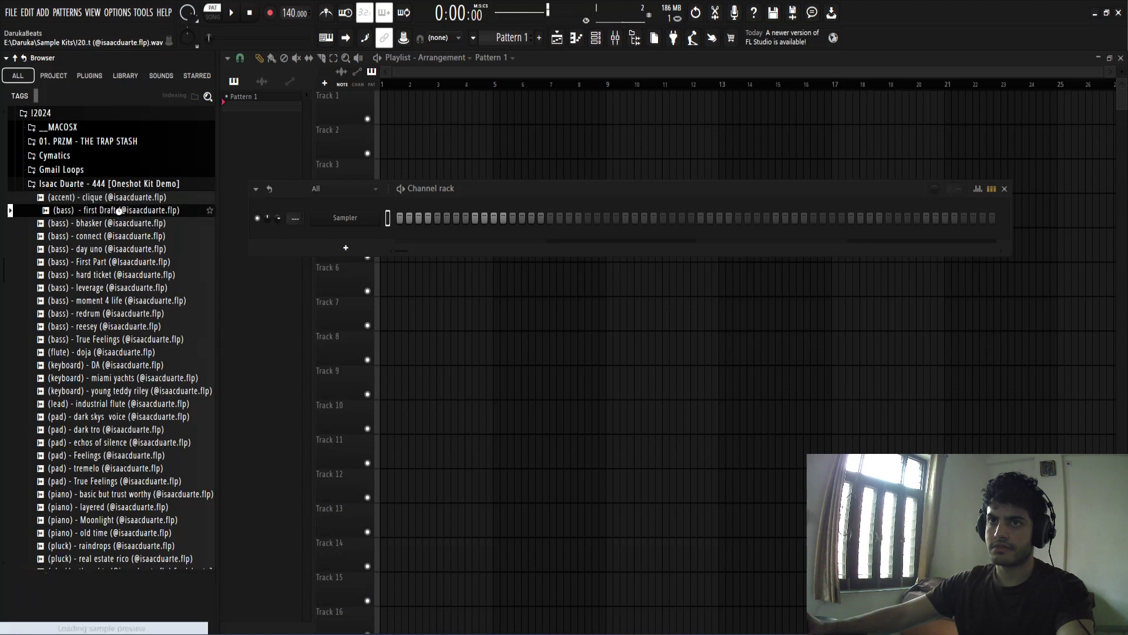
Preview the reesey bass, DA keyboard and doja flute samples, and add the doja flute as a new channel
left_click(117, 328)
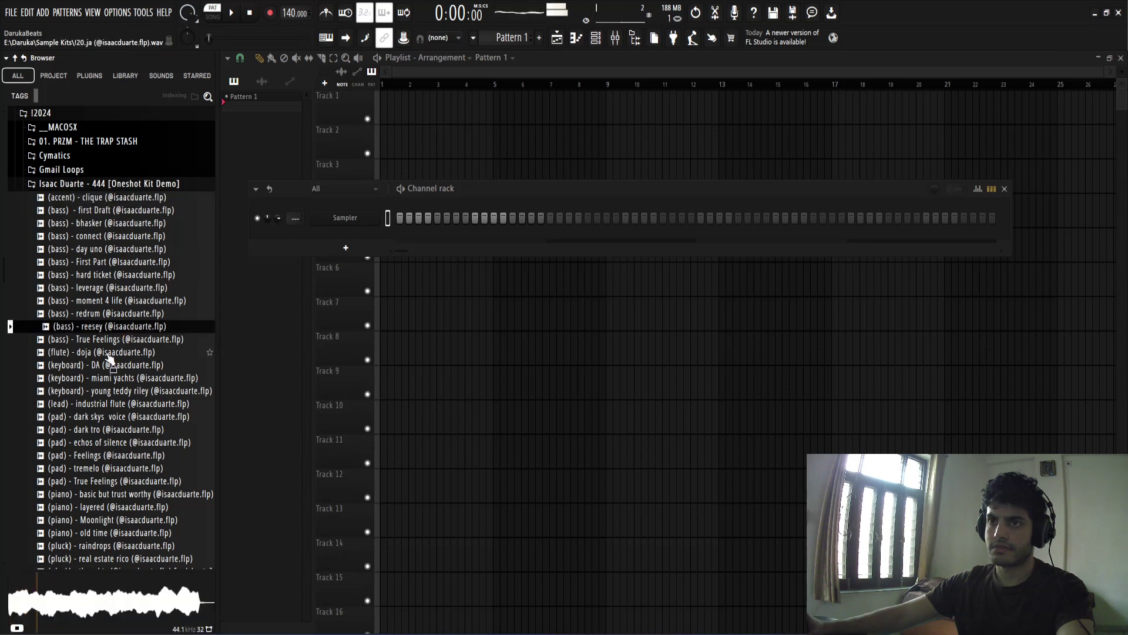
scroll(106, 376, "down", 4)
left_click(101, 209)
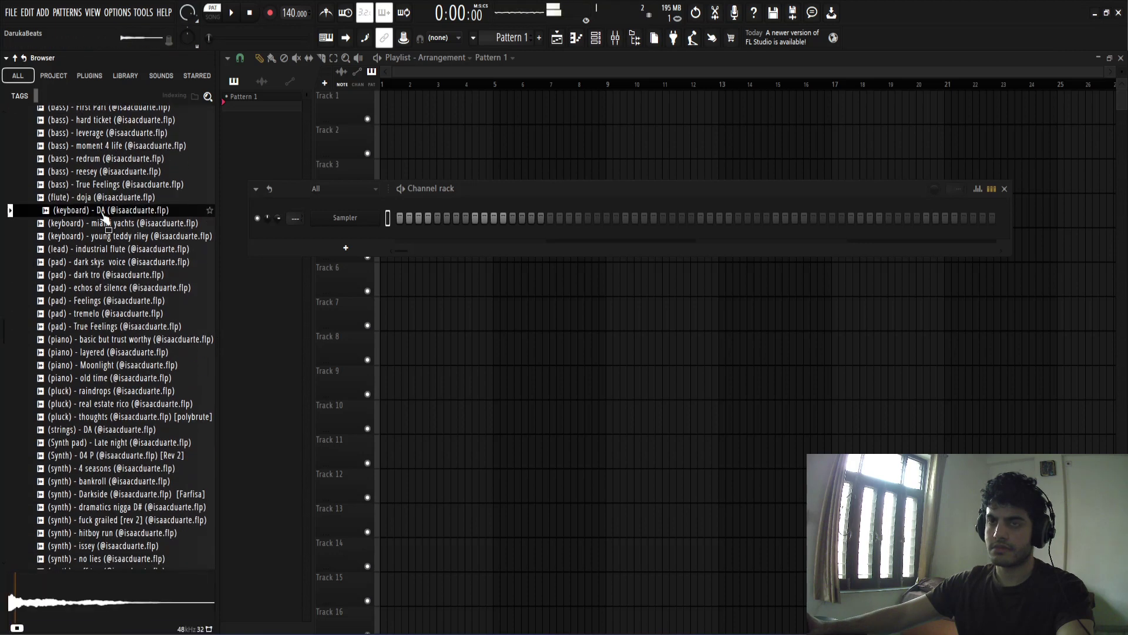
left_click(107, 199)
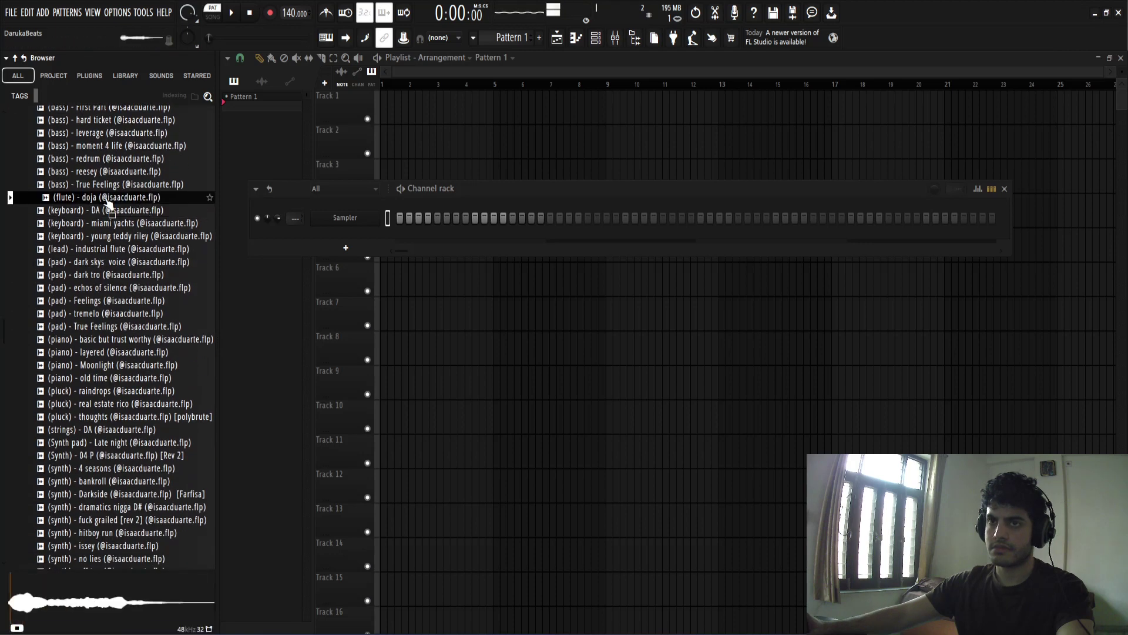
left_click_drag(340, 236, 347, 237)
Set the doja flute channel to cut itself and enable its volume envelope
right_click(349, 236)
left_click(411, 316)
left_click(354, 240)
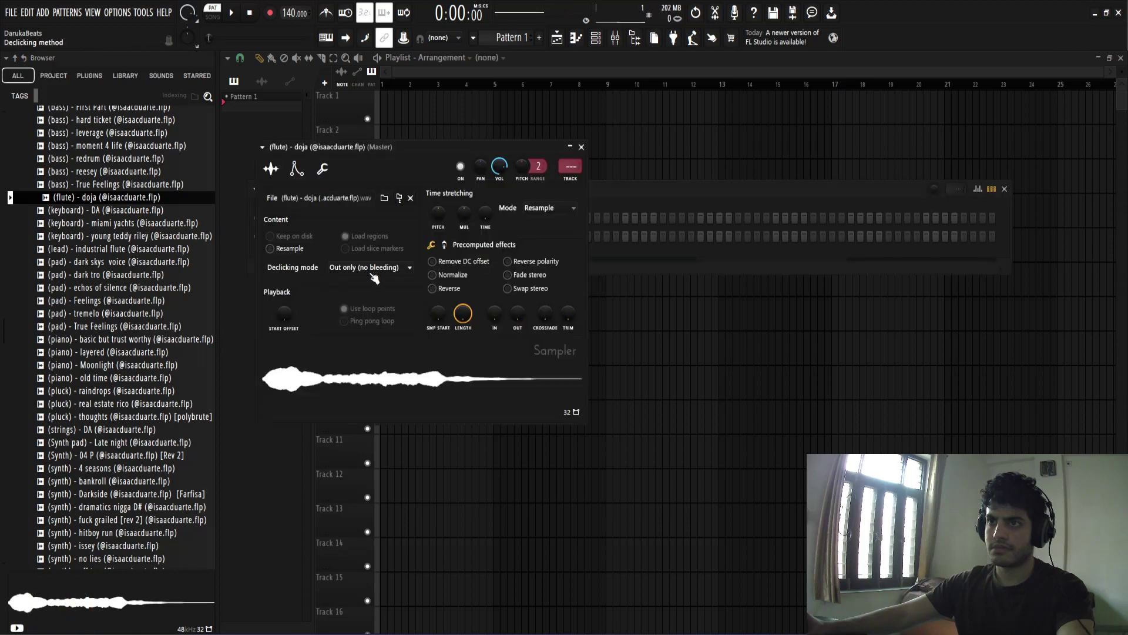
left_click(297, 170)
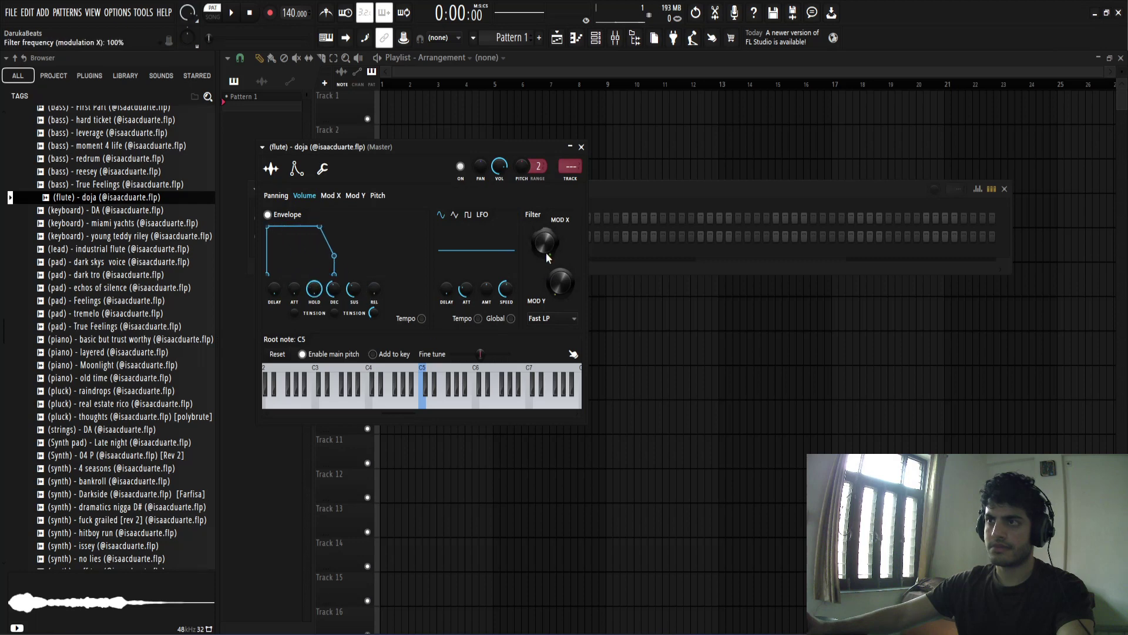
left_click(582, 147)
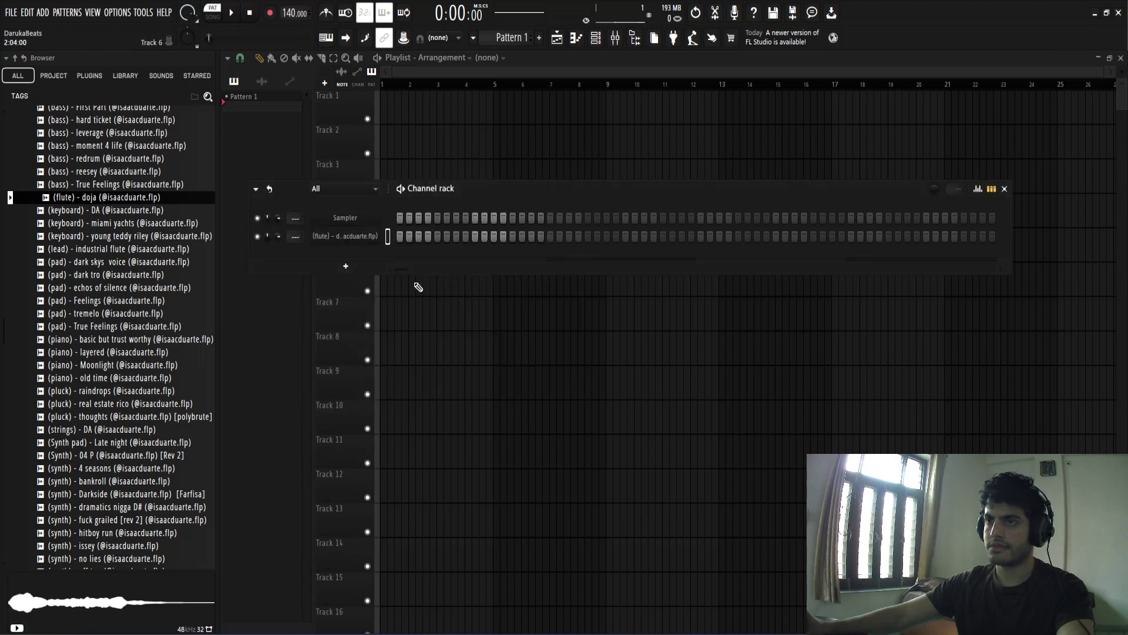
Draw a one-bar chord of E5, B4 and G4 at the start of the flute channel's piano roll
right_click(376, 241)
left_click(436, 233)
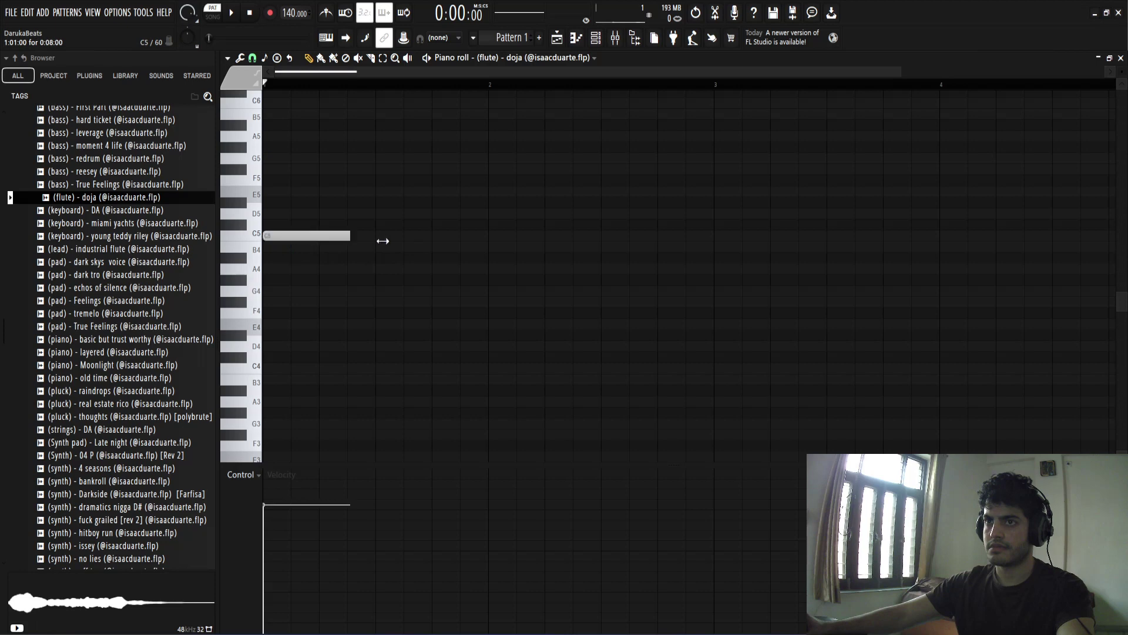
left_click_drag(346, 207, 235, 194)
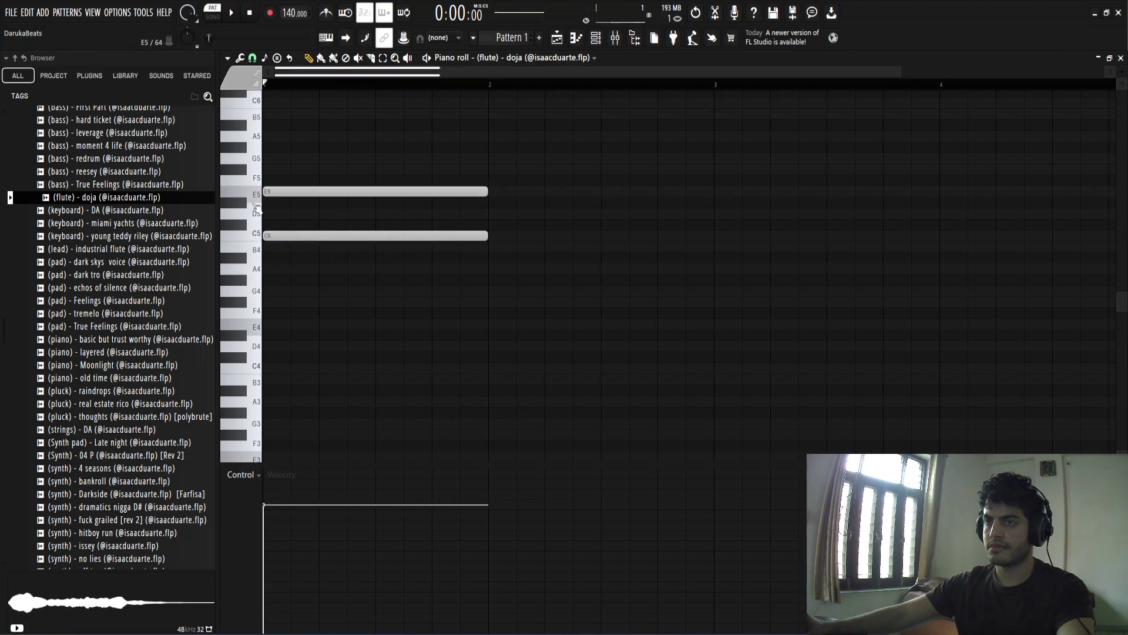
left_click_drag(300, 237, 297, 249)
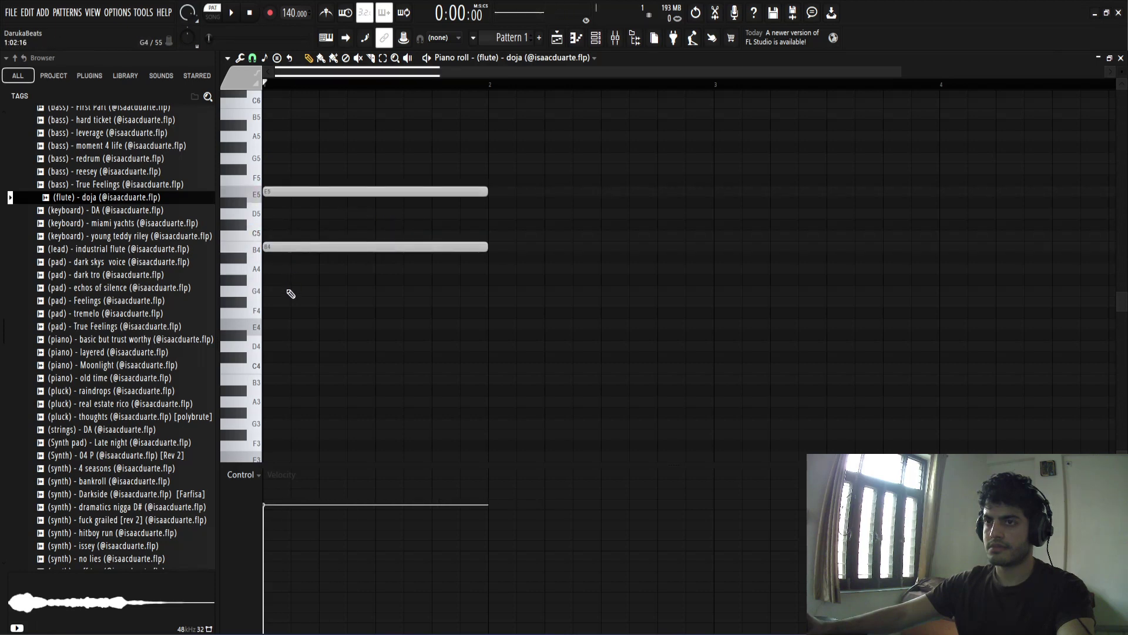
left_click_drag(288, 300, 216, 286)
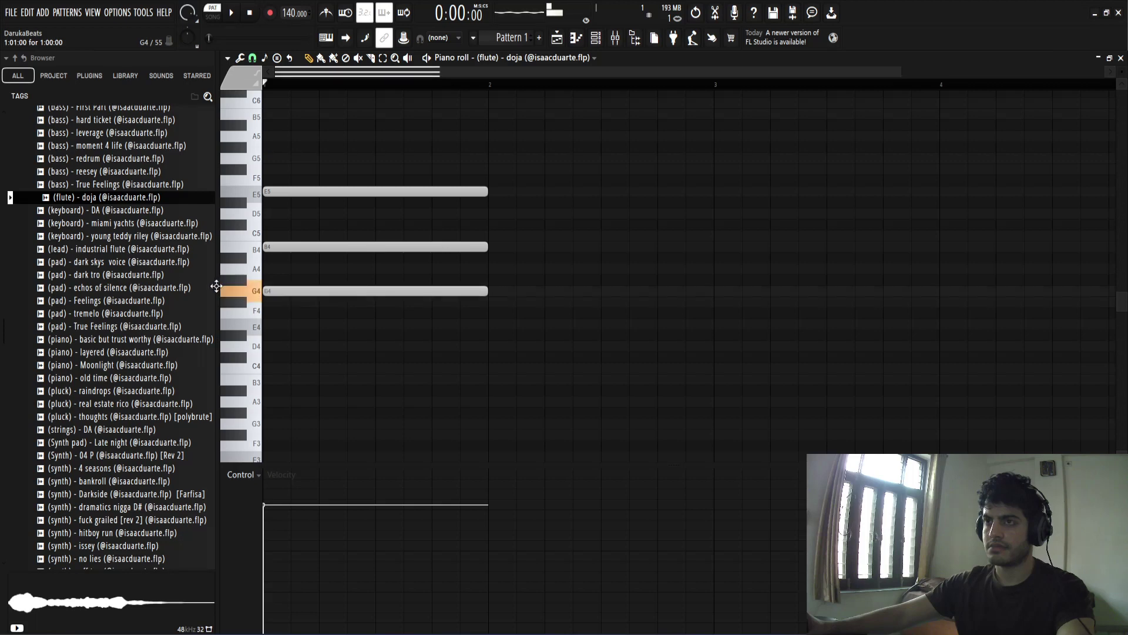
Lengthen the three flute chord notes to two bars and play the pattern
key("space")
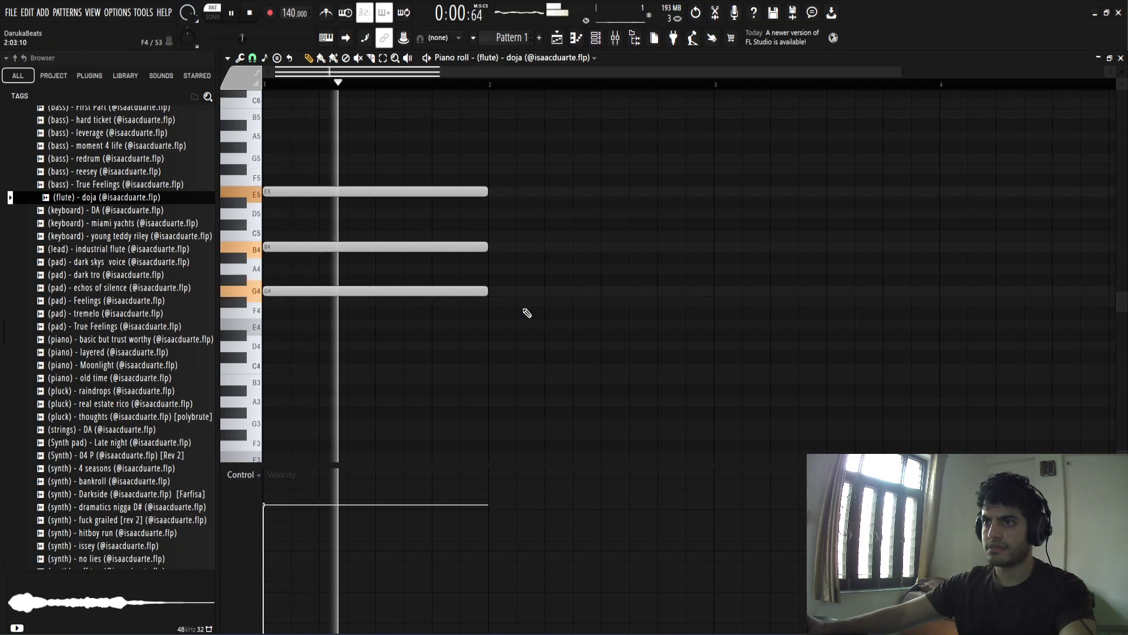
left_click_drag(472, 166, 616, 293)
scroll(755, 328, "down", 2)
key("space")
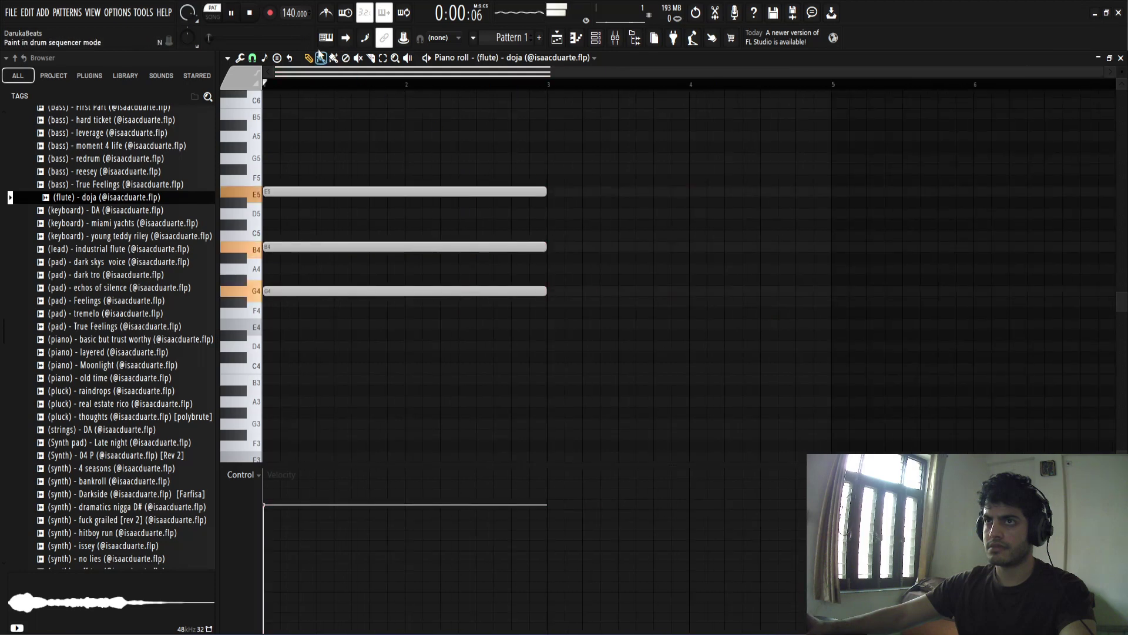
Set the project tempo to 124 BPM and stop playback
right_click(289, 16)
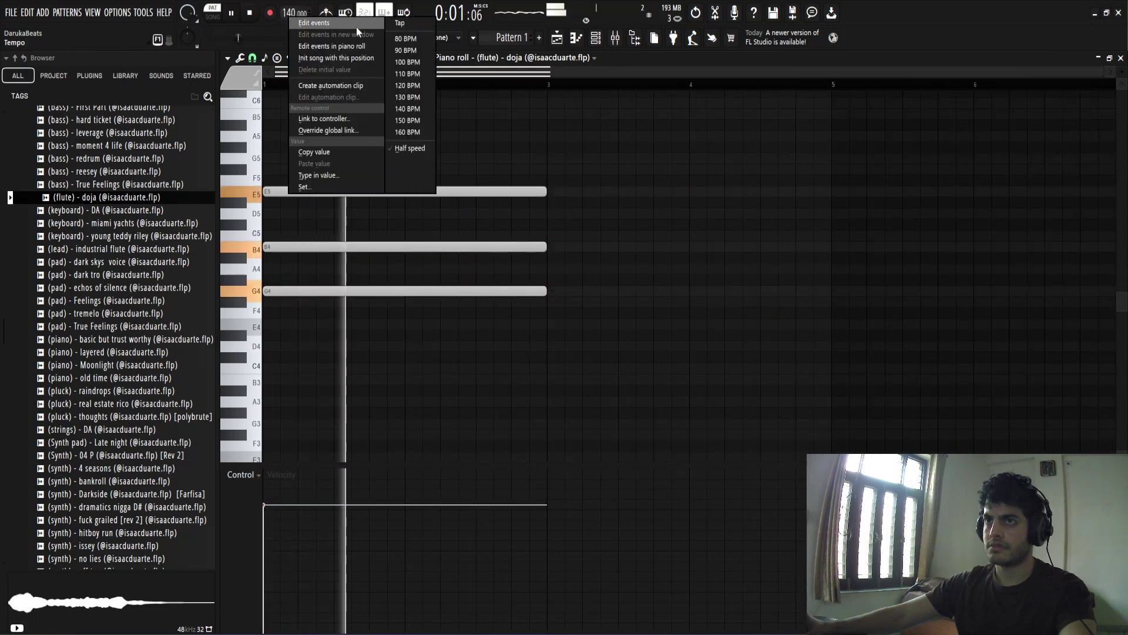
left_click(409, 86)
key("space")
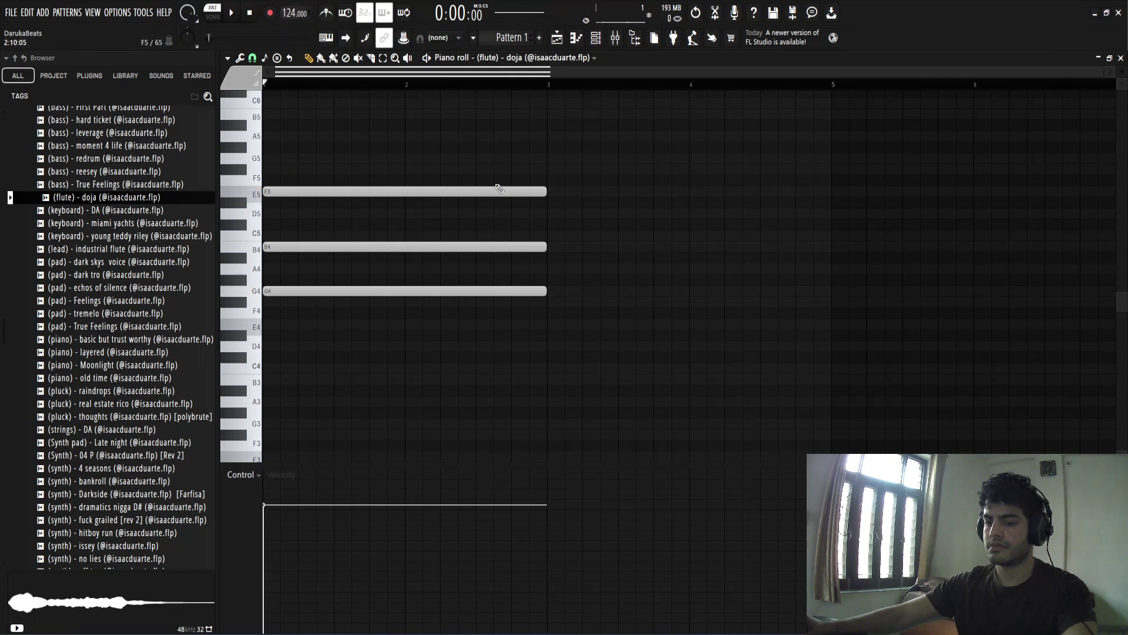
Duplicate the flute chord into bars 3 and 4, lower the copy's top note to D5, and play it back
key("ctrl+b")
left_click(620, 353)
left_click_drag(617, 187, 608, 218)
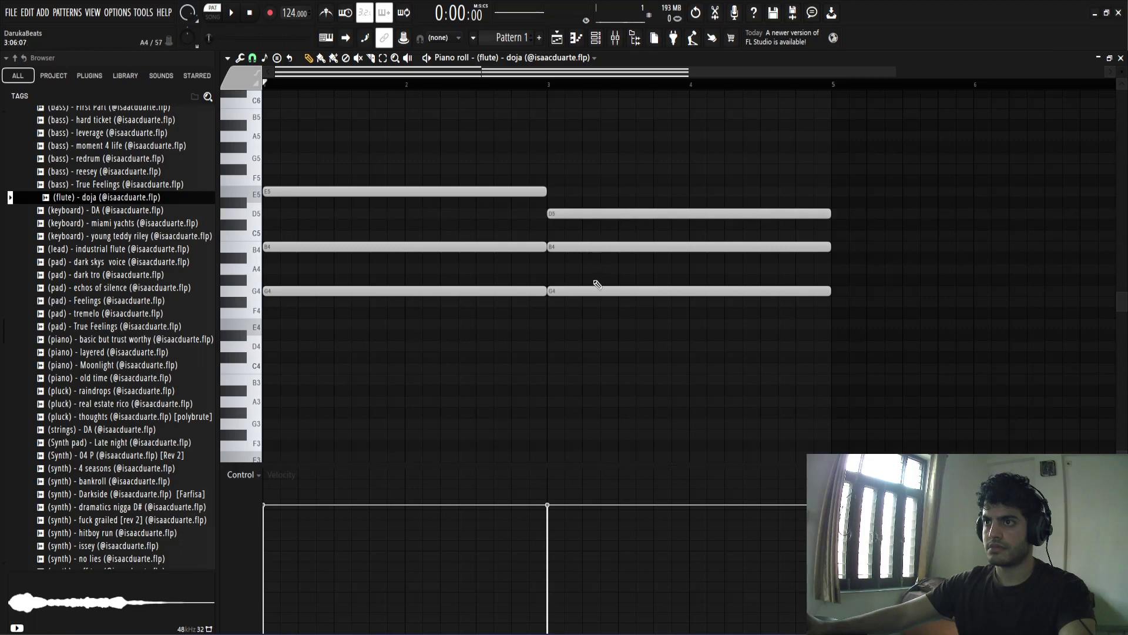
key("space")
scroll(512, 370, "down", 1)
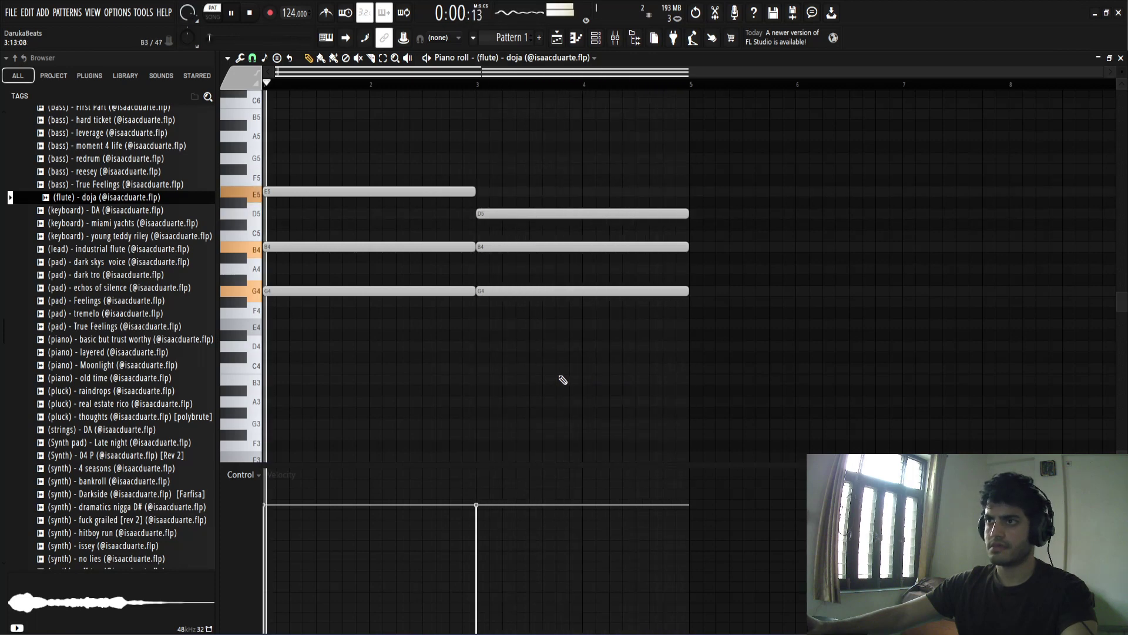
Preview piano and pluck samples, and add the real estate rico pluck as a new channel
key("F6")
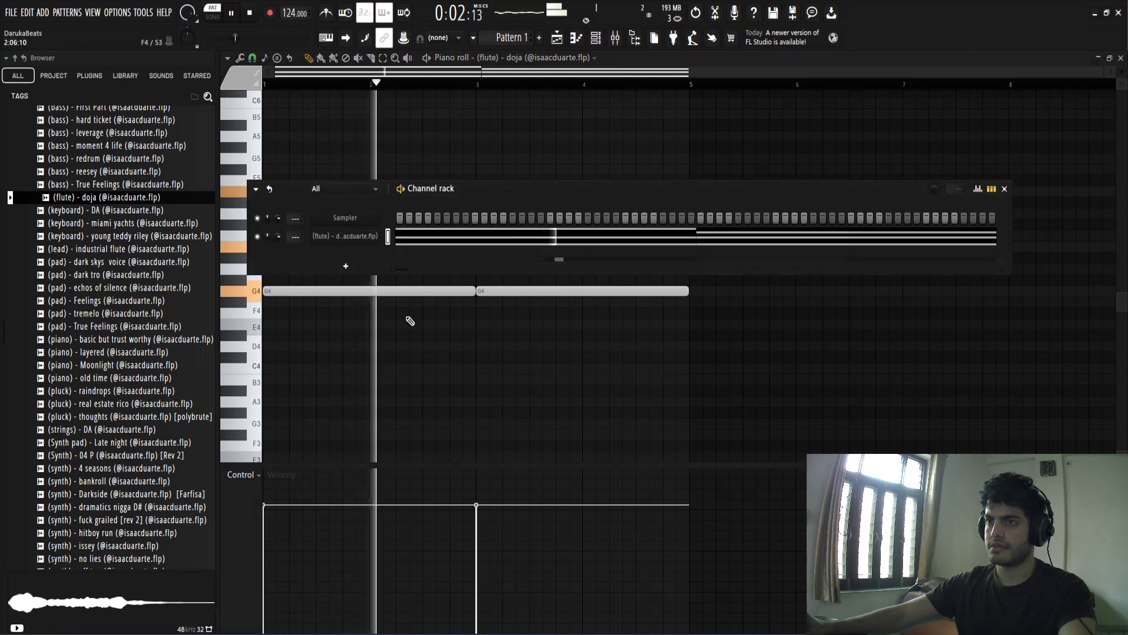
key("space")
left_click(102, 352)
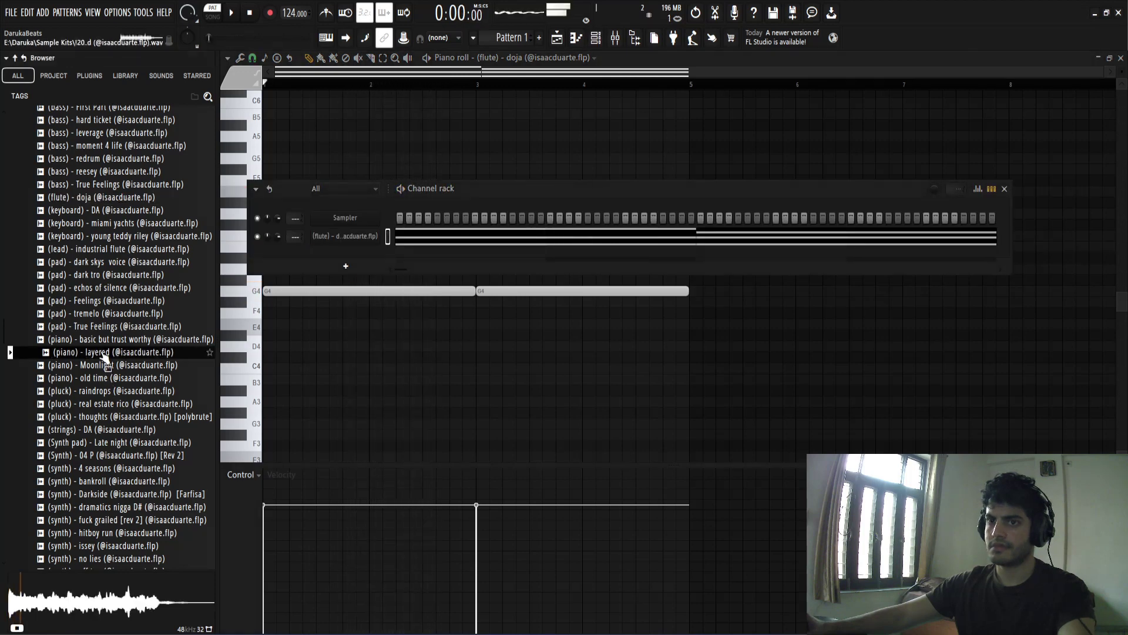
left_click(109, 389)
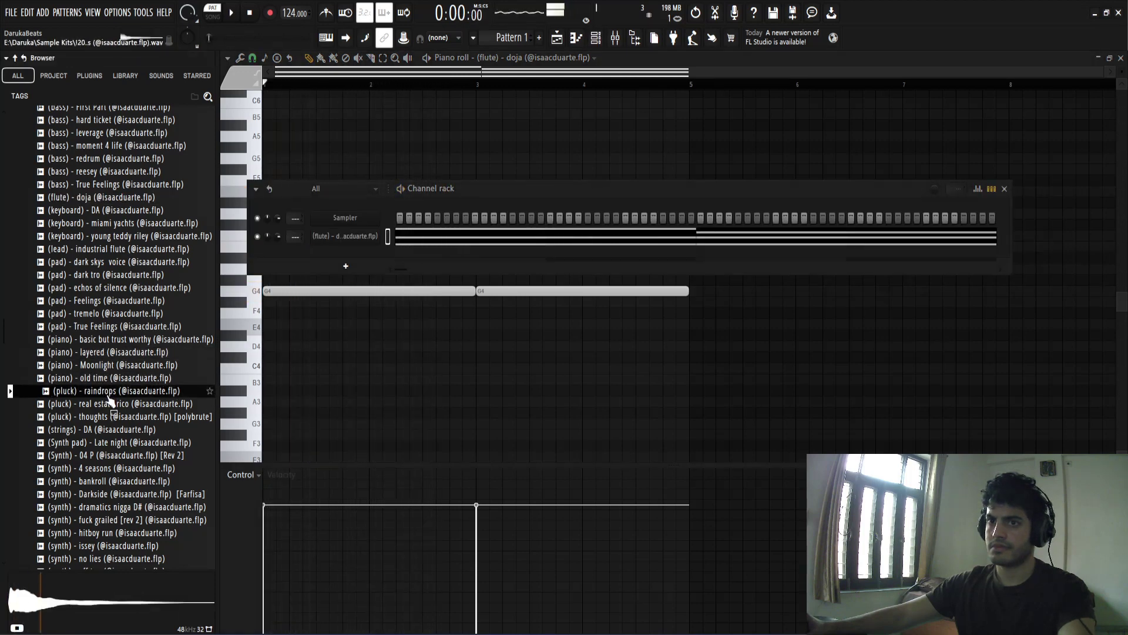
left_click(109, 406)
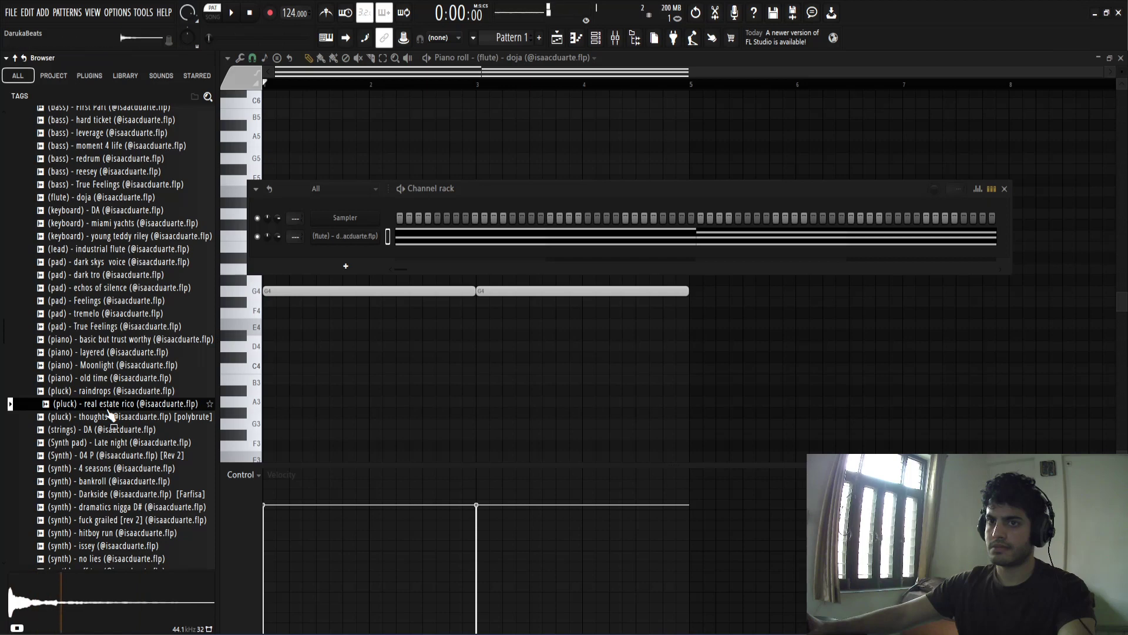
left_click_drag(296, 281, 329, 249)
Set the real estate rico pluck channel to cut itself and enable its volume envelope with 0% release
right_click(368, 255)
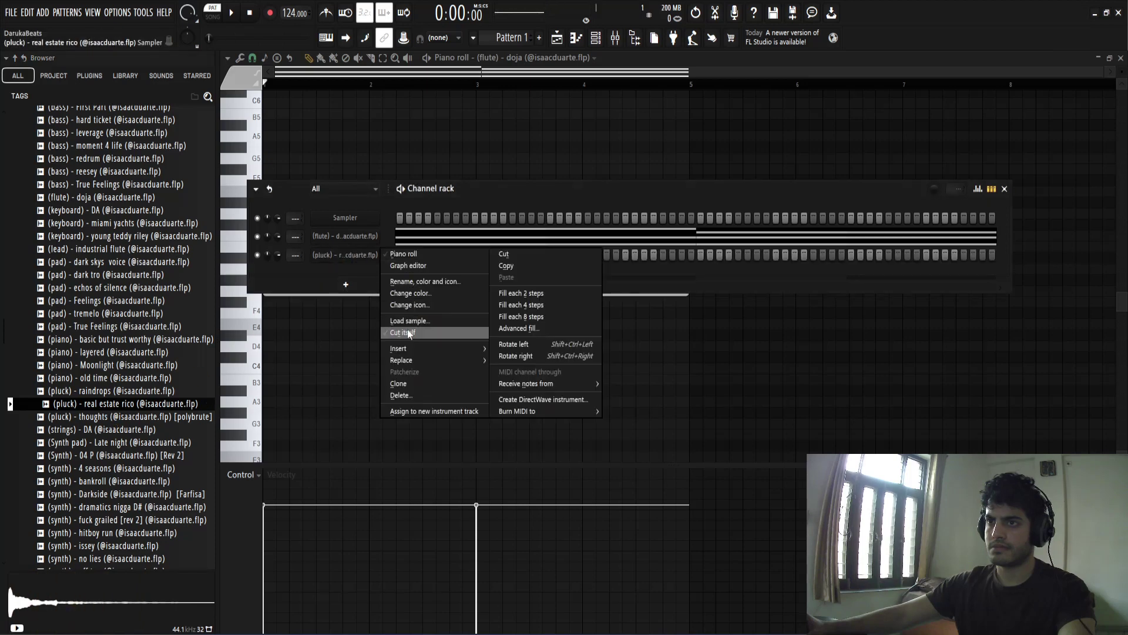
left_click(407, 331)
left_click(369, 258)
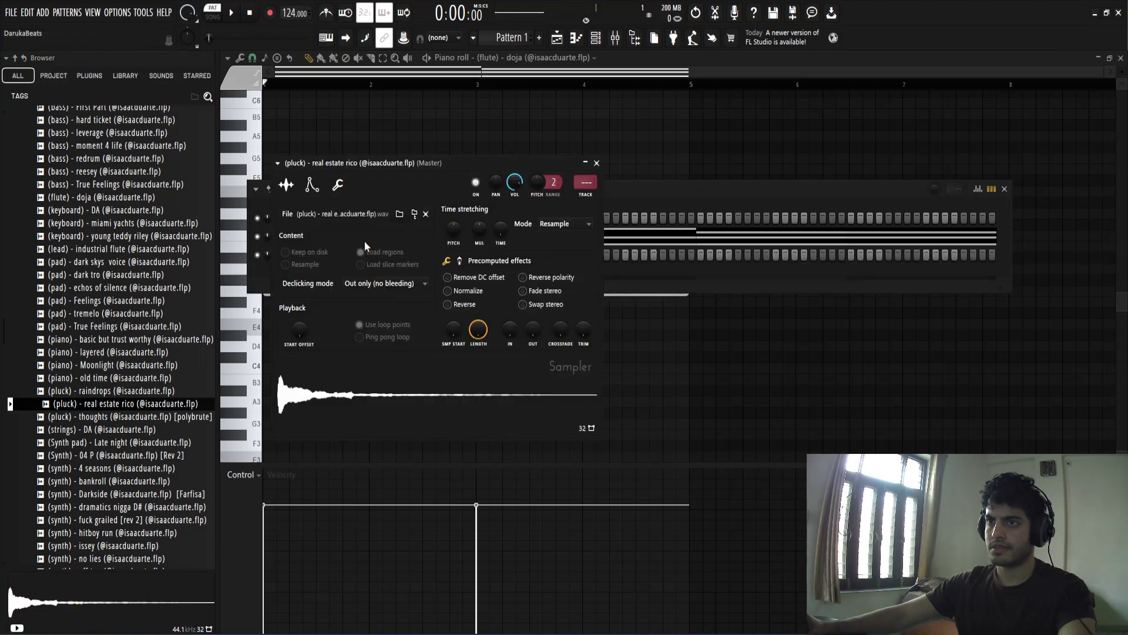
left_click(314, 188)
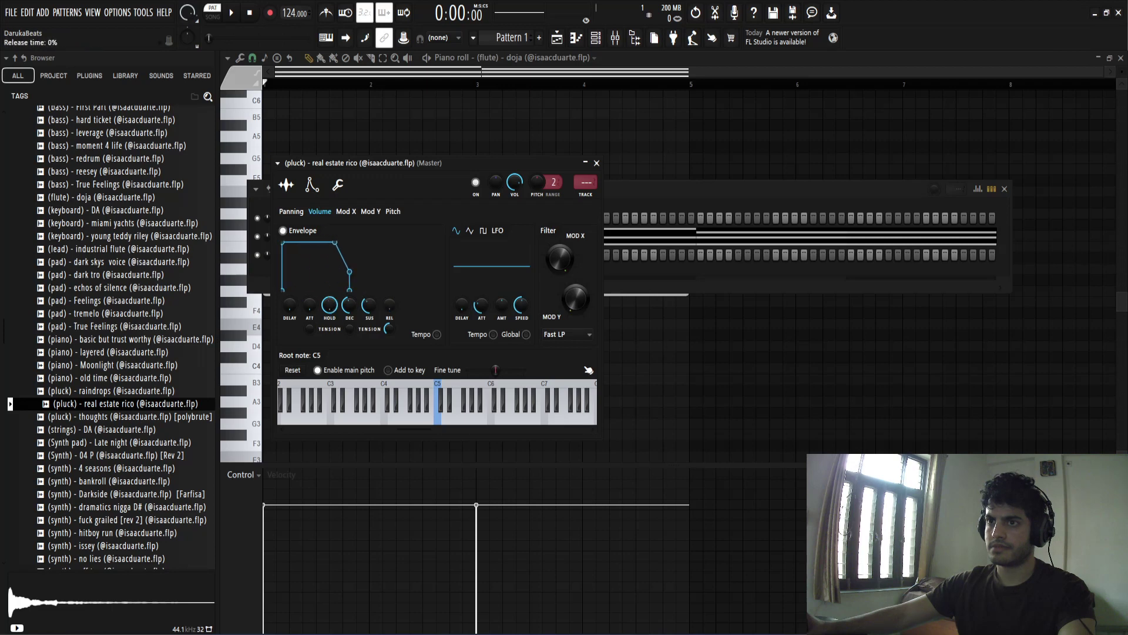
left_click(597, 164)
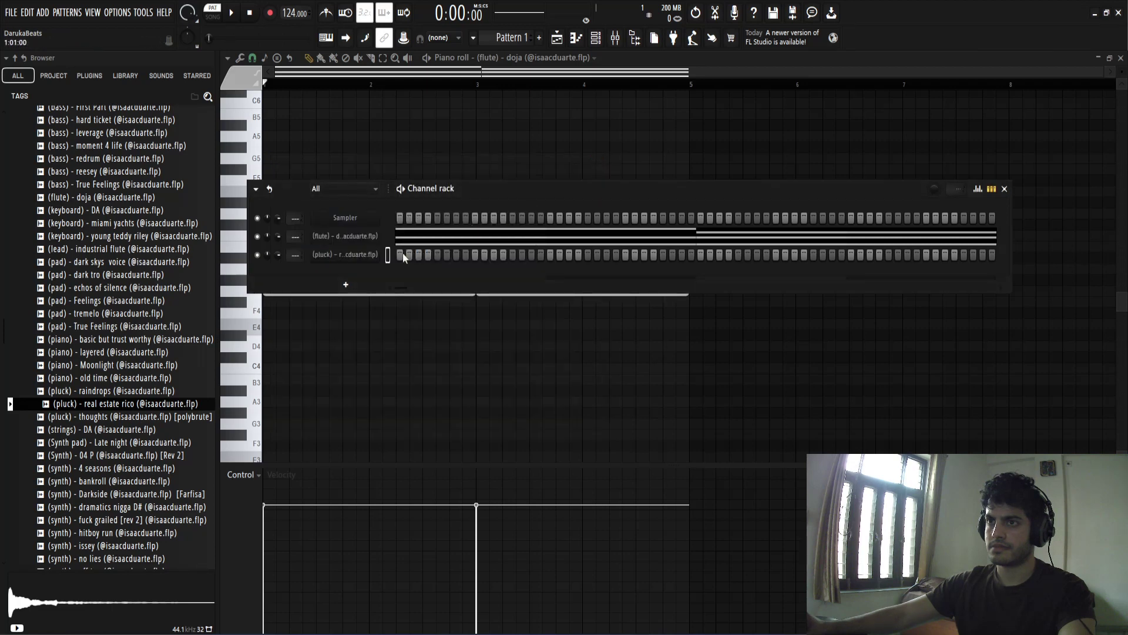
Draw a two-bar C5 note followed by a two-bar B4 note in the pluck channel's piano roll
right_click(353, 260)
left_click(390, 271)
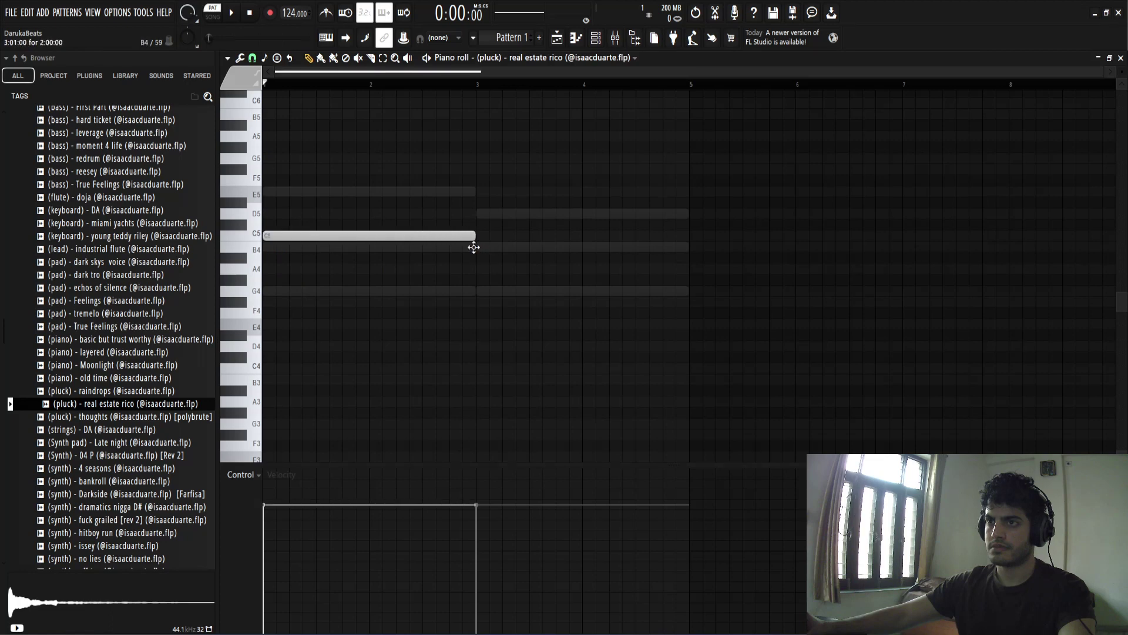
left_click(482, 248)
Enable the up-down (sticky) arpeggiator on the pluck channel and listen to it with the pattern
left_click(596, 38)
left_click(367, 256)
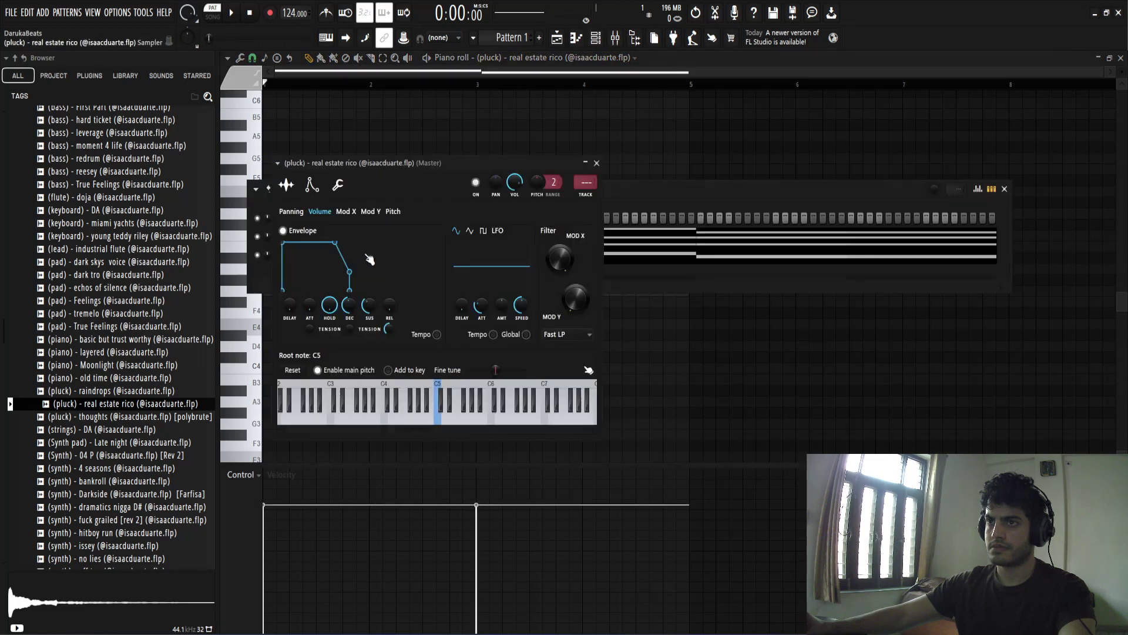
left_click(333, 194)
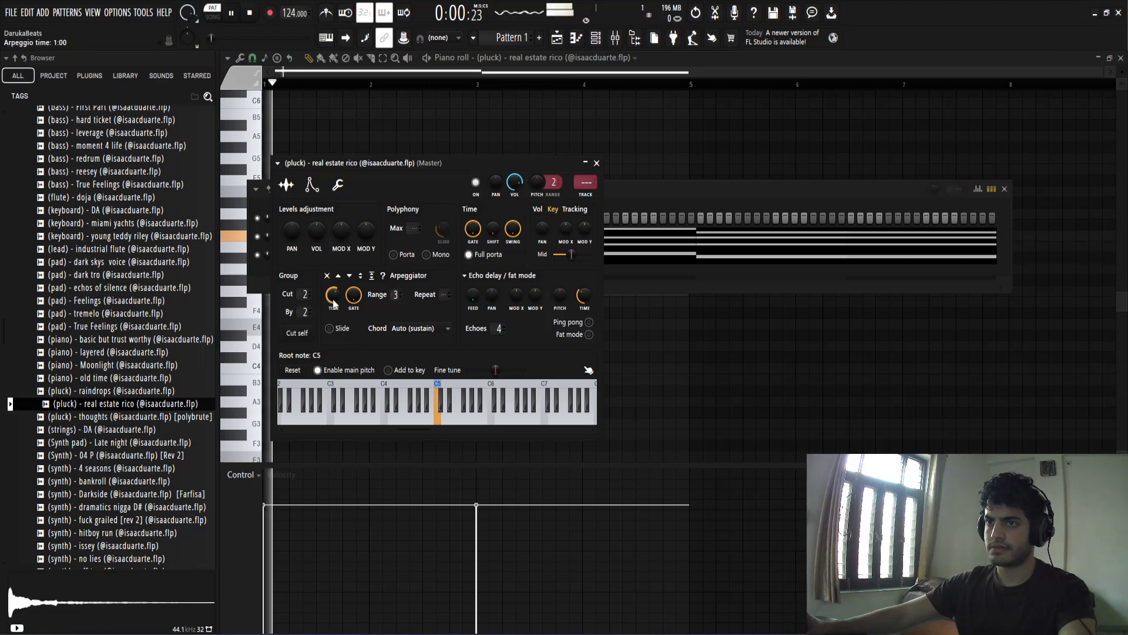
key("space")
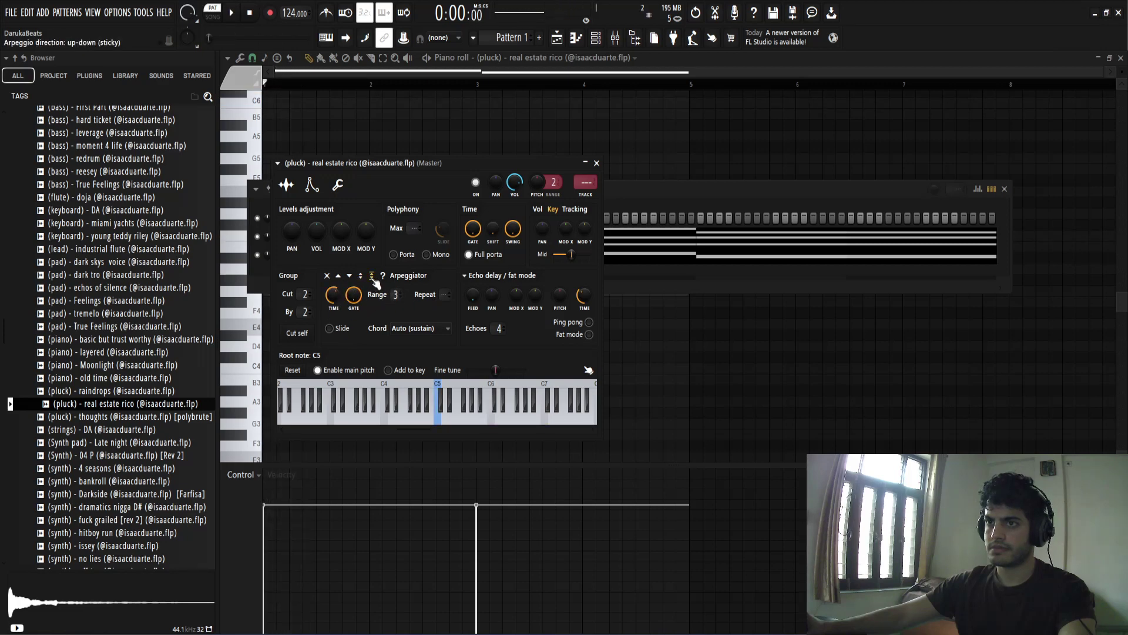
key("space")
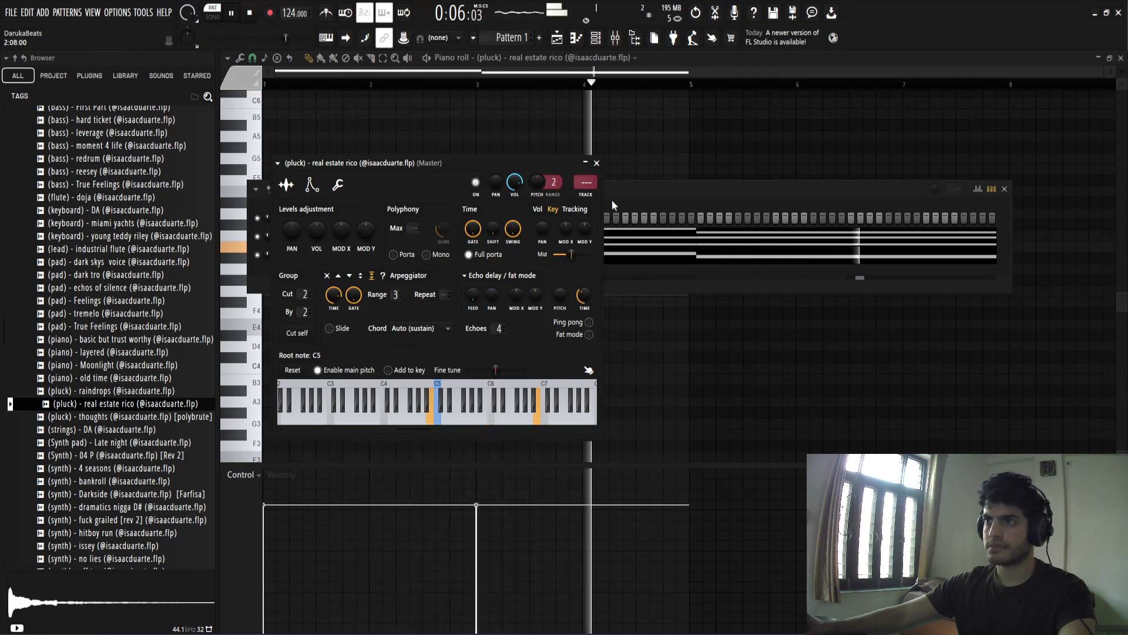
left_click(596, 163)
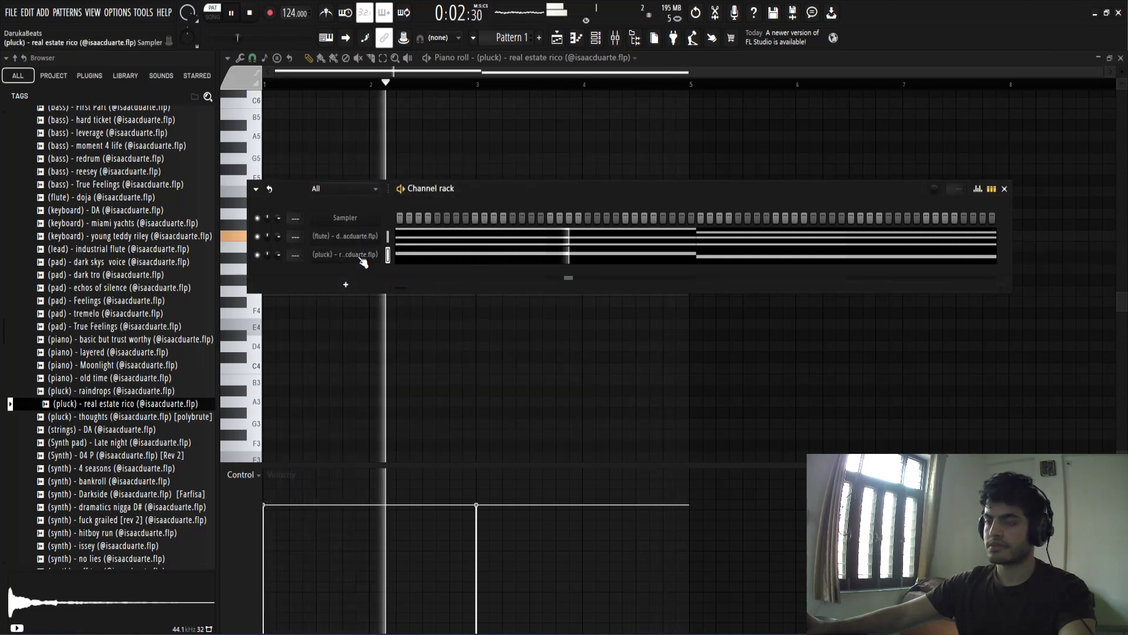
Preview the issey, off top [wet] and off top synth samples, and add the no lies synth as a new channel
right_click(427, 346)
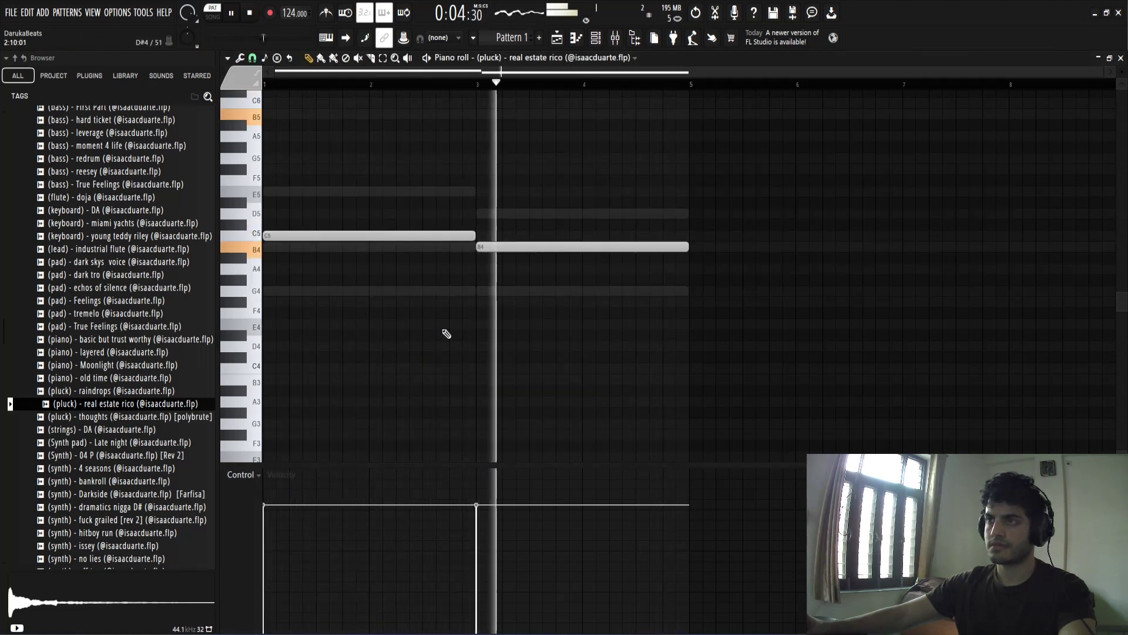
key("F6")
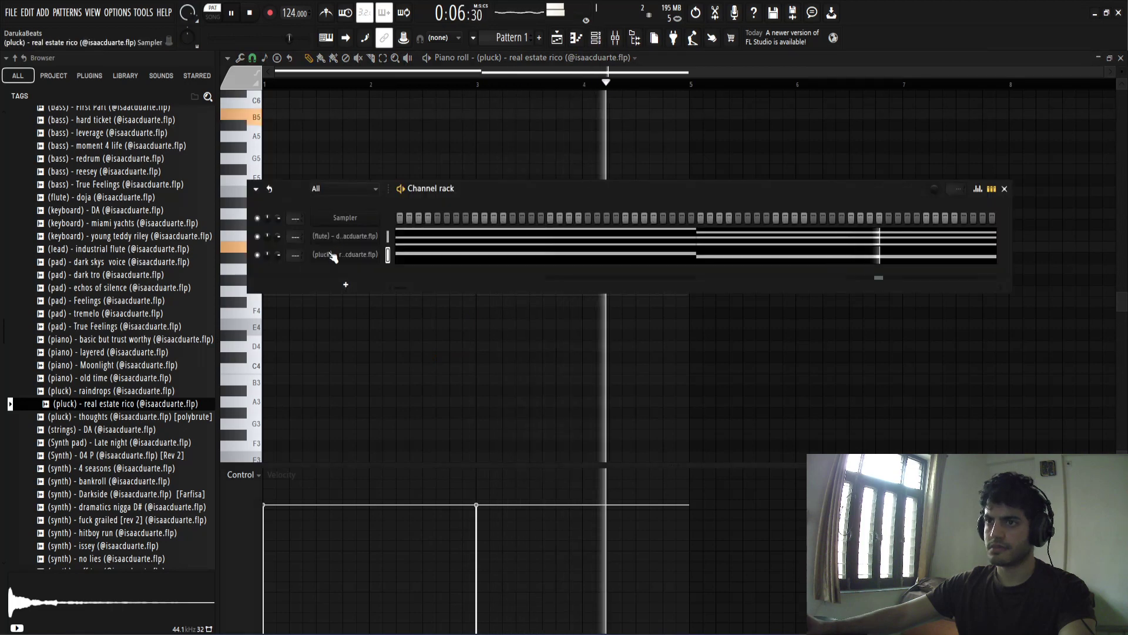
scroll(138, 383, "down", 4)
scroll(118, 408, "up", 2)
scroll(109, 410, "down", 2)
key("space")
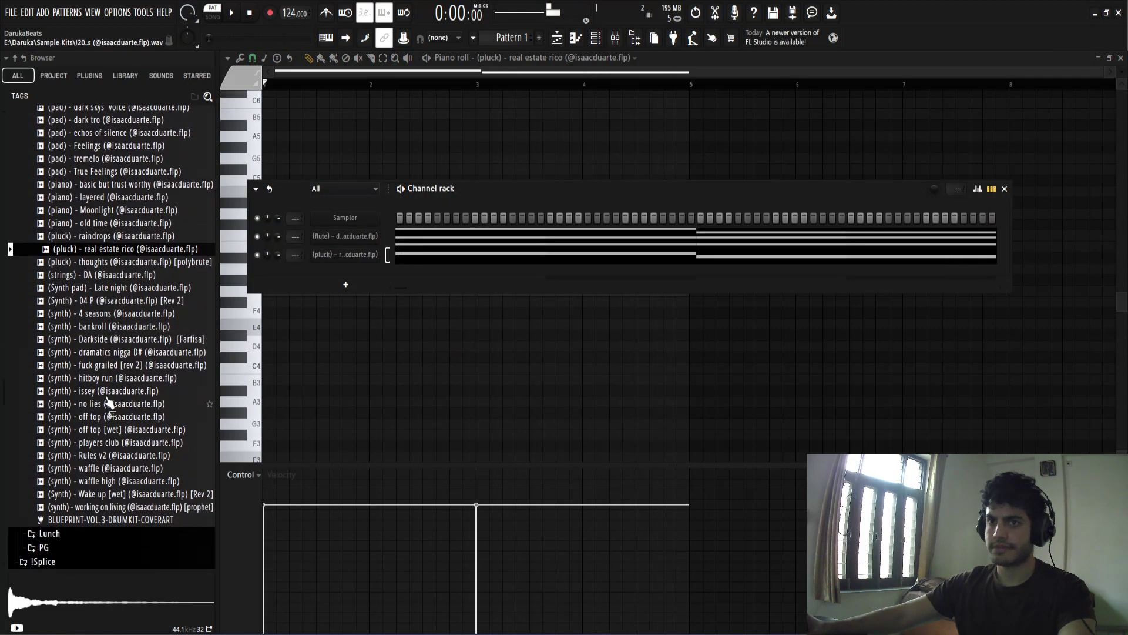
left_click(117, 352)
left_click(117, 396)
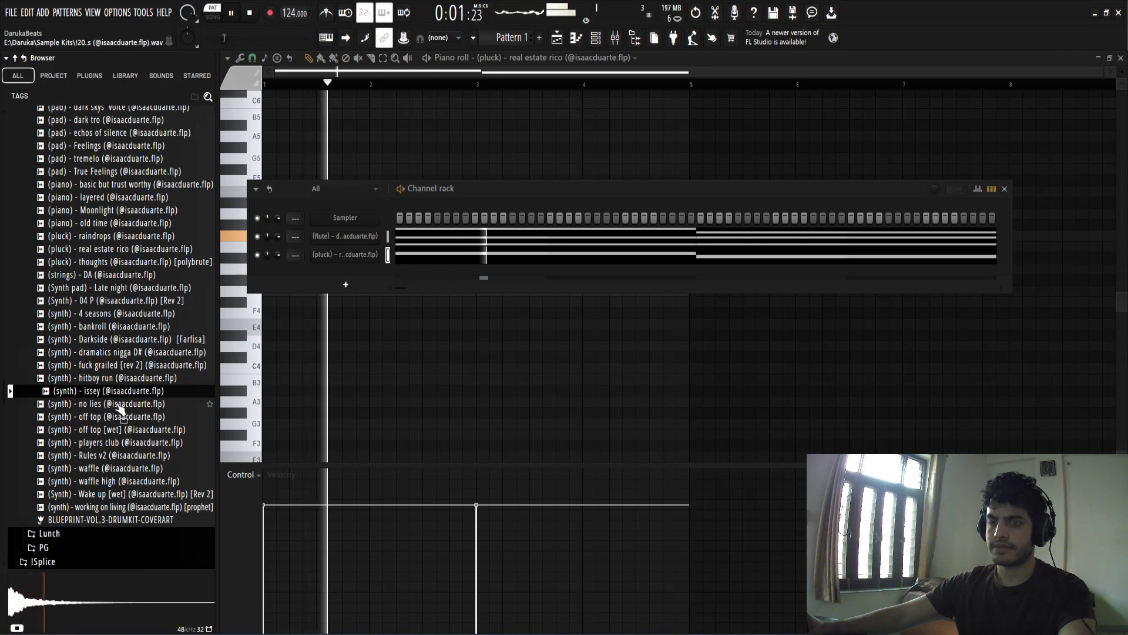
left_click(118, 404)
left_click(116, 429)
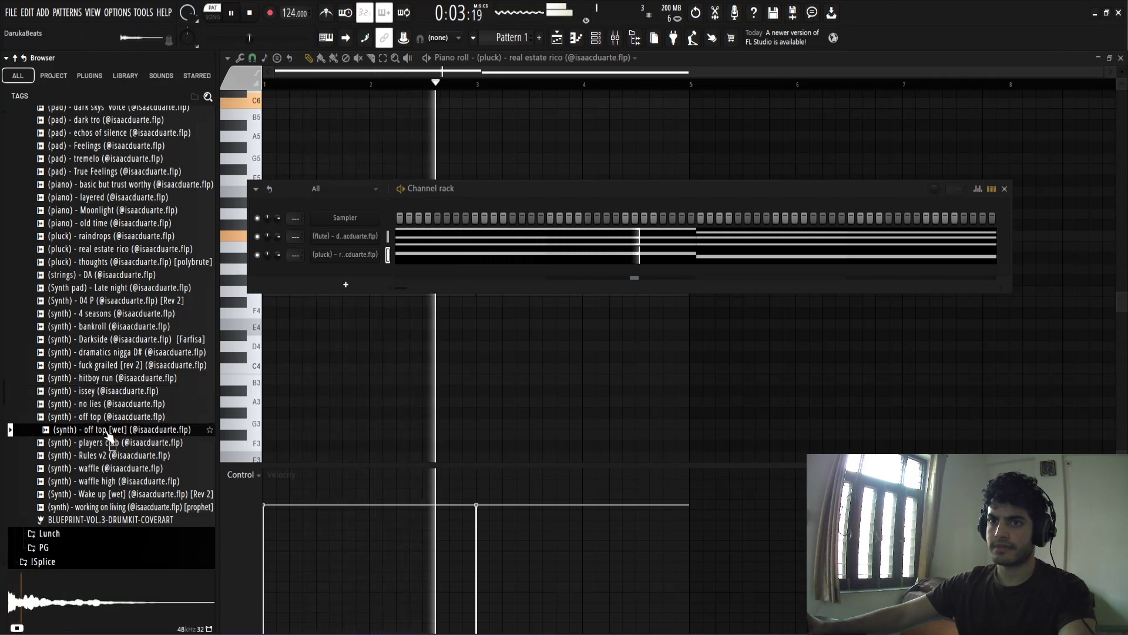
left_click(112, 417)
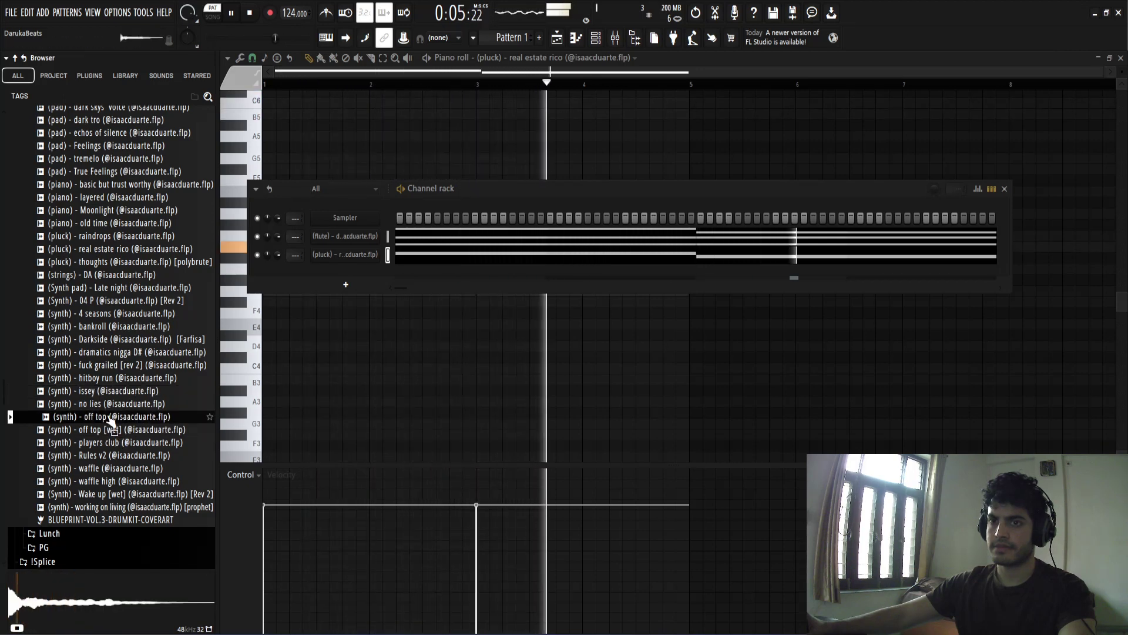
left_click_drag(115, 404, 350, 268)
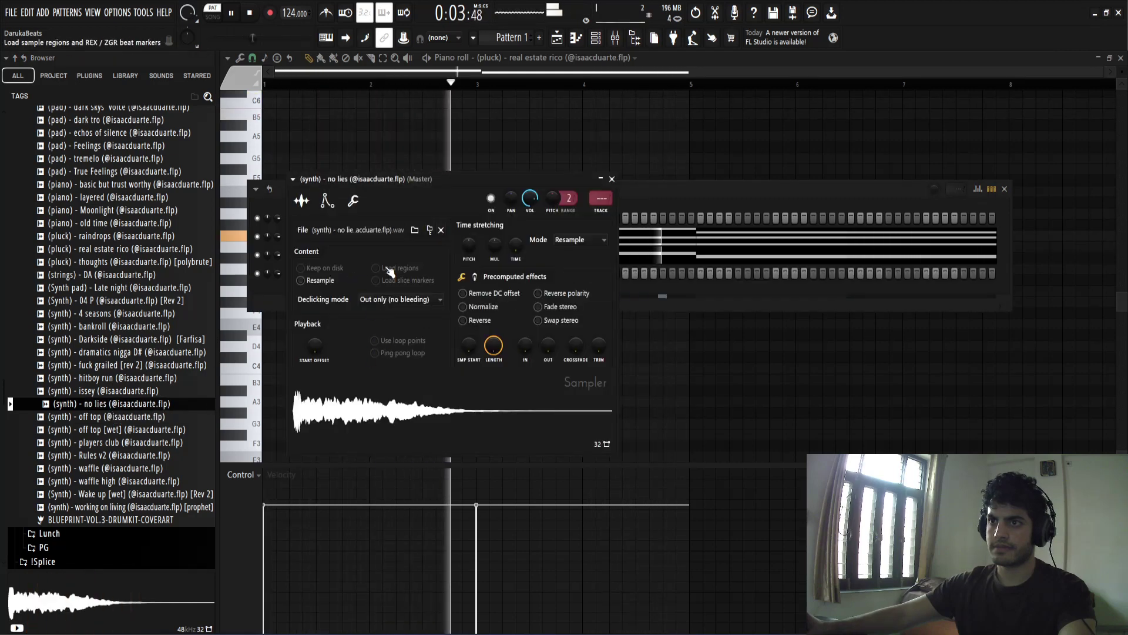
Enable the volume envelope on the no lies synth channel and turn its release down
left_click(327, 201)
left_click_drag(325, 320, 343, 270)
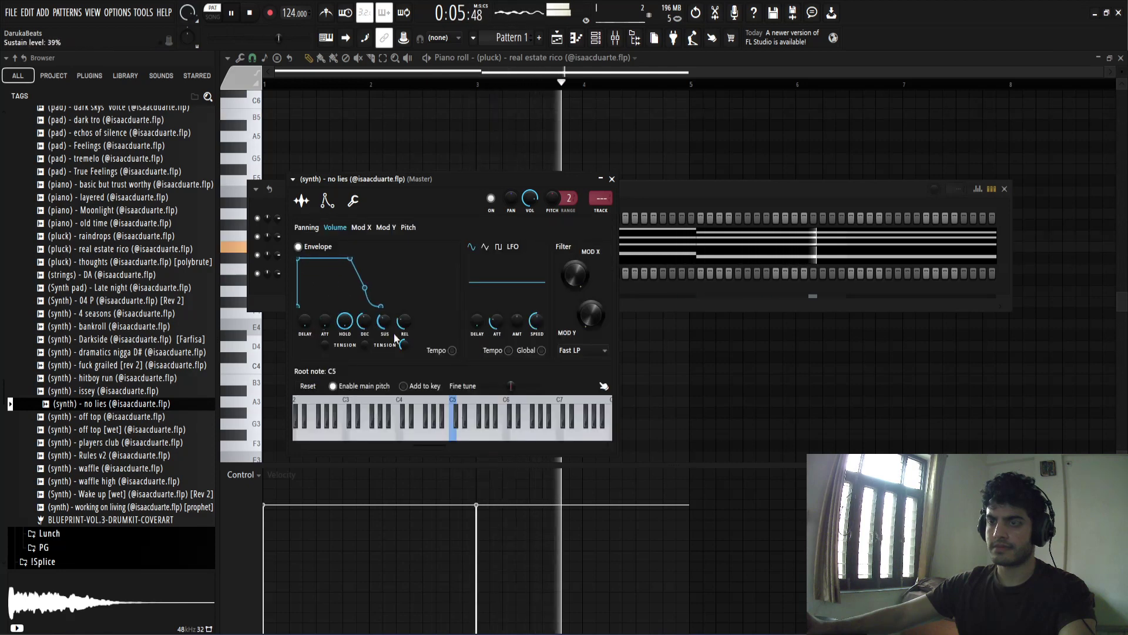
left_click_drag(403, 322, 403, 353)
left_click(611, 178)
Place a two-bar E5 note starting on beat 2 of bar 1 in the no lies synth's piano roll and listen to it
key("space")
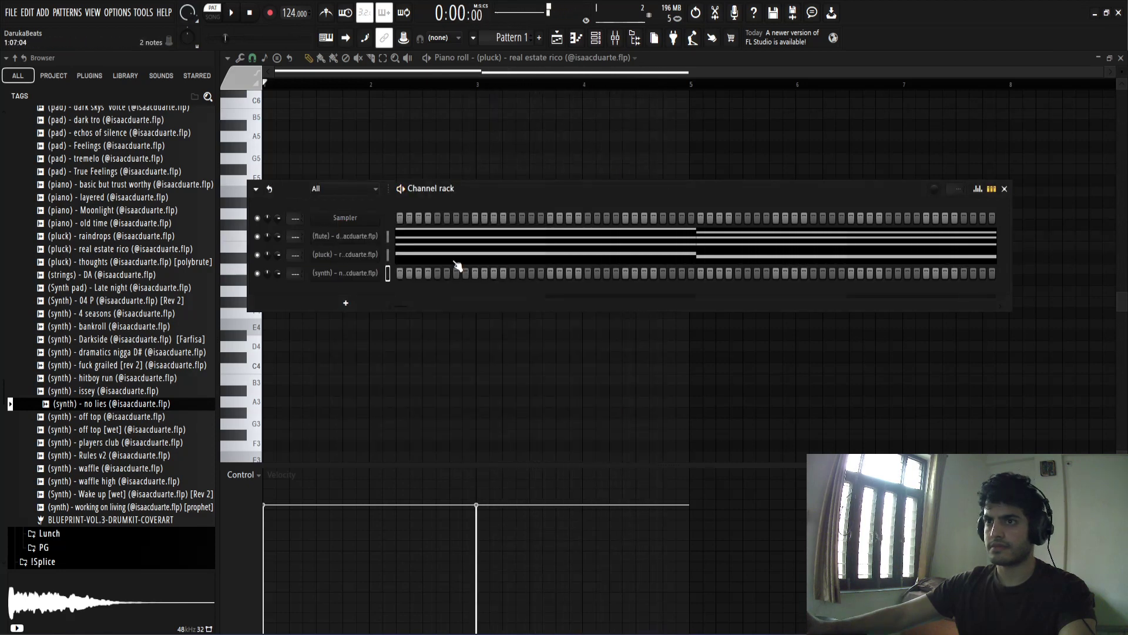
key("space")
left_click(438, 275)
key("space")
right_click(363, 274)
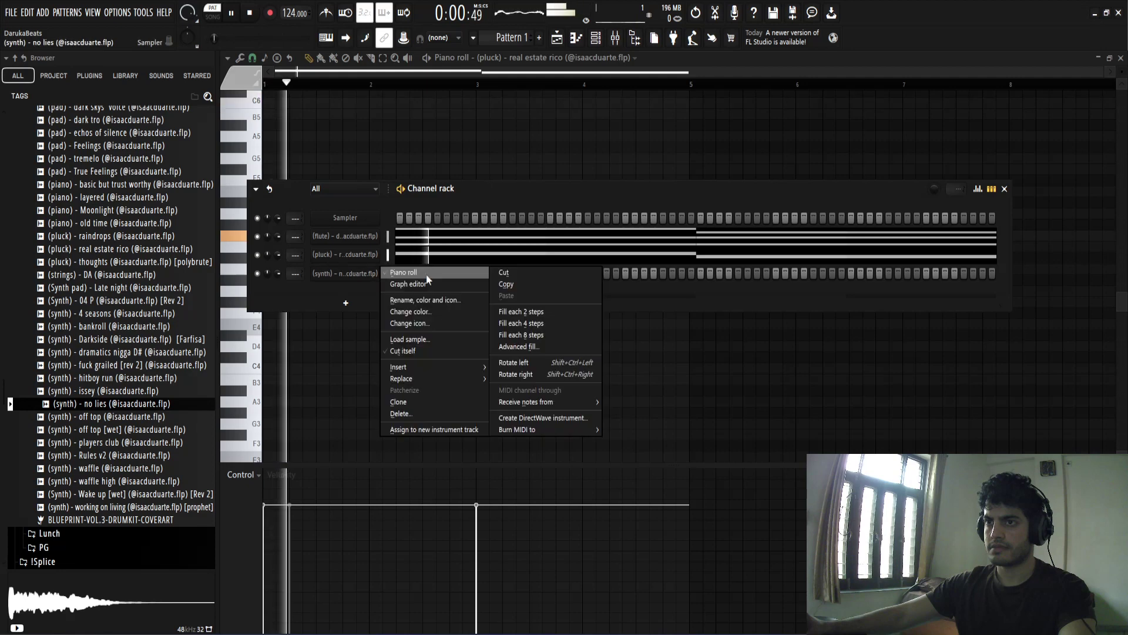
left_click(419, 271)
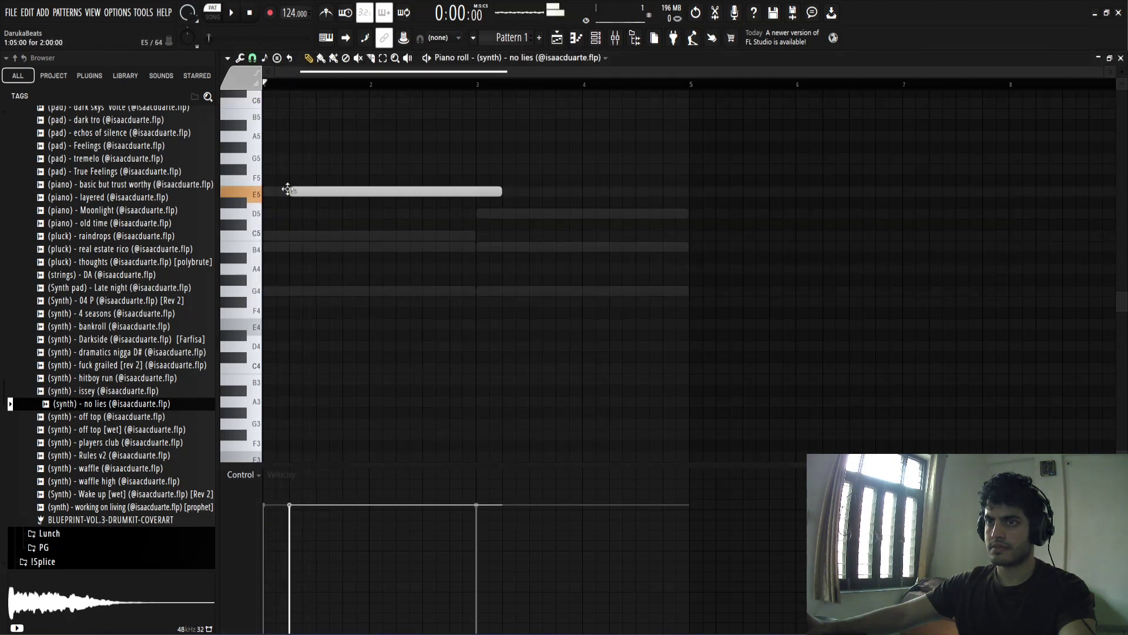
key("space")
key("F6")
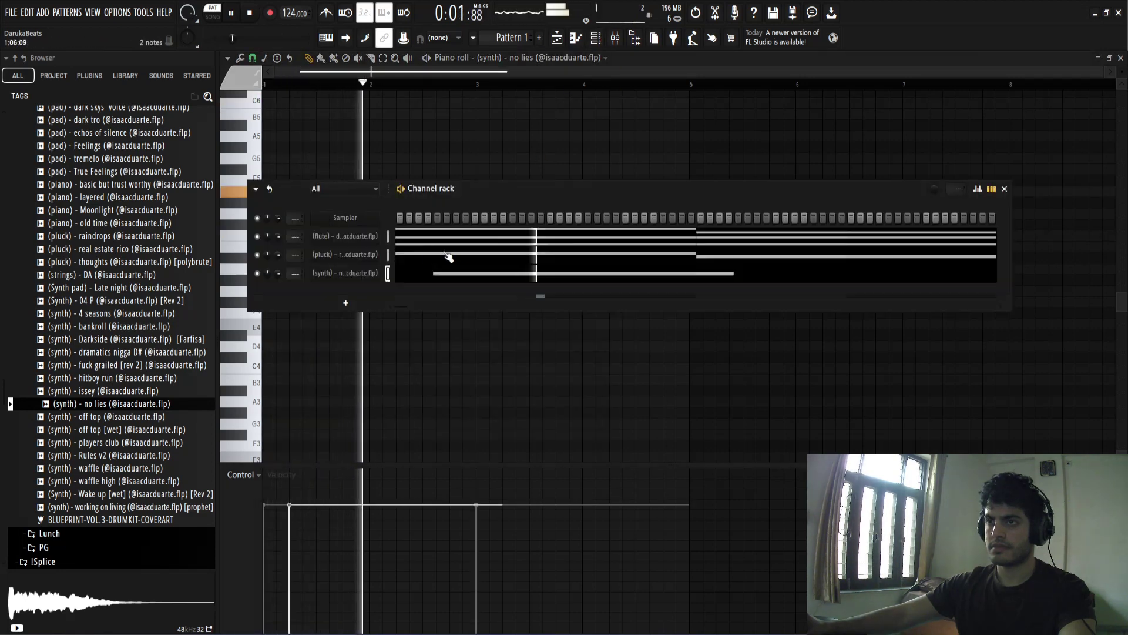
key("F6")
key("space")
Preview the off top, players club and 4 seasons synths, and try the strings DA sample in place of the no lies synth
left_click(141, 420)
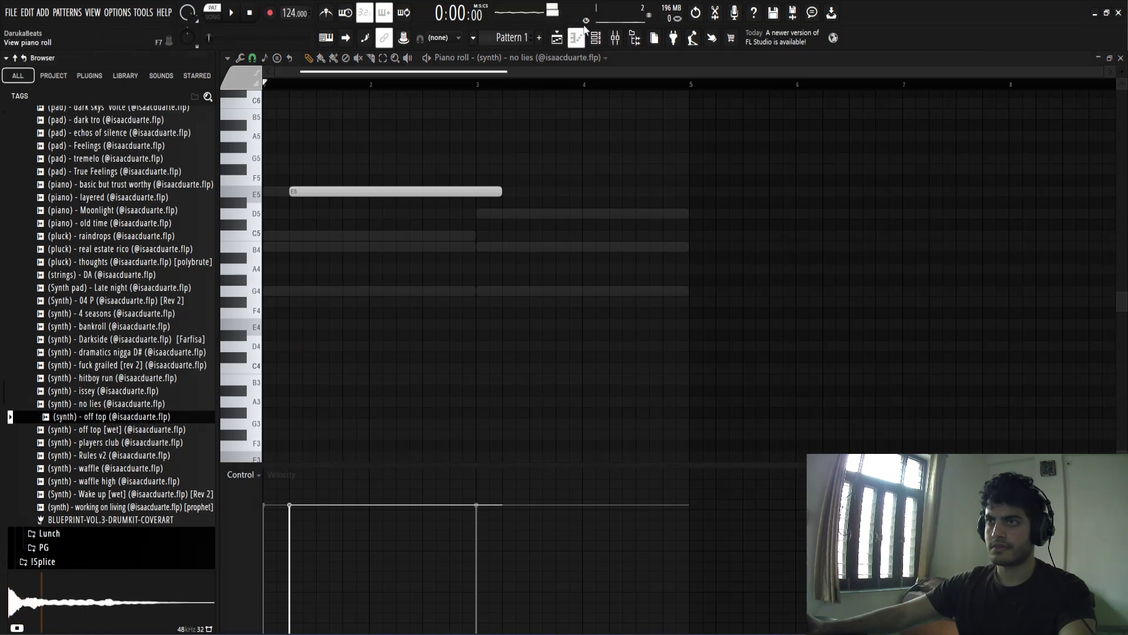
left_click(595, 39)
left_click(118, 447)
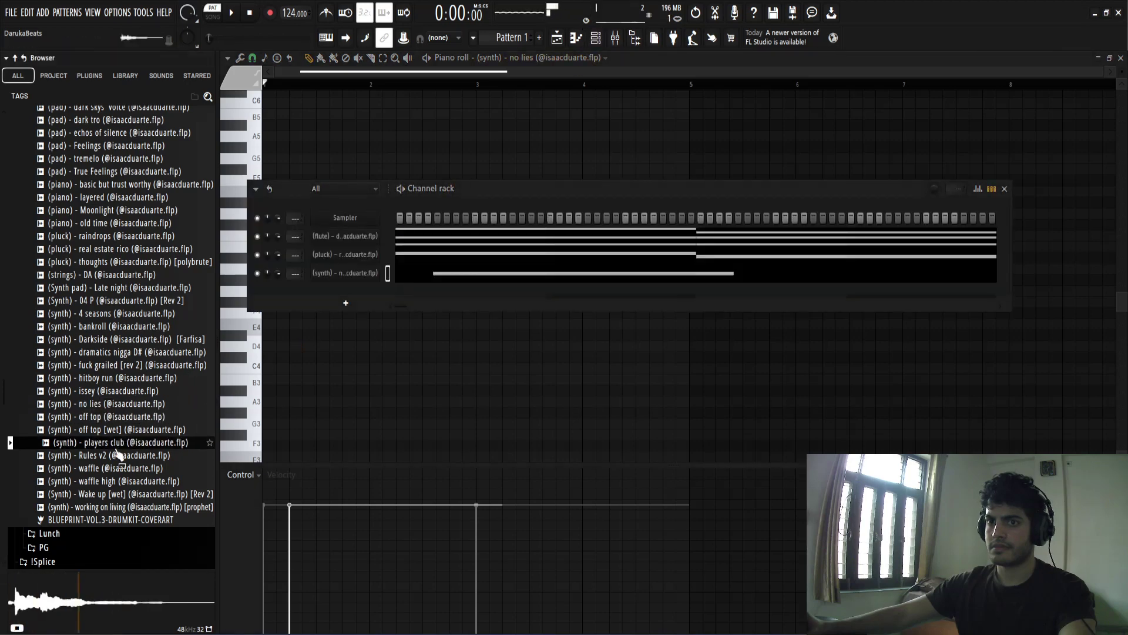
left_click(126, 316)
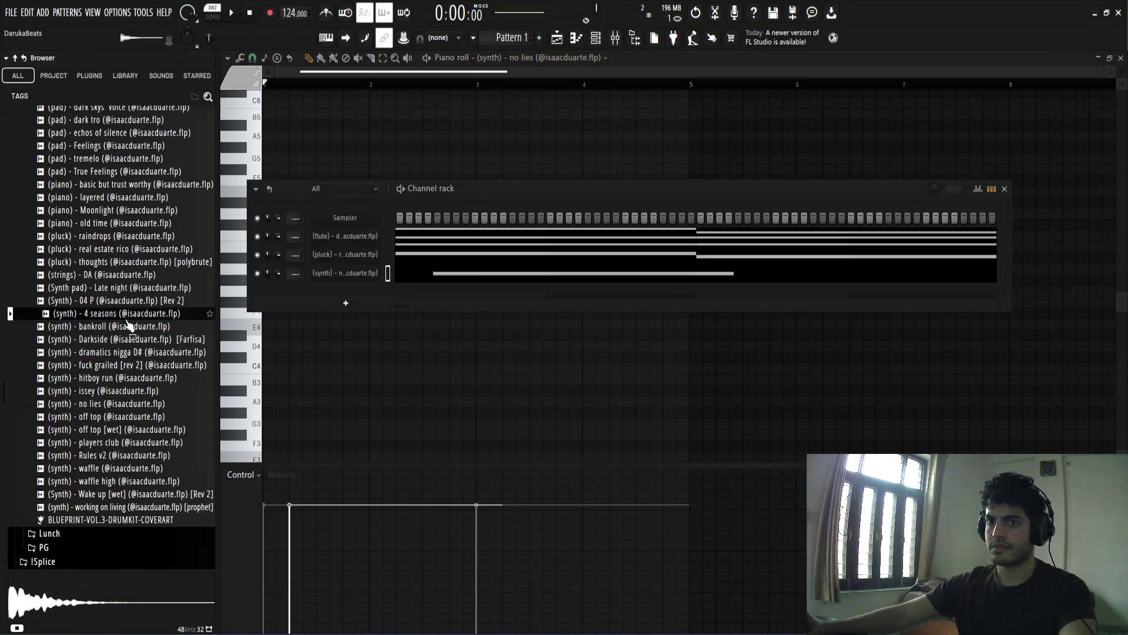
left_click(130, 266)
left_click(129, 274)
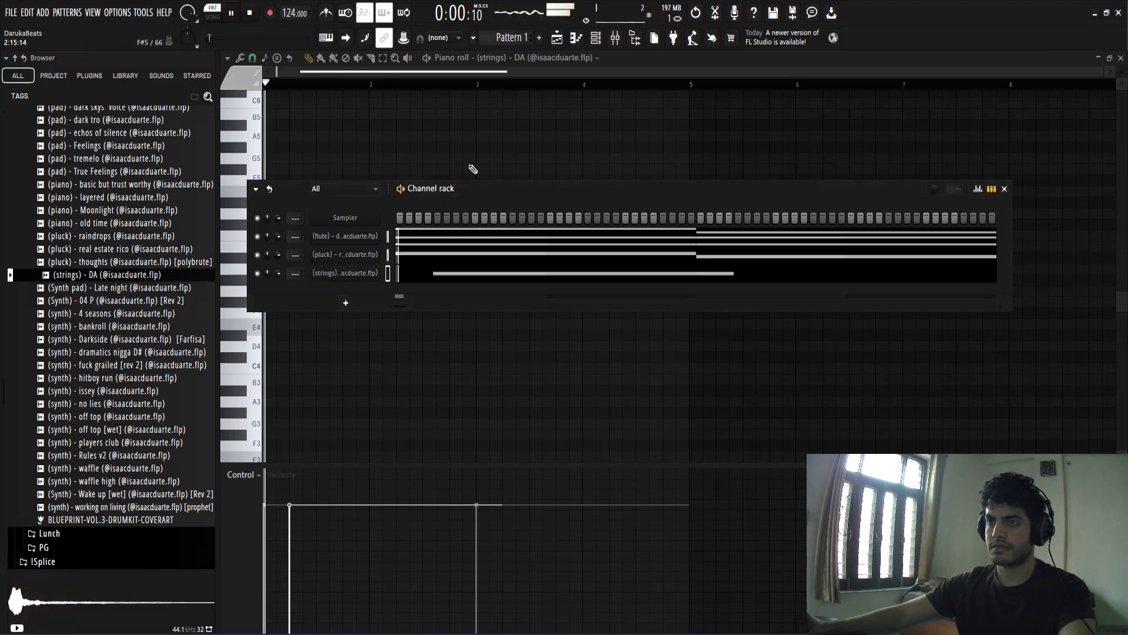
Shorten the E5 note to end at bar 3 and add a short D5 note at the start of bar 3
right_click(451, 169)
left_click_drag(503, 191, 478, 191)
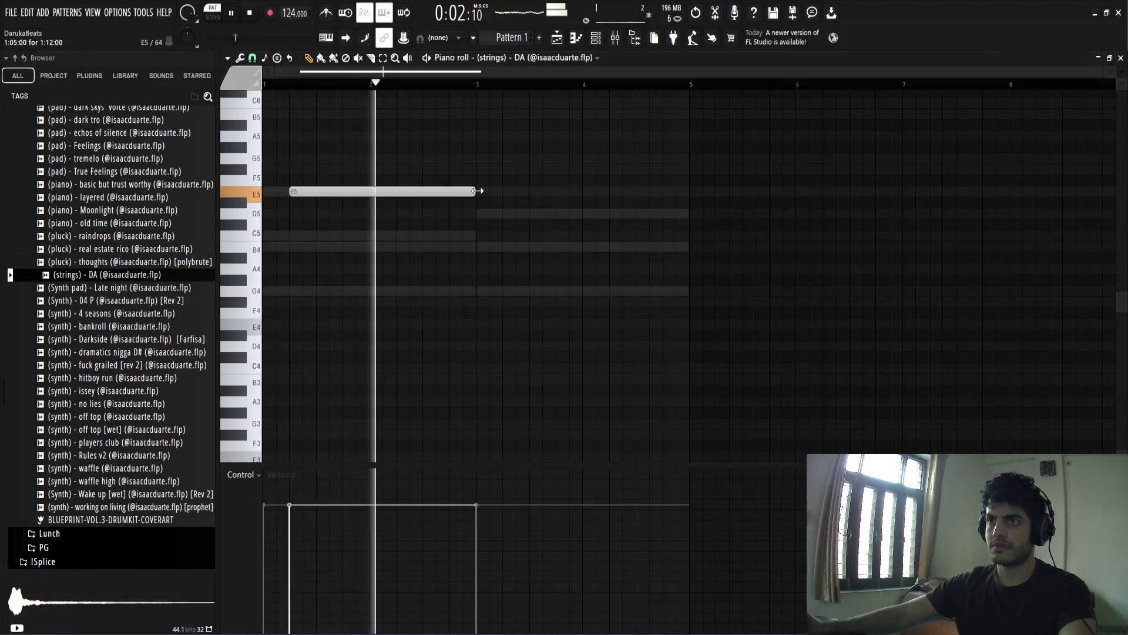
left_click(526, 214)
mouse_move(524, 214)
left_mouse_down()
mouse_move(520, 247)
mouse_move(520, 212)
left_mouse_up()
key("space")
left_click_drag(636, 215, 504, 218)
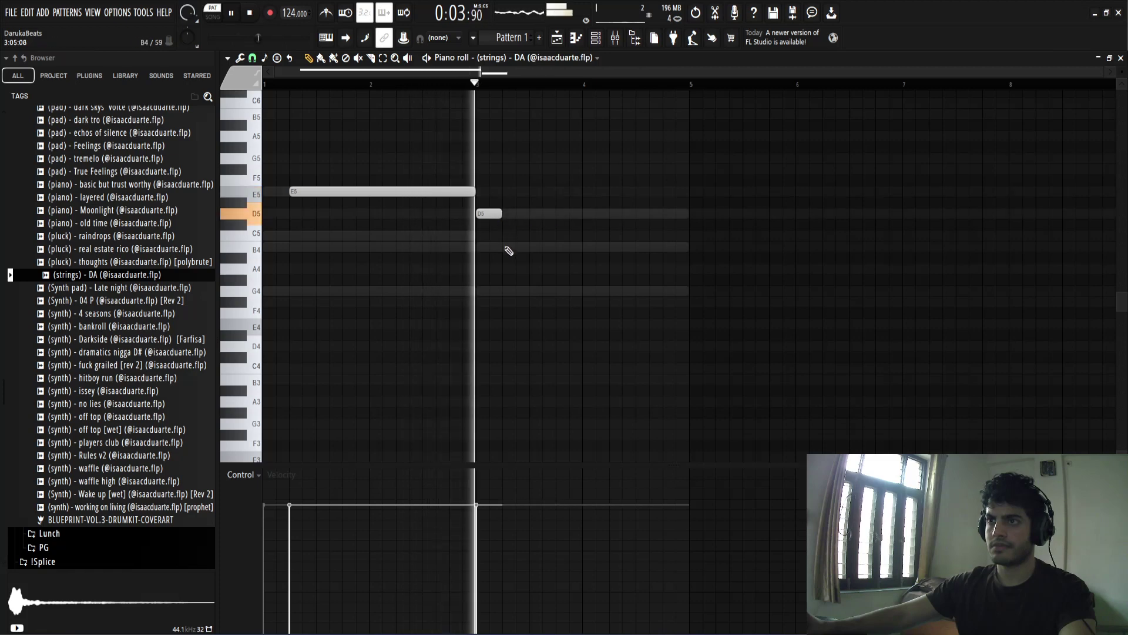
Add a half-beat C5 note after the D5 and a B4 note held from beat 2 of bar 3 to the end of bar 4
left_click(514, 247)
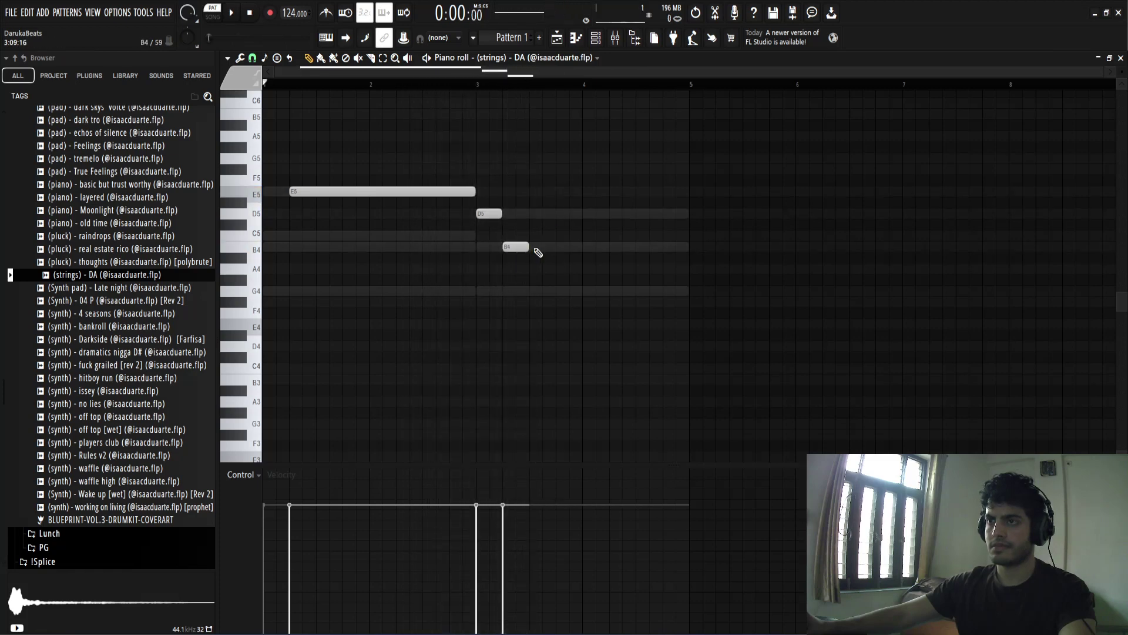
key("space")
left_click(500, 235)
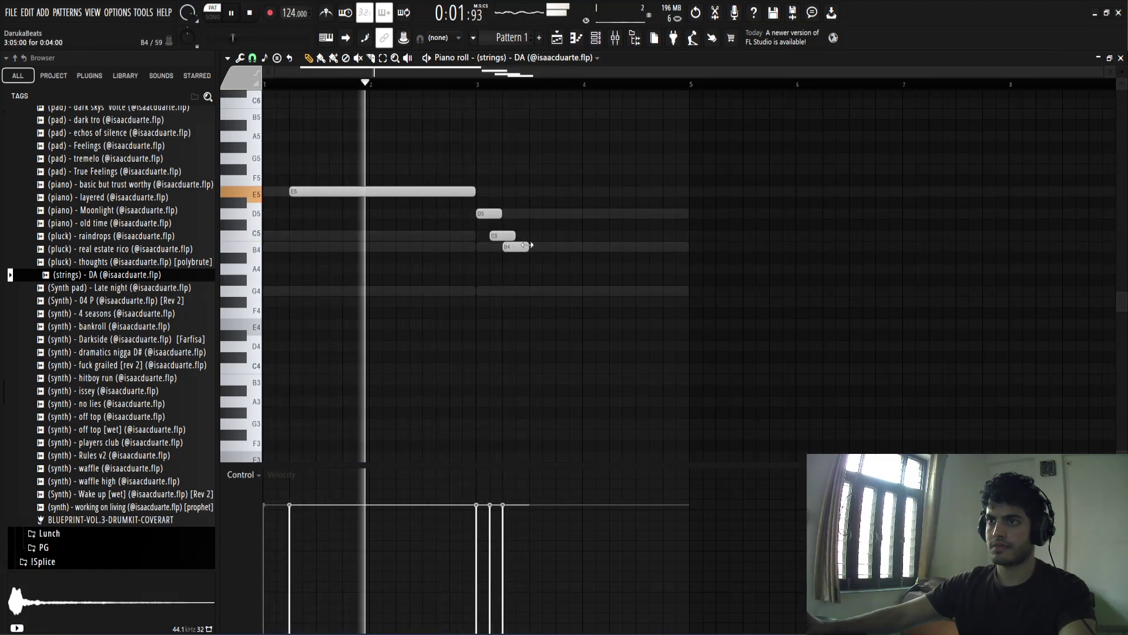
left_click_drag(526, 245, 688, 247)
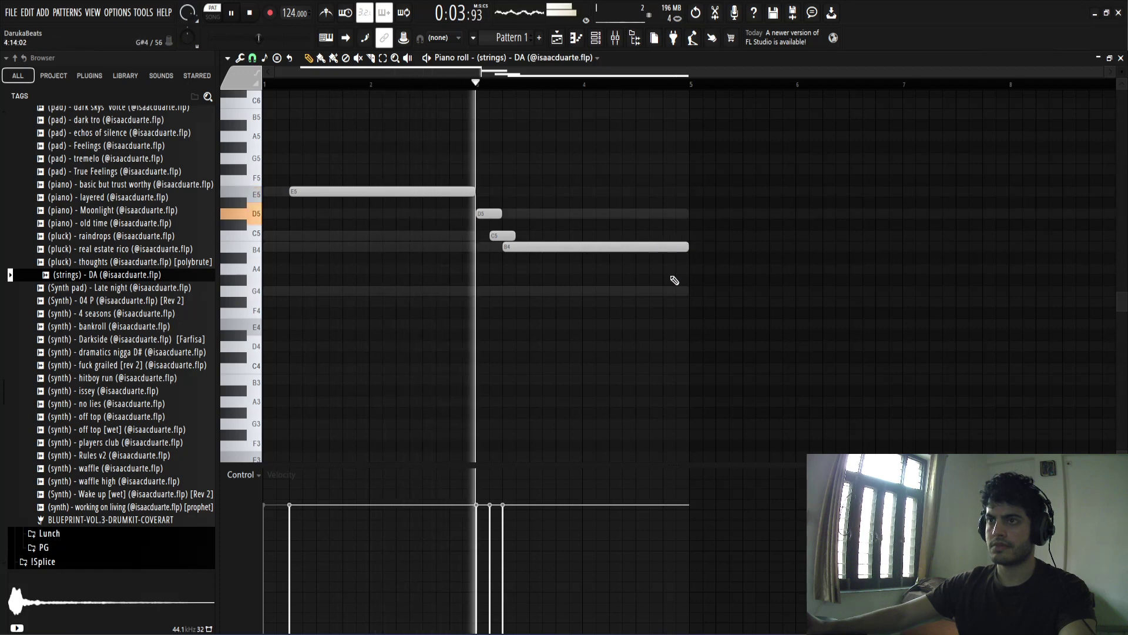
left_click(597, 38)
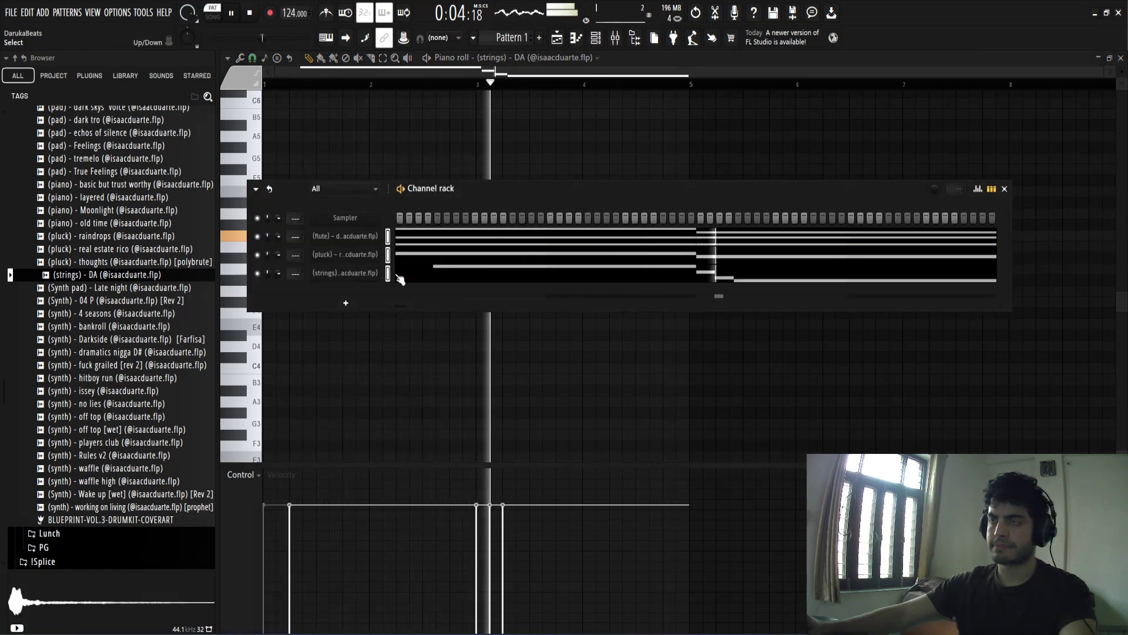
key("space")
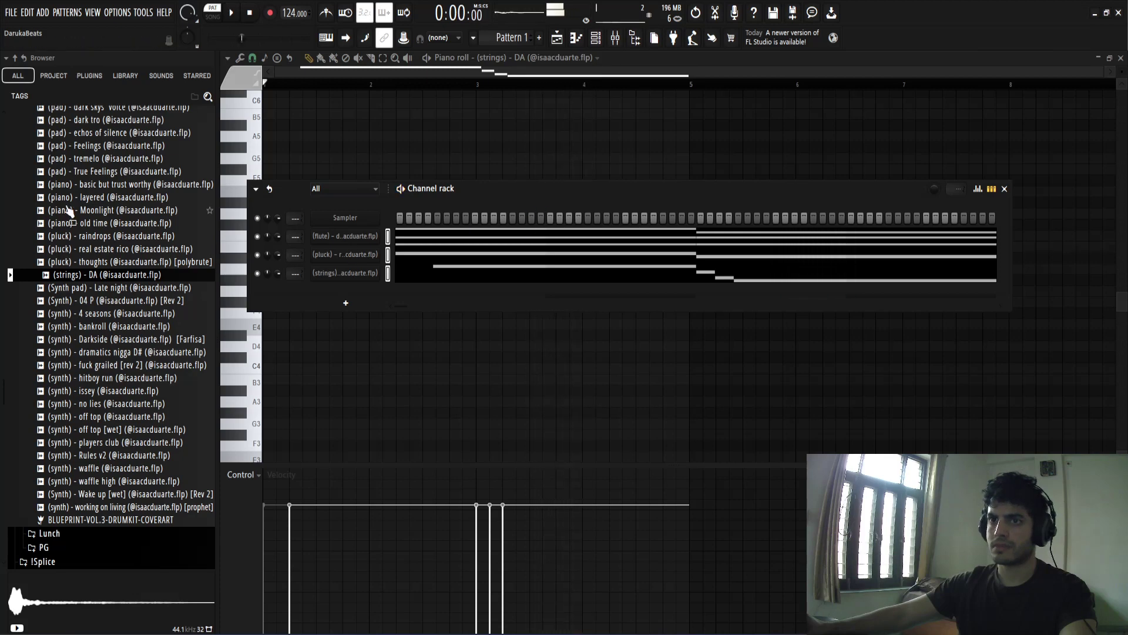
Try the True Feelings pad and then the echos of silence pad as the melody channel's sample
left_click(68, 210)
left_click(99, 173)
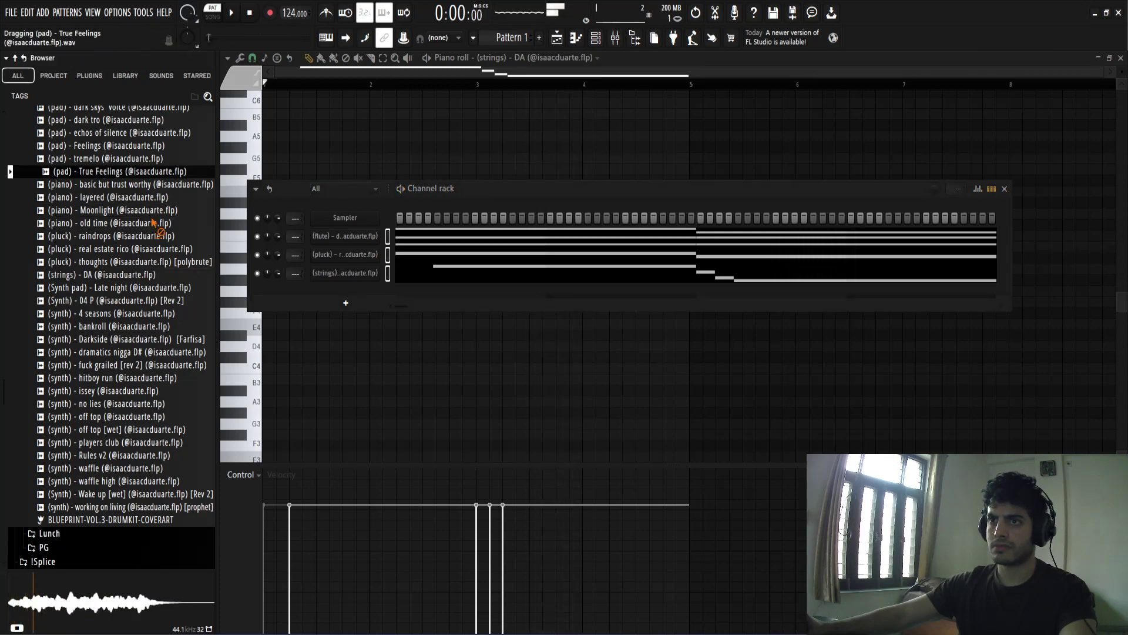
left_click_drag(345, 275, 346, 275)
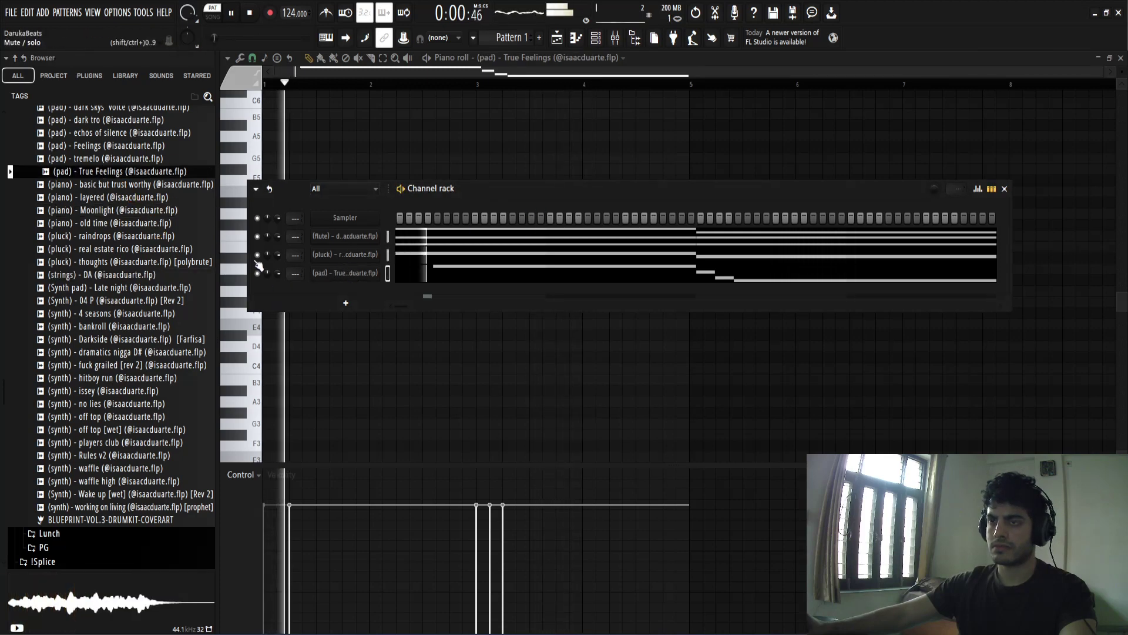
left_click_drag(112, 133, 134, 182)
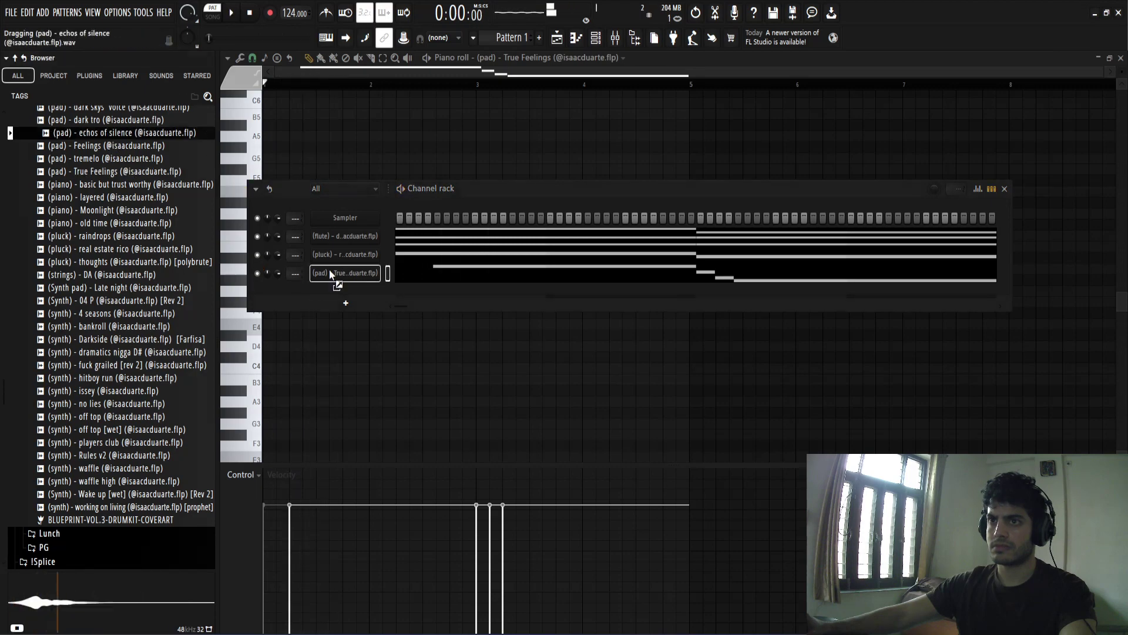
left_click_drag(331, 274, 332, 274)
key("space")
Replace the melody channel's sample with the industrial flute lead and lower its channel volume to about 40%
scroll(97, 367, "up", 10)
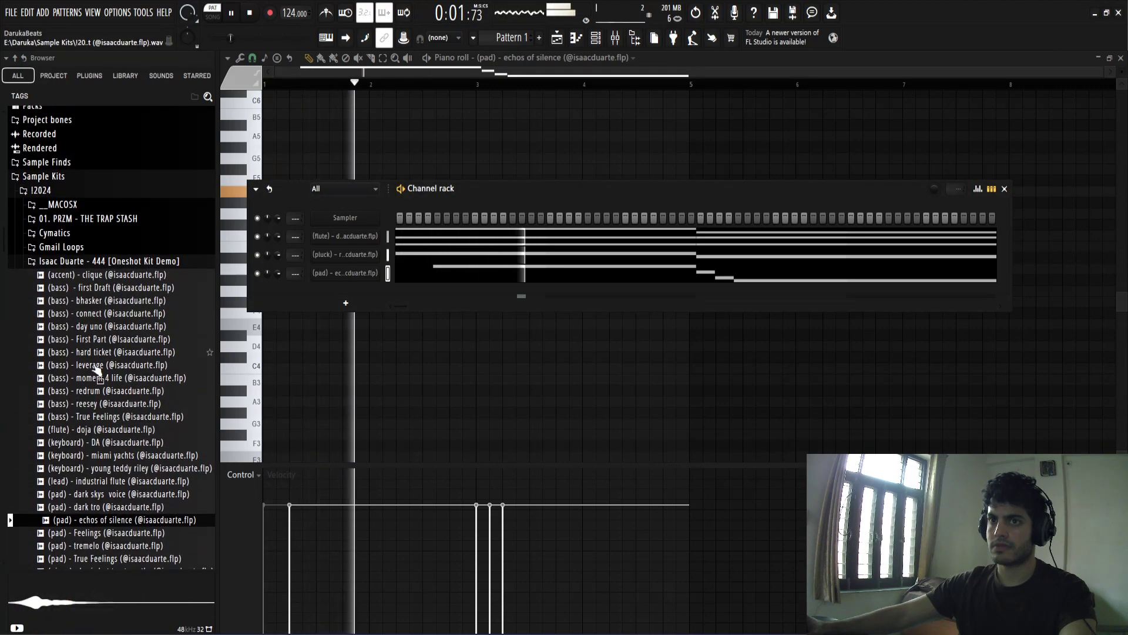
scroll(97, 367, "down", 5)
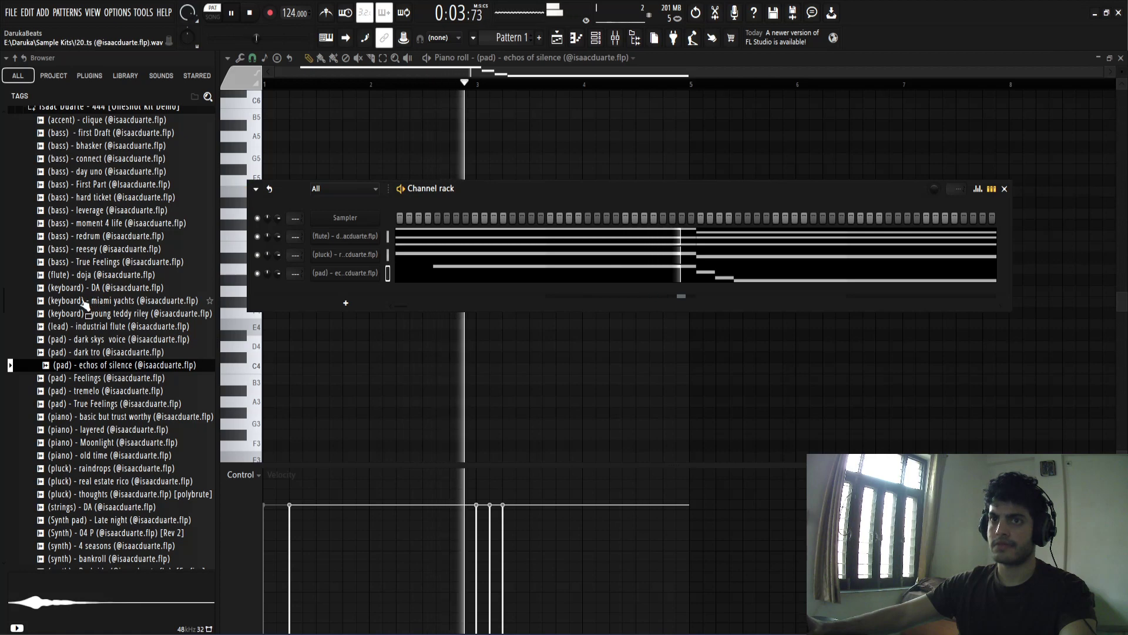
key("space")
left_click_drag(136, 327, 179, 322)
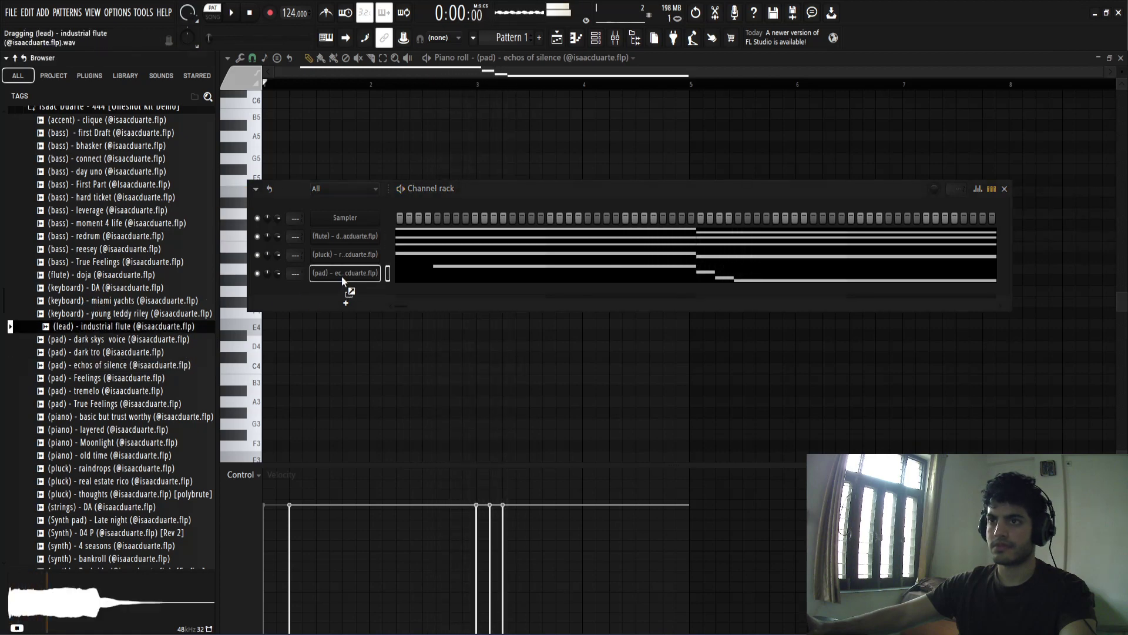
left_click_drag(343, 280, 342, 280)
key("space")
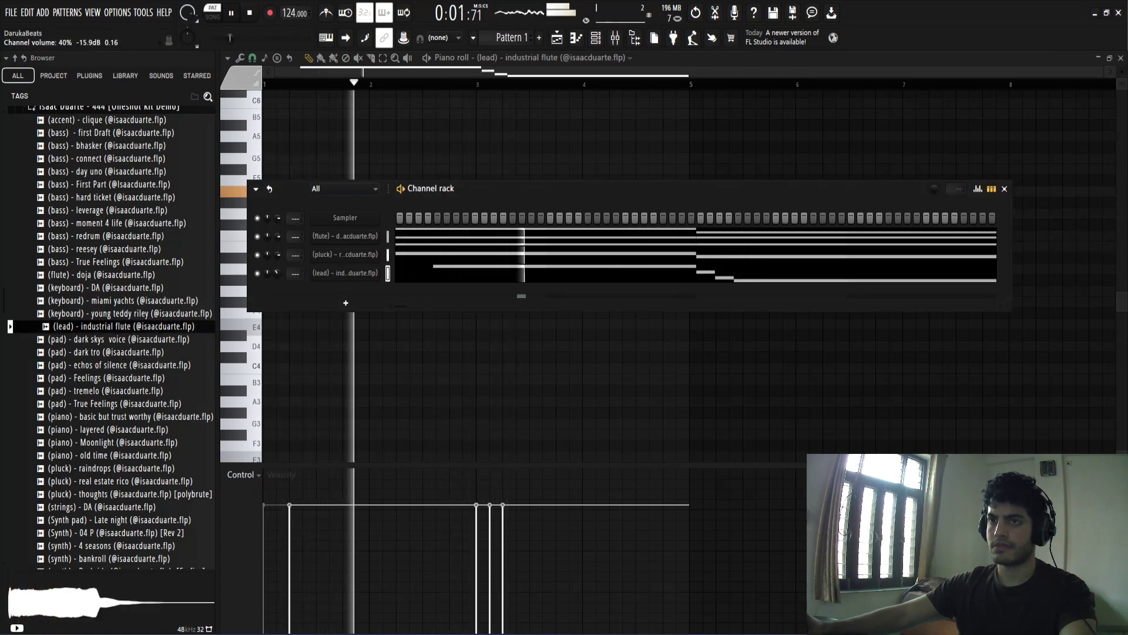
left_click(345, 272)
left_click(353, 201)
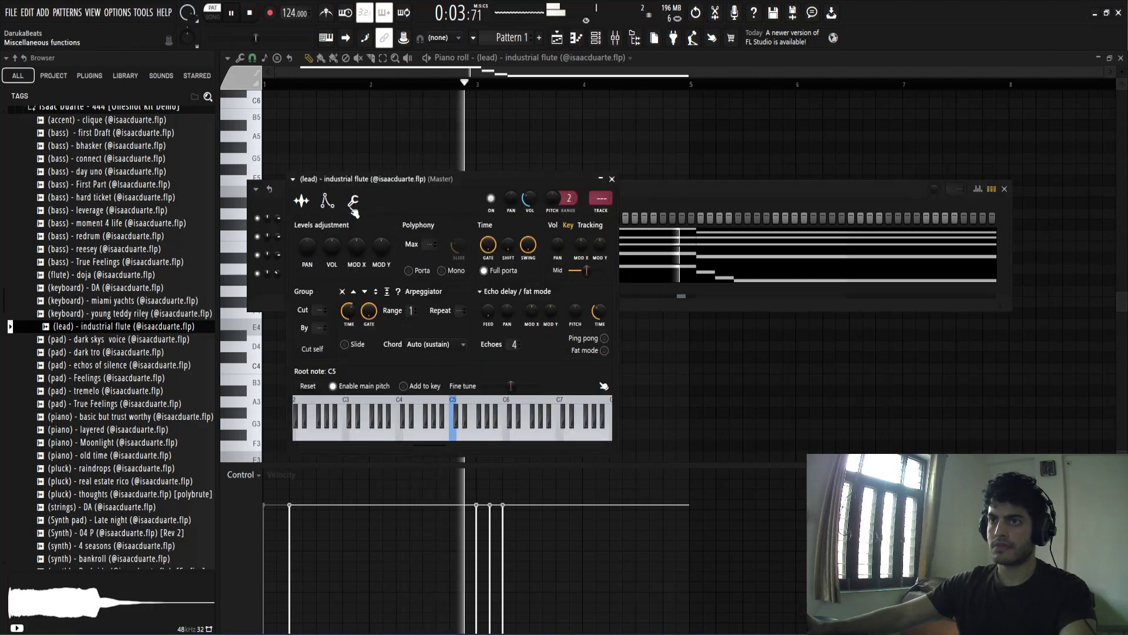
left_click(614, 182)
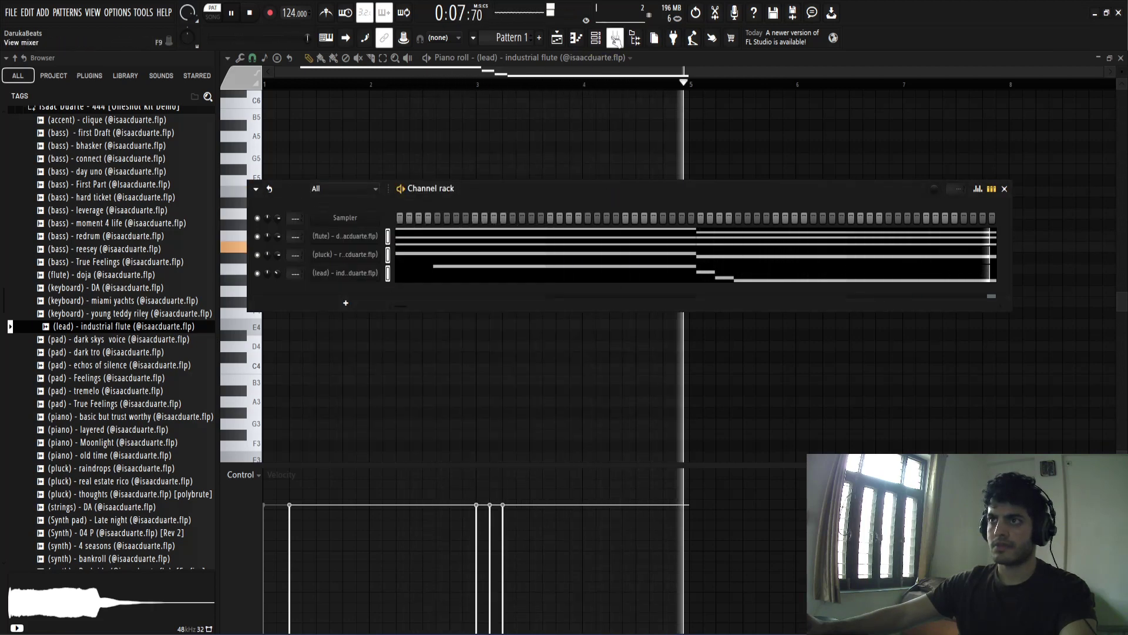
Insert MAutopan in slot 3 of the real estate rico pluck's mixer track and set its smoothing to 27%
left_click(615, 39)
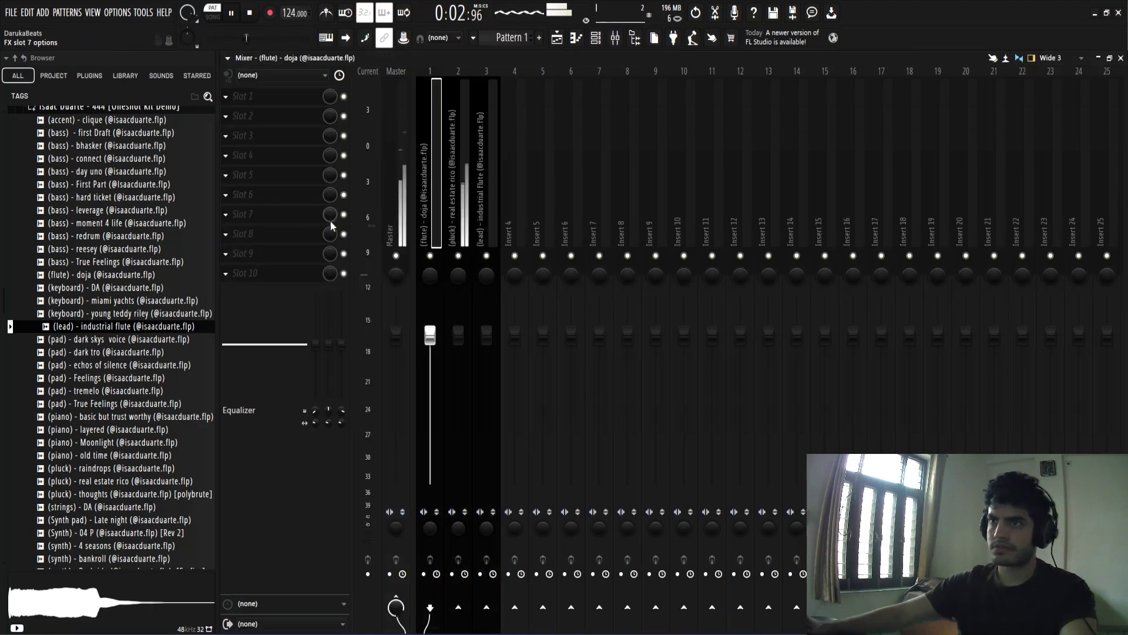
left_click(464, 188)
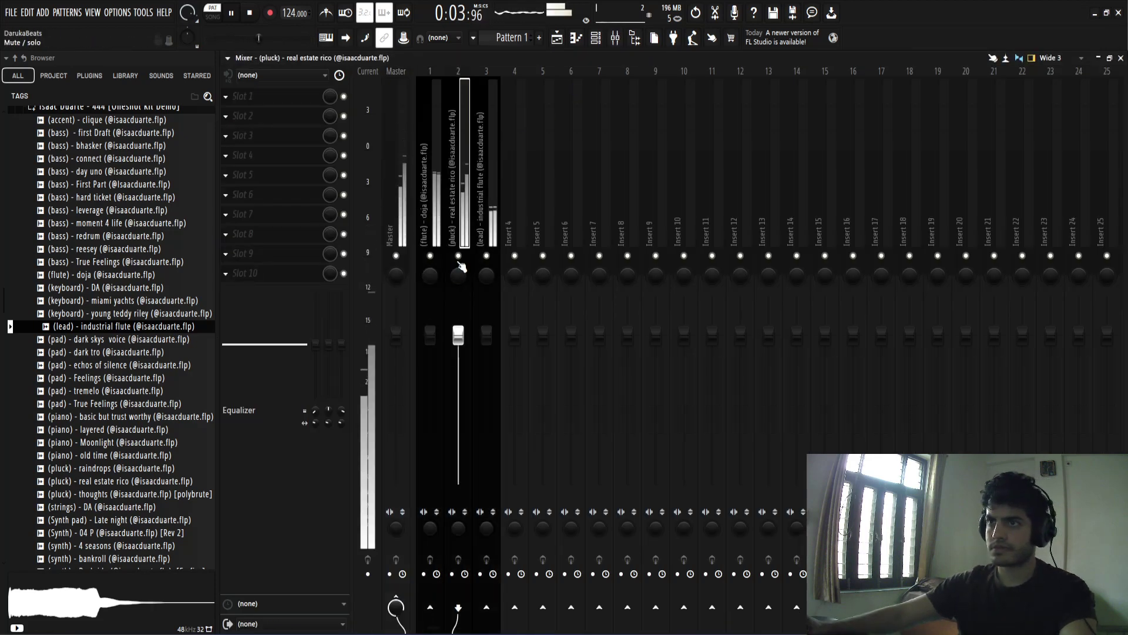
left_click(254, 136)
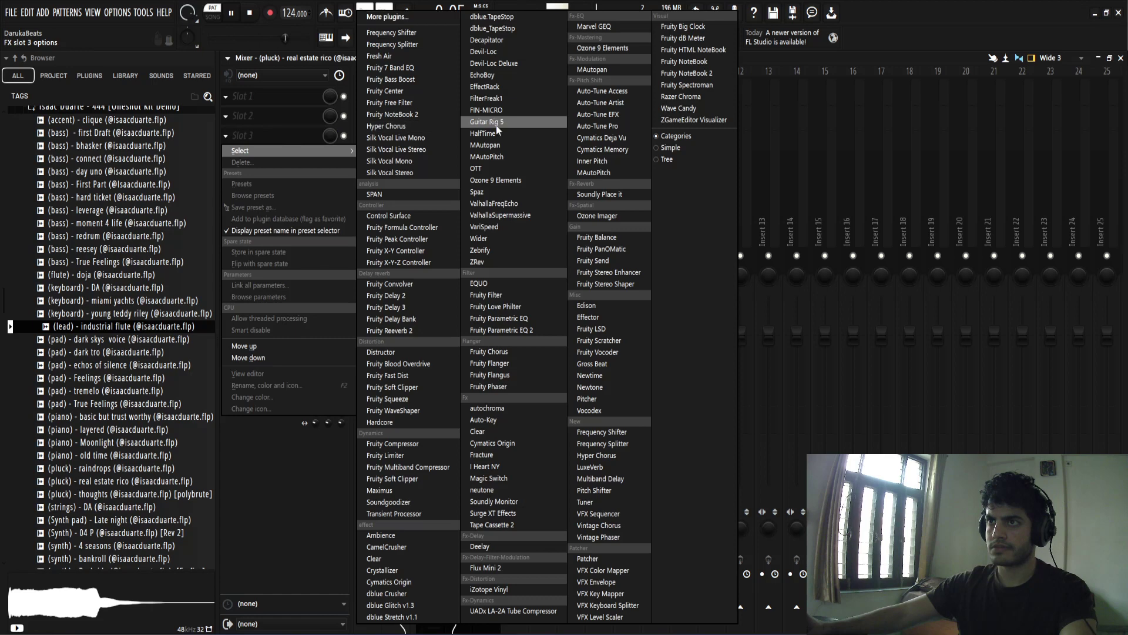
left_click(499, 144)
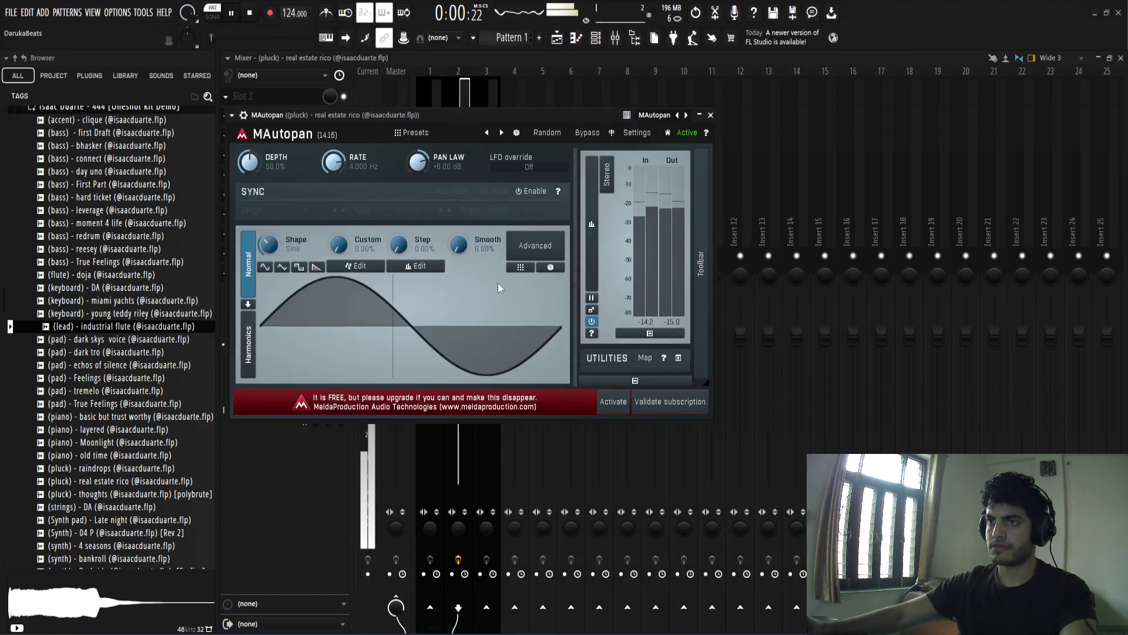
left_click_drag(459, 247, 460, 243)
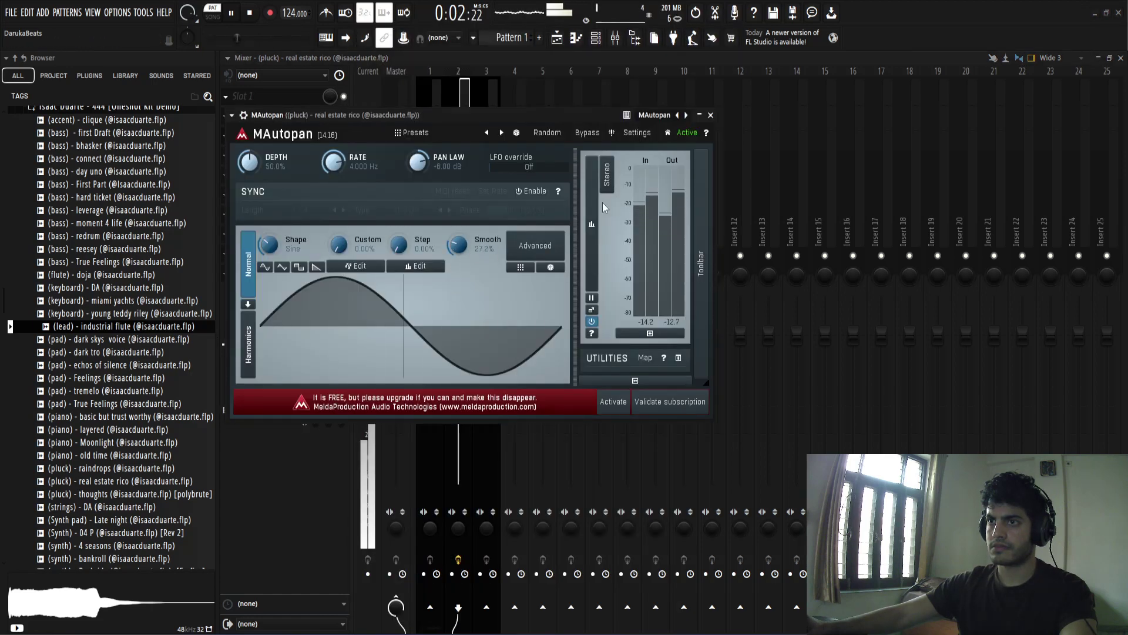
left_click(712, 115)
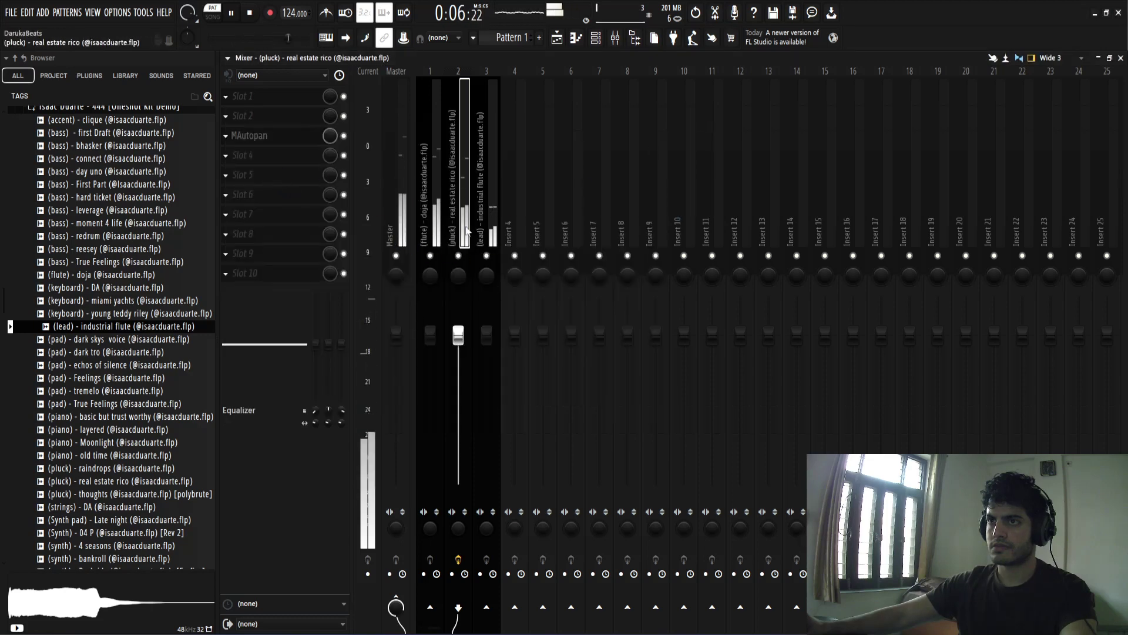
Add Fruity Parametric EQ 2 to slot 4 of the pluck's mixer track and solo that track
left_click(270, 156)
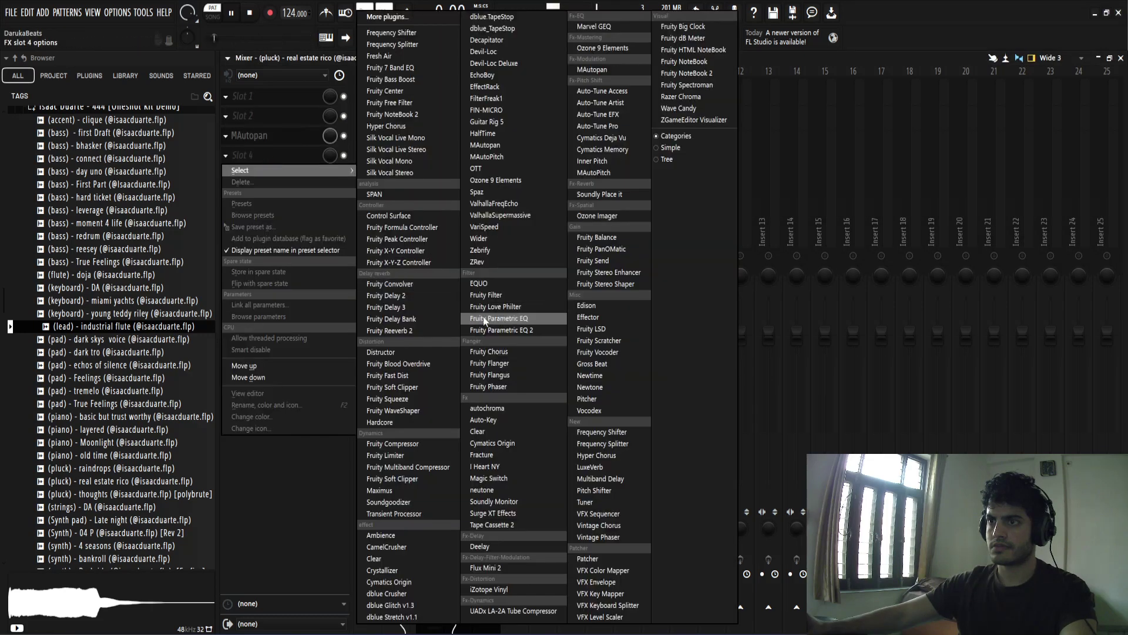
left_click(497, 332)
left_click_drag(297, 242, 353, 274)
left_click(649, 130)
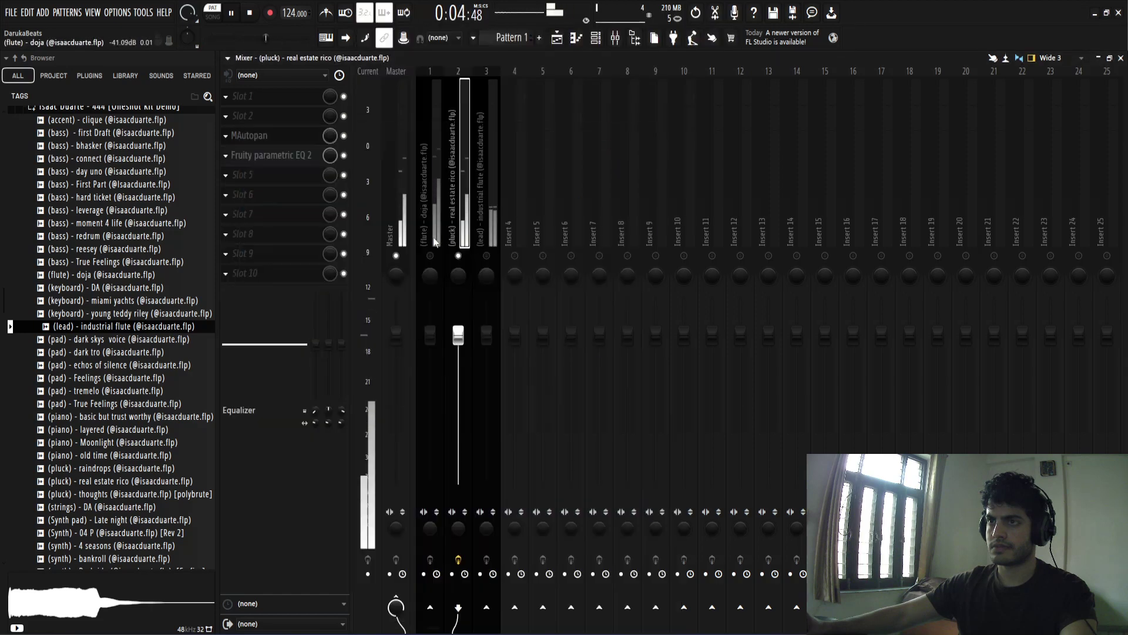
Add Fruity Parametric EQ 2 to slot 4 of the doja flute track with the Sample Maker - Low Cut preset
left_click(435, 242)
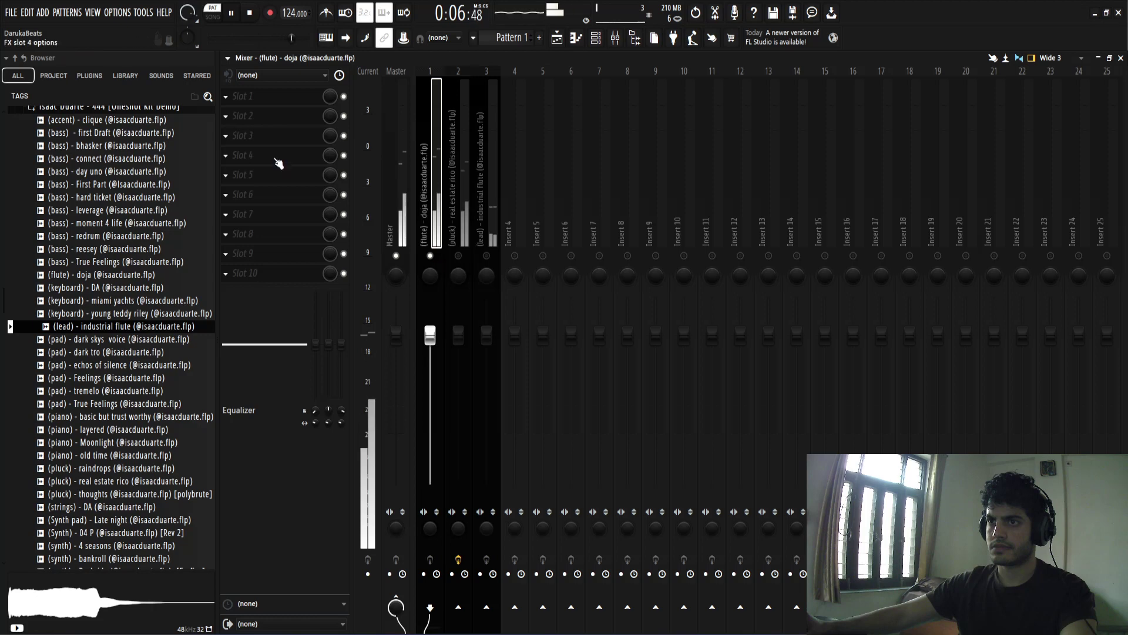
left_click(276, 160)
left_click(532, 329)
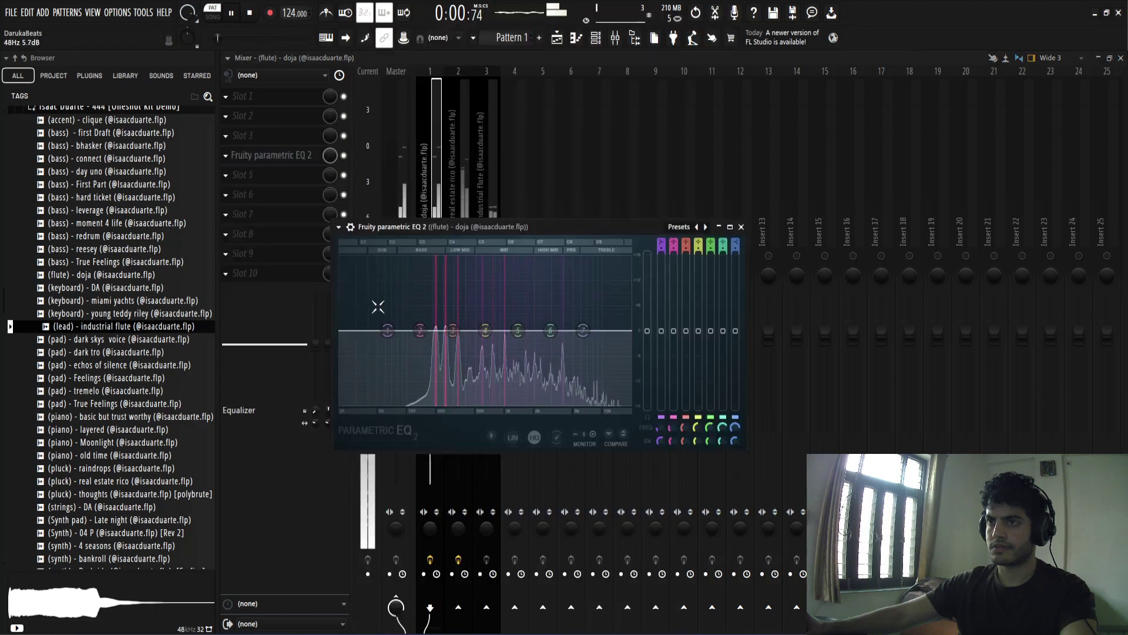
left_click(691, 232)
left_click(702, 320)
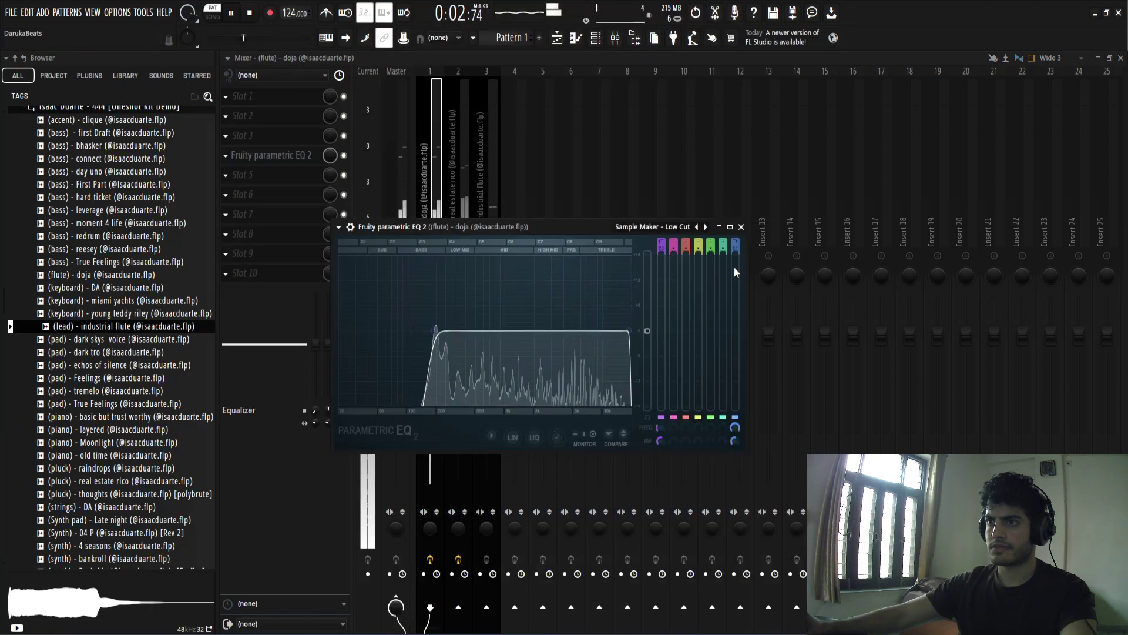
left_click(741, 227)
Add Fruity Parametric EQ 2 with the Sample Maker - Low Cut preset to slot 4 of the industrial flute lead track
left_click(493, 238)
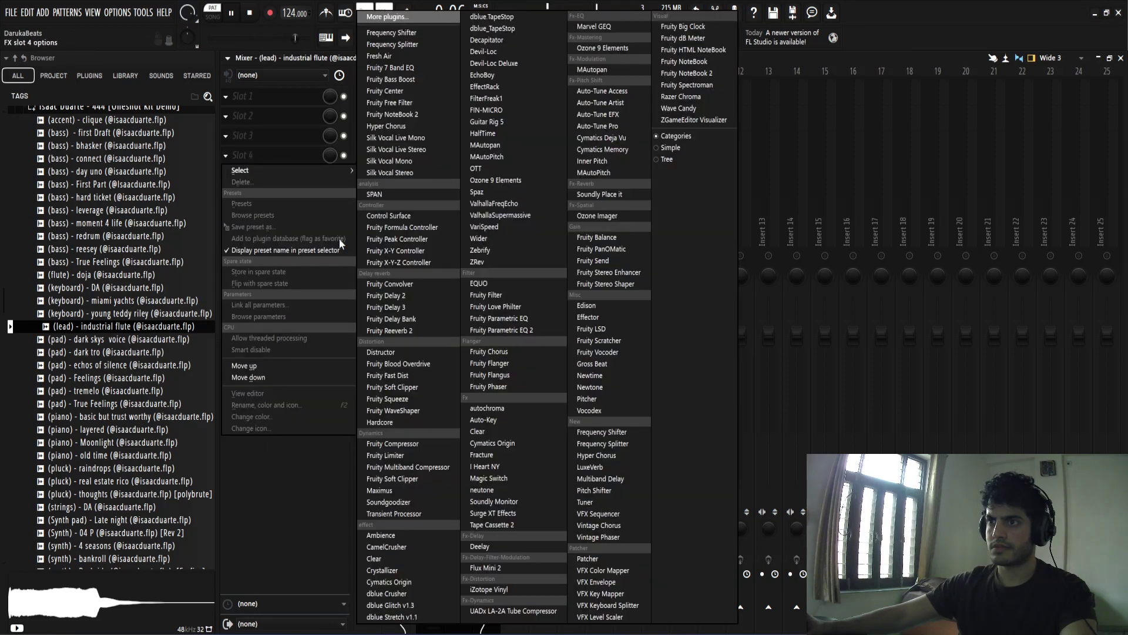
mouse_move(310, 175)
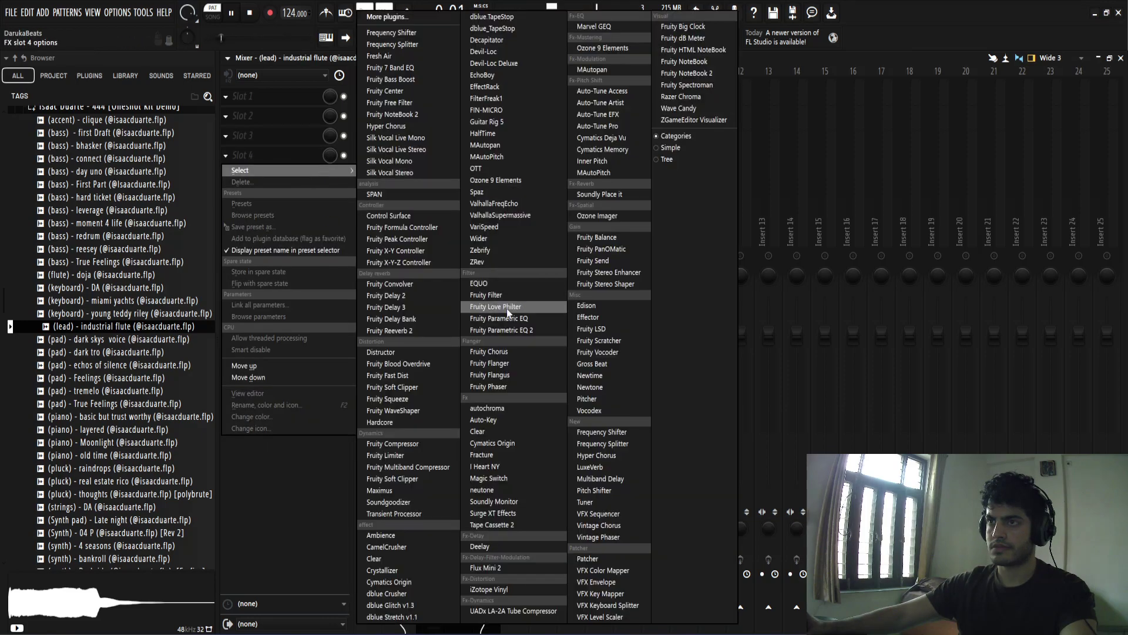
left_click(497, 331)
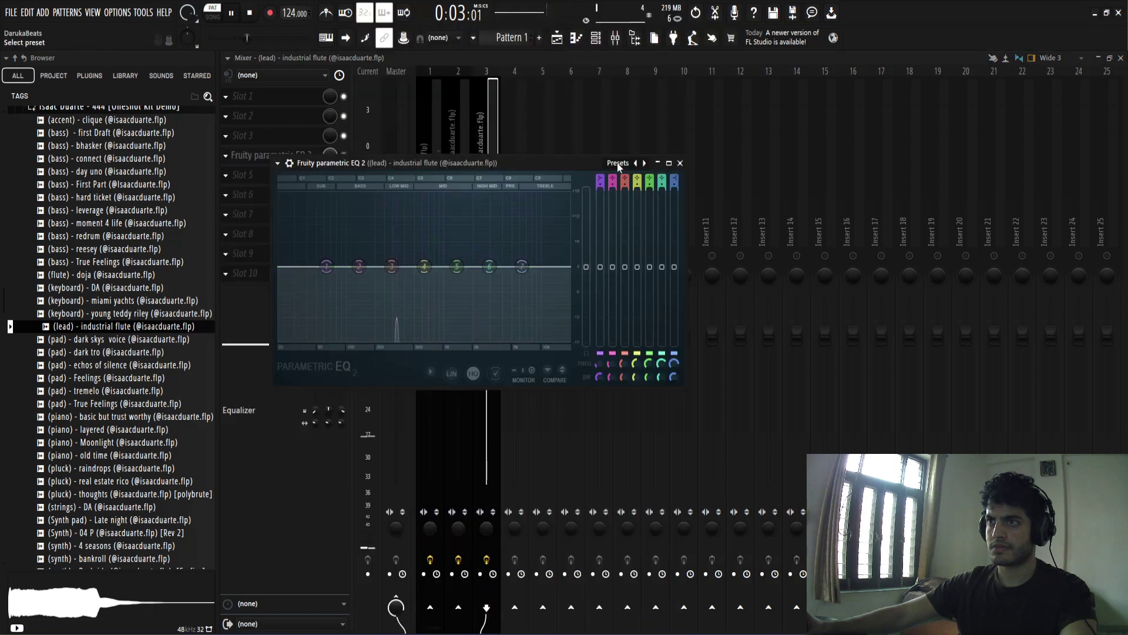
left_click(618, 165)
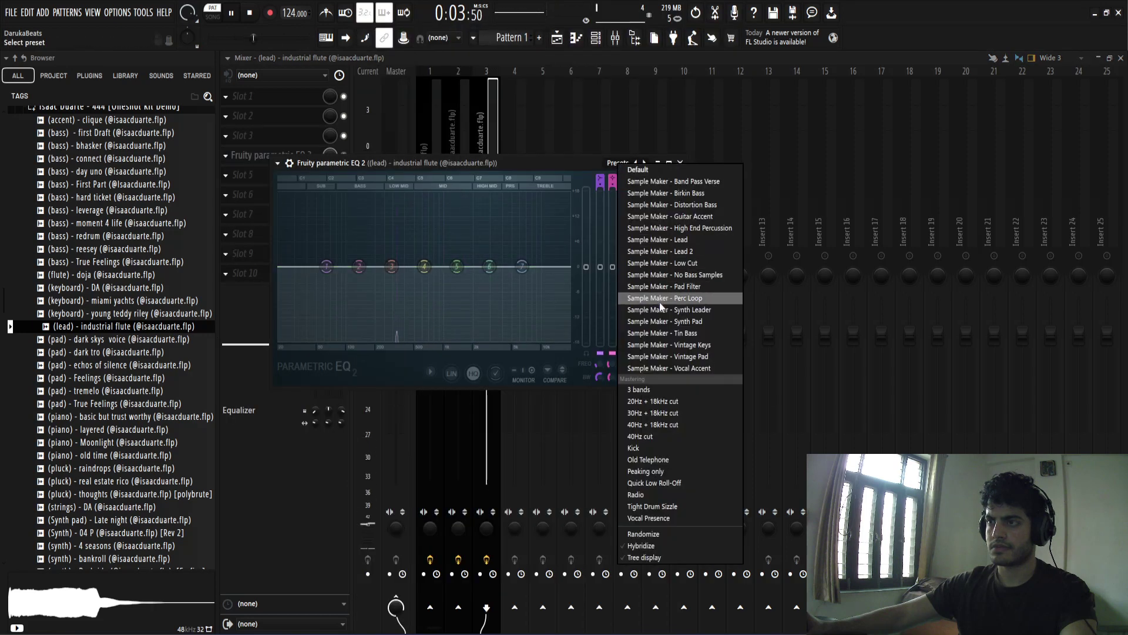
left_click(681, 264)
key("Escape")
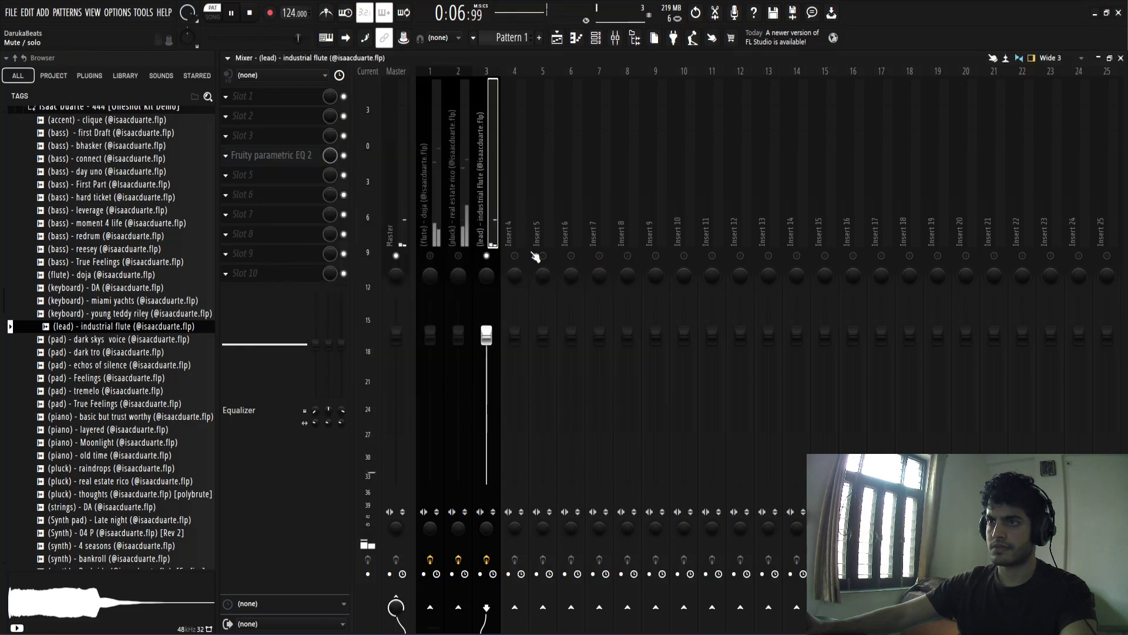
Try Gross Beat in slot 3 of the master track with the pretzelday1 preset
left_click(557, 38)
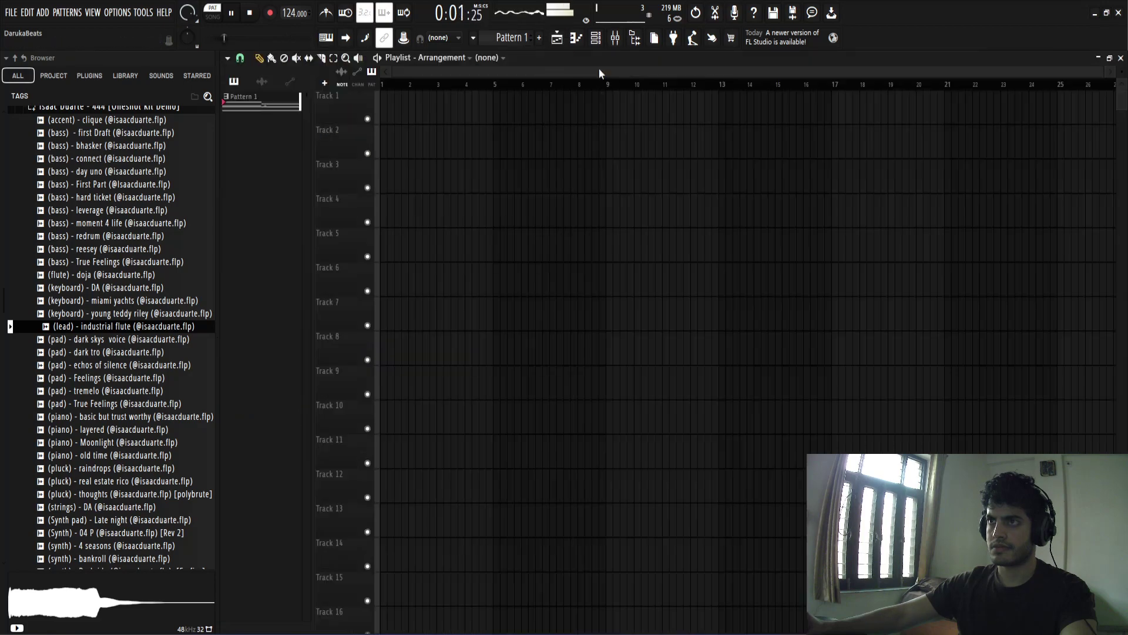
left_click(615, 39)
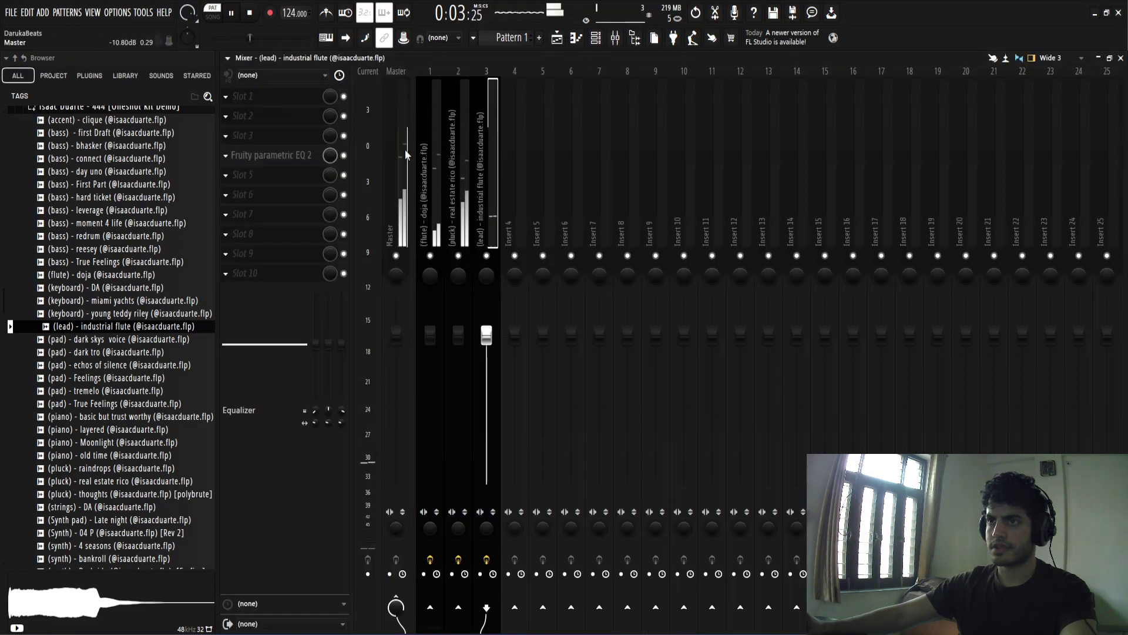
left_click(404, 149)
key("space")
left_click(234, 136)
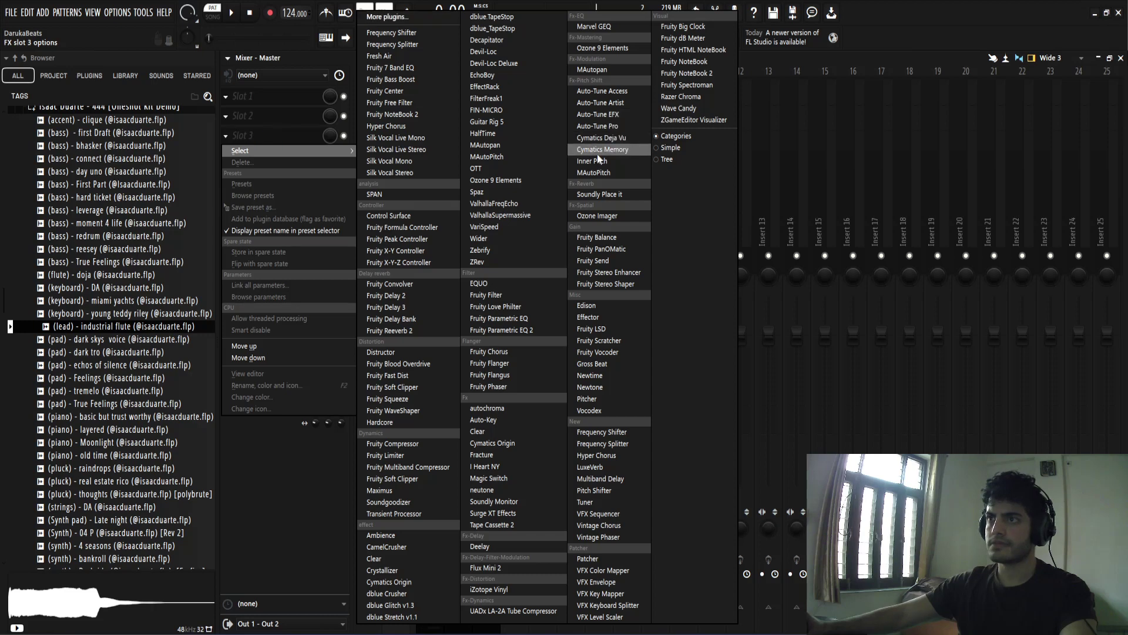
left_click(605, 366)
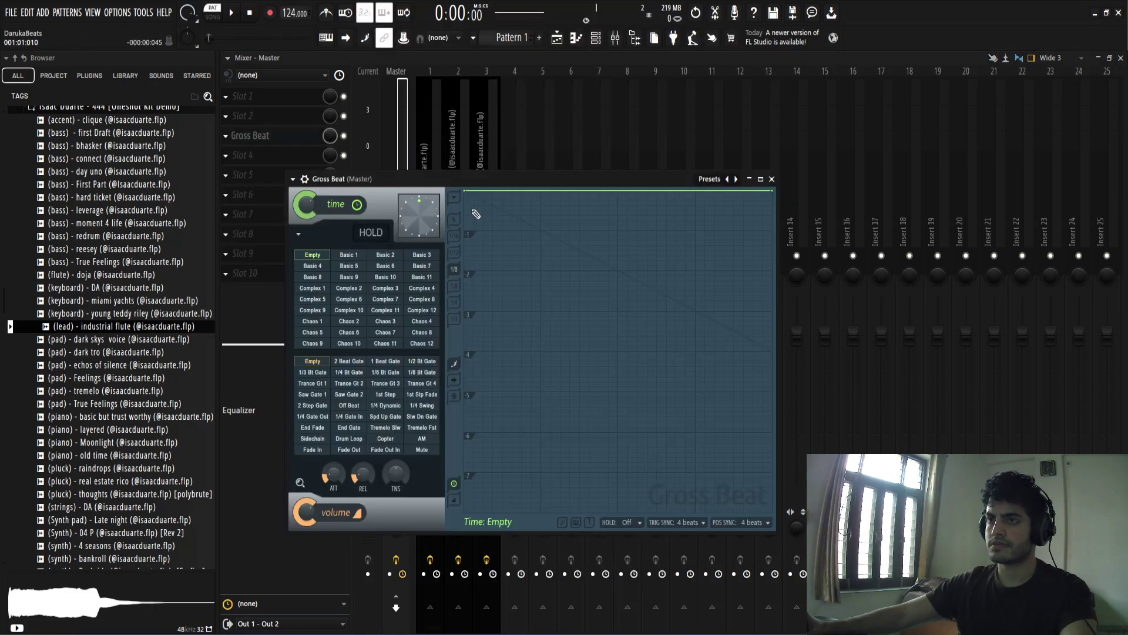
left_click(703, 179)
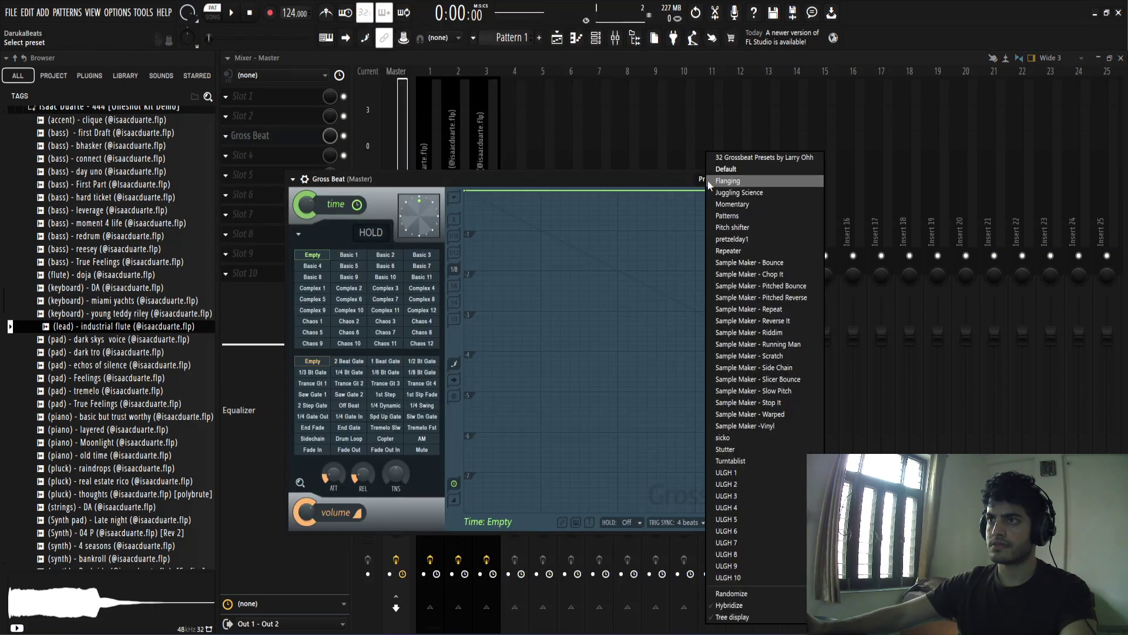
left_click(748, 239)
Audition Gross Beat's rev. halftime and sixths time slots on the playing beat
left_click(349, 255)
key("space")
left_click_drag(531, 182, 610, 149)
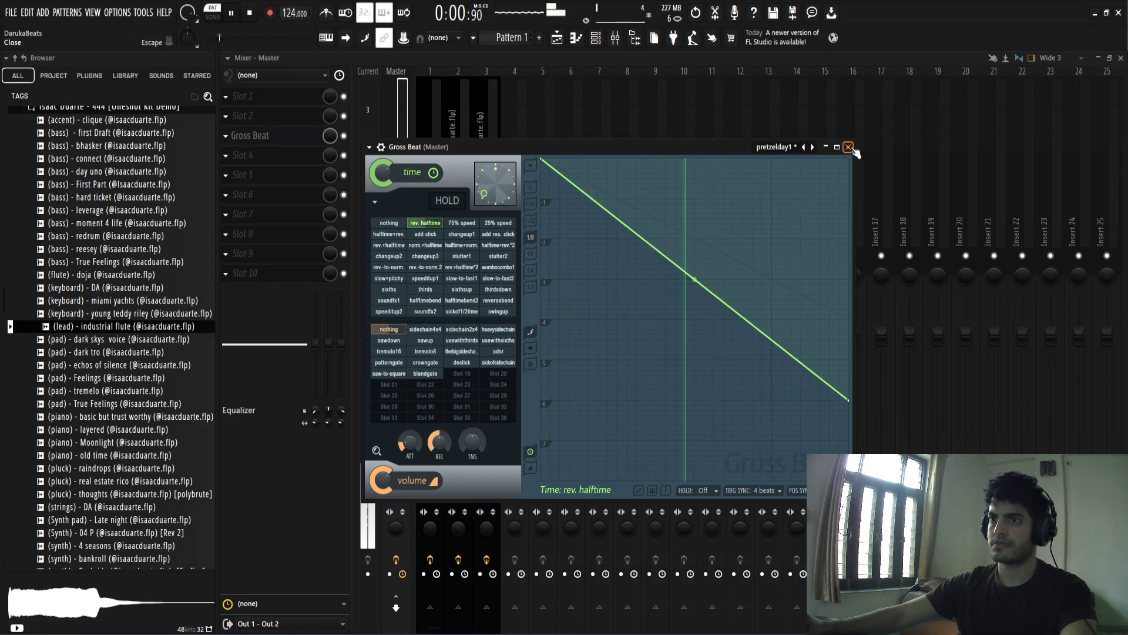
left_click(389, 289)
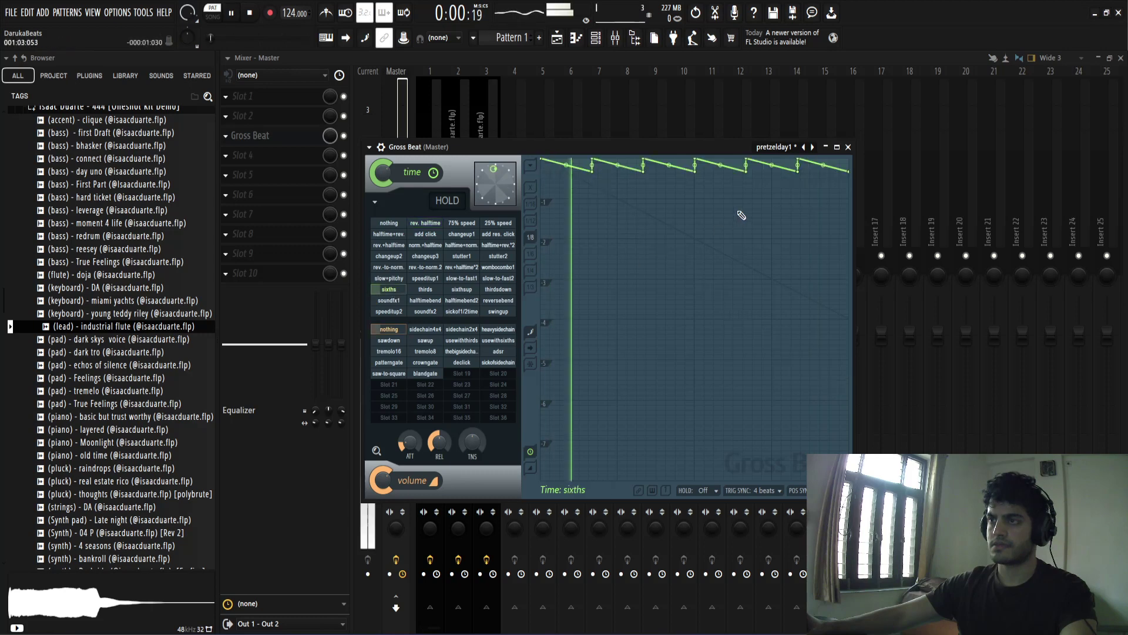
left_click(774, 147)
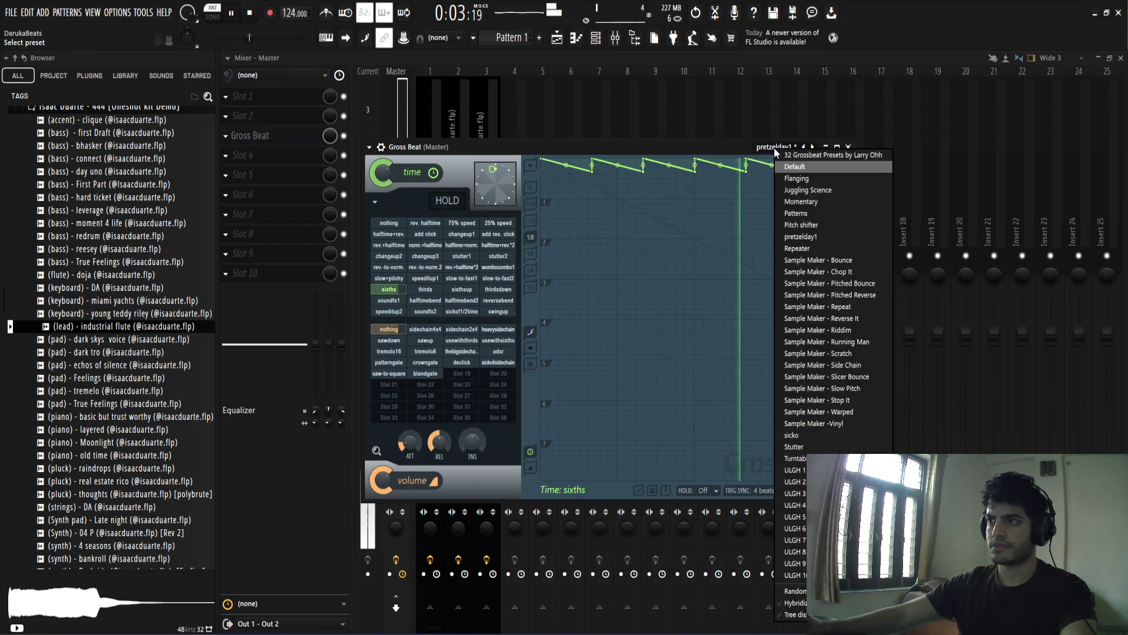
left_click(690, 149)
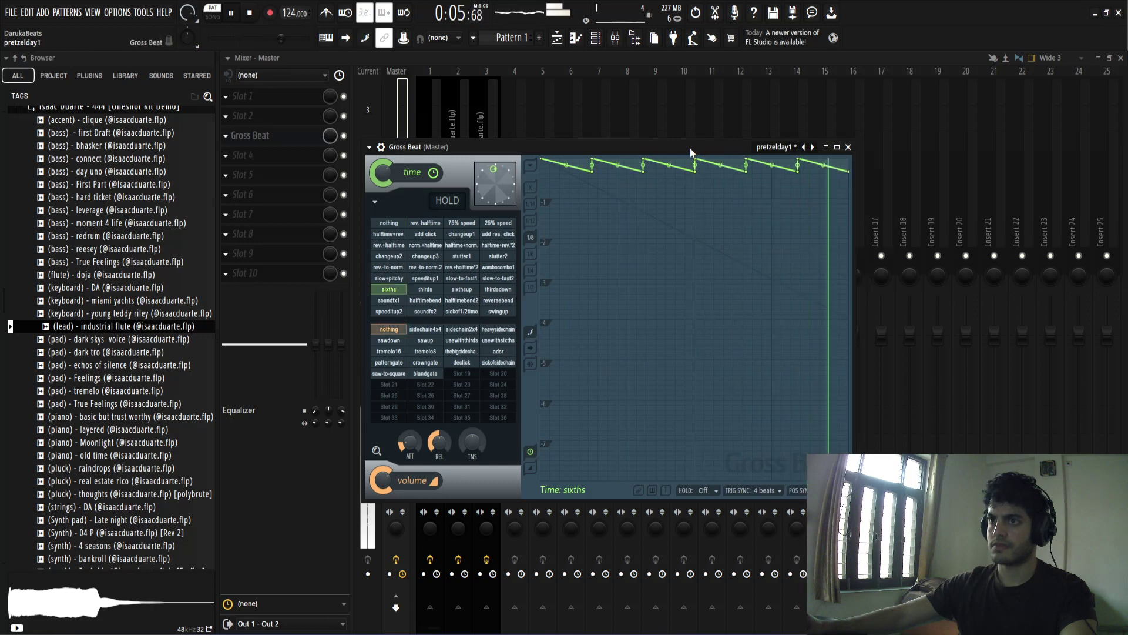
Audition the thirds, rev.+halftime and norm.+halftime time slots in Gross Beat and close the plugin window
left_click(427, 289)
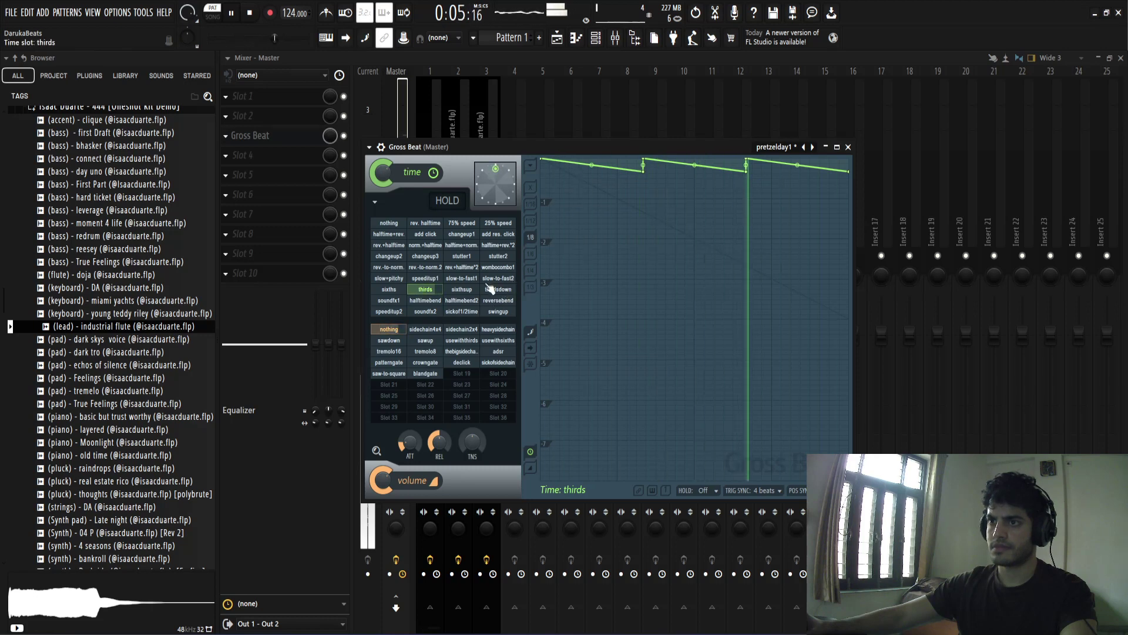
key("space")
left_click(389, 246)
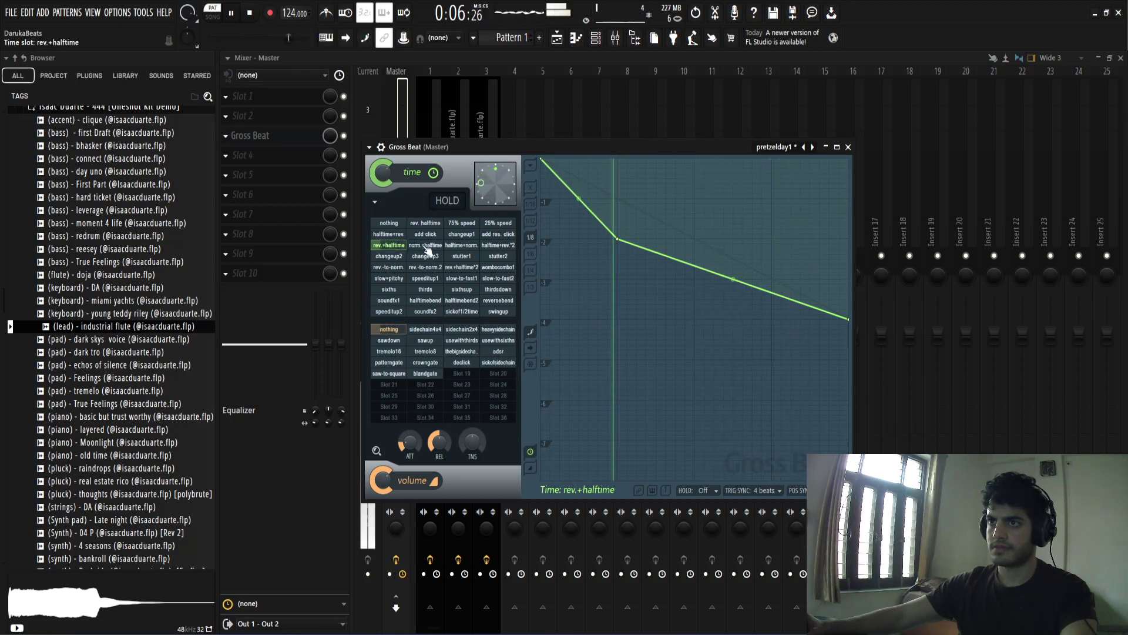
left_click(425, 246)
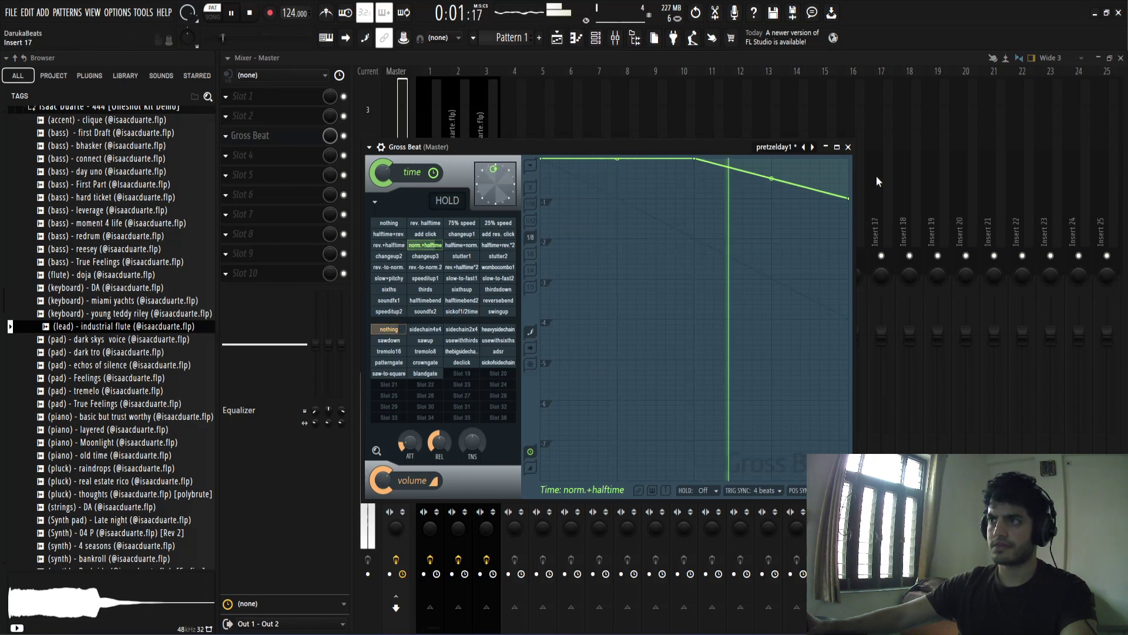
left_click(848, 147)
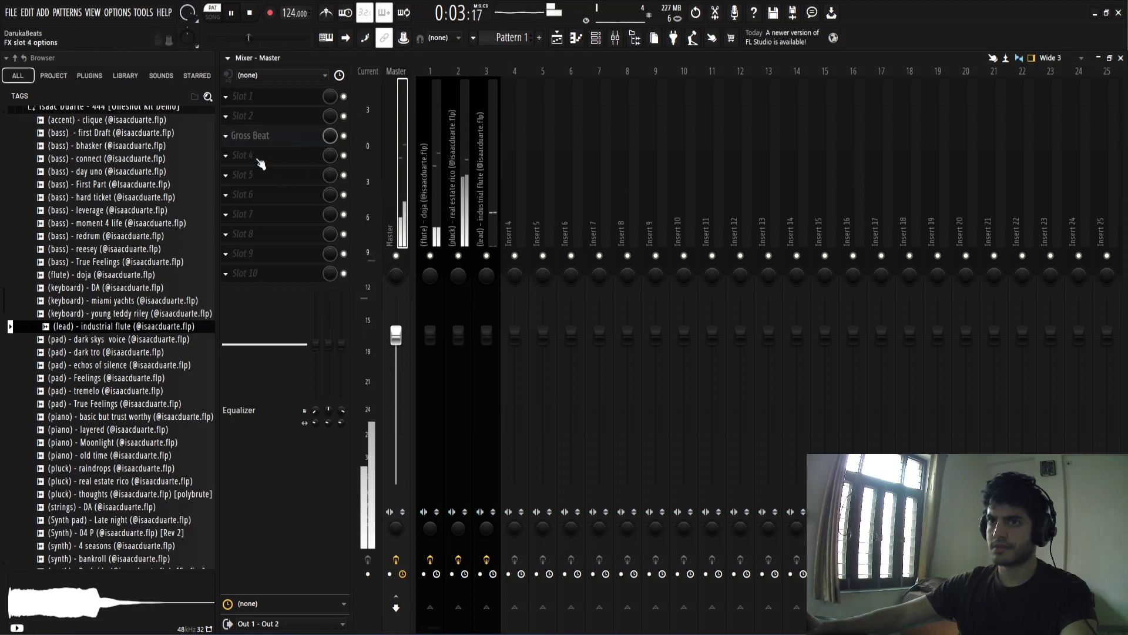
Collapse the 444 [Oneshot Kit Demo] folder in the browser
scroll(170, 182, "up", 3)
left_click(179, 185)
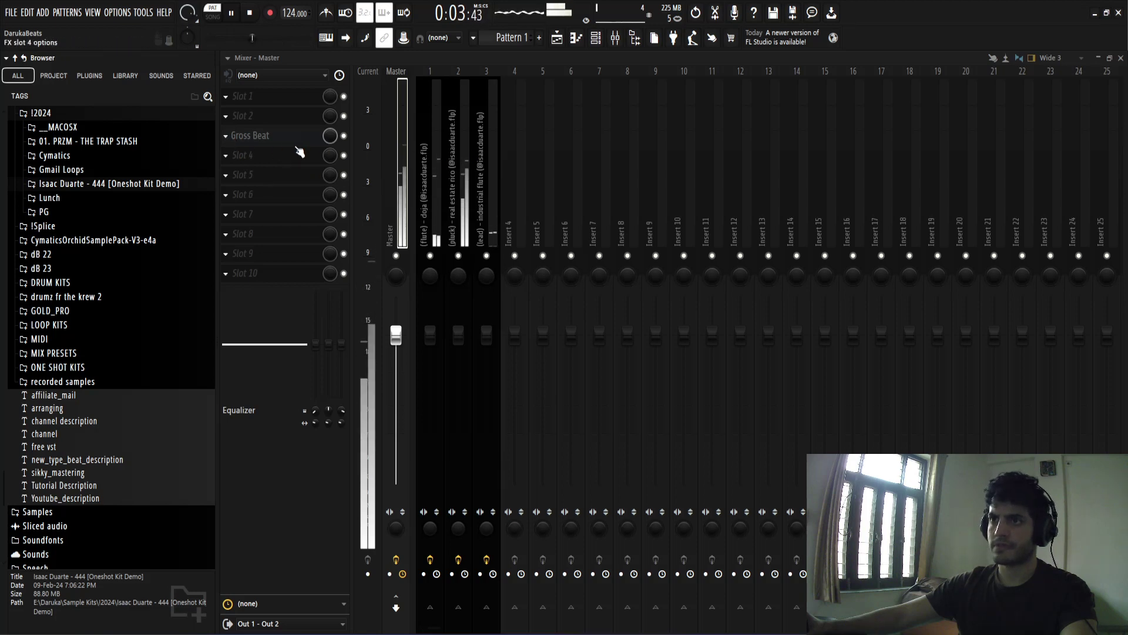
Try a lower Gross Beat mix level on the master track and remove the effect from slot 3
left_click_drag(329, 139, 328, 157)
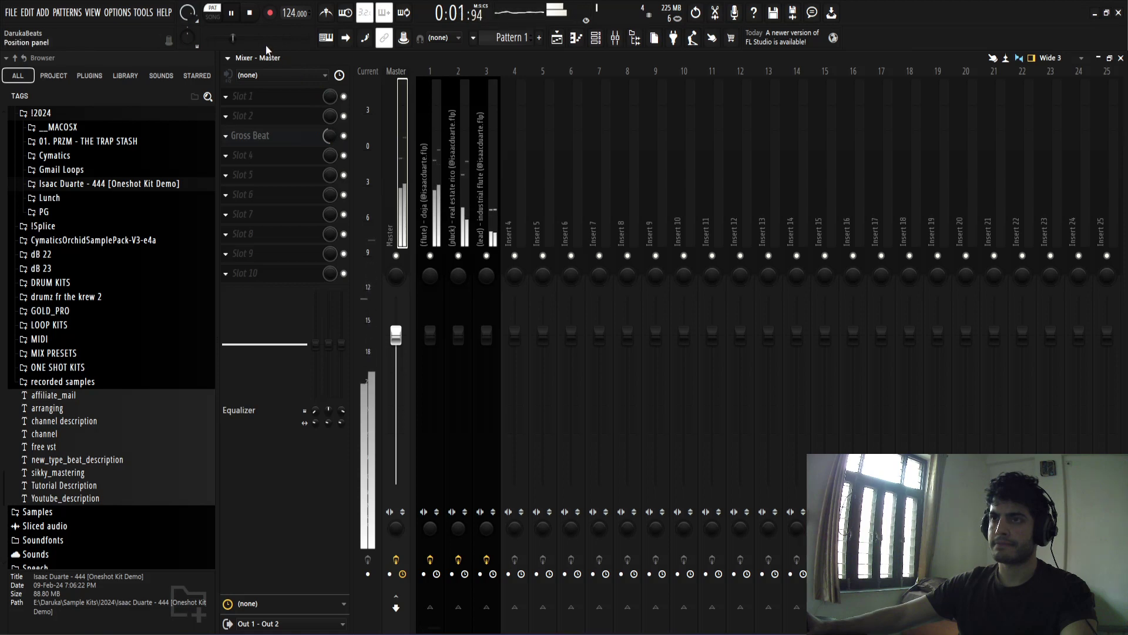
key("space")
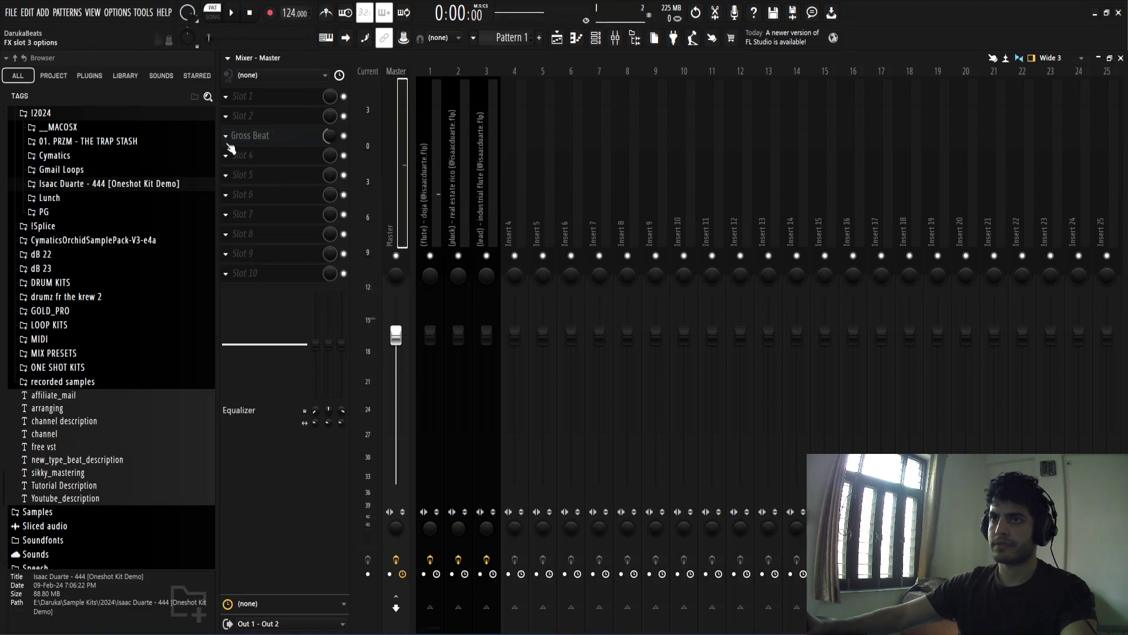
left_click(229, 144)
left_click(258, 164)
left_click(602, 364)
key("space")
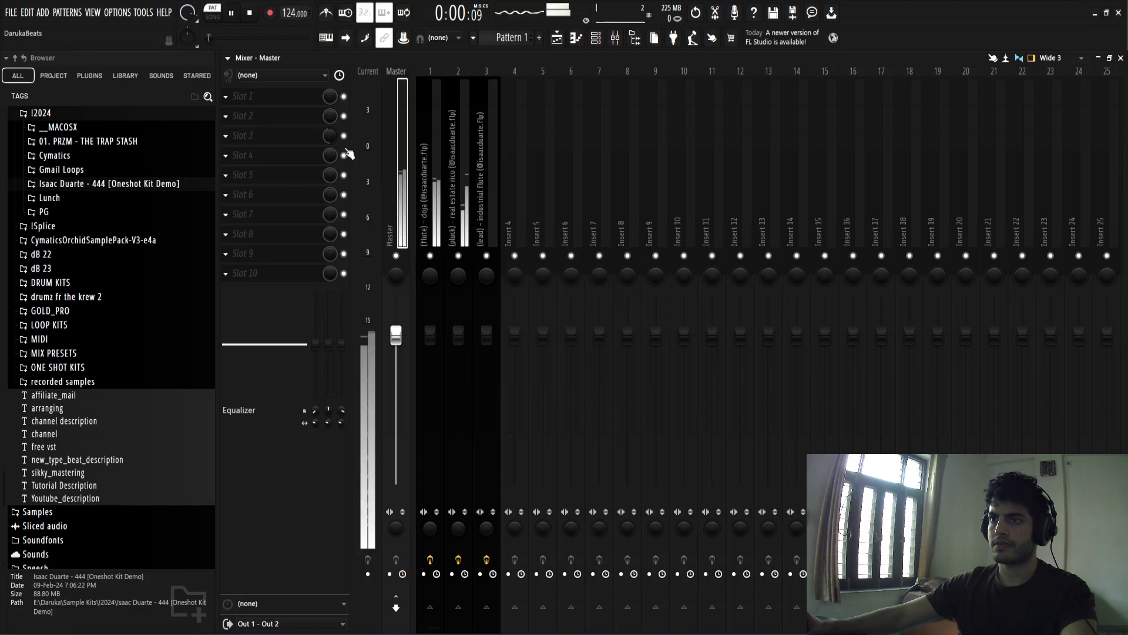
key("space")
Insert Cymatics Deja Vu in slot 3 of the master track and play the beat through it
left_click(258, 137)
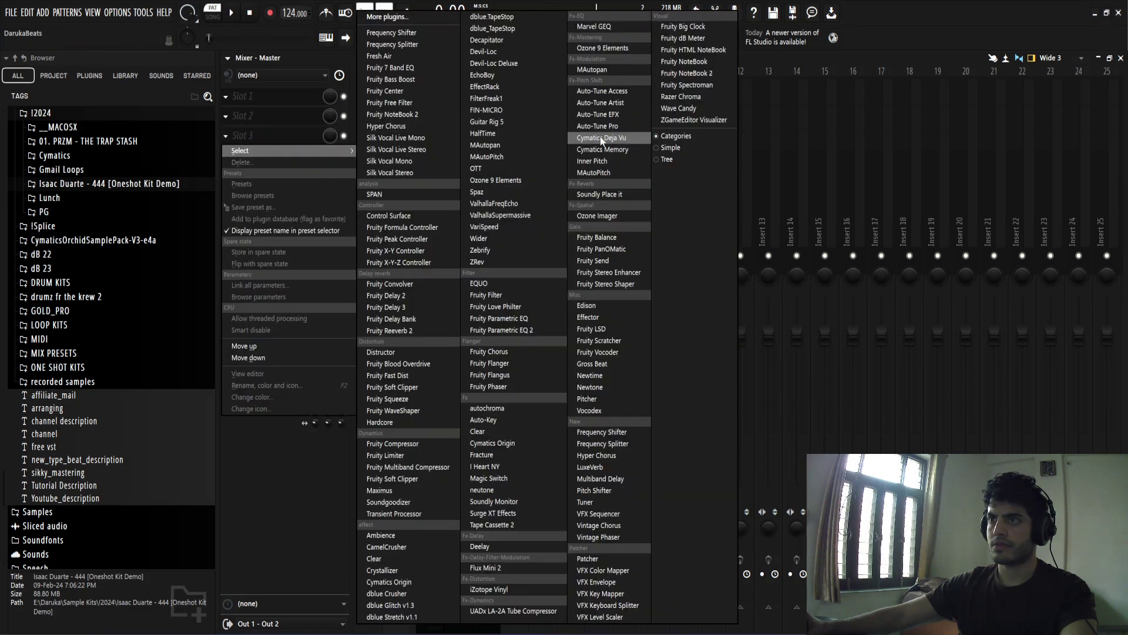
left_click(601, 136)
key("space")
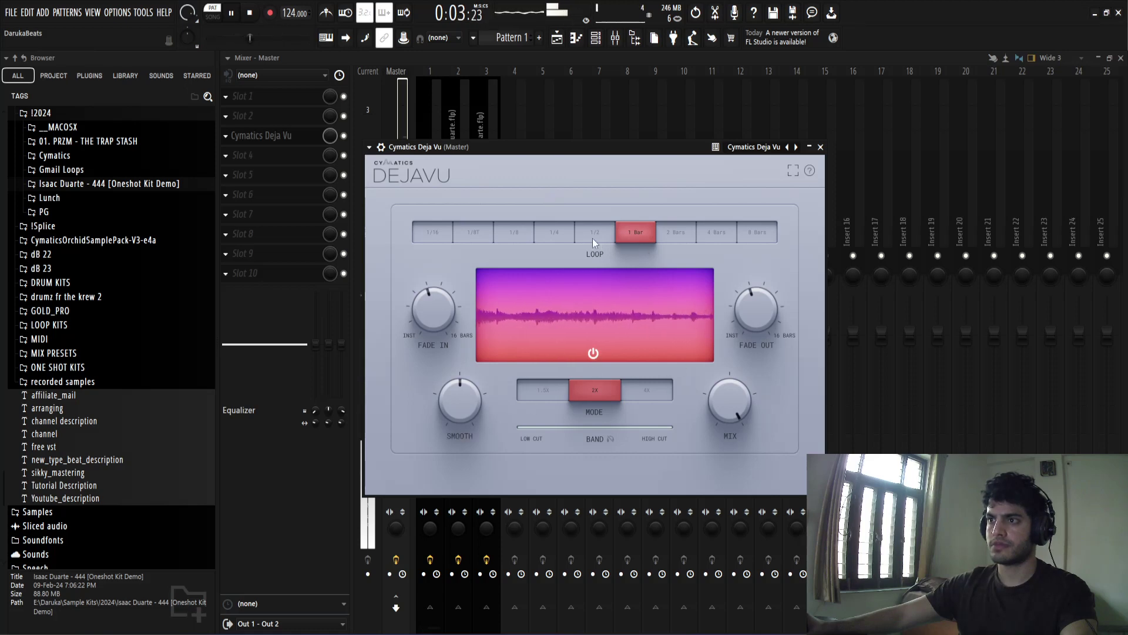
Try the Deja Vu mix level while the beat plays and remove the effect from slot 3 of the master track
mouse_move(723, 398)
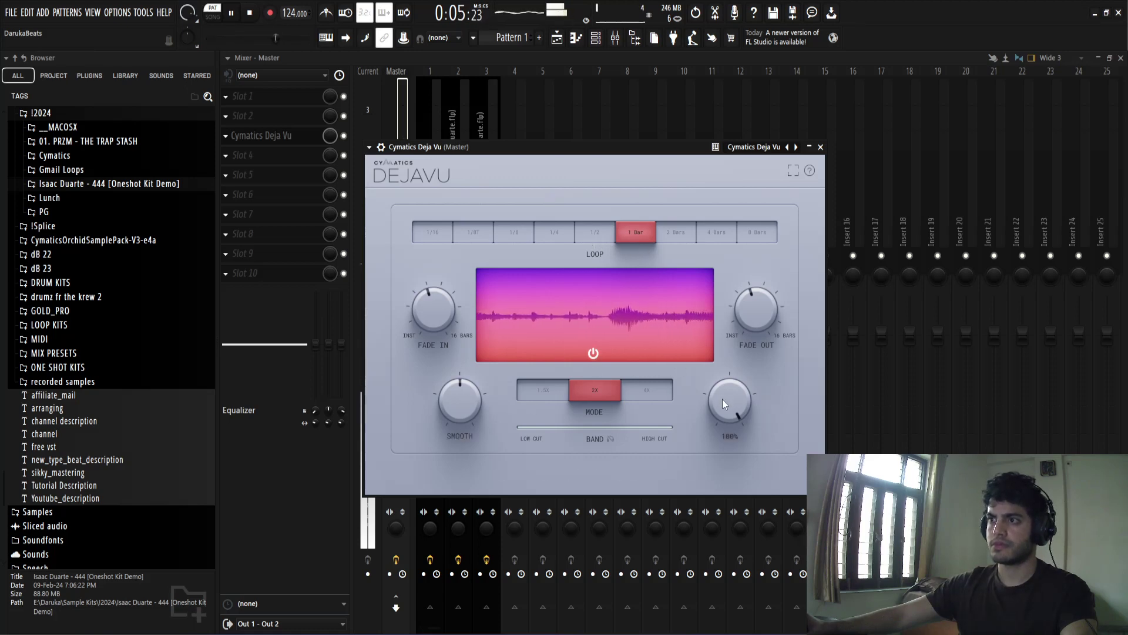
left_click_drag(723, 396, 739, 74)
left_click(820, 147)
key("space")
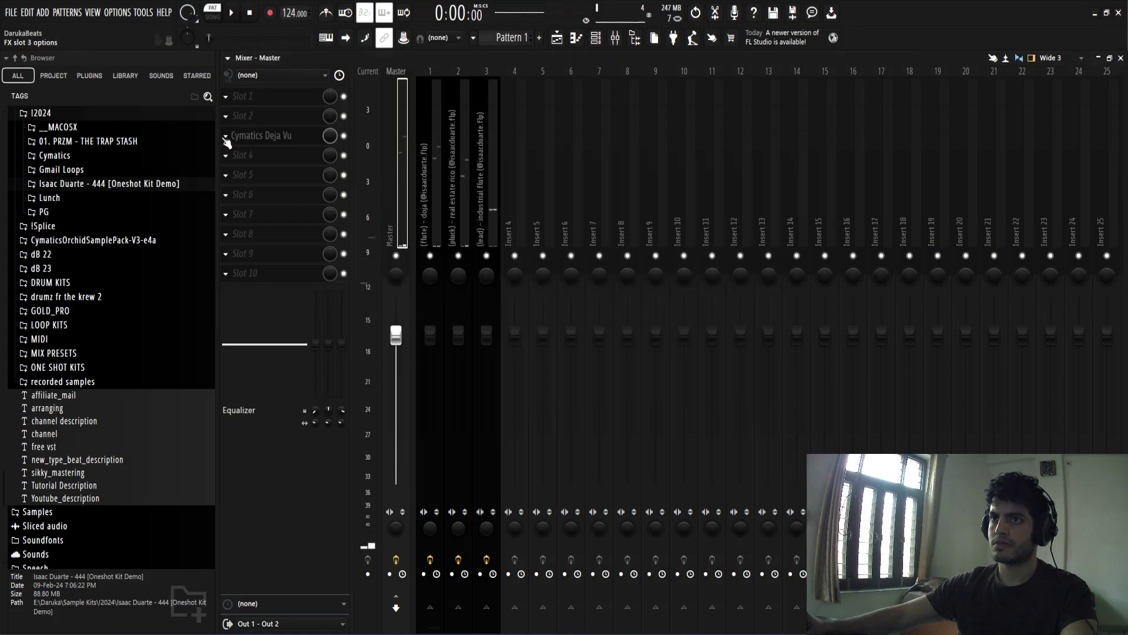
left_click(226, 136)
left_click(242, 162)
left_click(601, 365)
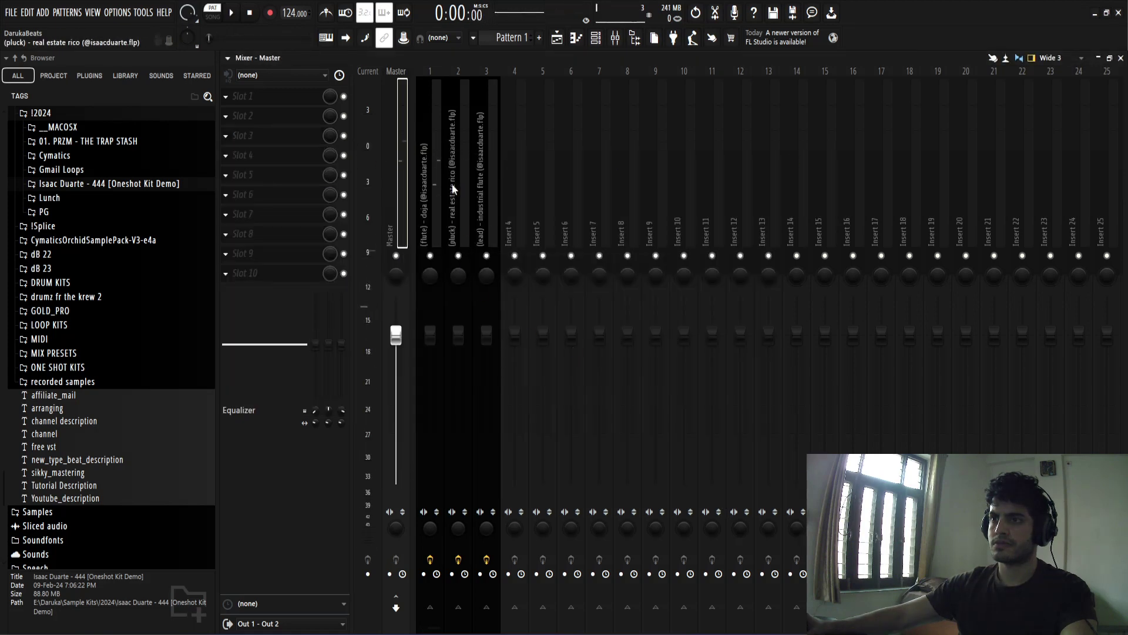
Route the flute, pluck and lead mixer tracks together to Insert 4
left_click_drag(432, 176, 495, 190)
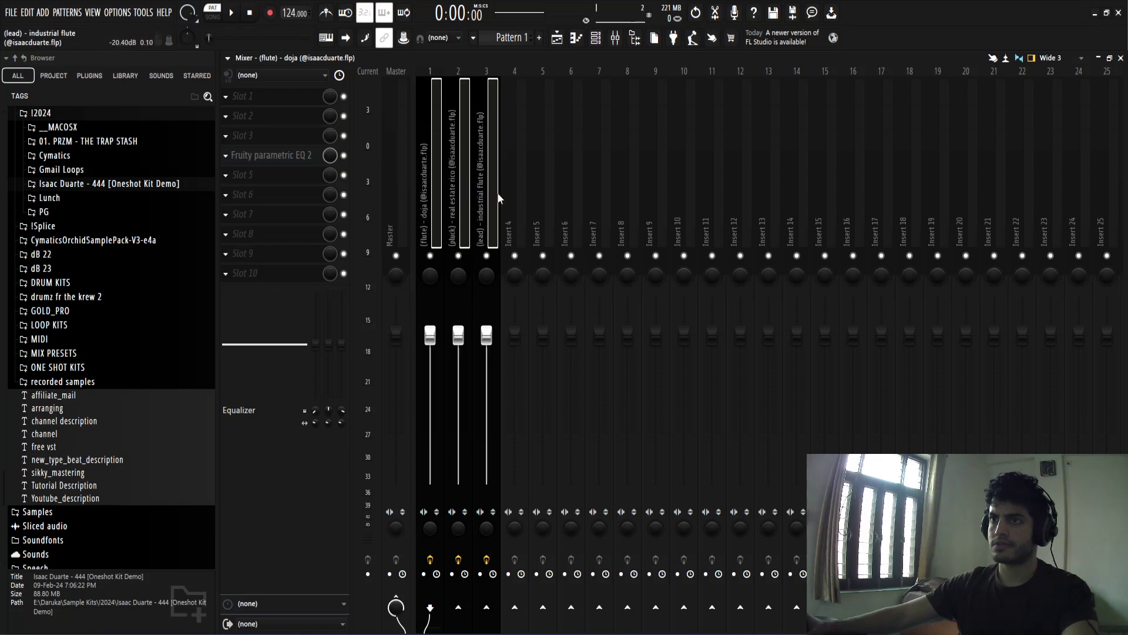
right_click(516, 611)
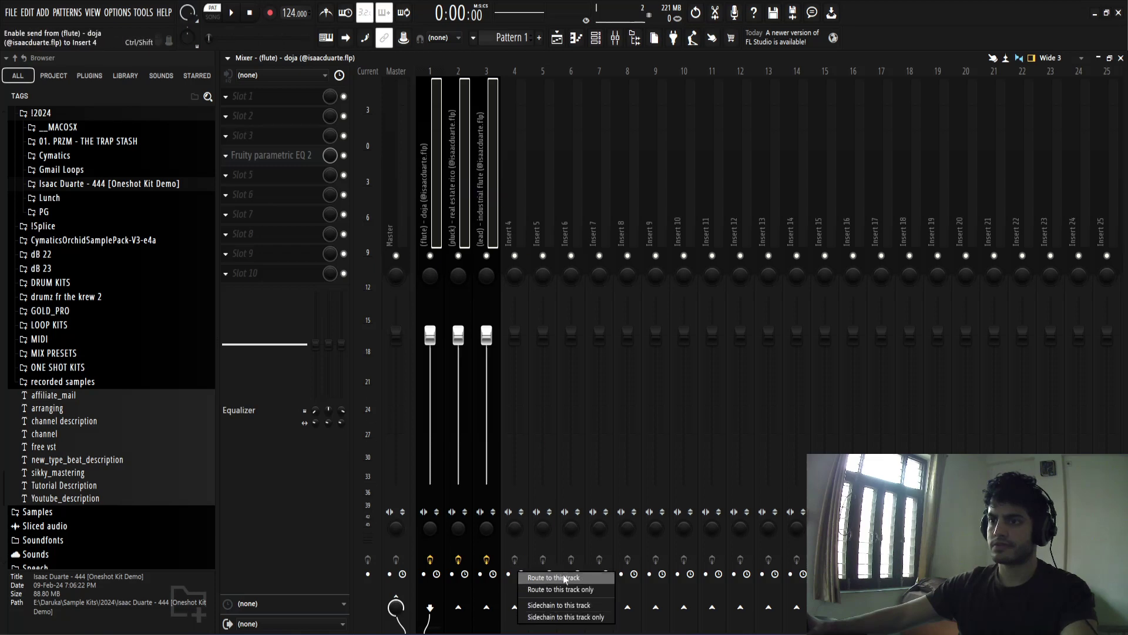
left_click(562, 581)
Rename mixer Insert 4 as ddd and give it a pink colour
left_click(517, 219)
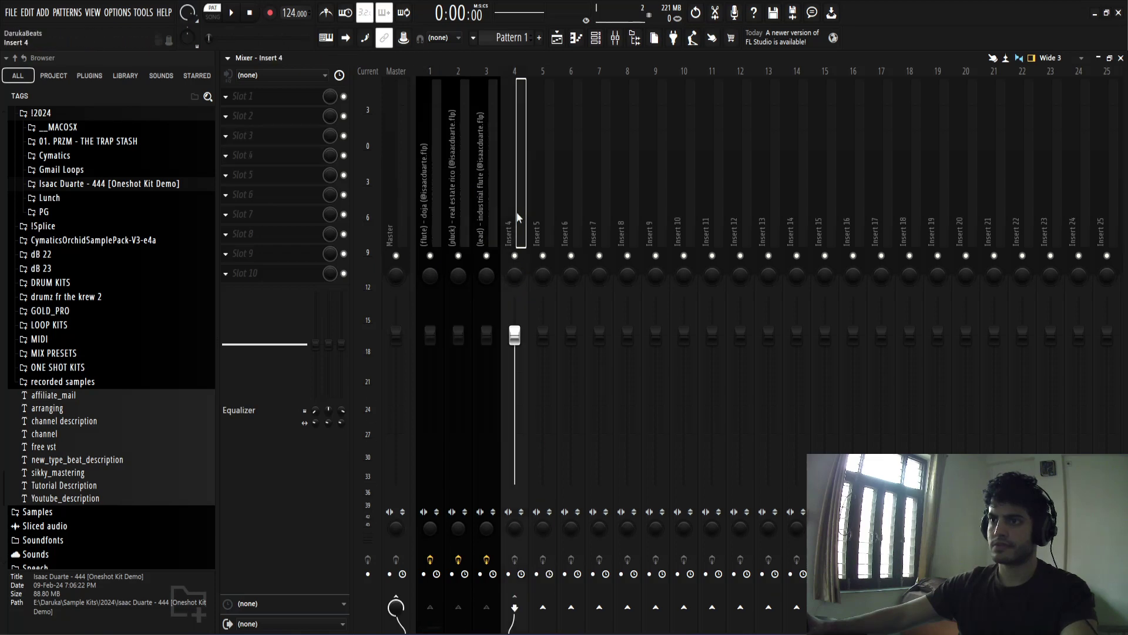
right_click(518, 218)
left_click(584, 85)
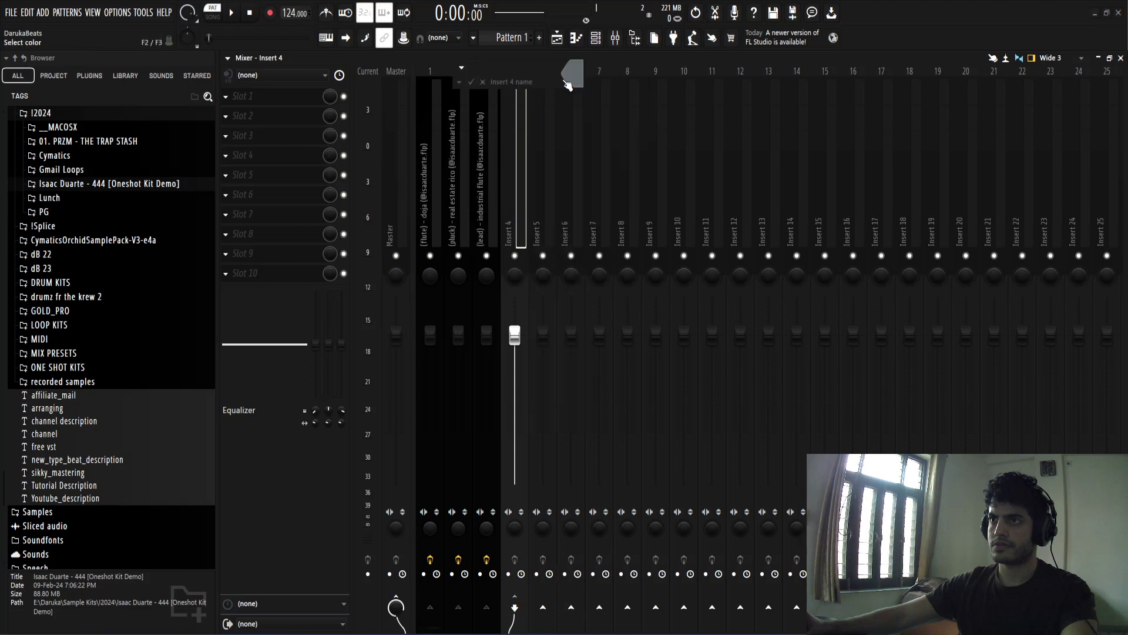
left_click(568, 85)
left_click(659, 139)
left_click(767, 373)
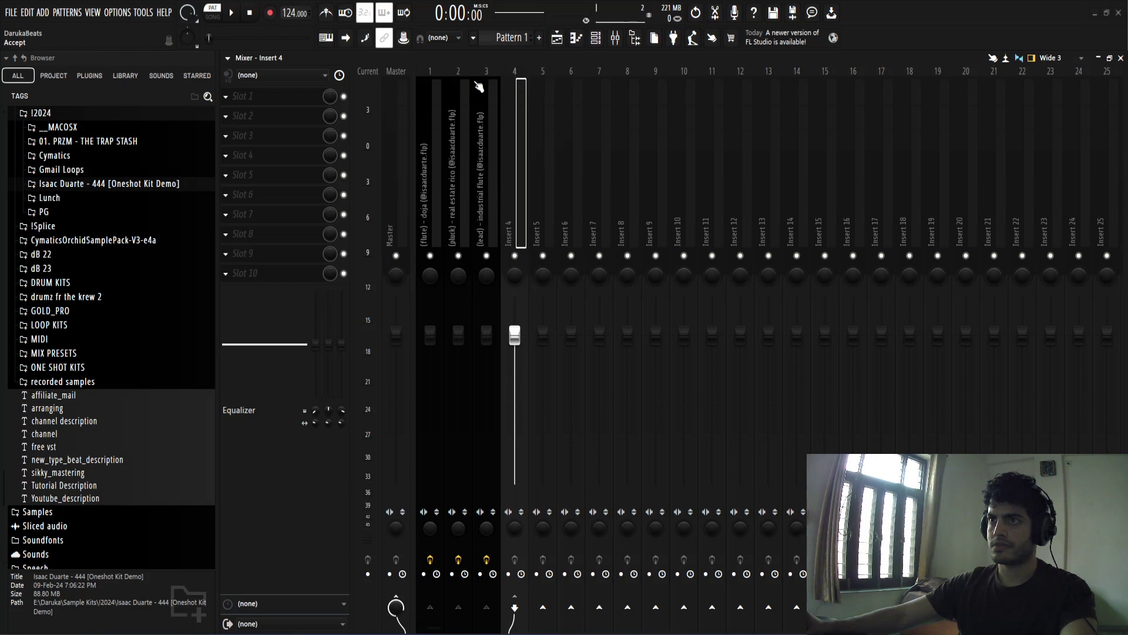
Insert Cymatics Deja Vu in slot 3 of the ddd track and start playing the beat through it
left_click(252, 136)
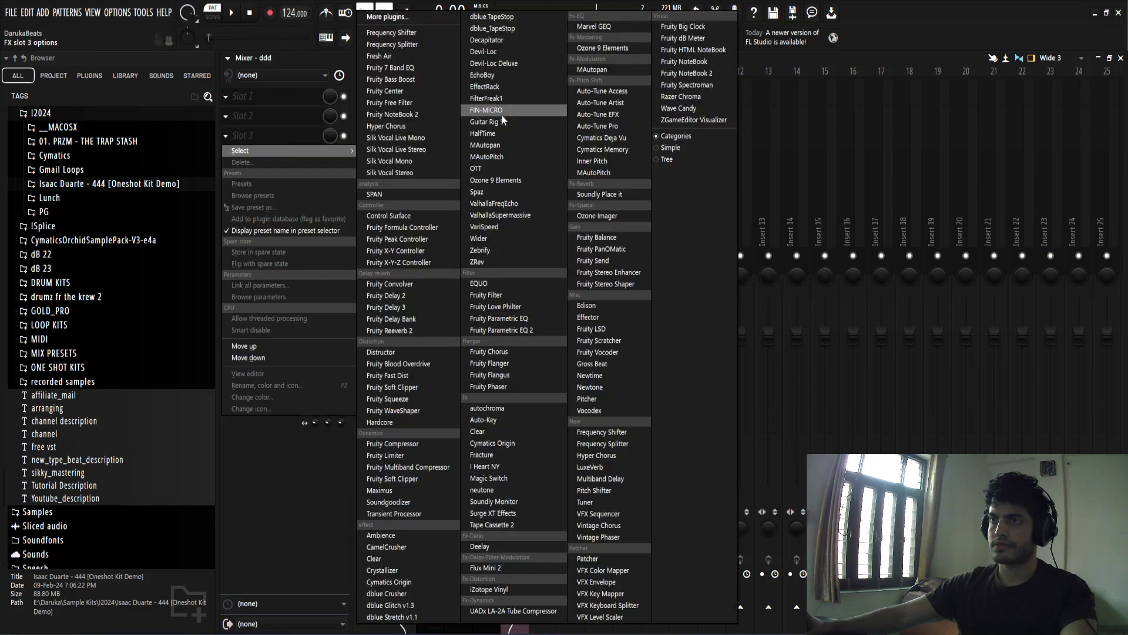
left_click(613, 138)
key("space")
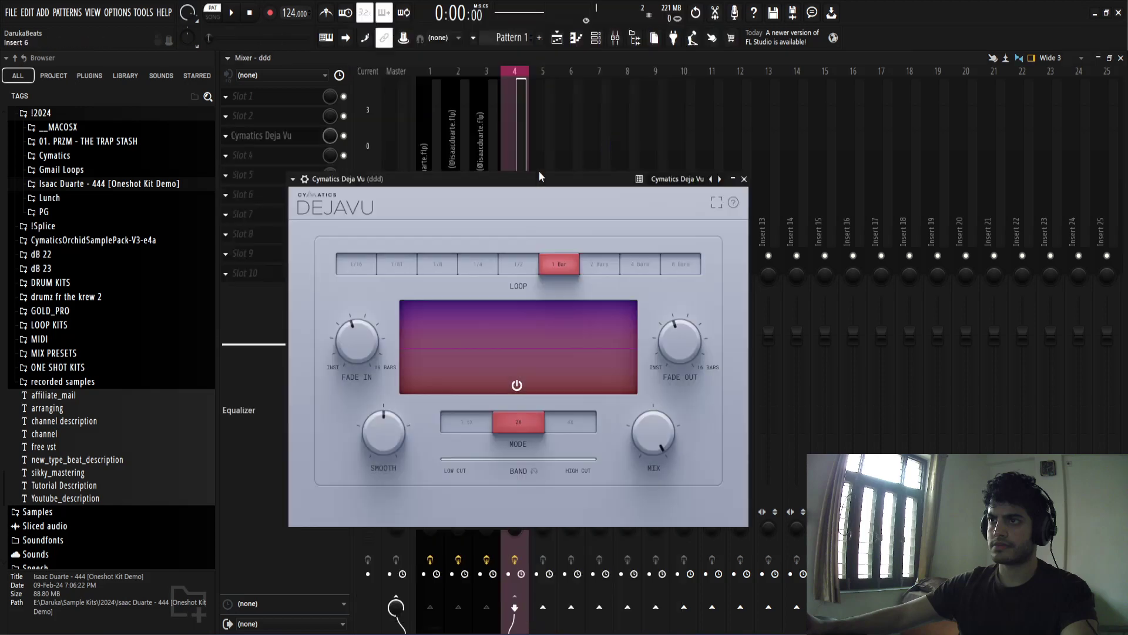
left_click(743, 178)
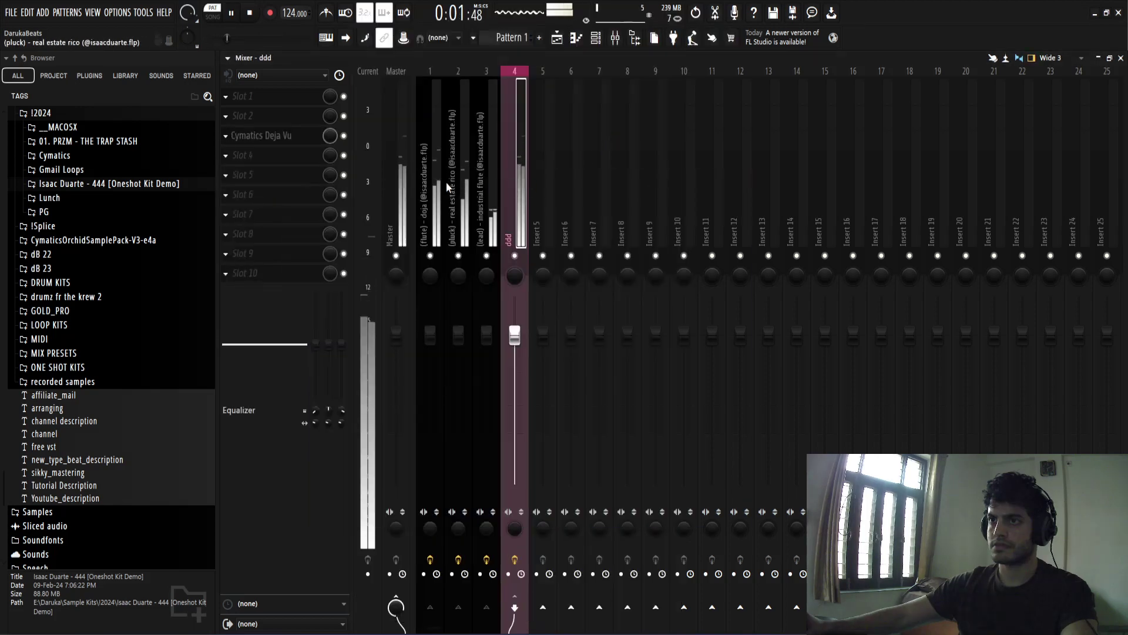
Insert Cymatics Memory in slot 4 of the ddd track, load the Kaleidoscope preset and lower its mix to about 4%
right_click(265, 141)
left_click(623, 150)
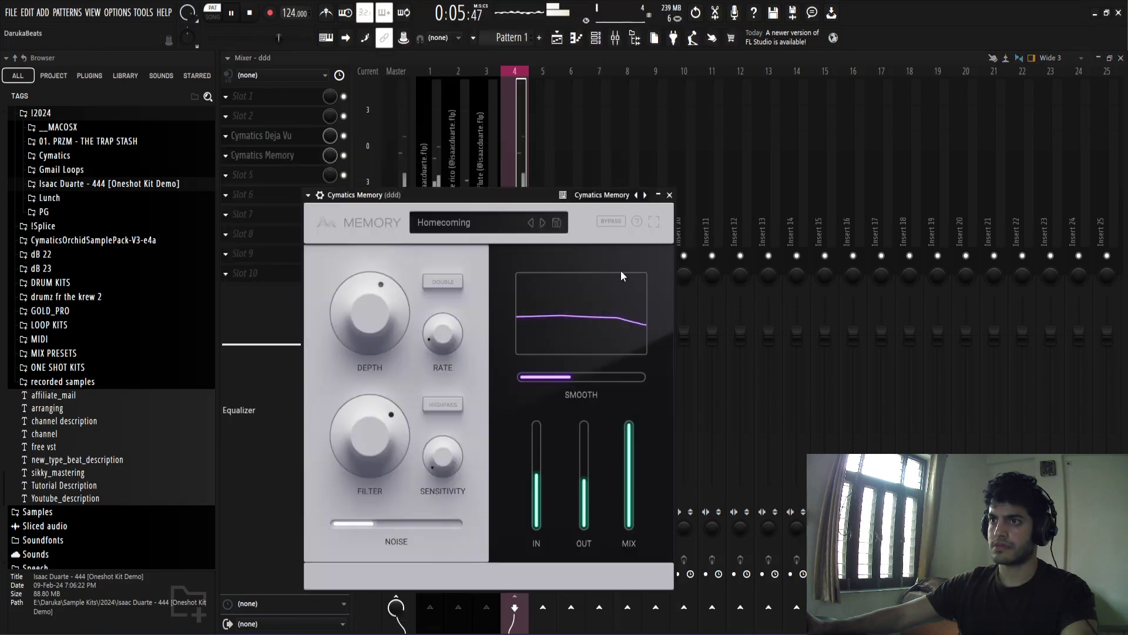
left_click(543, 223)
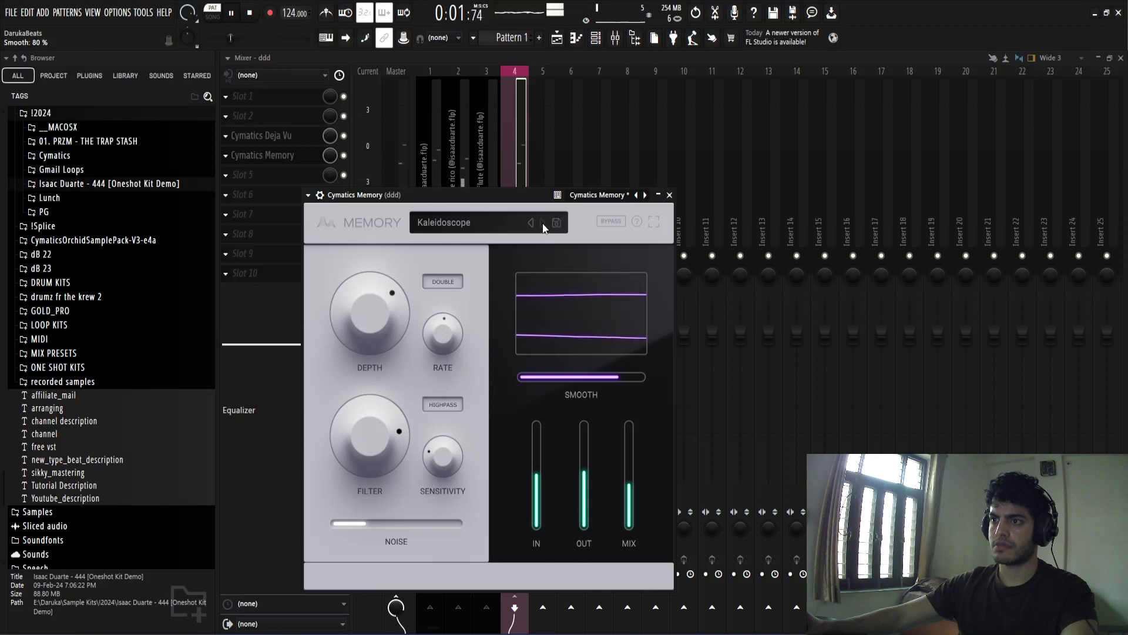
left_click_drag(629, 485, 628, 532)
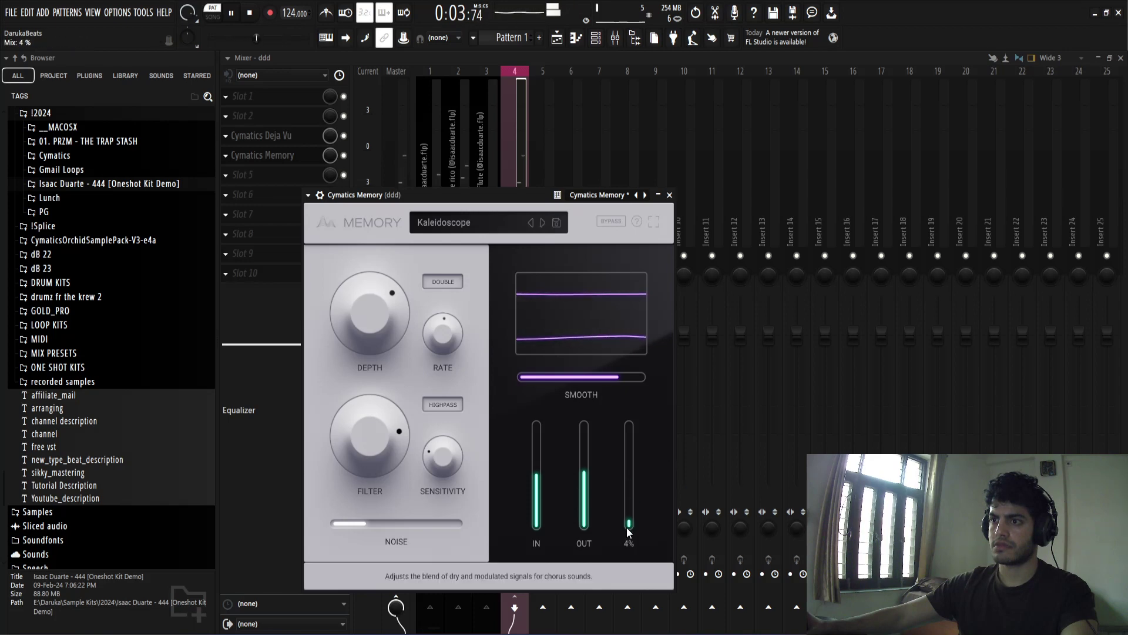
left_click(669, 194)
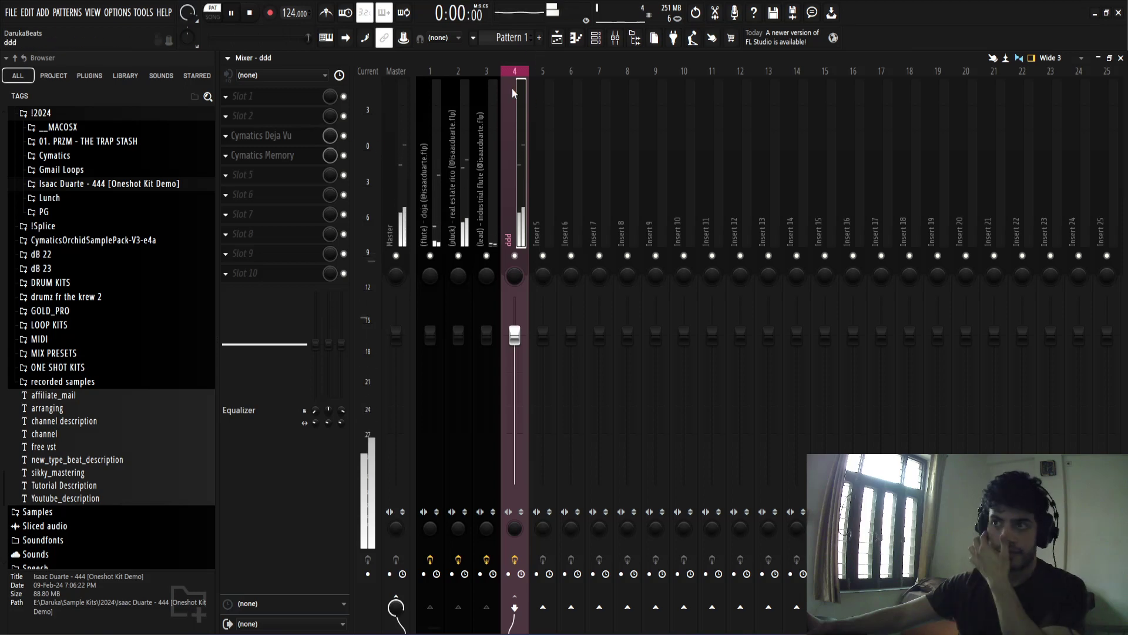
left_click(557, 37)
right_click(265, 105)
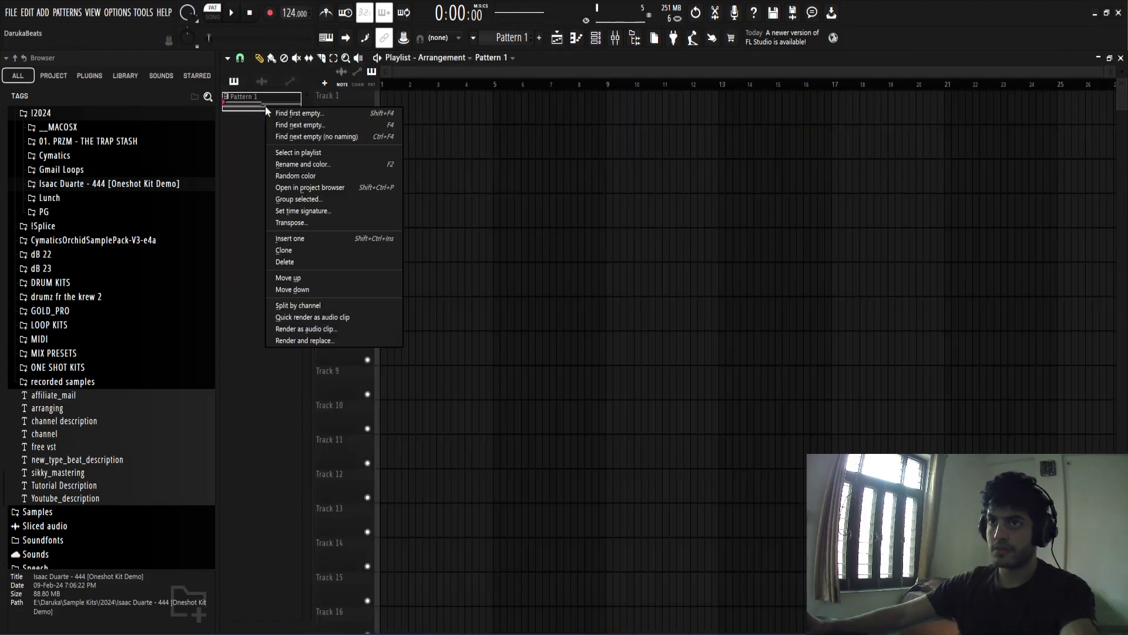
left_click(615, 38)
left_click(616, 38)
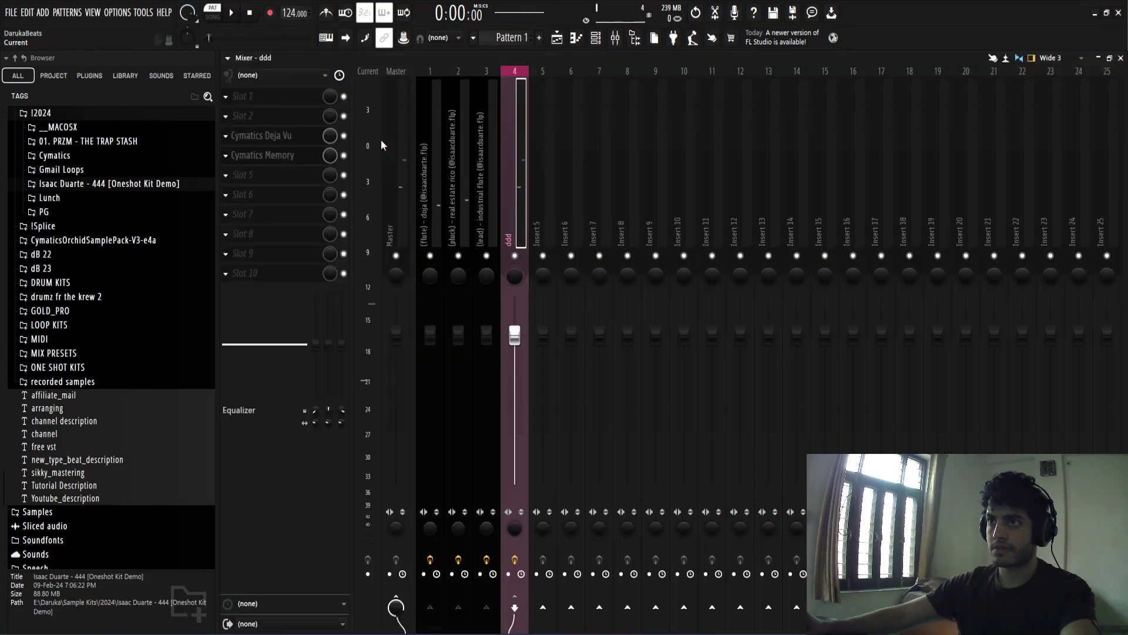
left_click(394, 143)
Place Pattern 1 at bar 1 of playlist Track 1 and add a new Pattern 2 clip four bars long on Track 3
left_click(564, 46)
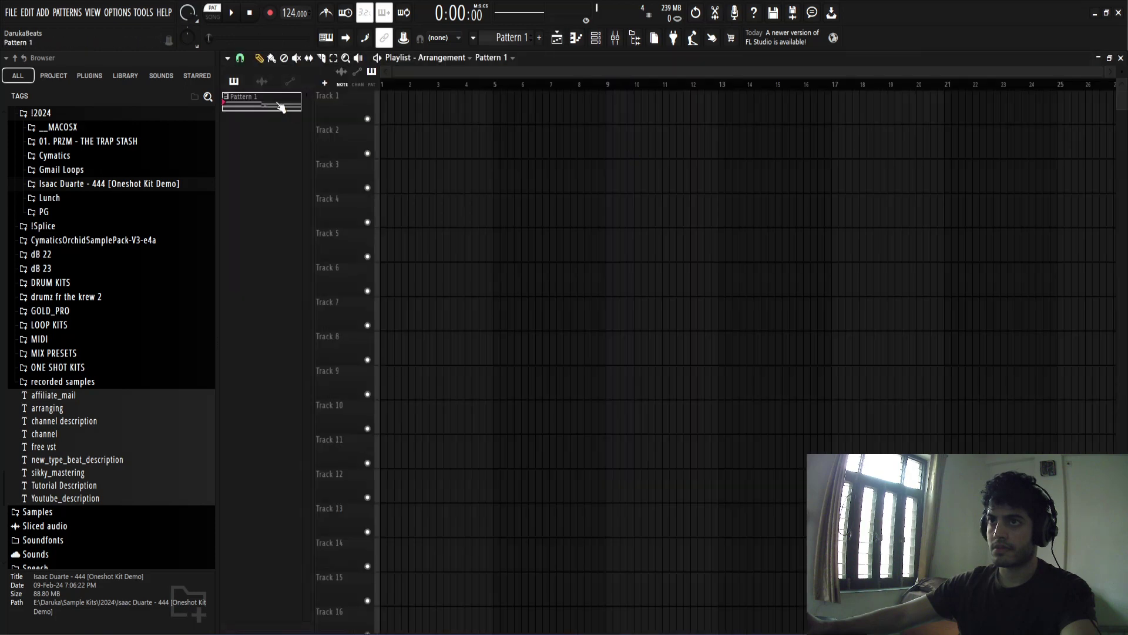
left_click_drag(281, 107, 438, 107)
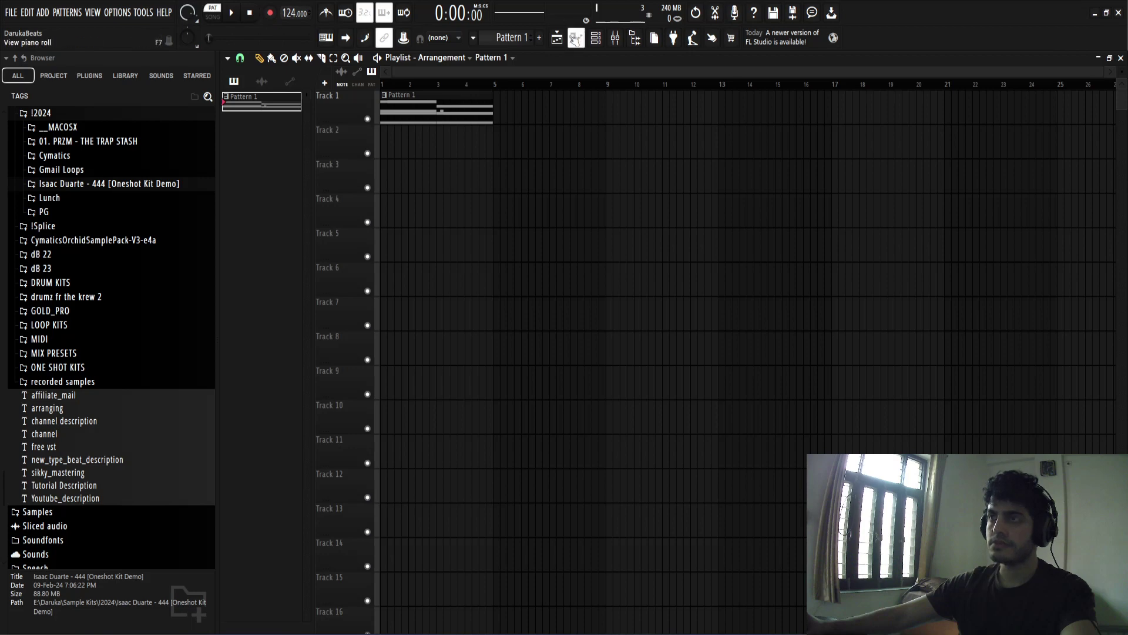
left_click(538, 40)
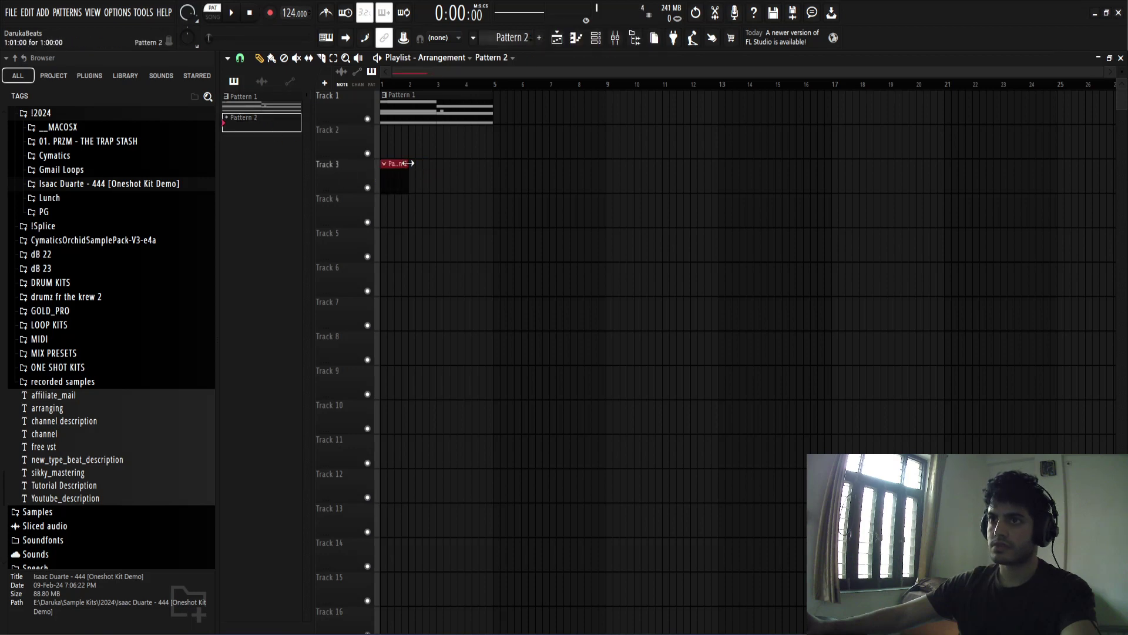
left_click_drag(408, 164, 497, 163)
Show the channel rack and expand the Snares folder of The Lunch77 Kanye West Drumkit in the browser
left_click(595, 37)
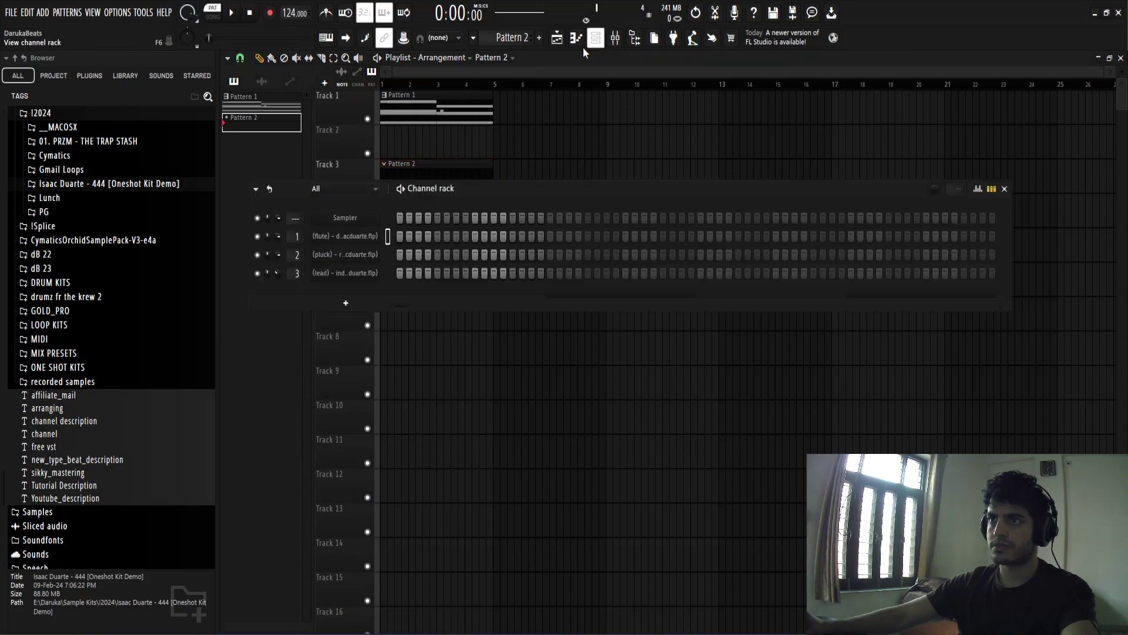
scroll(79, 247, "up", 3)
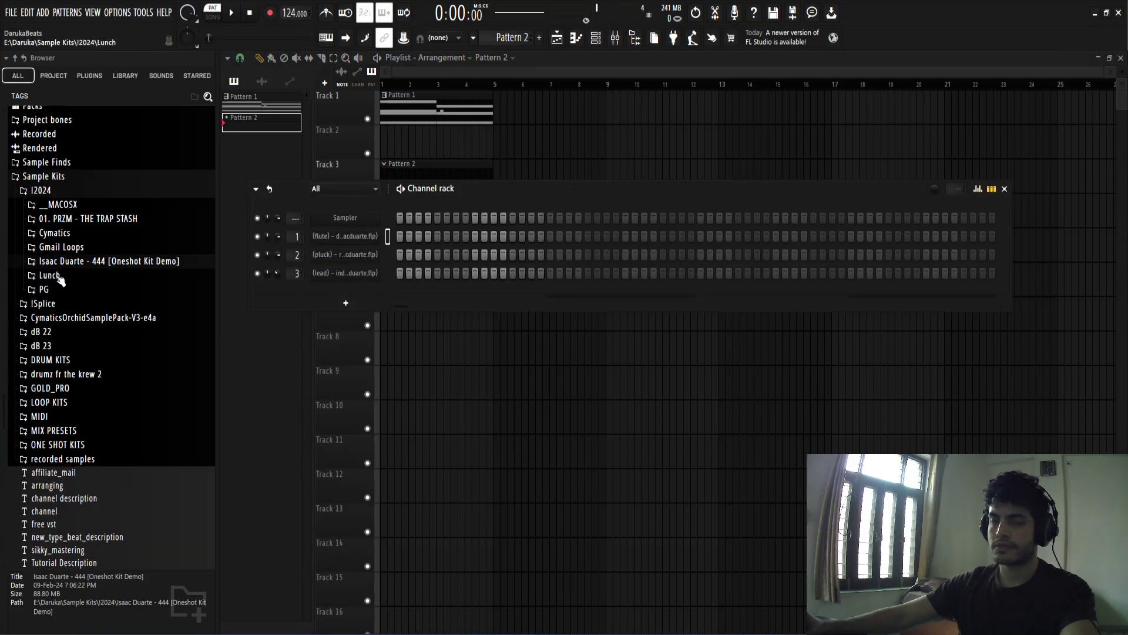
left_click(50, 275)
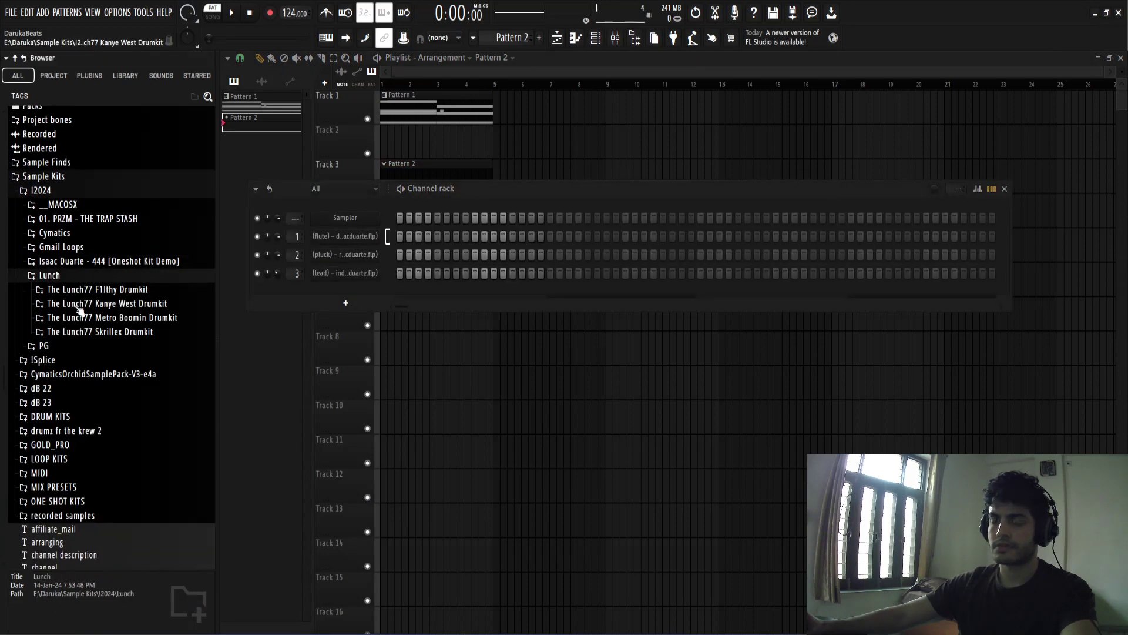
left_click(80, 305)
scroll(79, 422, "down", 1)
left_click(72, 371)
scroll(75, 381, "down", 2)
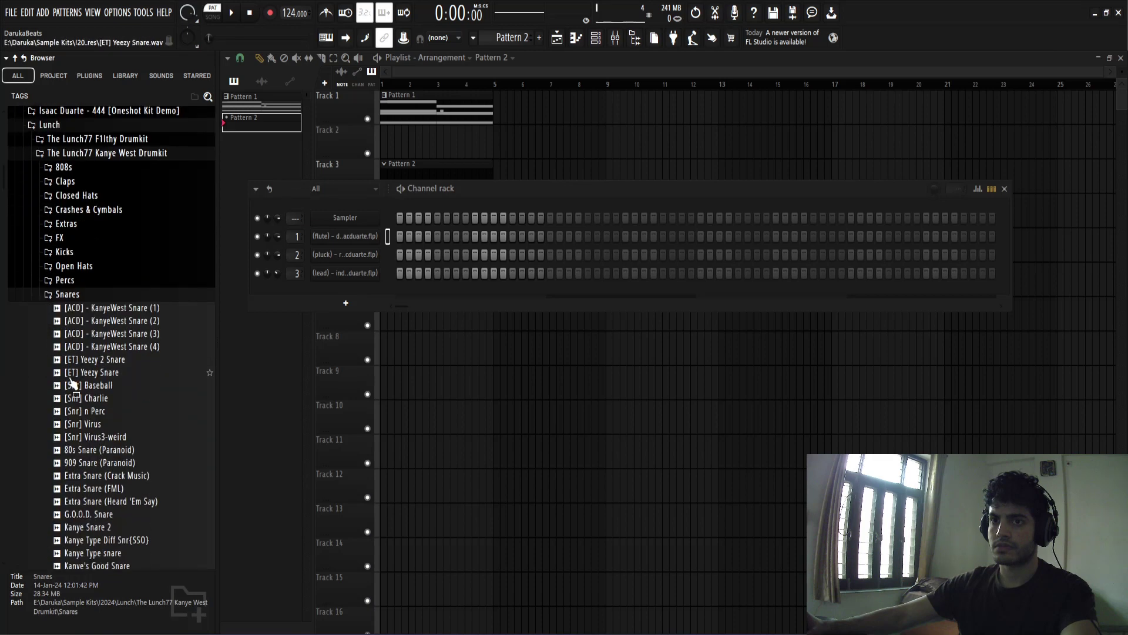
Audition snare samples from the Kanye West drumkit, including KWSN012, KWSN028, KWSN042 and KWSN044
left_click(106, 305)
scroll(98, 342, "down", 4)
left_click(96, 345)
scroll(95, 341, "up", 2)
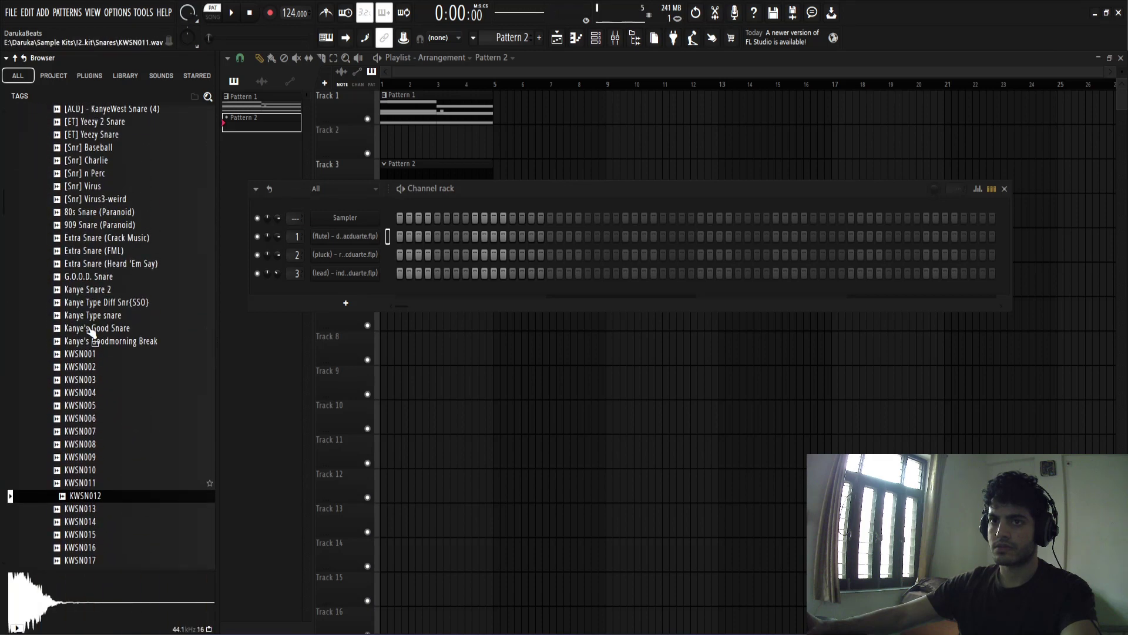
left_click(116, 345)
scroll(97, 345, "down", 4)
left_click(90, 332)
left_click(84, 397)
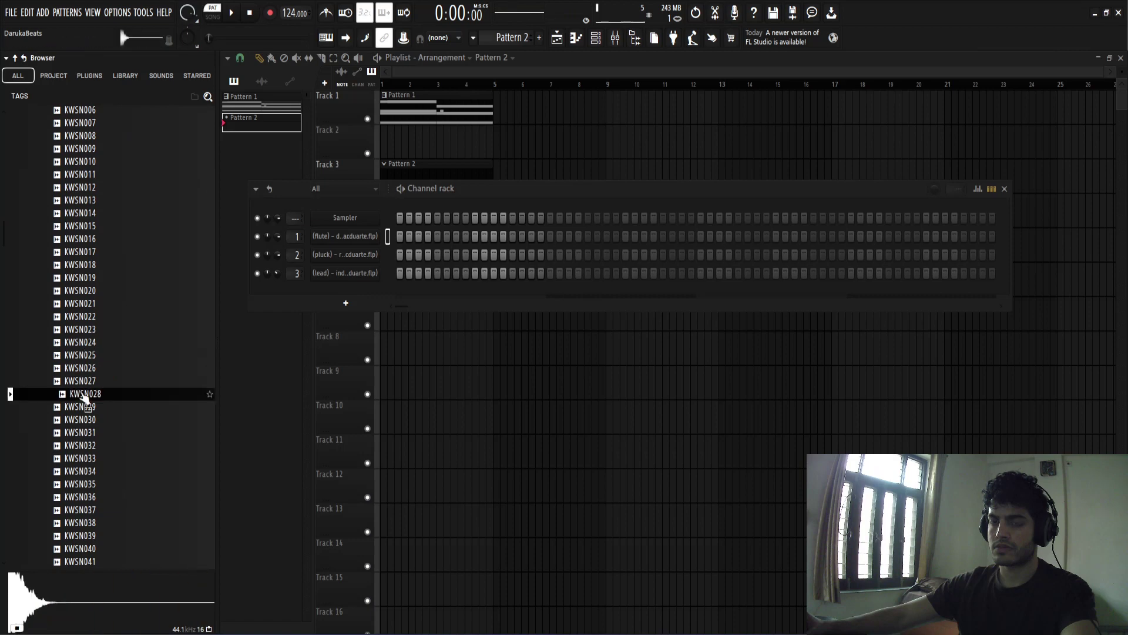
scroll(84, 396, "down", 3)
left_click(90, 305)
left_click(91, 344)
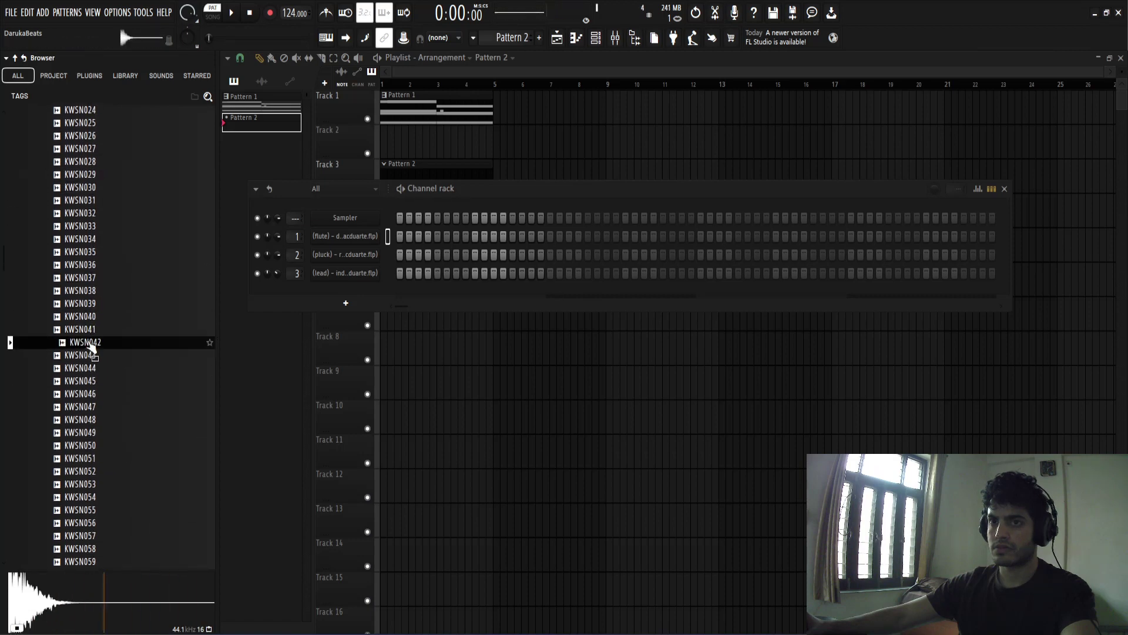
left_click(87, 369)
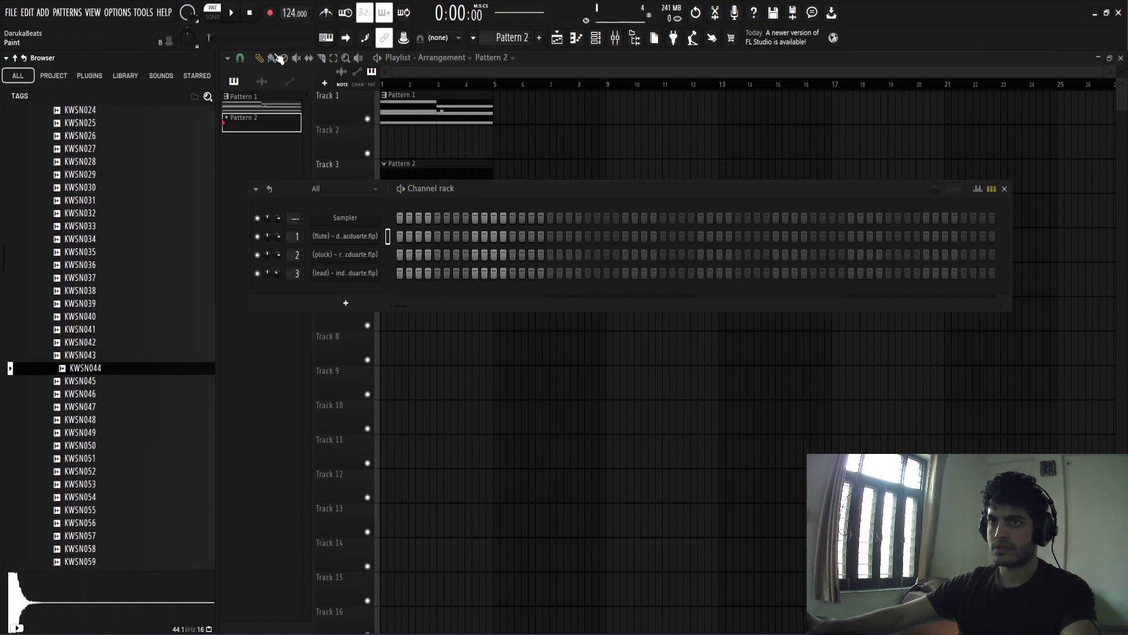
Audition the snares KWSN048, KWSN054, KWSN078 and KWSN084 against the playing arrangement
key("space")
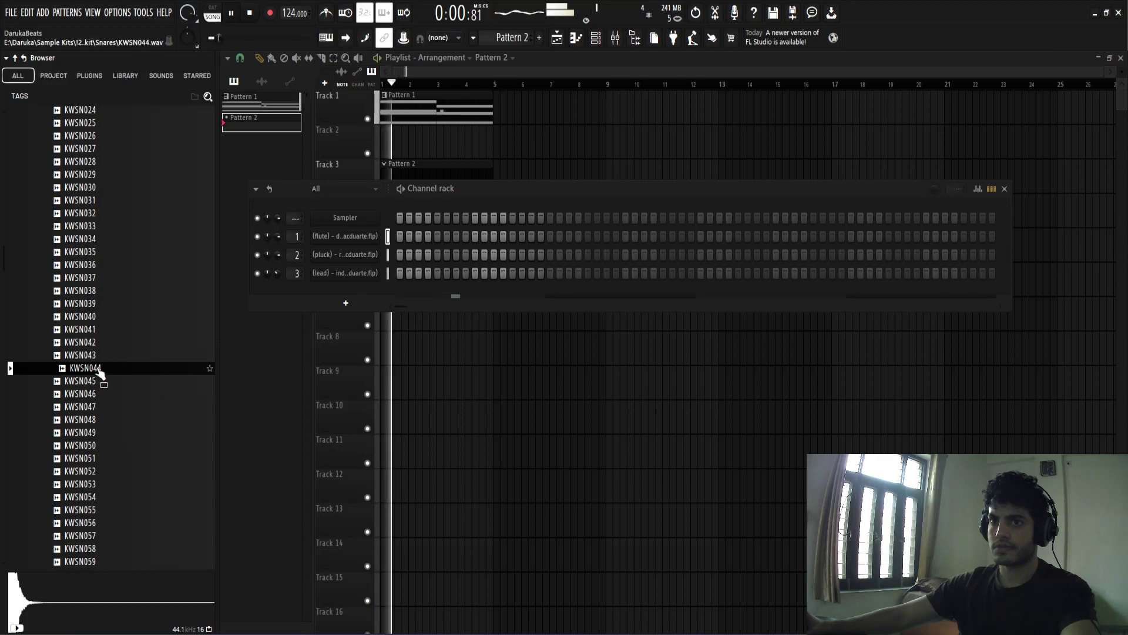
left_click(92, 420)
key("space")
scroll(160, 411, "down", 3)
left_click(91, 345)
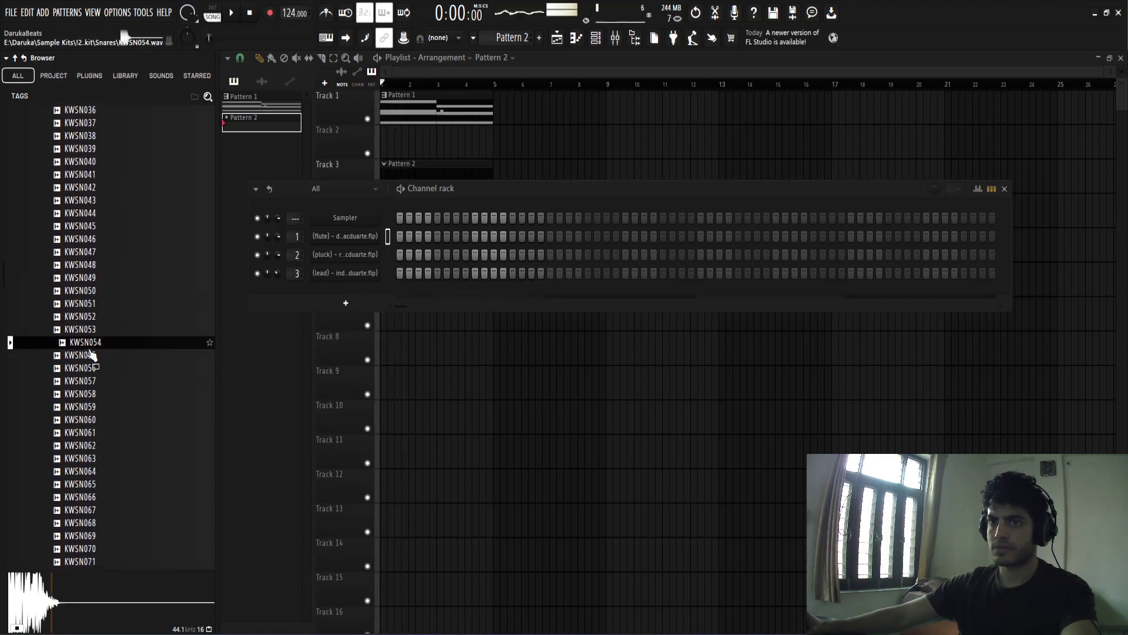
scroll(92, 360, "down", 6)
left_click(93, 346)
key("space")
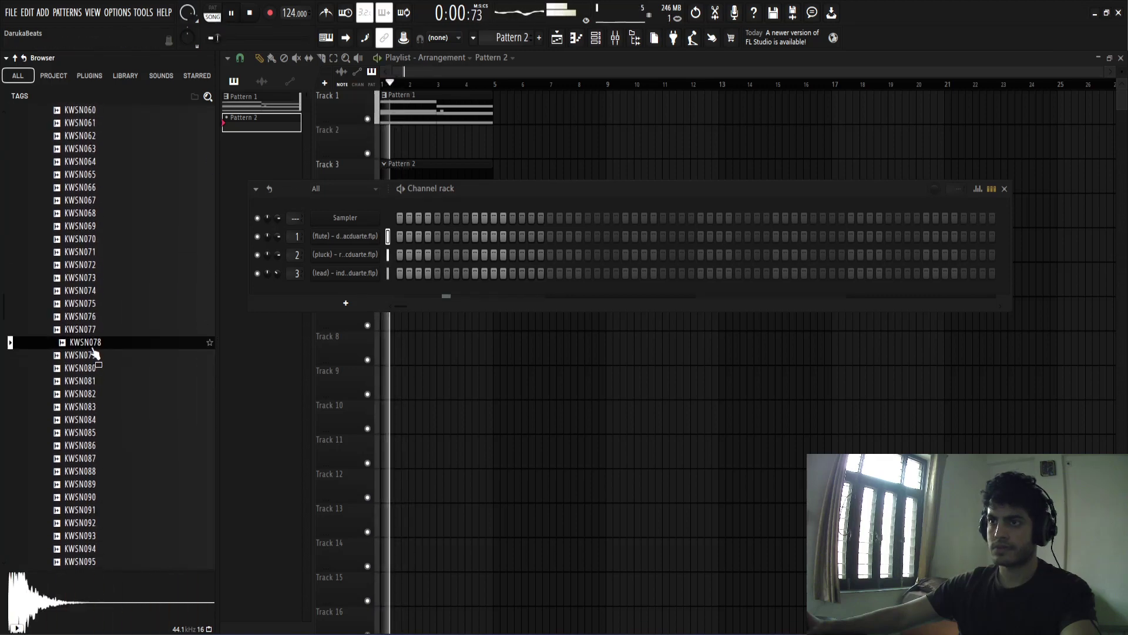
left_click(91, 418)
scroll(91, 406, "down", 4)
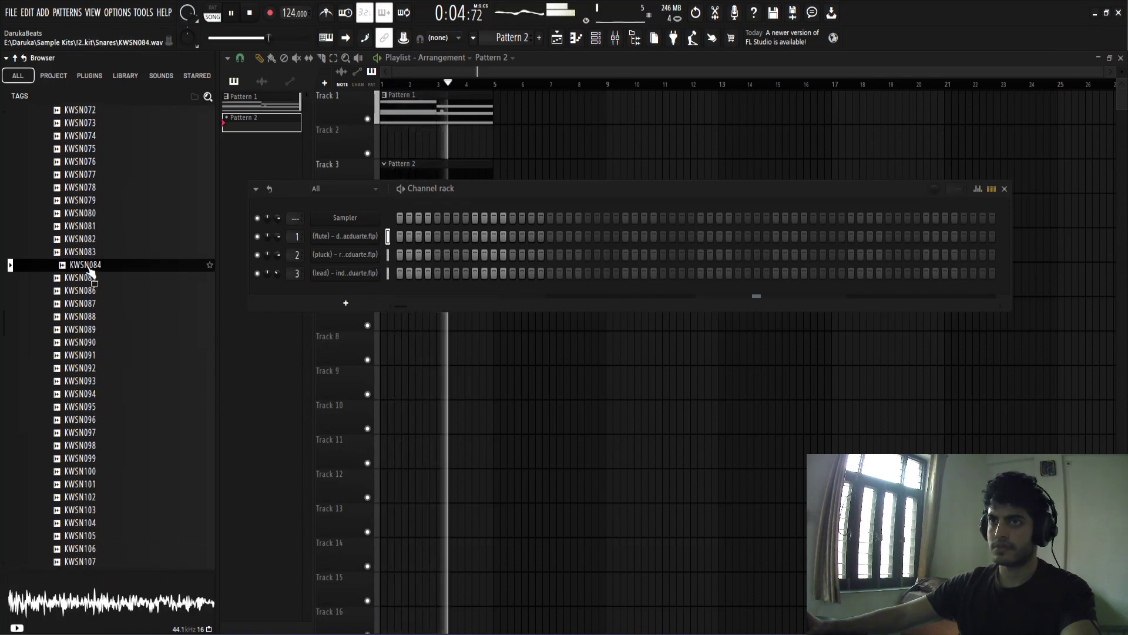
Add the KWSN084 snare as a new channel in the channel rack, toggle its Cut itself option and stop playback
left_click_drag(85, 265, 317, 301)
right_click(340, 294)
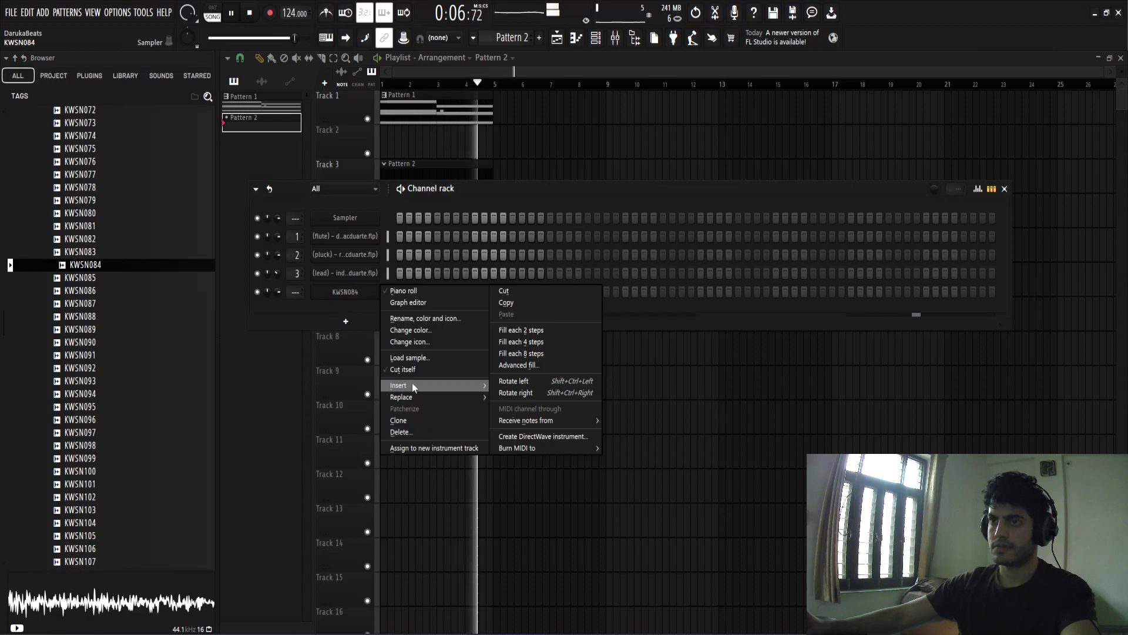
left_click(410, 370)
key("space")
Audition the snares KWSN097 and KWSN107 against the playing arrangement
left_click(102, 433)
scroll(104, 434, "down", 6)
key("space")
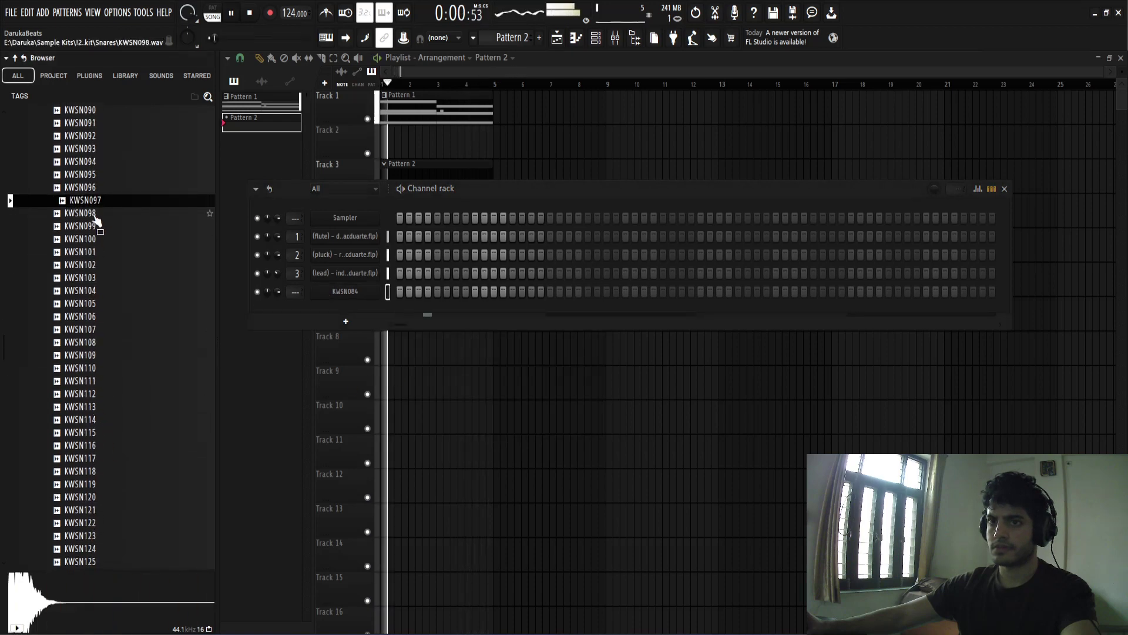
left_click(85, 329)
key("space")
key("space")
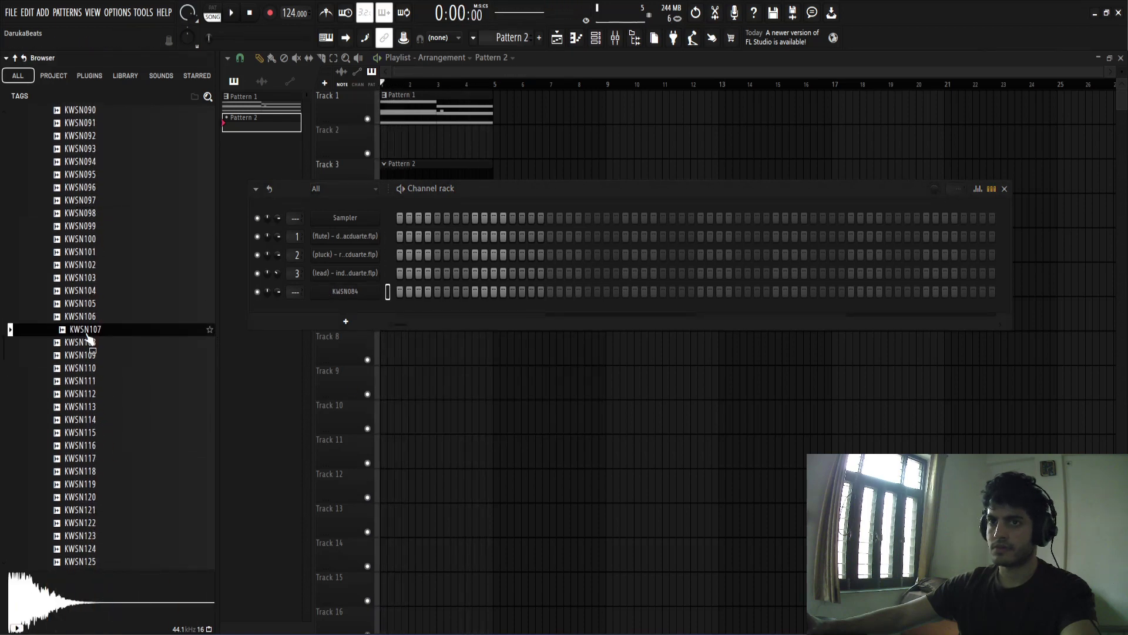
Audition the snares KWSN114 and KWSN120 against the playing arrangement
left_click(65, 422)
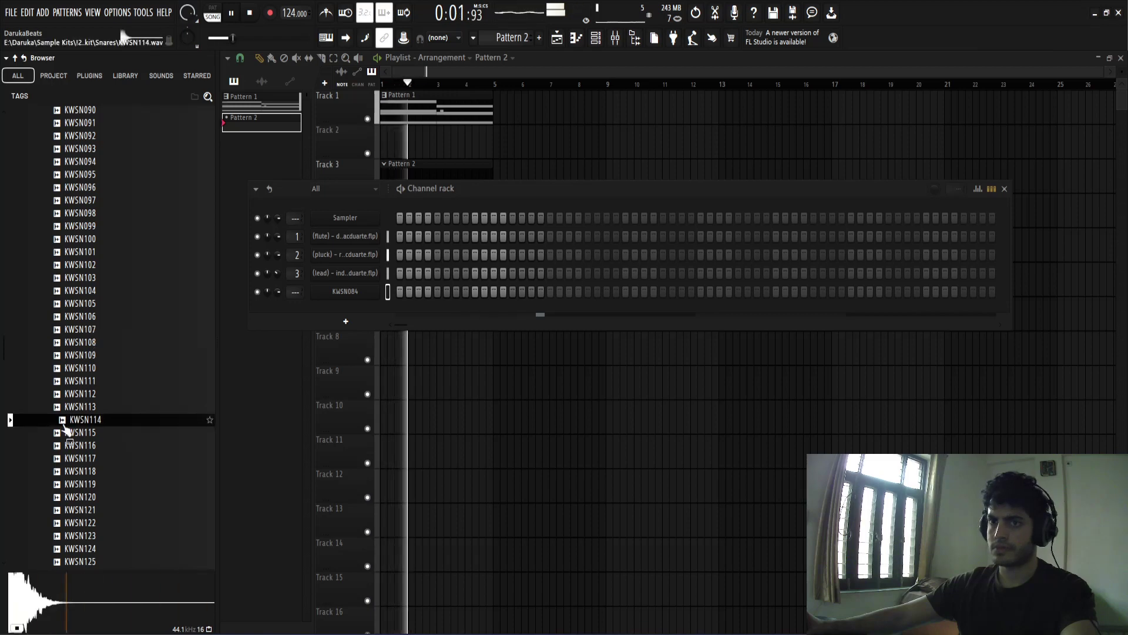
key("space")
scroll(88, 376, "down", 4)
key("space")
left_click(88, 339)
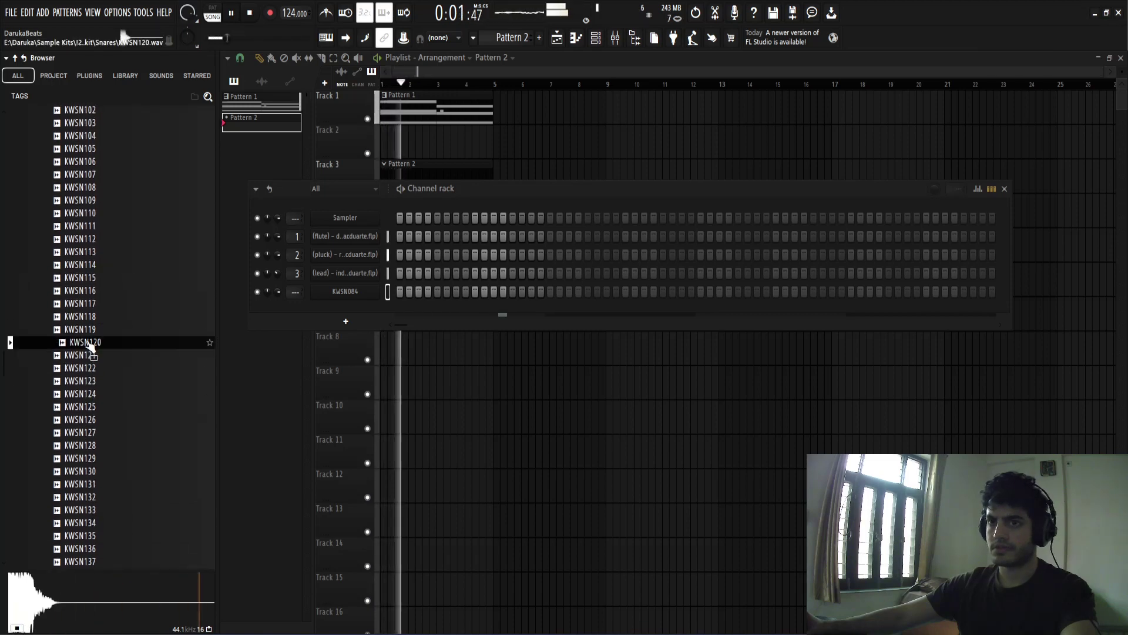
scroll(88, 338, "down", 6)
Add the KWSN136 snare as a new channel and place a hit on step 9, looping every bar
left_click_drag(89, 317, 338, 316)
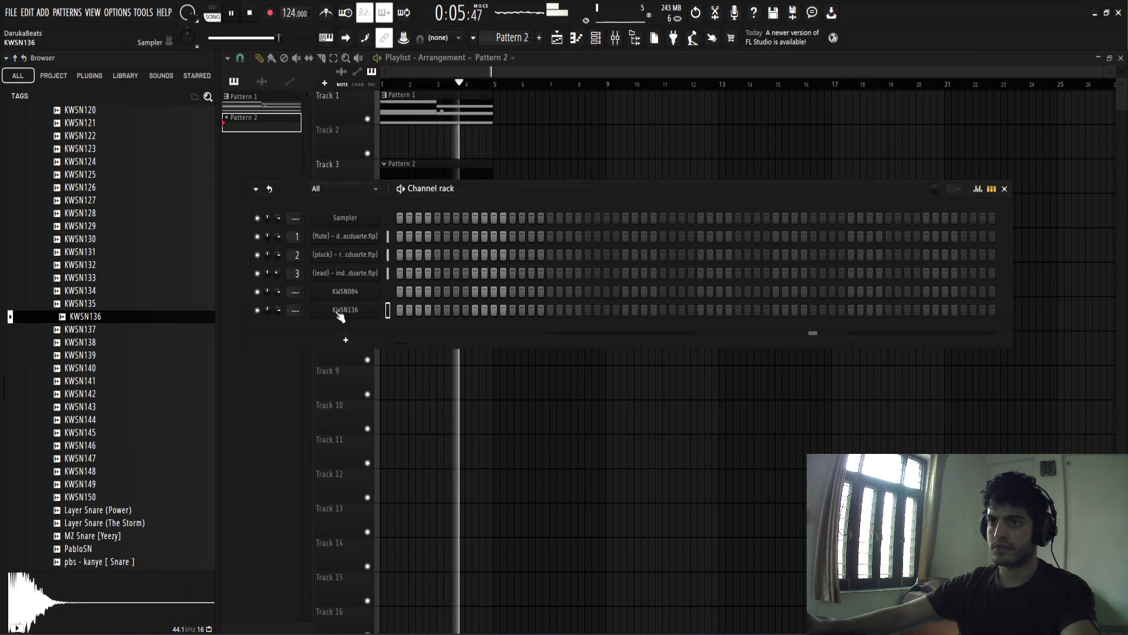
right_click(342, 313)
key("space")
key("space")
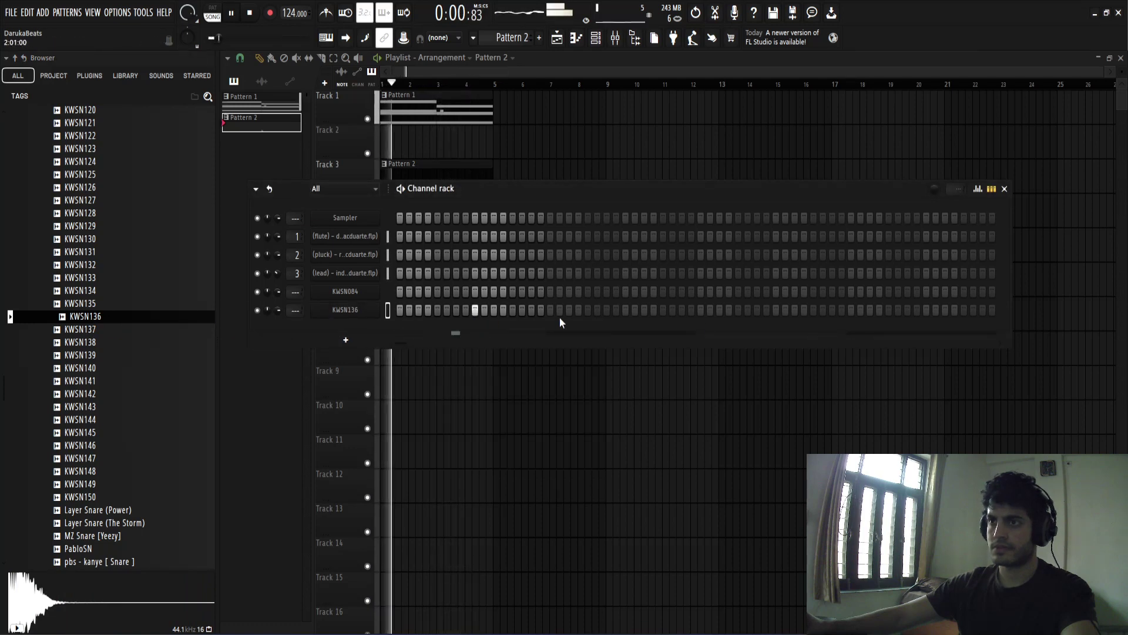
left_click(269, 190)
left_click(312, 221)
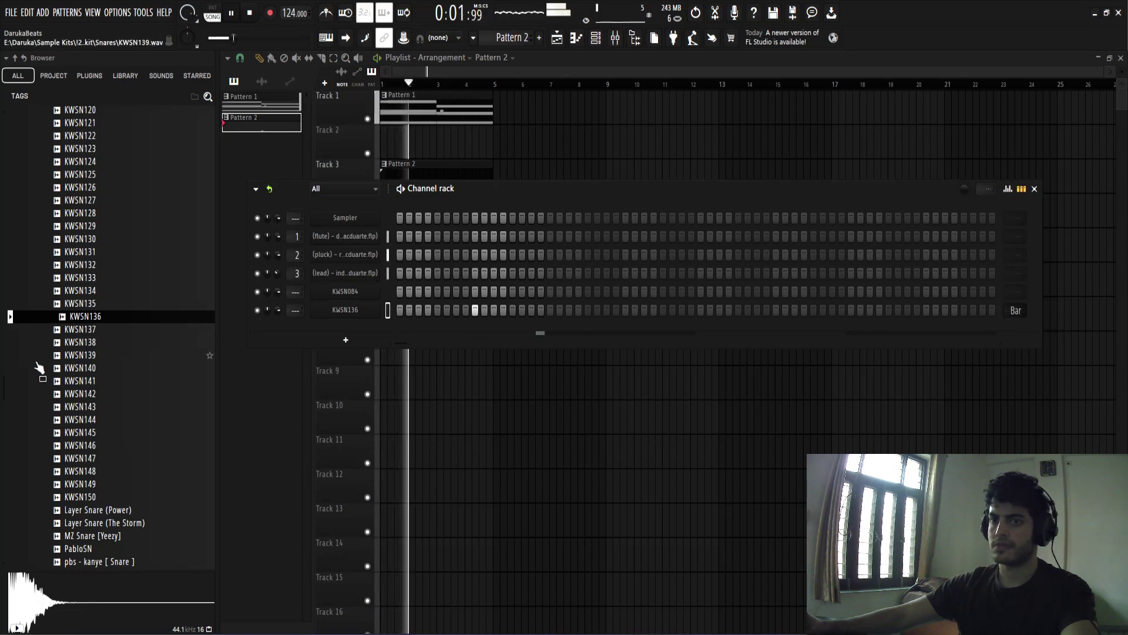
Audition the MZ Snare [Yeezy] and Layer Snare (The Storm) samples against the arrangement
scroll(146, 491, "down", 2)
key("space")
left_click(108, 462)
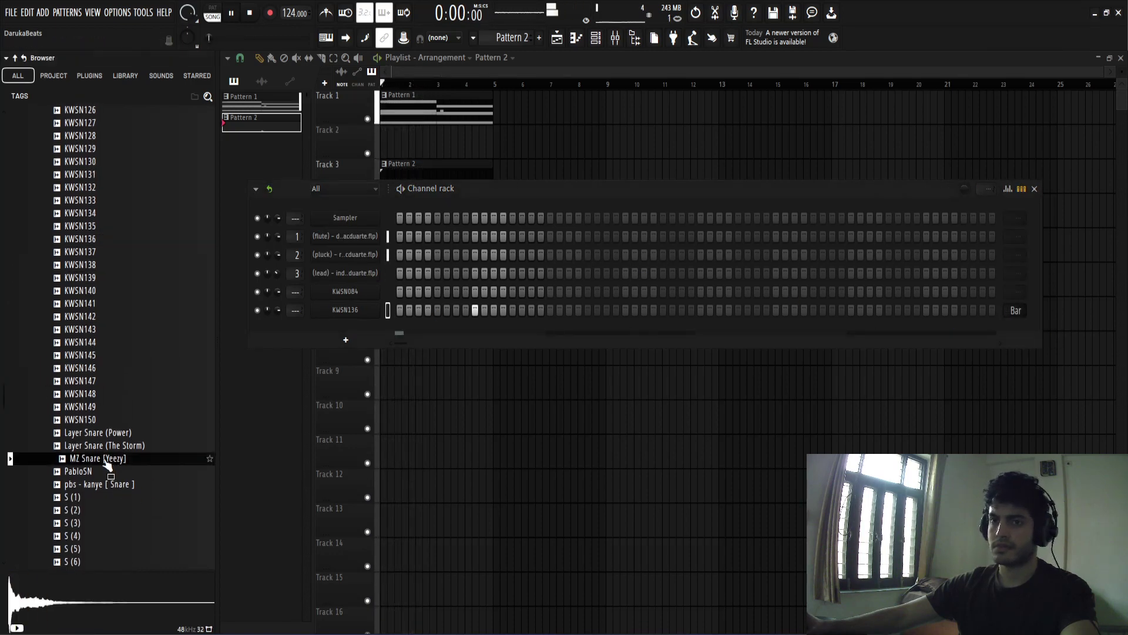
key("space")
left_click(104, 447)
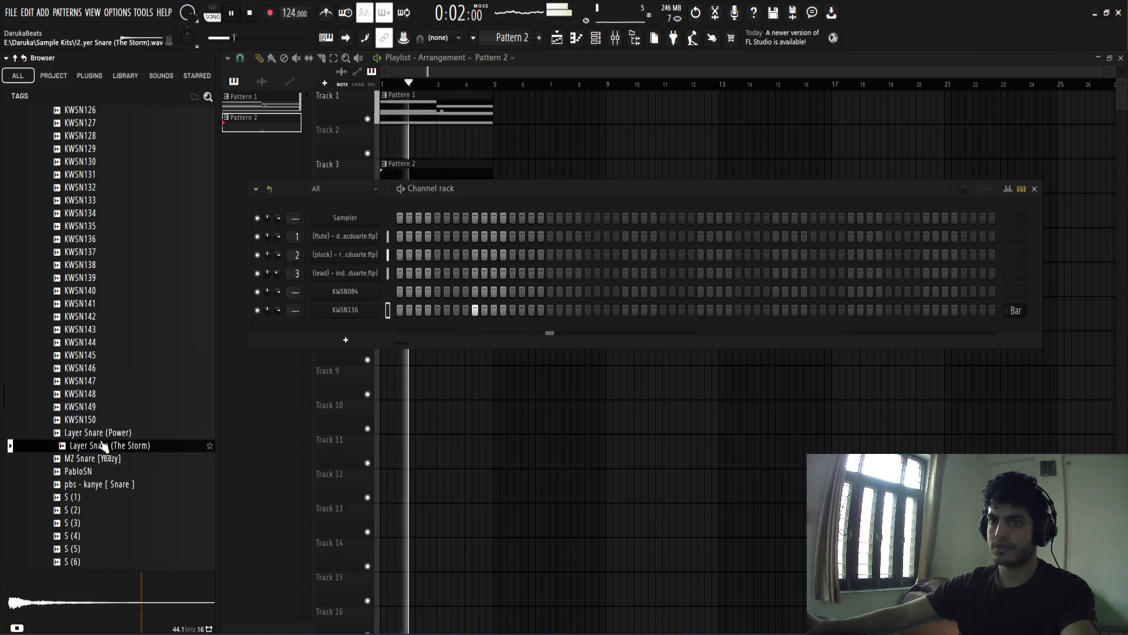
key("space")
Add Layer Snare (The Storm) as a new channel, toggle its Cut itself option and place a hit on step 3
left_click_drag(104, 446, 150, 426)
left_click_drag(343, 330, 344, 331)
right_click(351, 332)
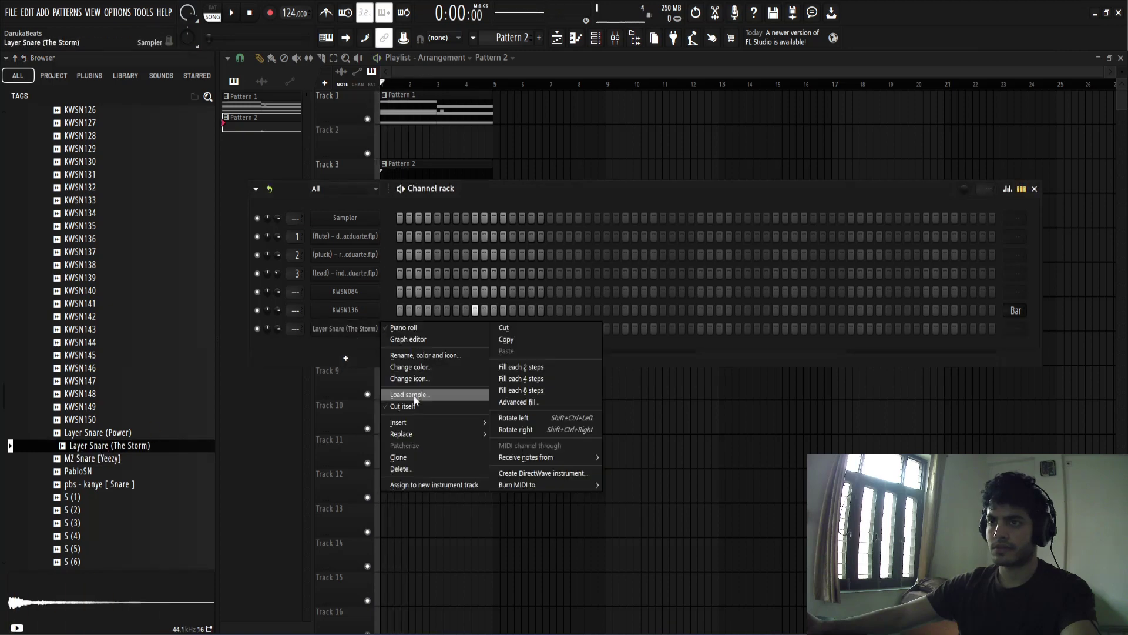
left_click(414, 406)
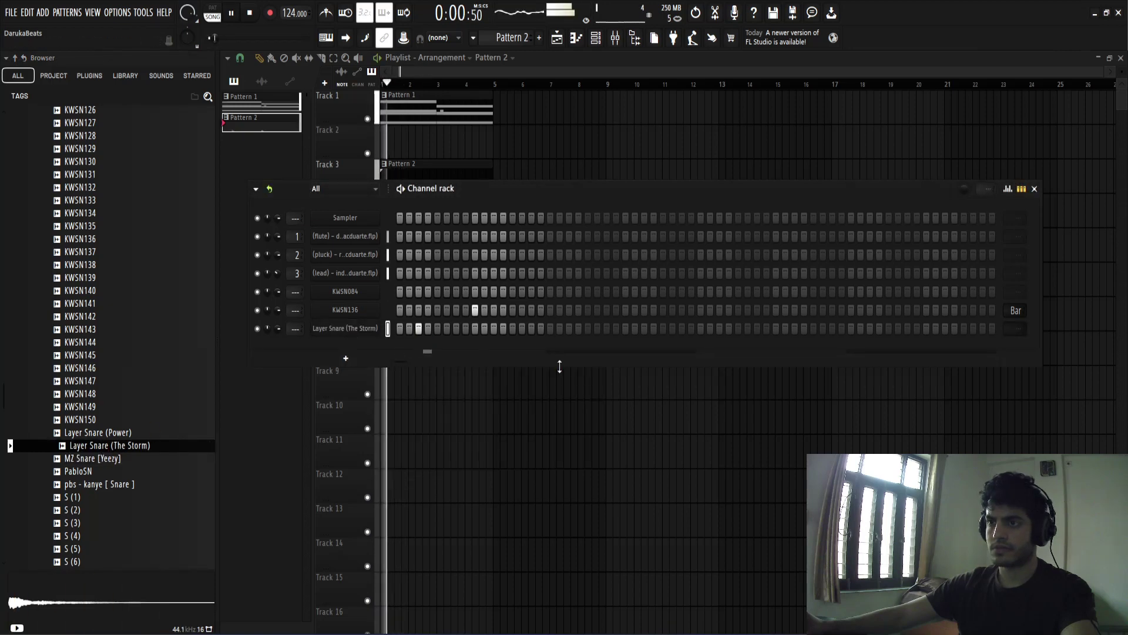
key("space")
Shift the pitch of Layer Snare (The Storm) down to -500 cents and loop its steps every bar
left_click(345, 328)
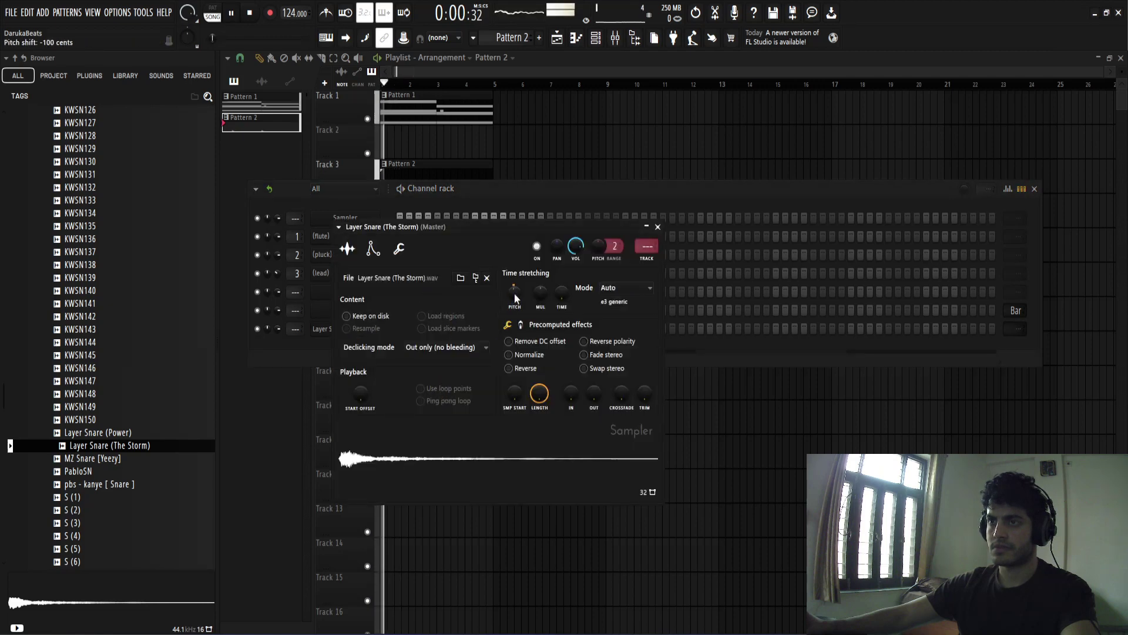
key("space")
left_click_drag(514, 294, 514, 300)
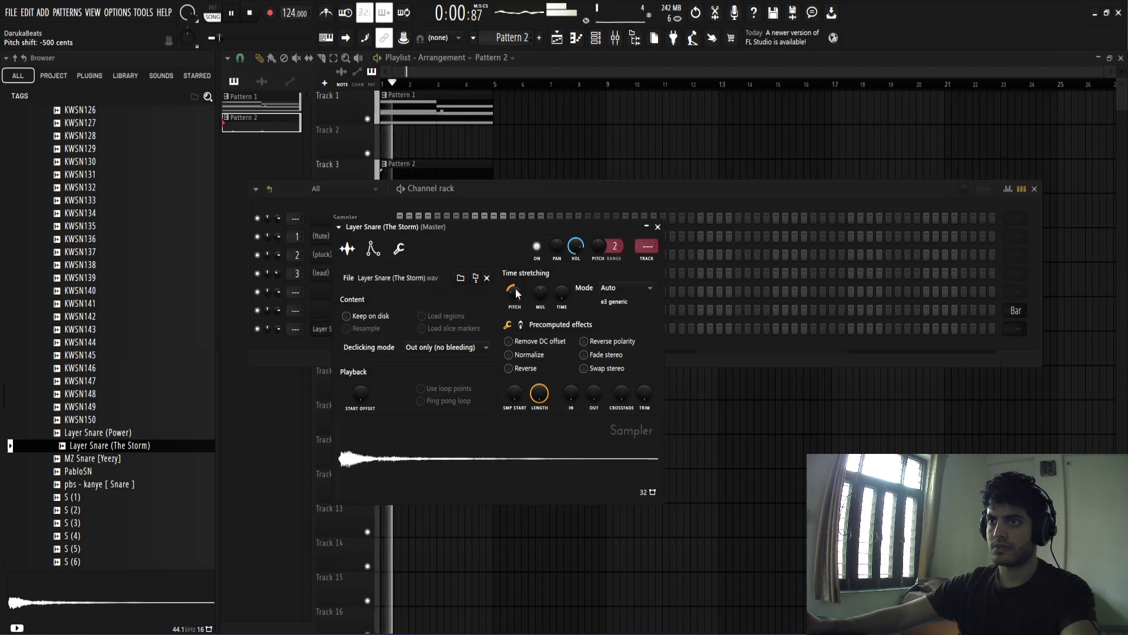
left_click(658, 229)
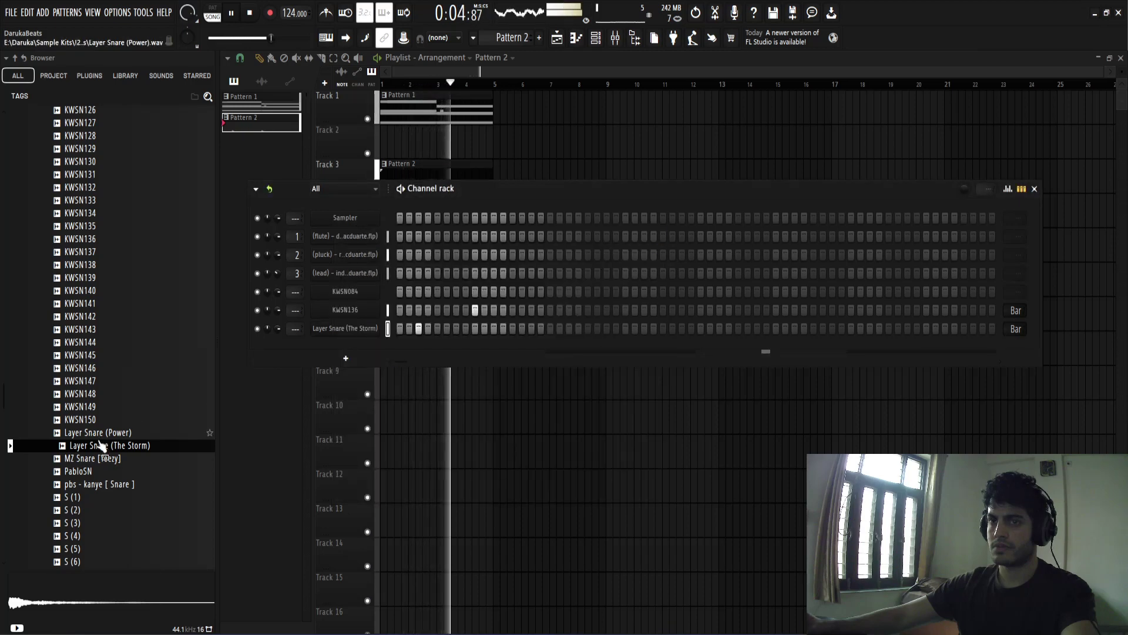
Audition MZ Snare [Yeezy] and place a KWSN084 hit on step 11, looping every bar
key("space")
scroll(94, 350, "down", 4)
left_click(98, 305)
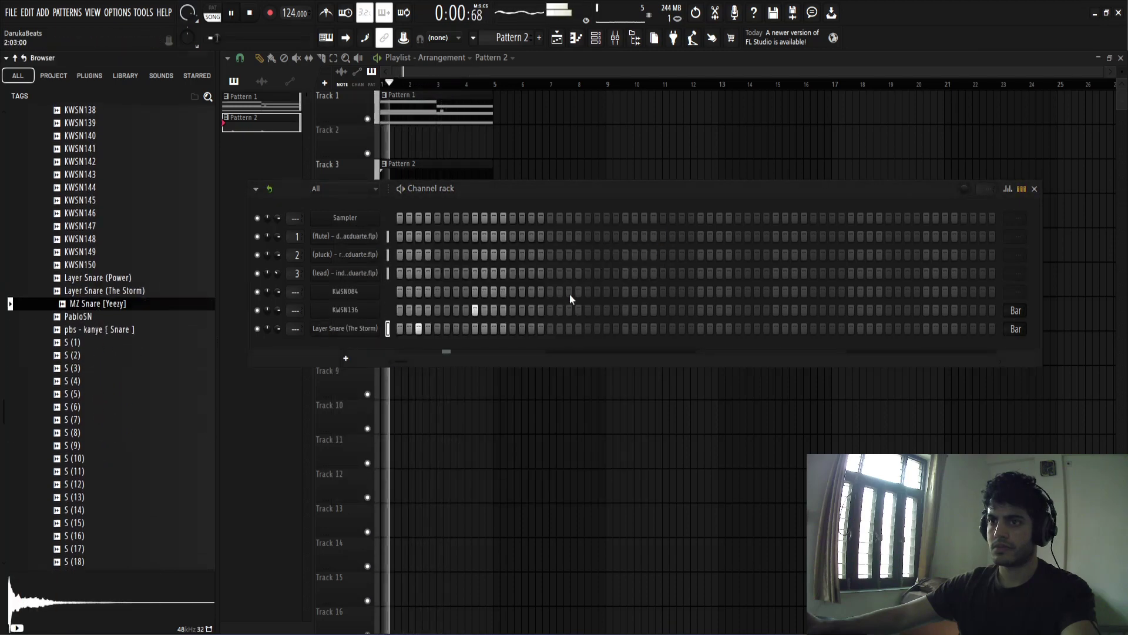
key("space")
left_click(494, 293)
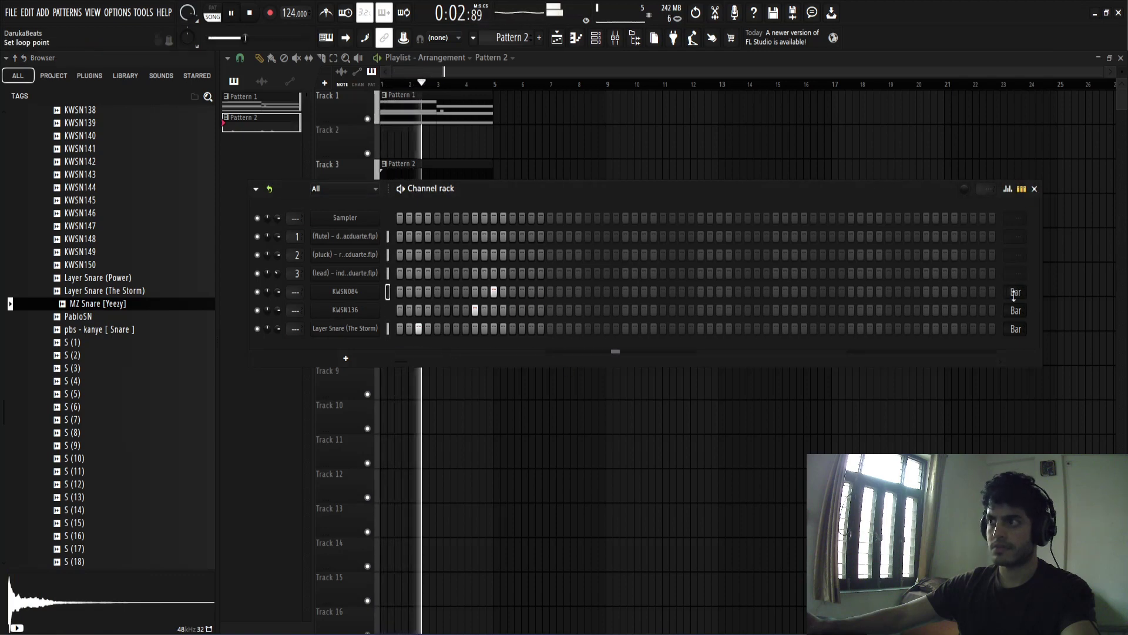
Collapse the Kanye West drumkit folders in the browser and expand The Lunch77 Metro Boomin Drumkit
scroll(89, 329, "up", 2)
scroll(88, 332, "up", 16)
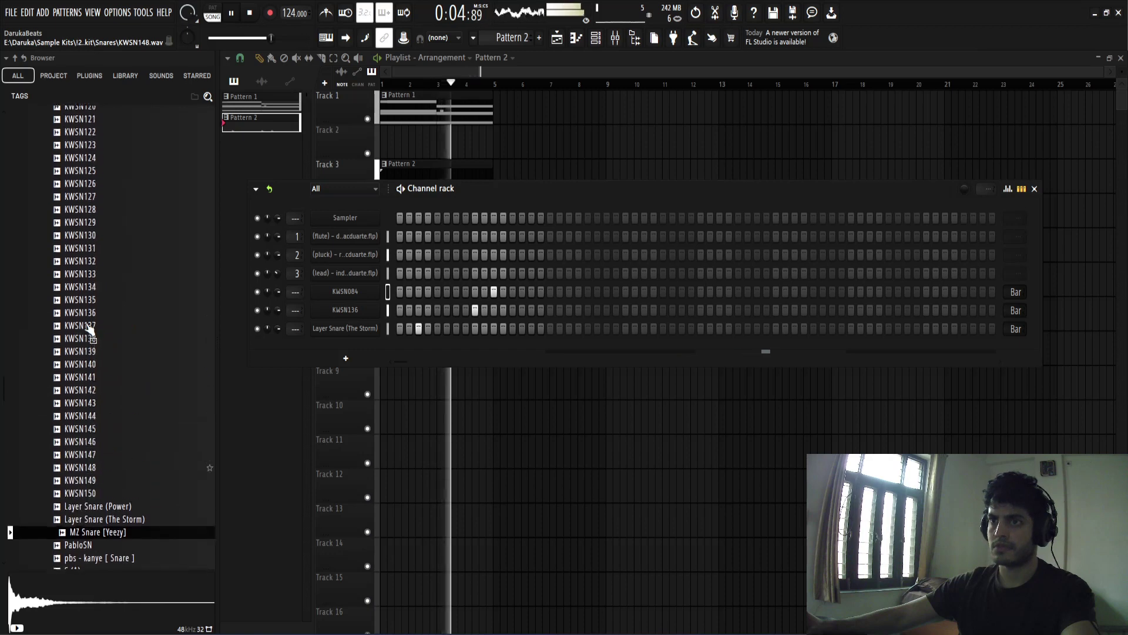
scroll(86, 351, "up", 20)
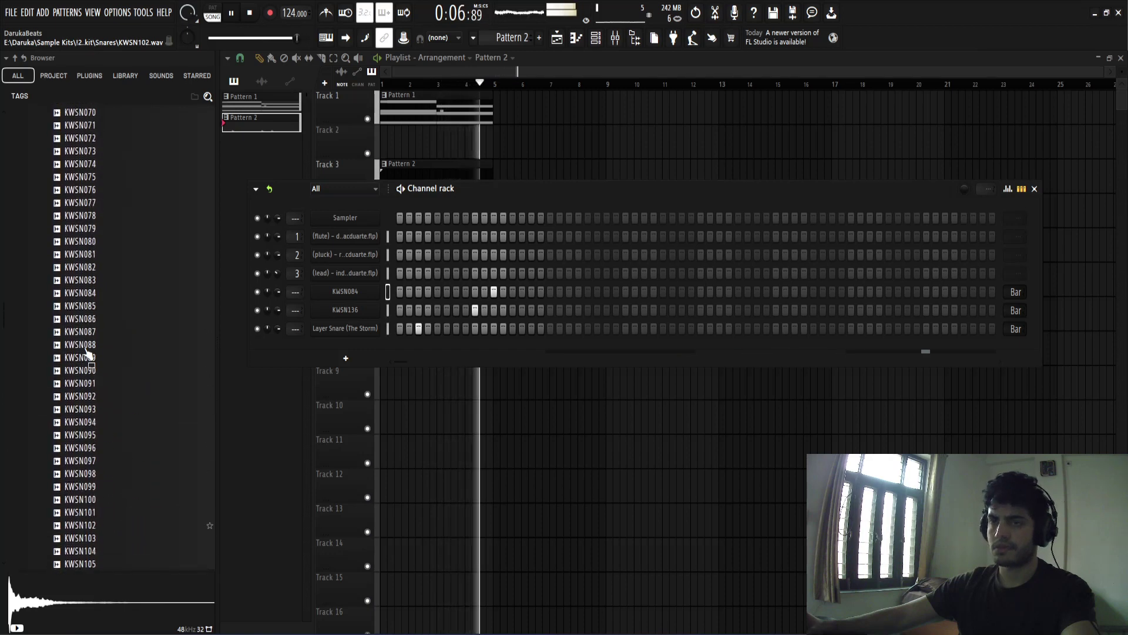
scroll(86, 351, "up", 15)
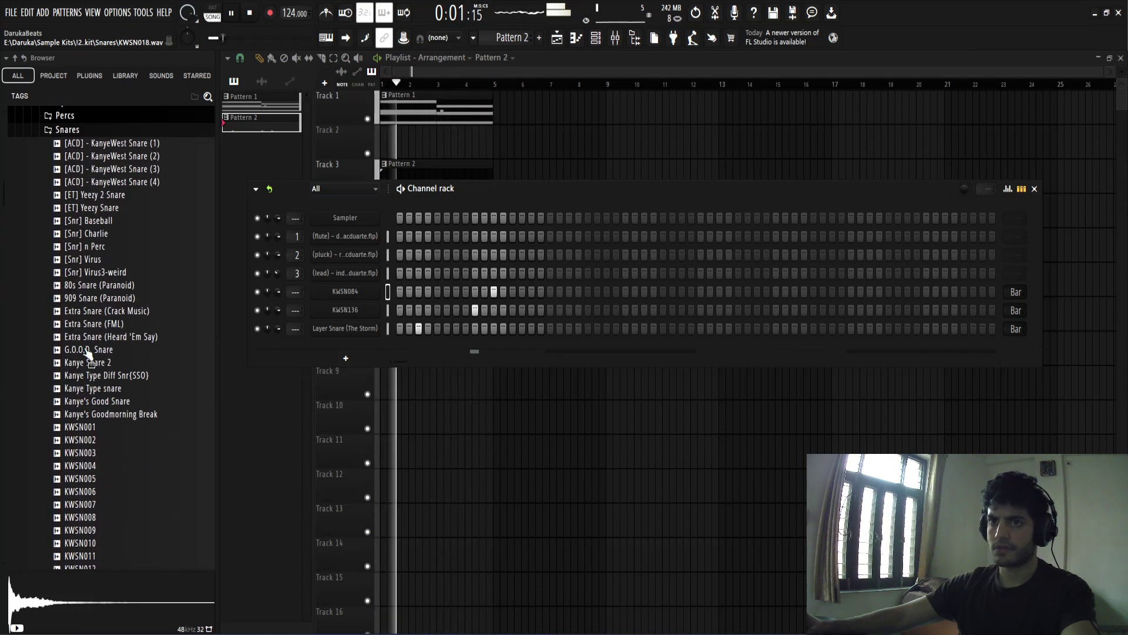
left_click(35, 250)
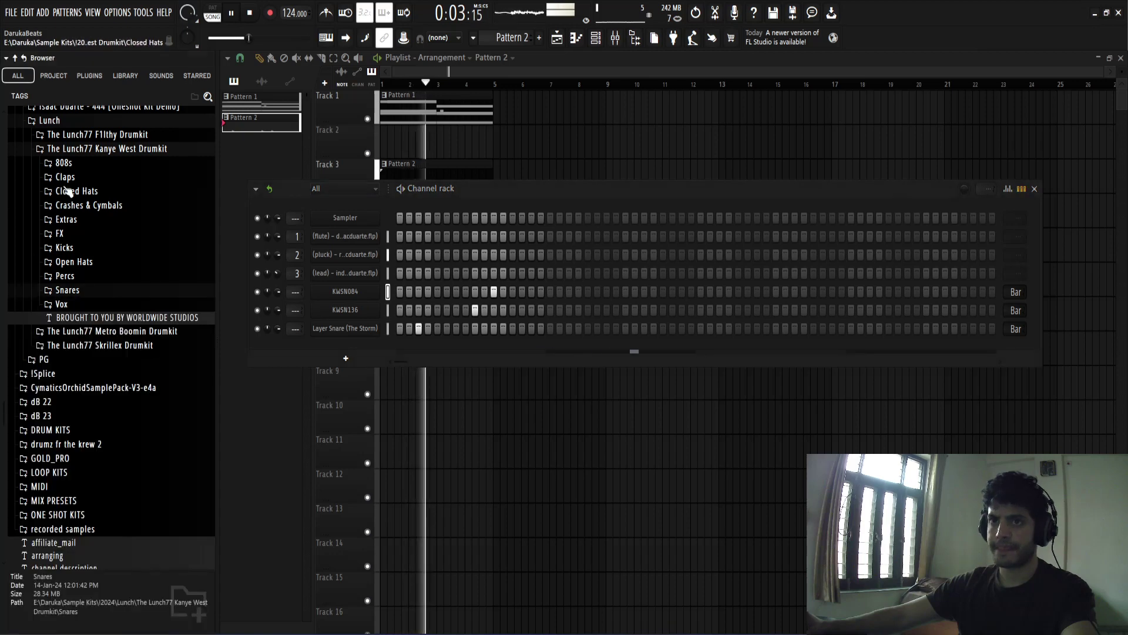
left_click(76, 151)
scroll(88, 286, "up", 4)
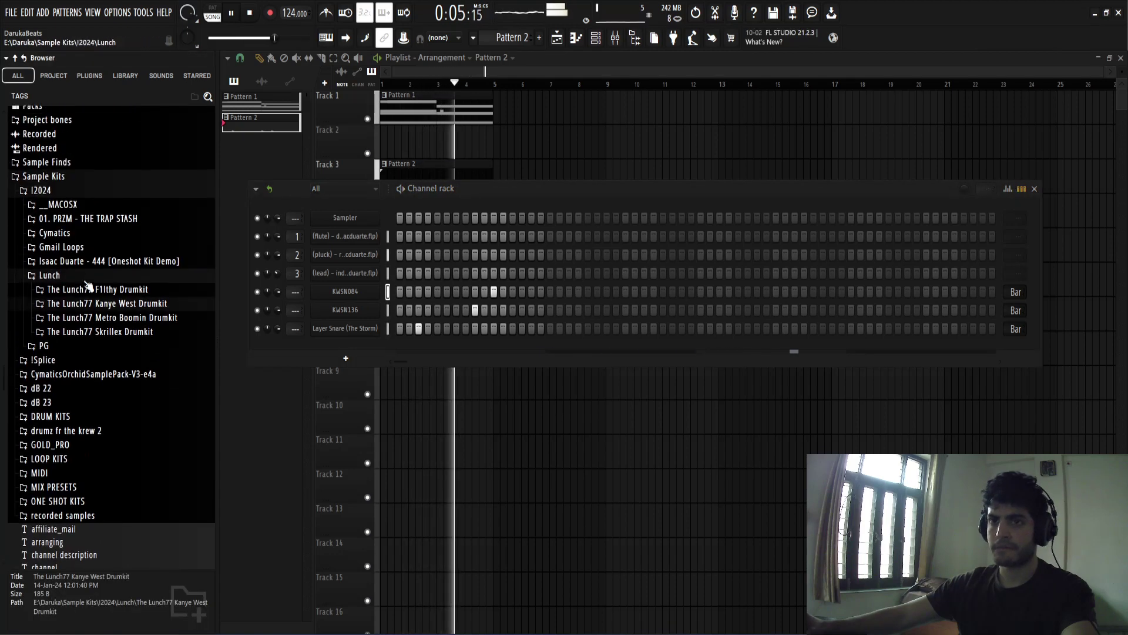
left_click(79, 317)
scroll(64, 292, "down", 4)
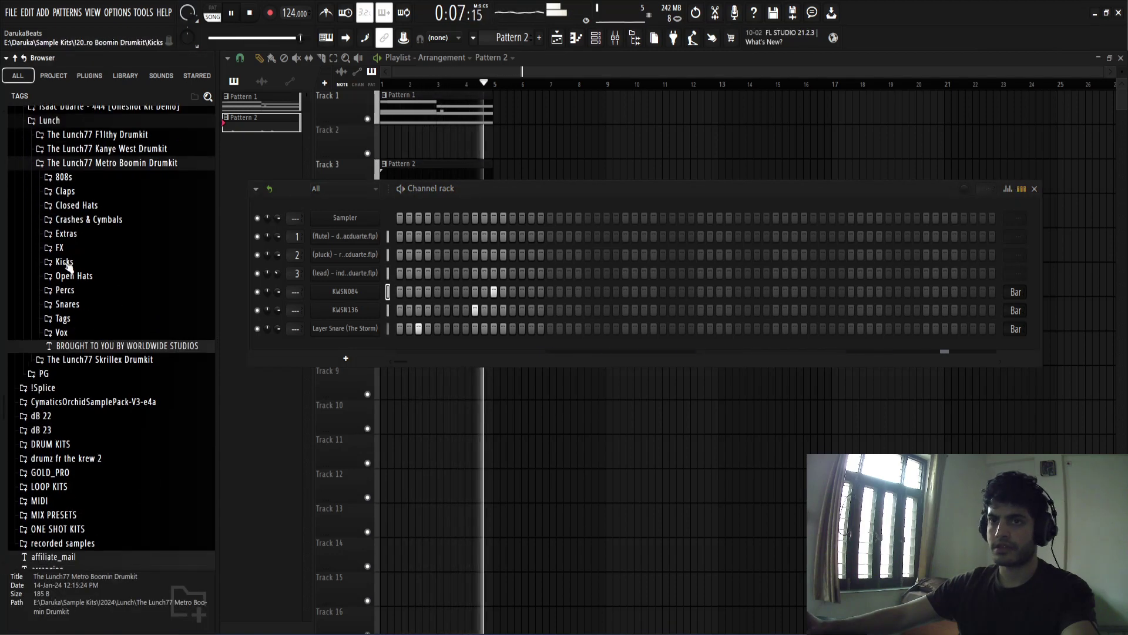
Look through the 808s folder of the Metro Boomin drumkit and collapse it again
left_click(61, 176)
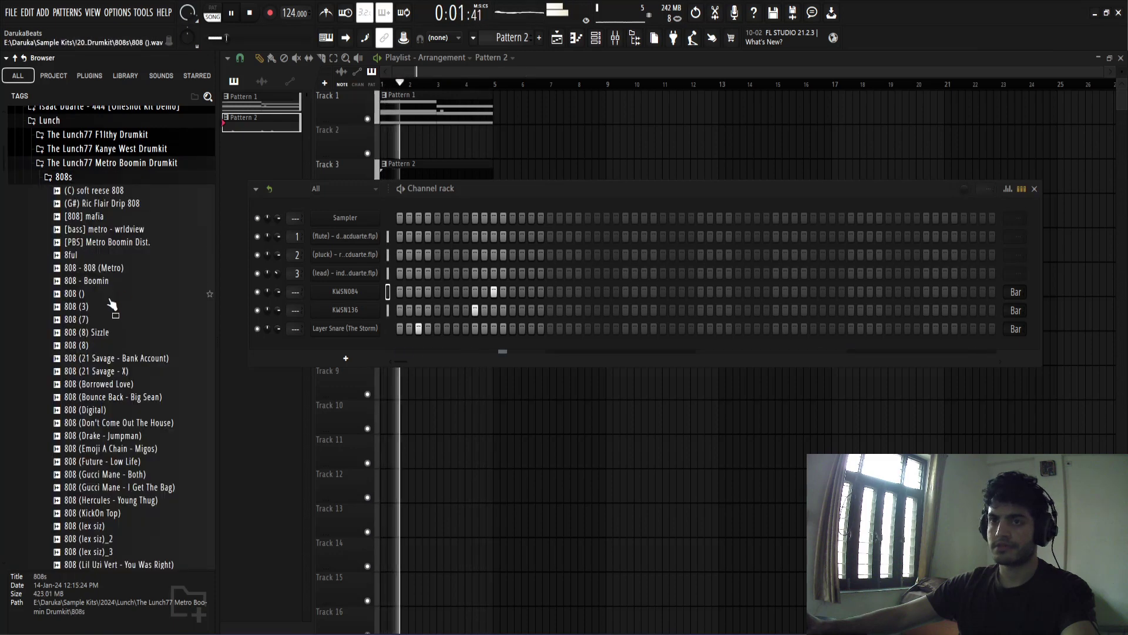
scroll(107, 341, "down", 3)
scroll(107, 334, "up", 3)
scroll(109, 335, "up", 2)
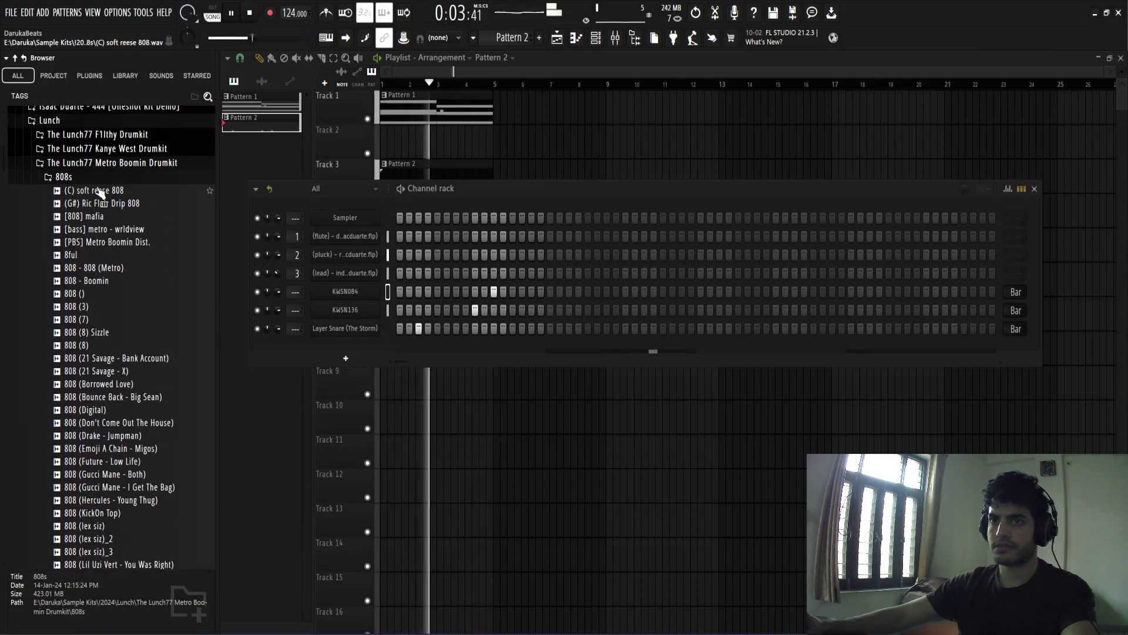
left_click(118, 176)
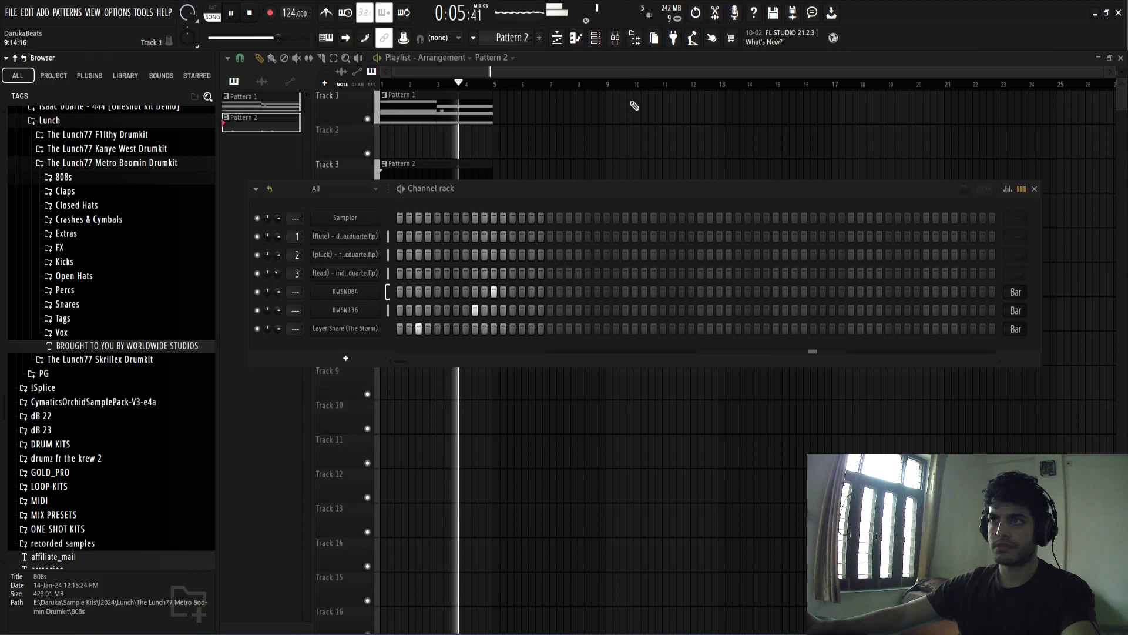
Check the melody tracks and bus in the mixer and return to the playlist with the channel rack open
left_click(615, 38)
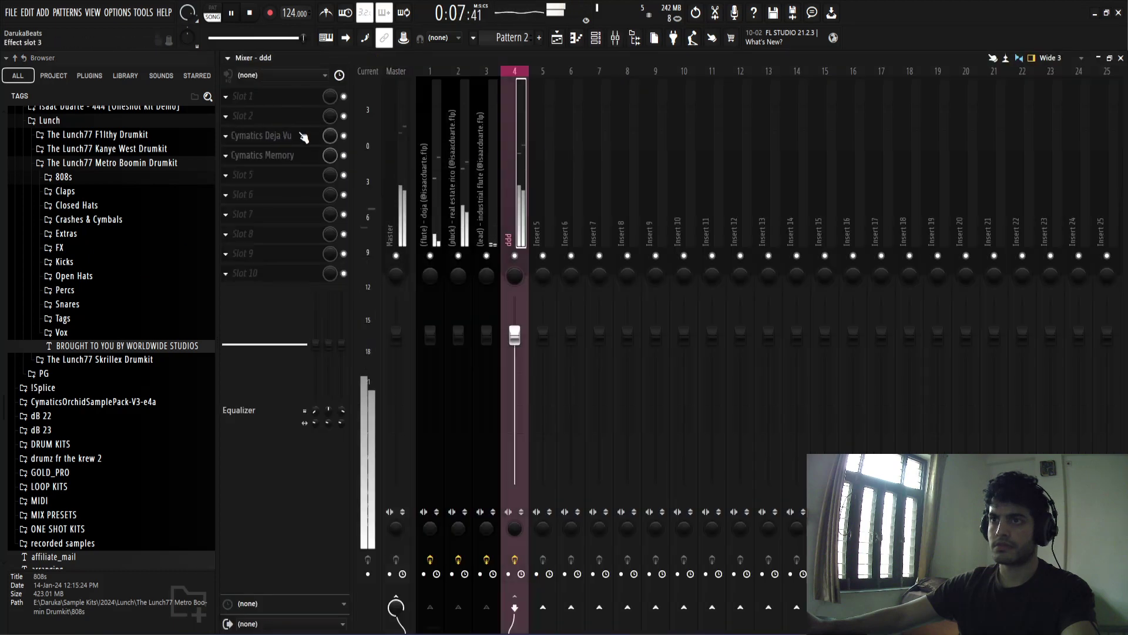
left_click(568, 42)
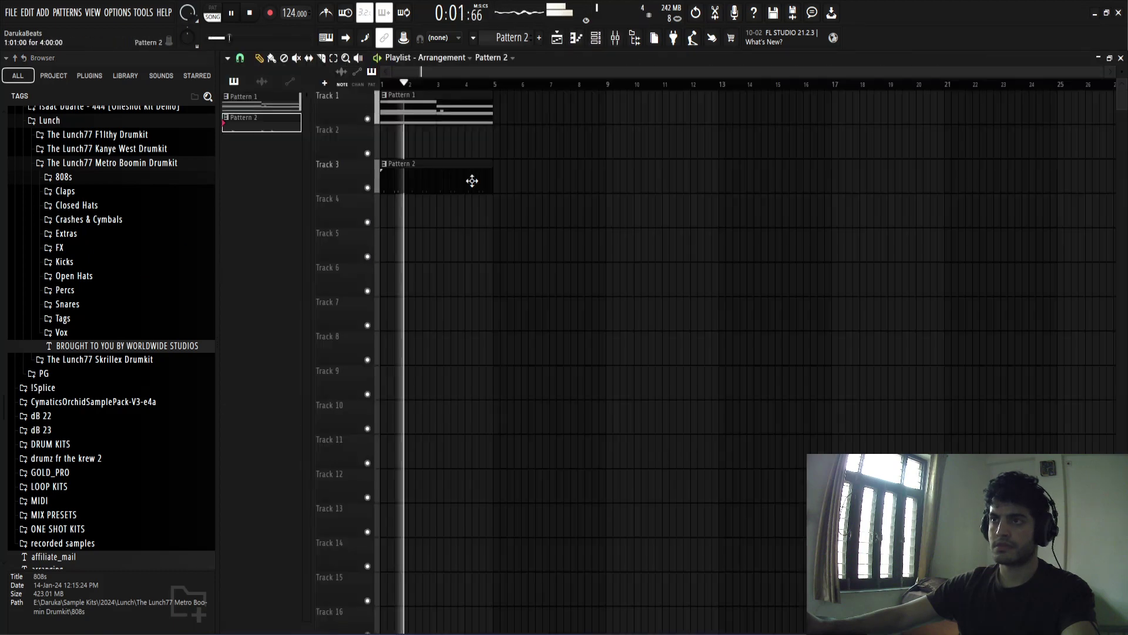
key("F6")
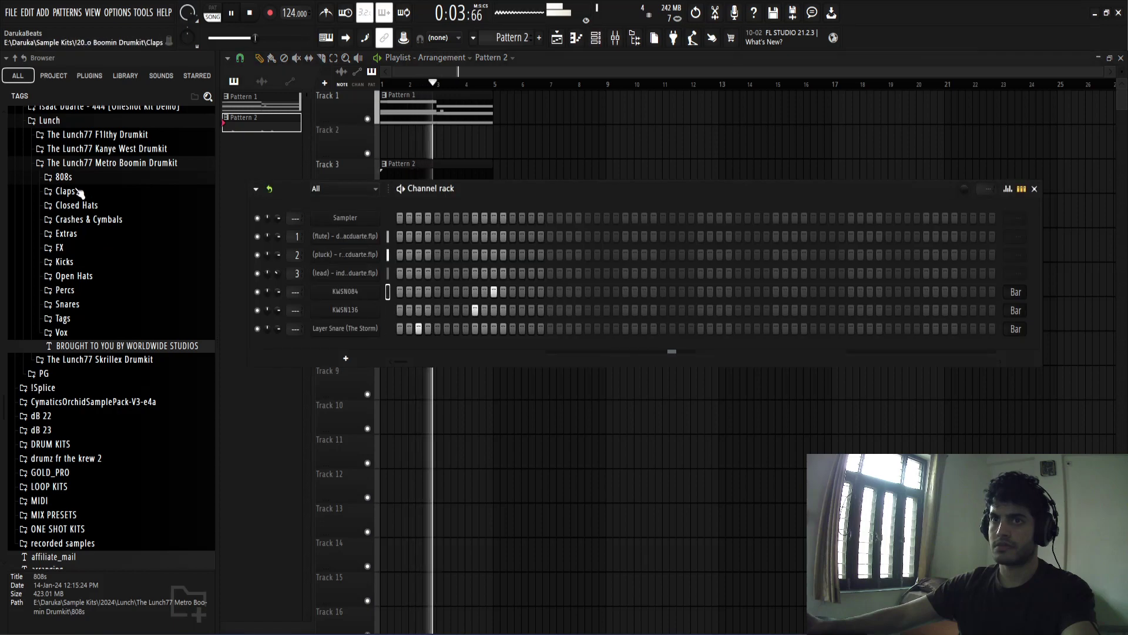
Expand the Metro Boomin Kicks folder and audition [kick] (11) metro, [Metro Boomin Kick], 808 Mafia Kick, Lex and Metro Honest Kick
left_click(65, 262)
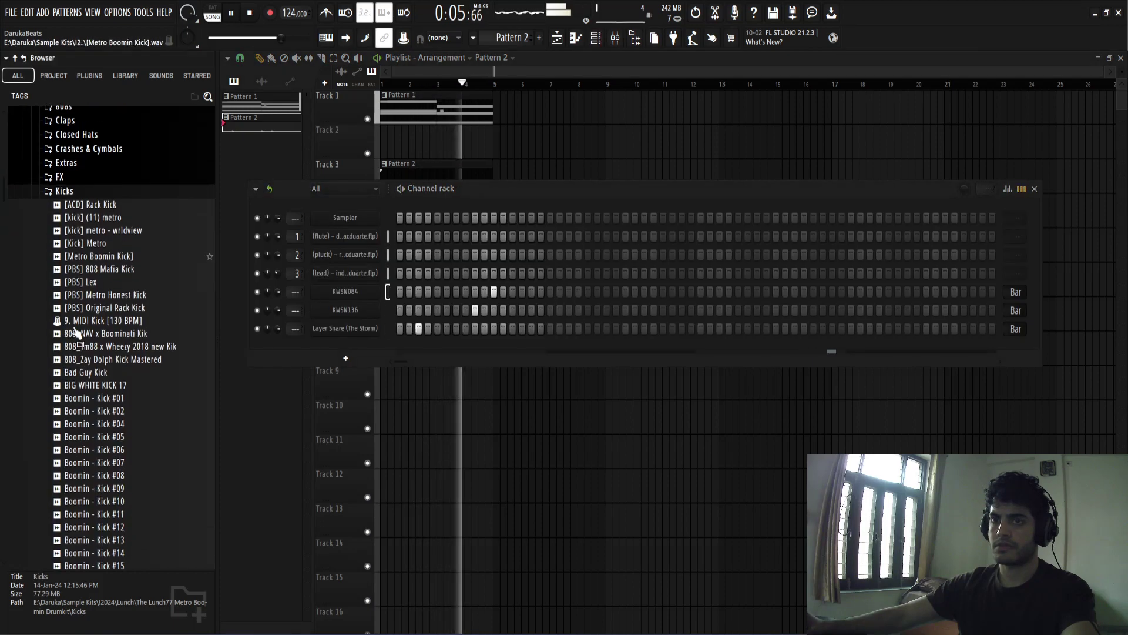
left_click(94, 212)
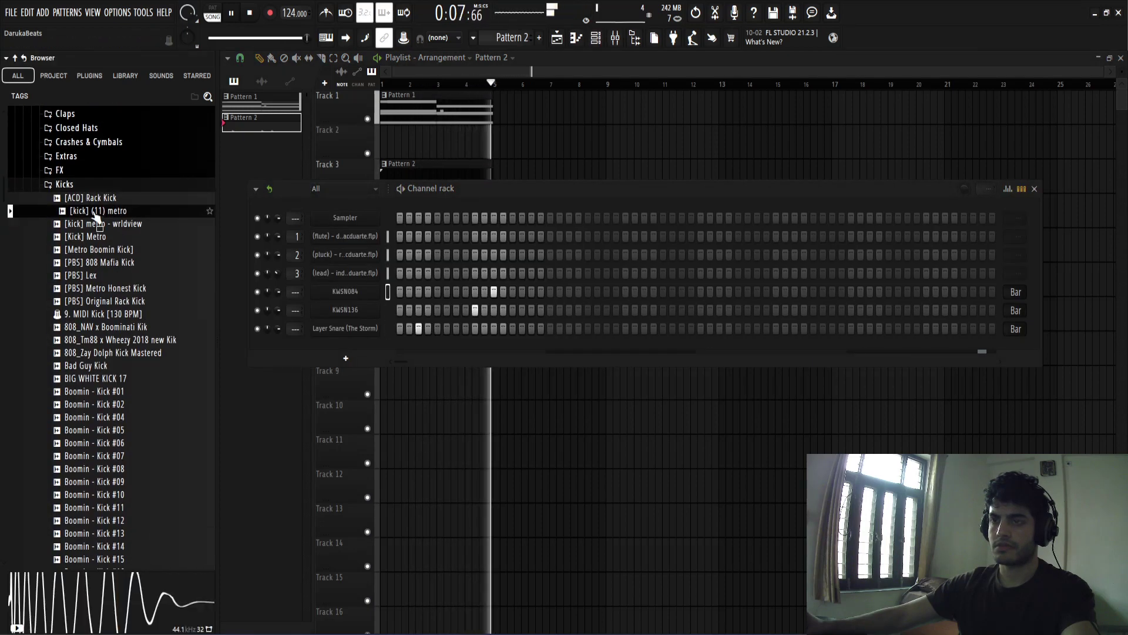
left_click(95, 252)
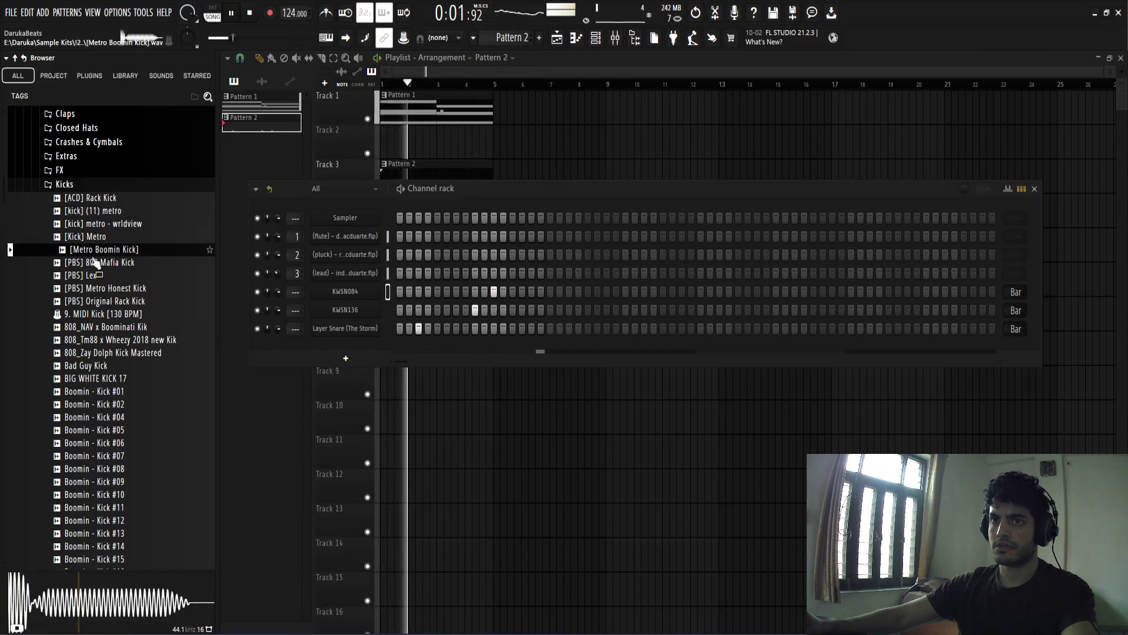
left_click(95, 262)
left_click(97, 275)
left_click(96, 289)
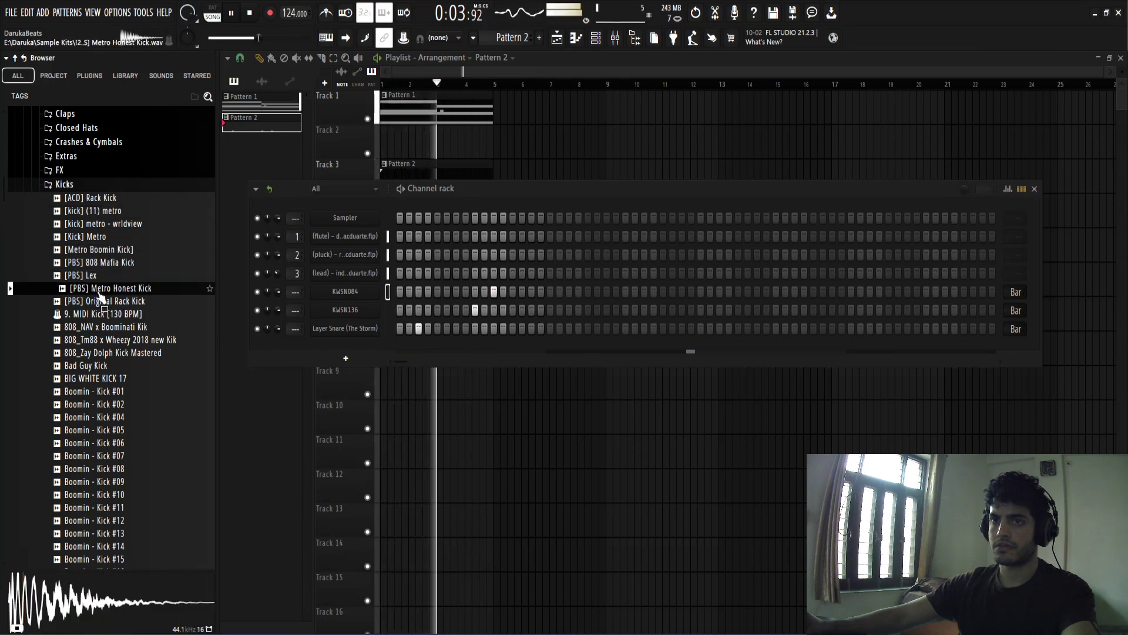
Audition the Original Rack Kick, MIDI Kick, 808_NAV x Boominati Kik and 808_Tm88 x Wheezy 2018 kicks
left_click(97, 301)
left_click(97, 317)
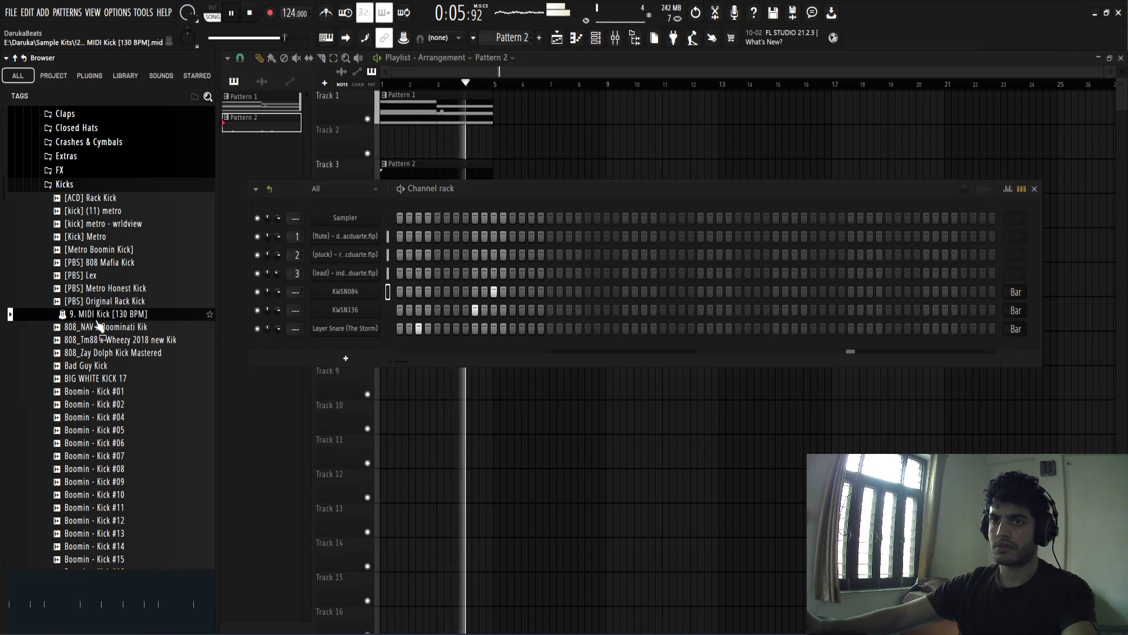
left_click(99, 328)
left_click(100, 340)
left_click(100, 329)
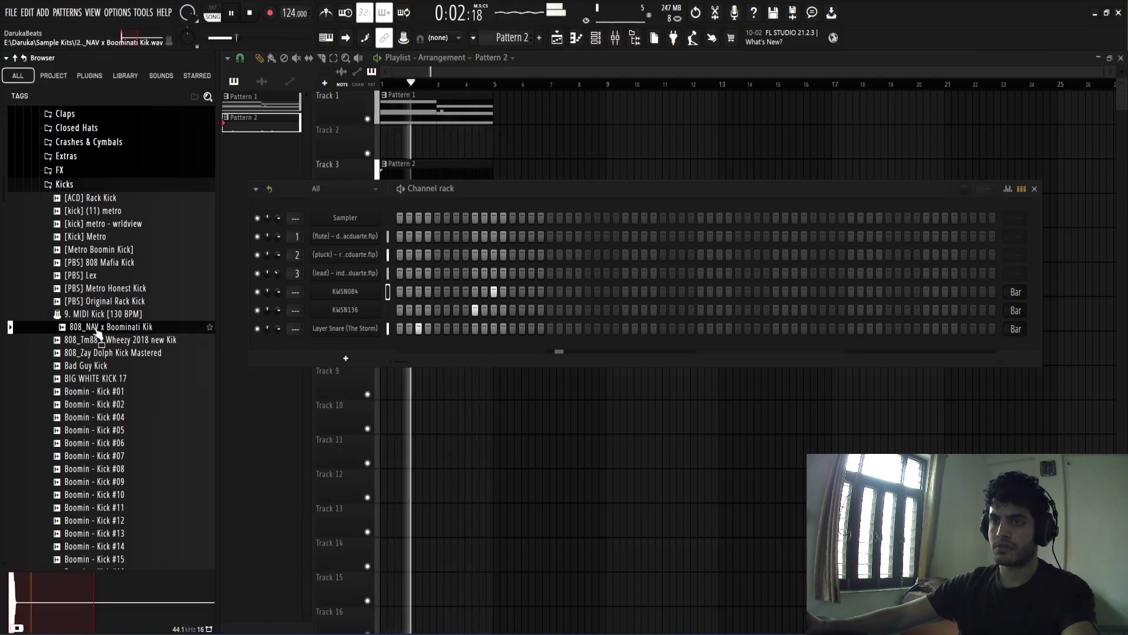
Add 808_NAV x Boominati Kik as a new channel above KWSN084 and toggle its Cut itself option
left_click_drag(97, 330, 347, 290)
key("space")
right_click(349, 291)
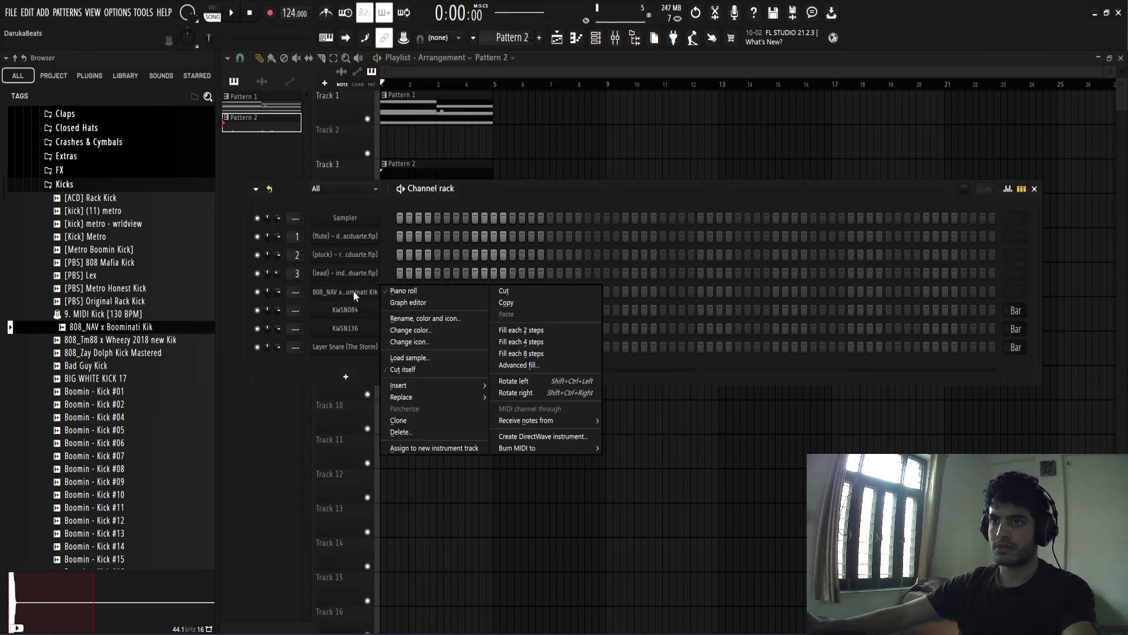
left_click(402, 369)
Place kick hits on steps 1 and 5 of the 808_NAV x Boominati Kik channel and play the arrangement
left_click(400, 292)
key("space")
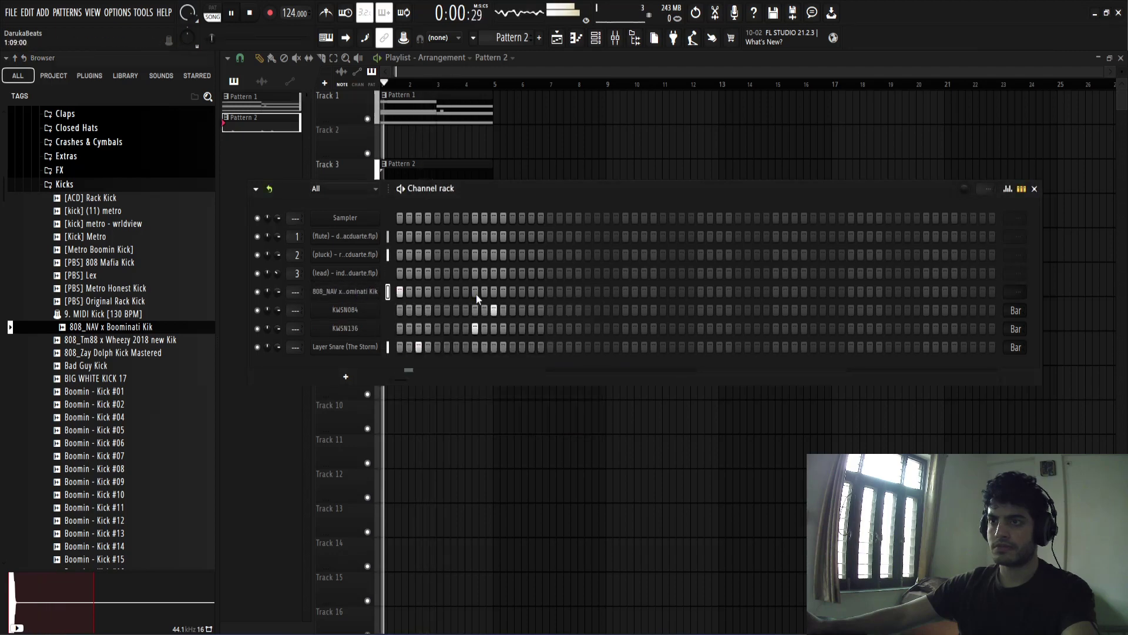
key("space")
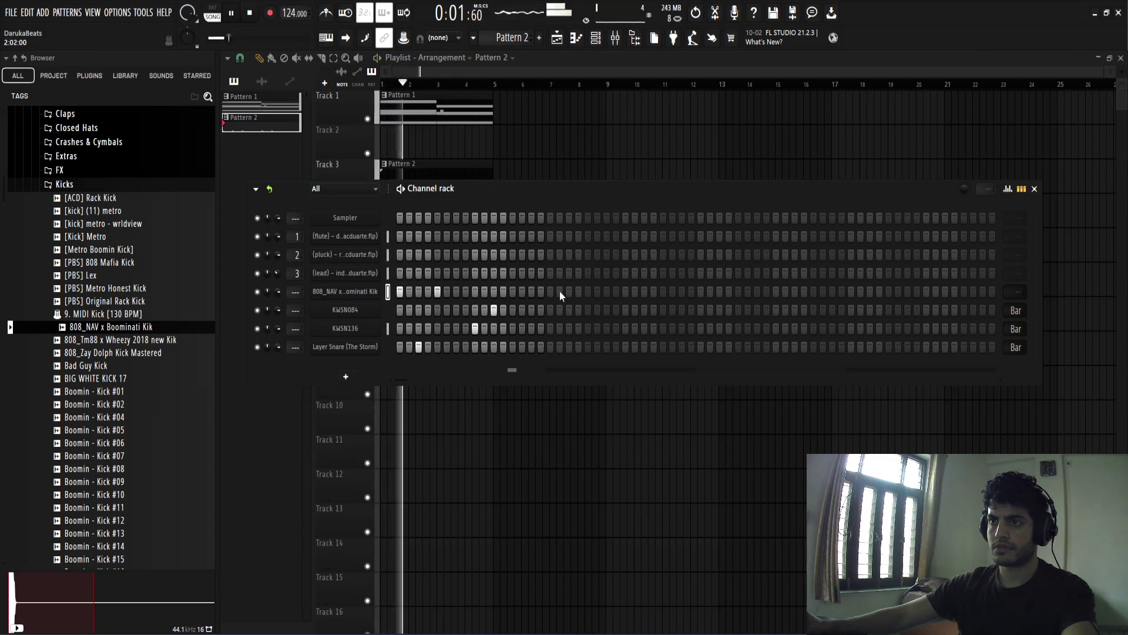
Add kick hits on steps 13, 21 and 27 of the 808_NAV x Boominati Kik channel, loop it by the bar and play the arrangement
key("space")
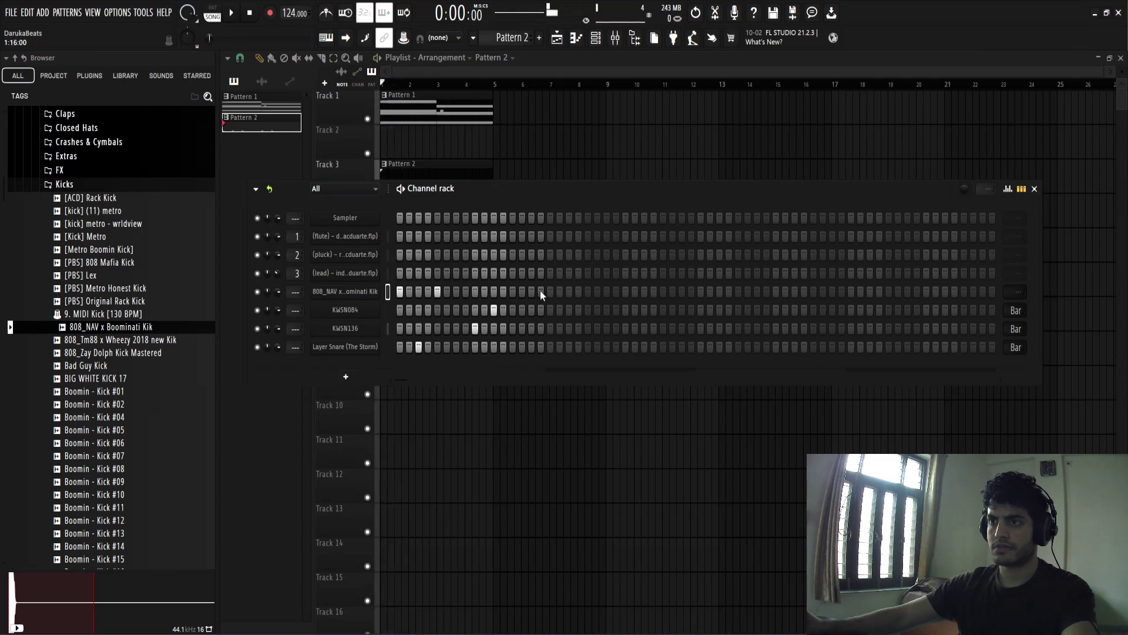
left_click(513, 291)
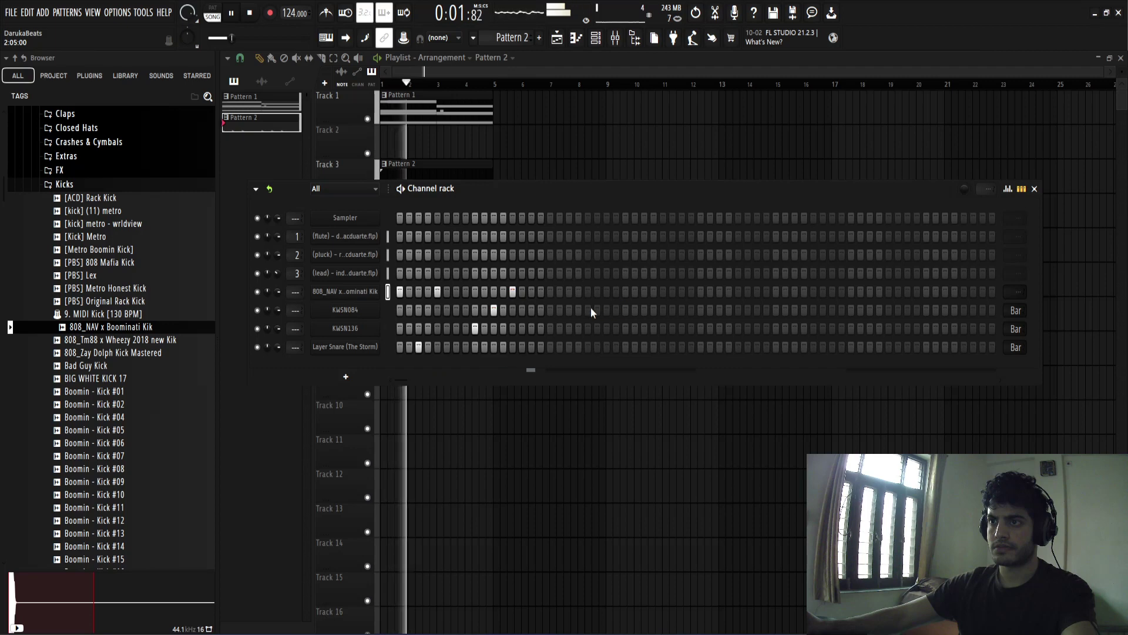
left_click(588, 292)
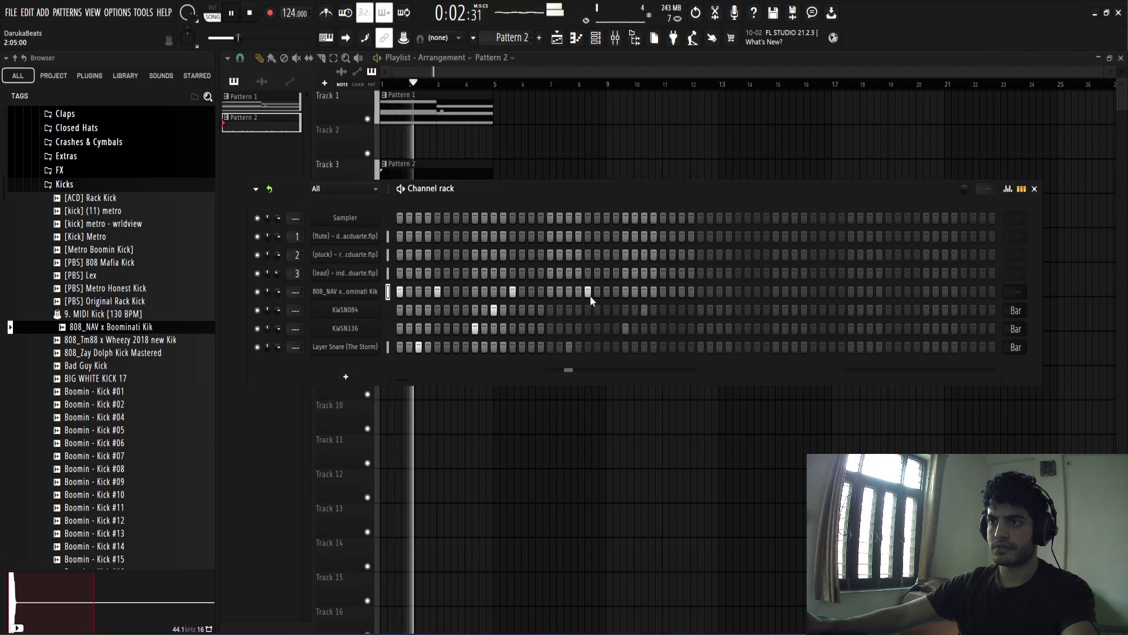
left_click(644, 292)
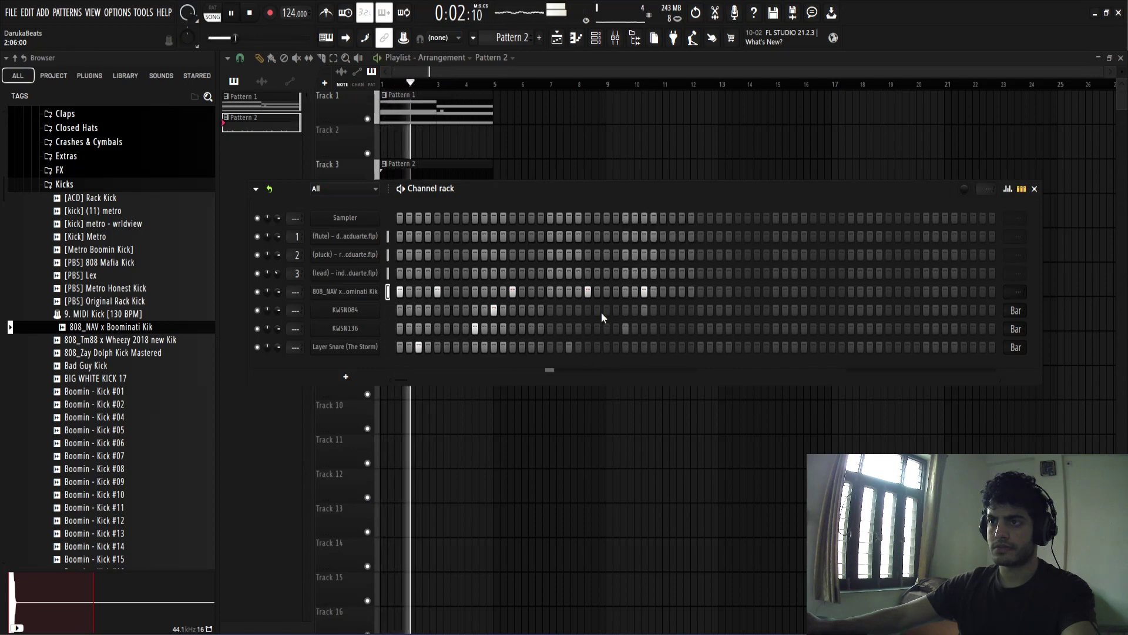
key("space")
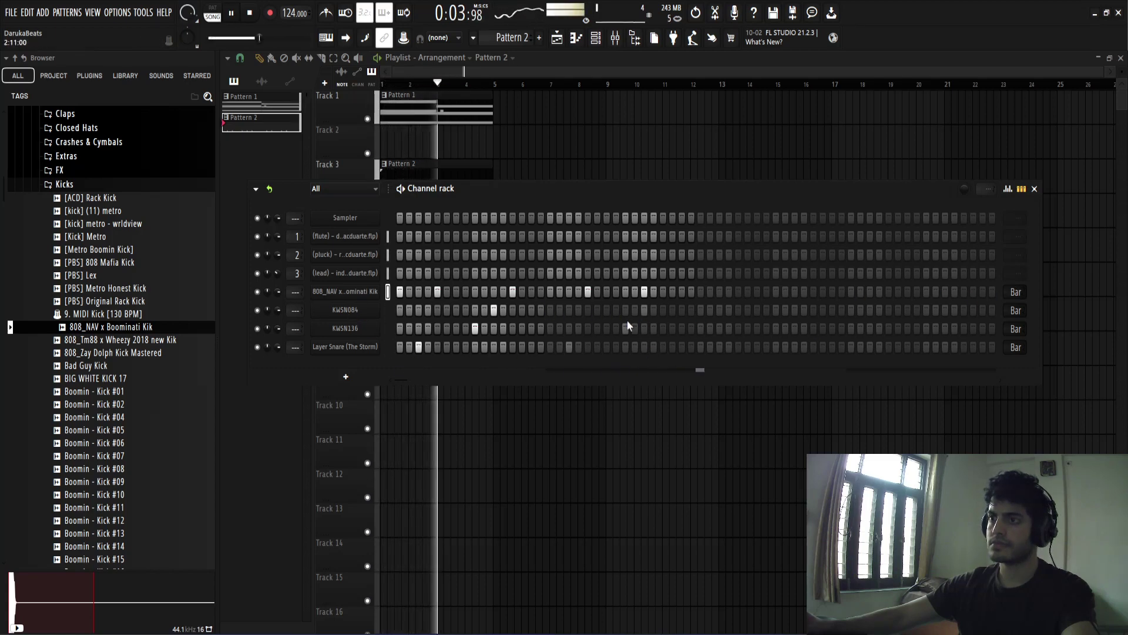
Stop playback and audition kicks further down the Kicks folder, including Boomin - Kick #08, BWB VAULT KICK (Metro), Deezy Metroboomin Kick (1) and DMV3_Kick 1
scroll(105, 306, "down", 3)
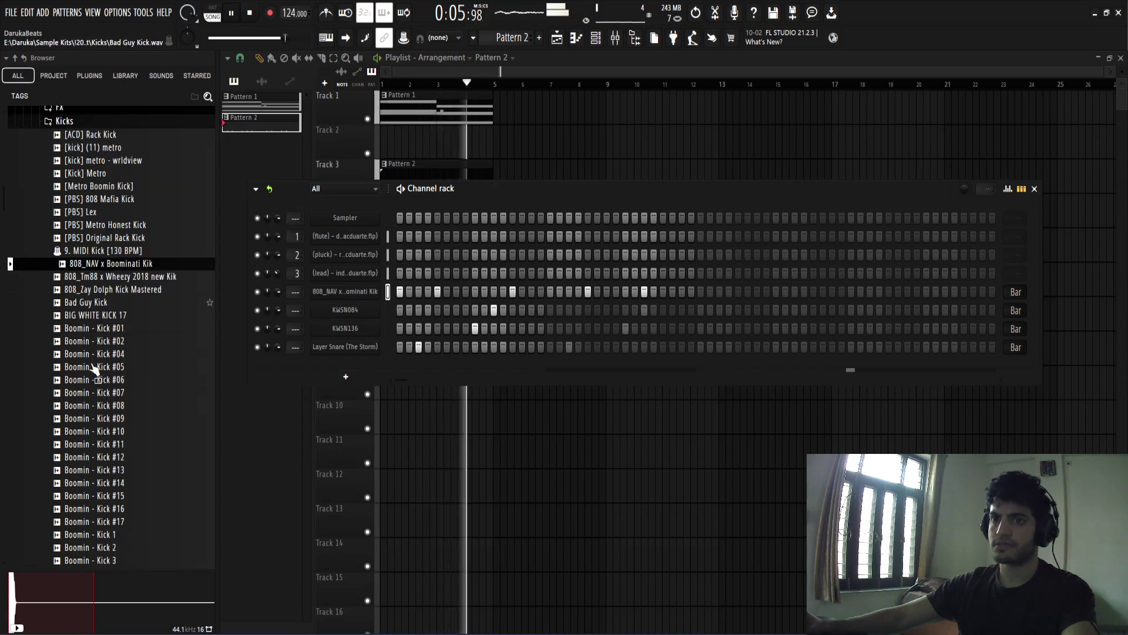
key("space")
left_click(121, 391)
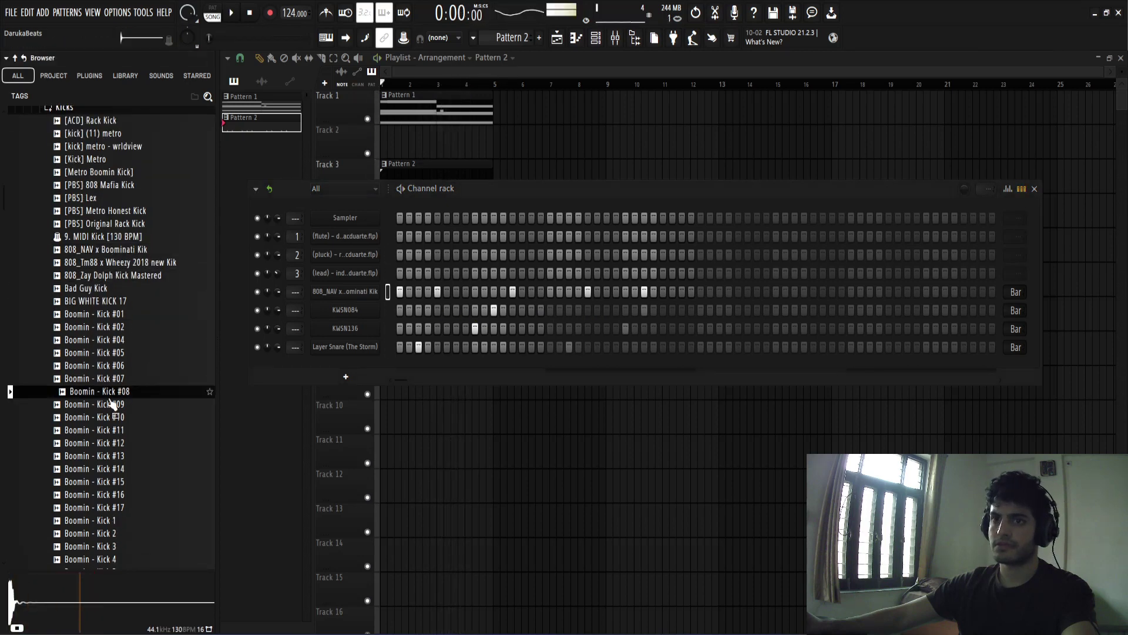
scroll(110, 401, "down", 4)
left_click(118, 392)
scroll(129, 382, "down", 4)
left_click(112, 340)
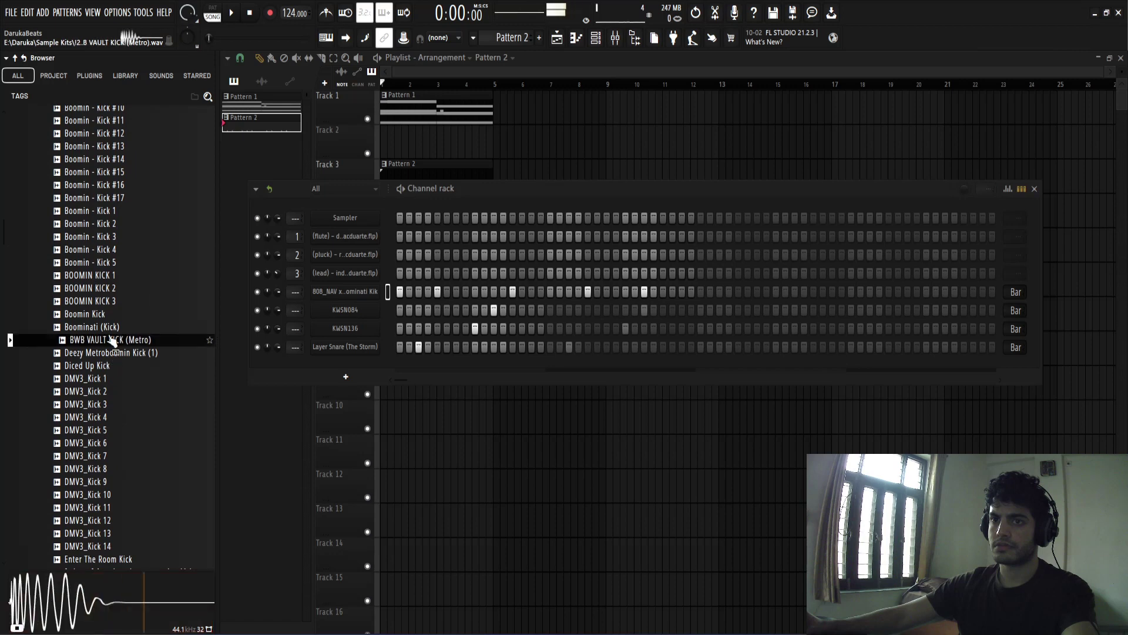
left_click(111, 353)
scroll(99, 390, "down", 4)
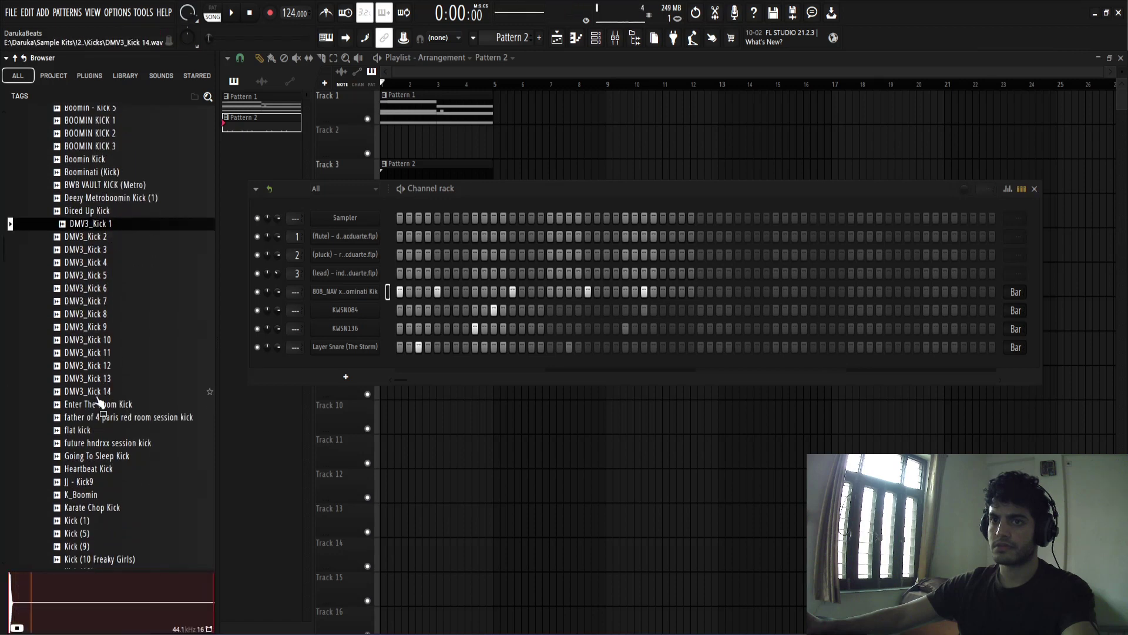
Audition the father of 4 paris, Heartbeat and Going To Sleep kicks, and swap Going To Sleep Kick into the kick channel
left_click(101, 417)
scroll(102, 418, "down", 6)
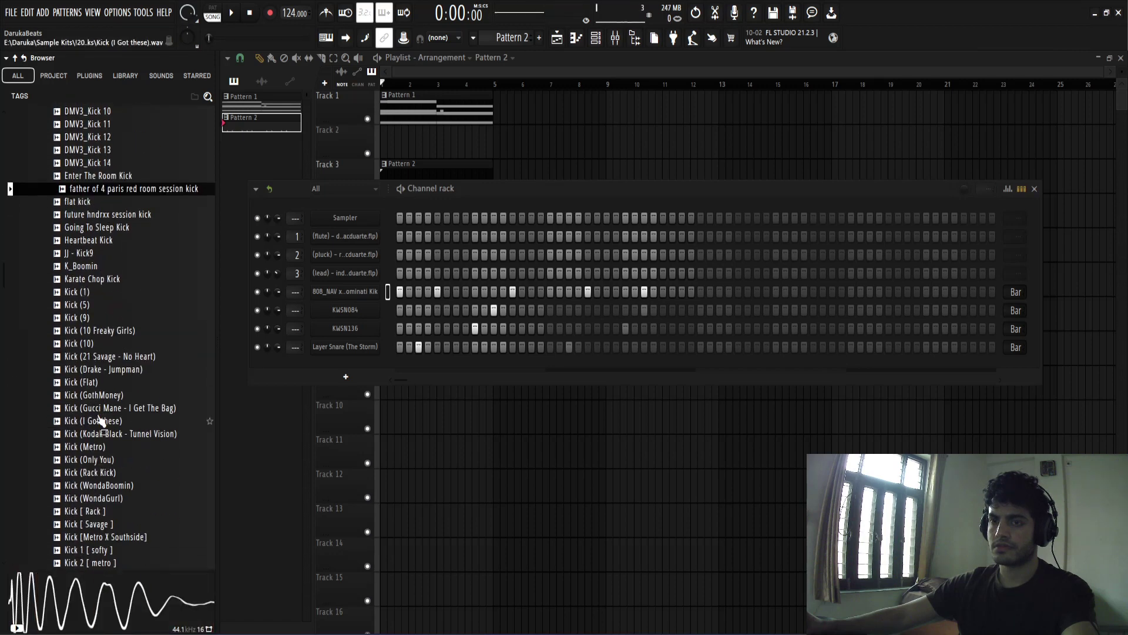
left_click(103, 225)
left_click(97, 240)
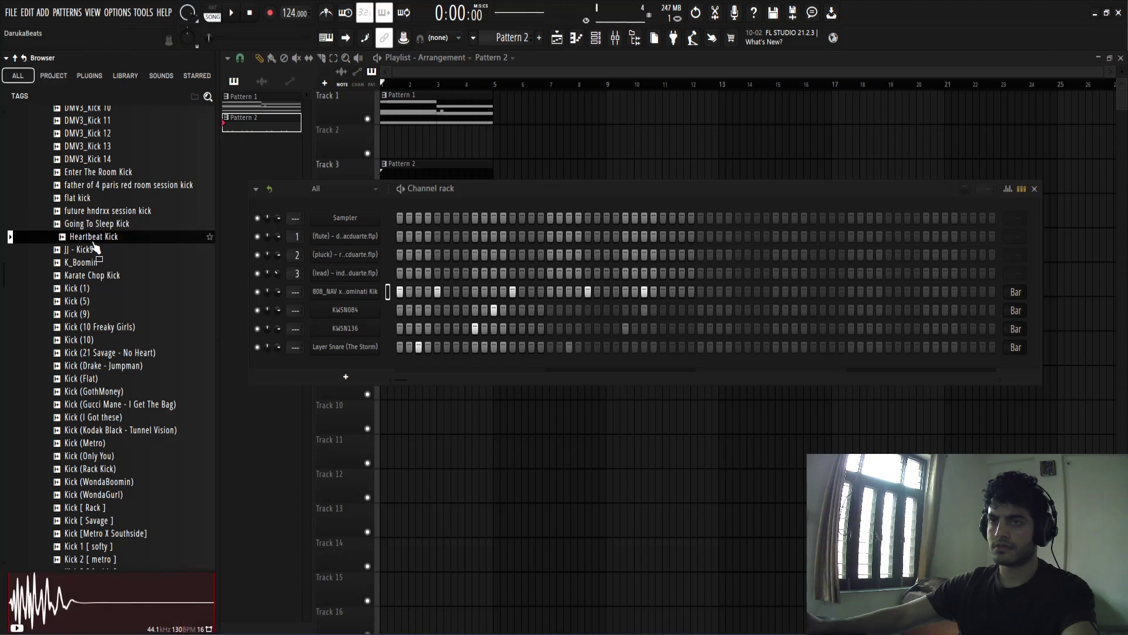
left_click(104, 225)
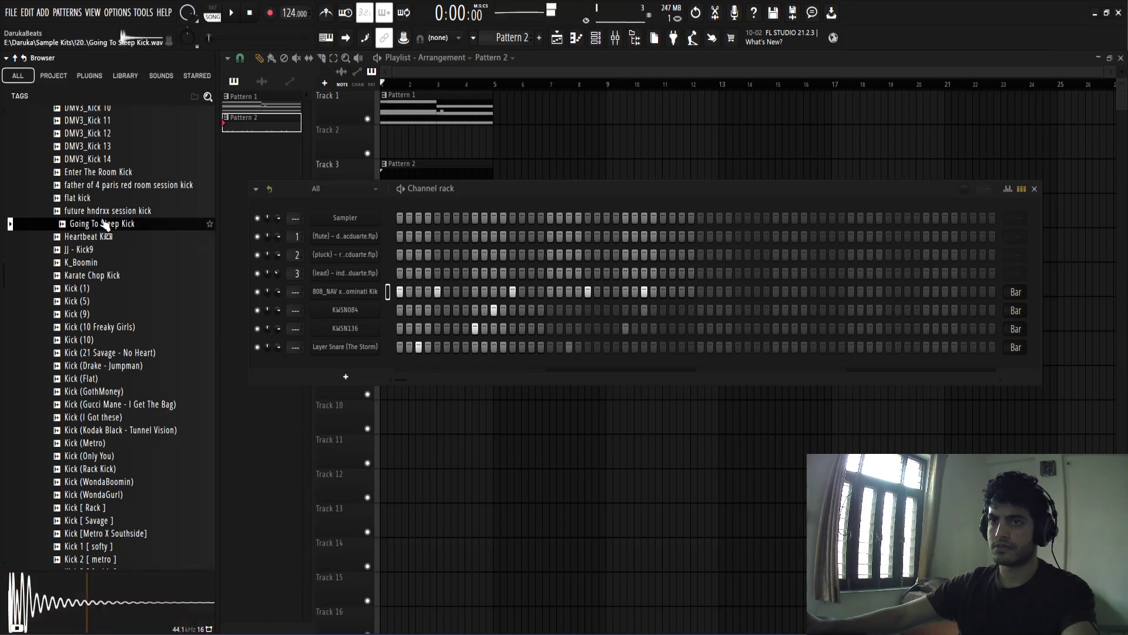
key("space")
Audition the 21 Savage - No Heart, Drake - Jumpman, GothMoney, Gucci Mane and Kodak Black - Tunnel Vision kicks
left_click(144, 353)
left_click(104, 366)
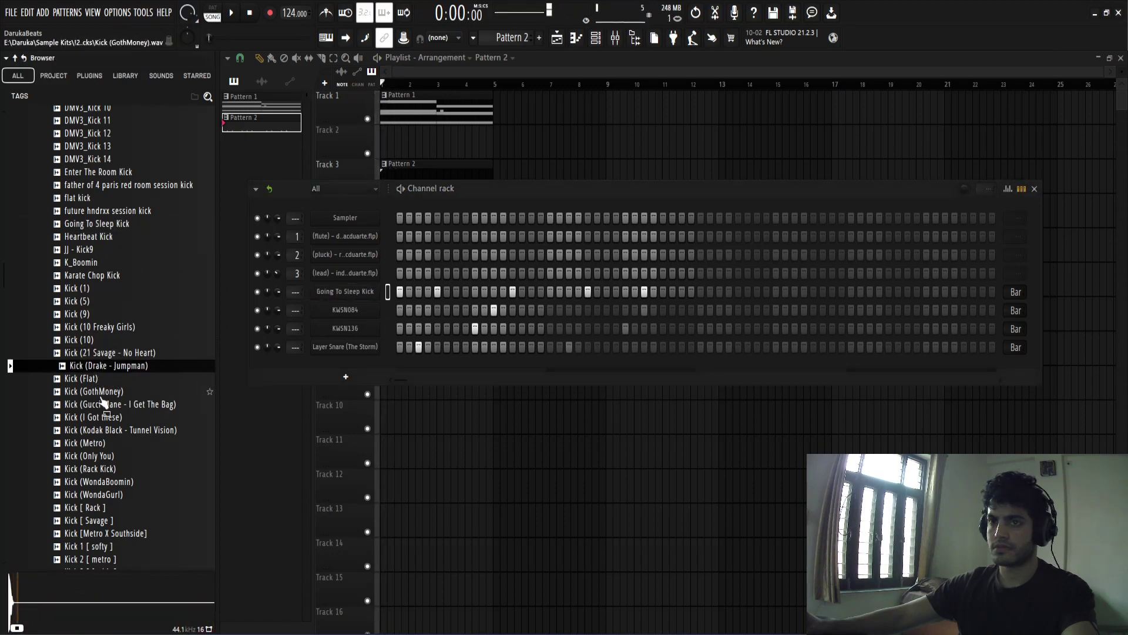
left_click(102, 392)
left_click(102, 404)
left_click(104, 430)
scroll(105, 453, "down", 2)
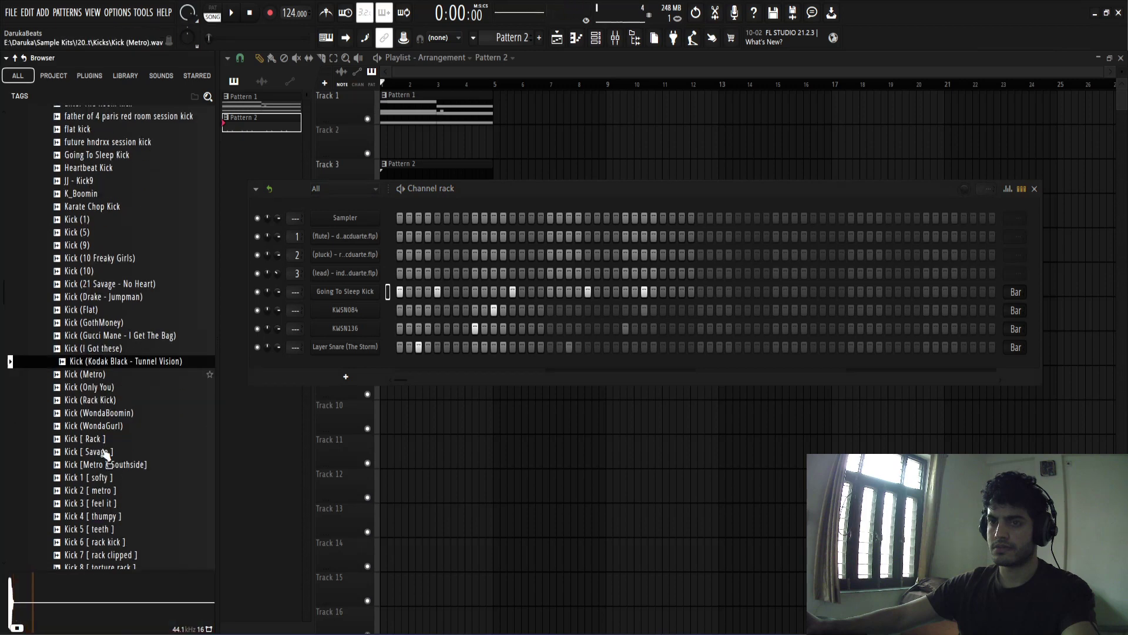
Audition Kick [Metro X Southside], Kick 6 [ rack kick ] and Kick 7 [ rack clipped ]
scroll(105, 453, "down", 5)
left_click(110, 299)
left_click(112, 378)
left_click(113, 392)
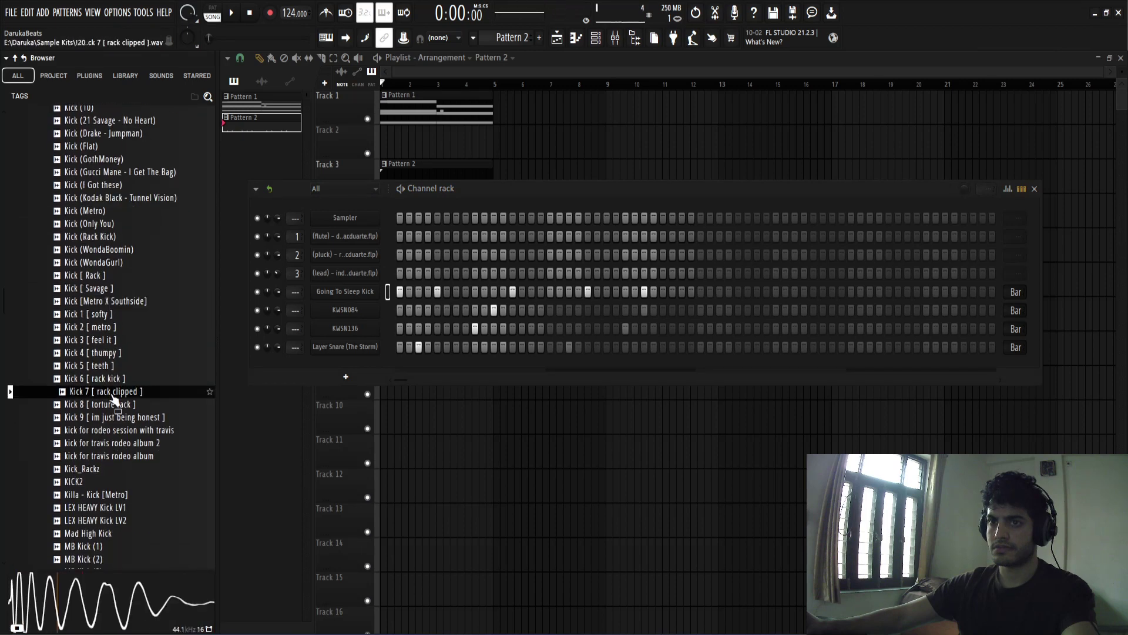
Audition the torture rack and im just being honest kicks, and swap kick for rodeo session with travis into the kick channel
left_click(115, 406)
left_click(116, 418)
left_click(117, 431)
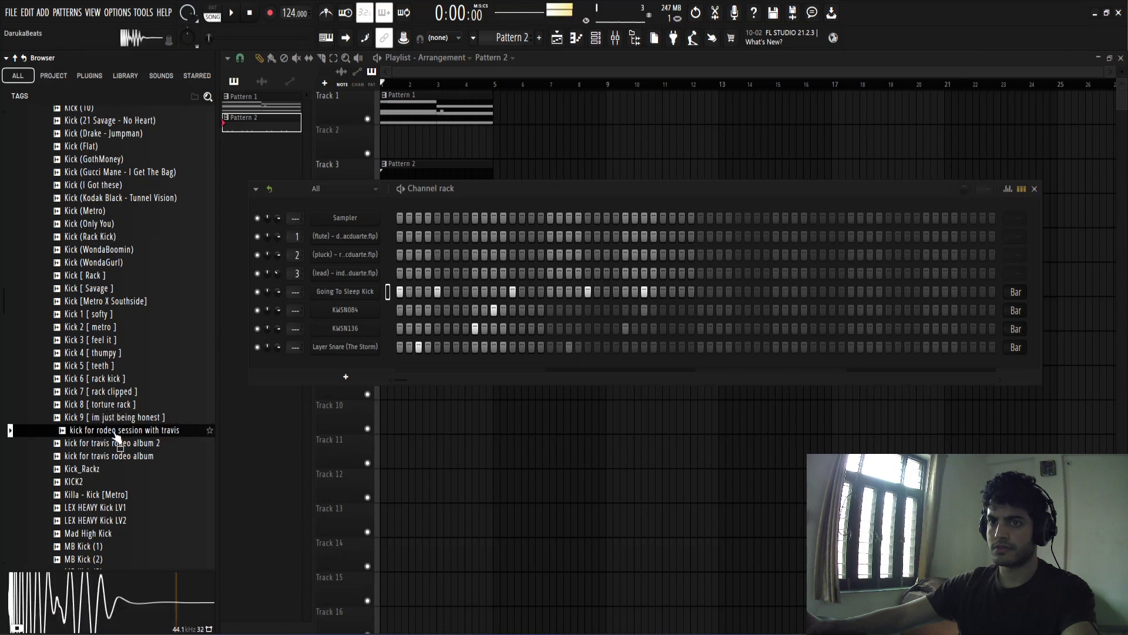
left_click(117, 432)
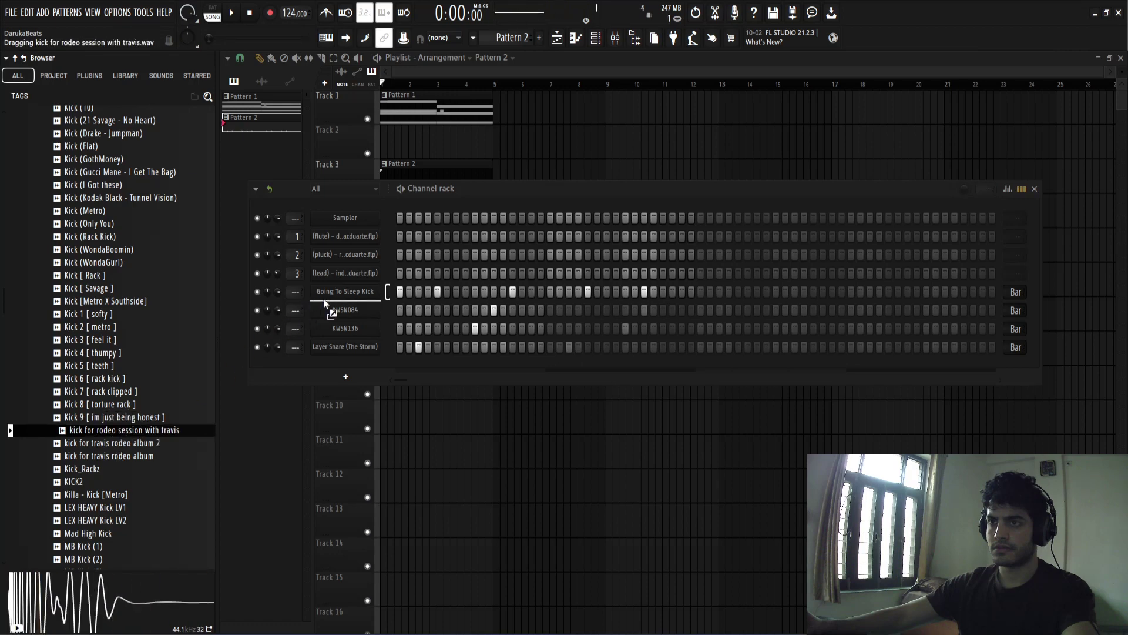
Audition both travis rodeo album kicks, LEX HEAVY Kick LV1 and LV2, and Killa - Kick [Metro]
left_click(119, 444)
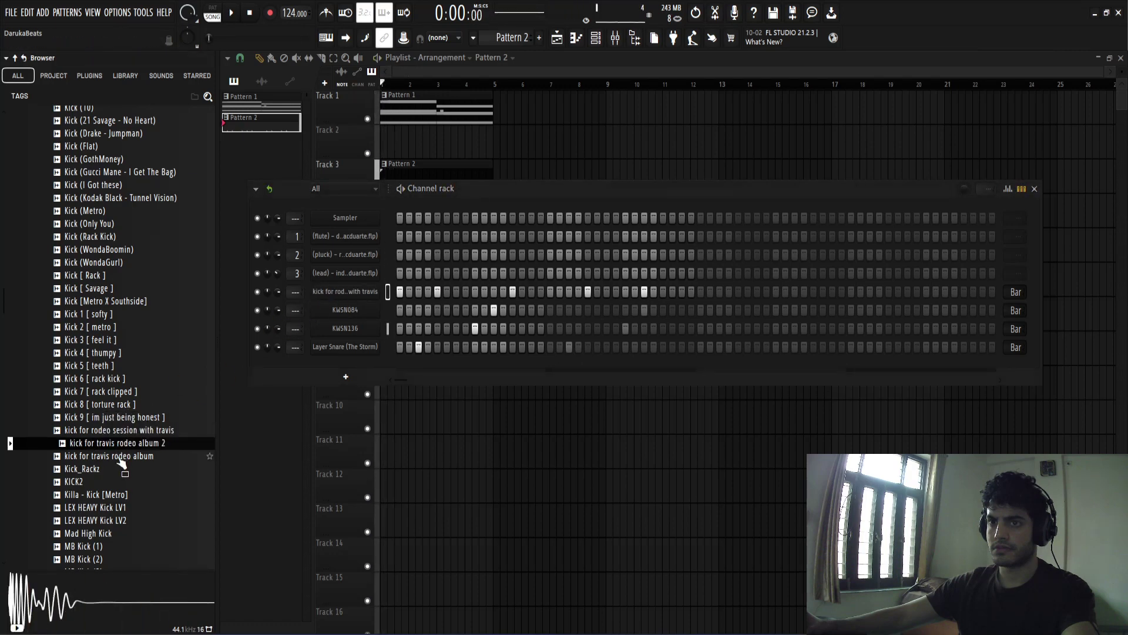
left_click(120, 456)
scroll(115, 411, "down", 4)
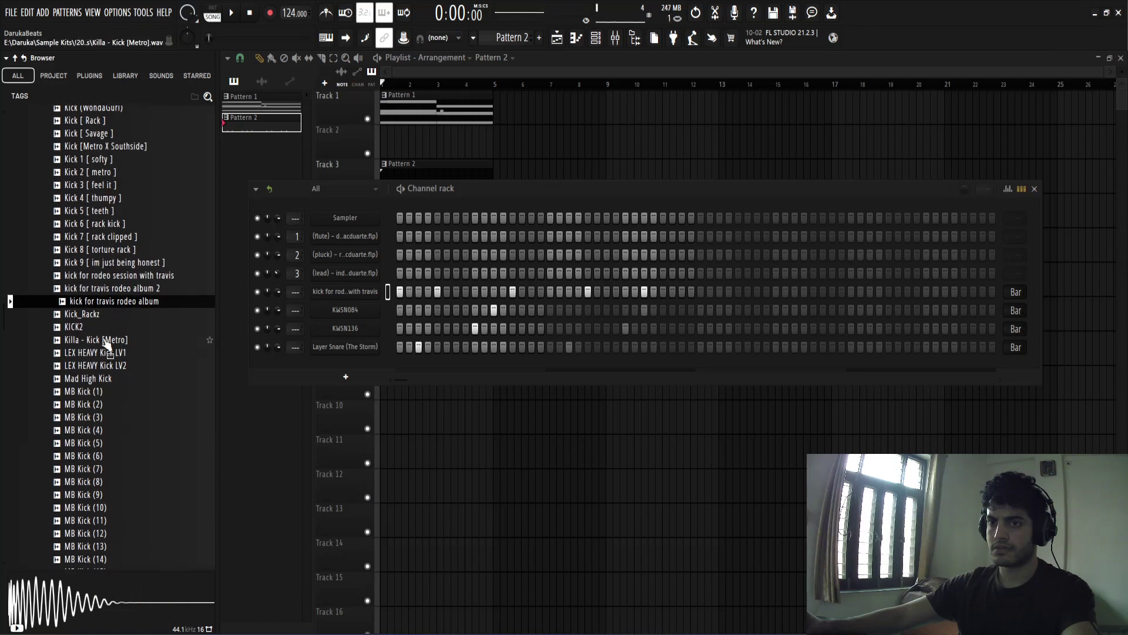
left_click(101, 353)
left_click(105, 365)
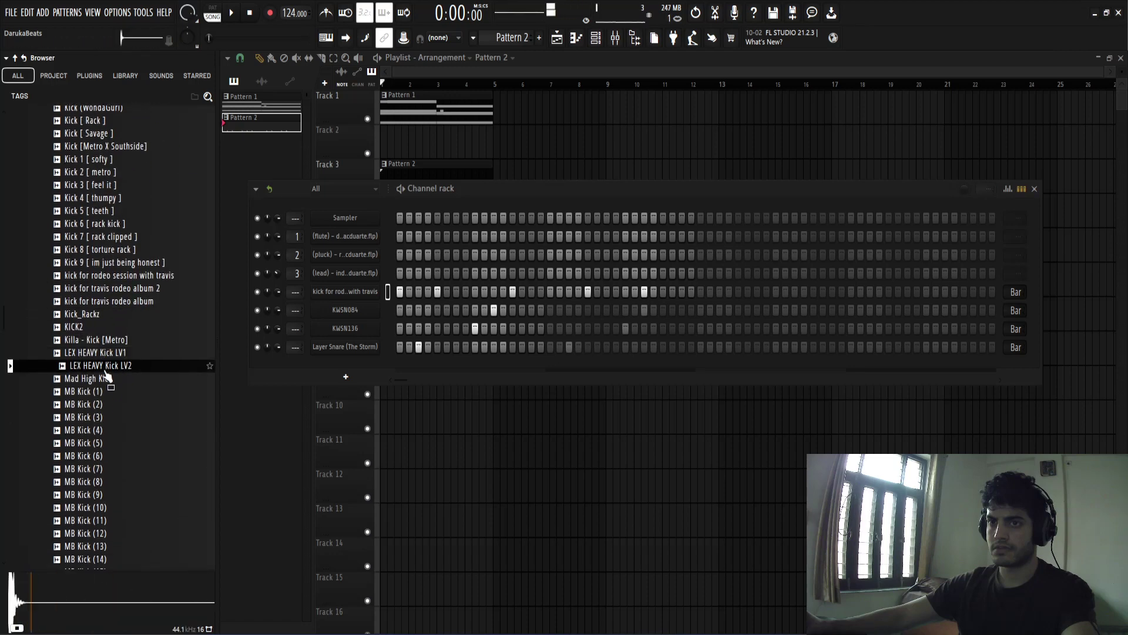
left_click(99, 341)
Compare Kick_Rackz with KICK2, swap Kick_Rackz into the kick channel and play the arrangement with it
left_click(91, 317)
left_click(88, 328)
left_click(93, 317)
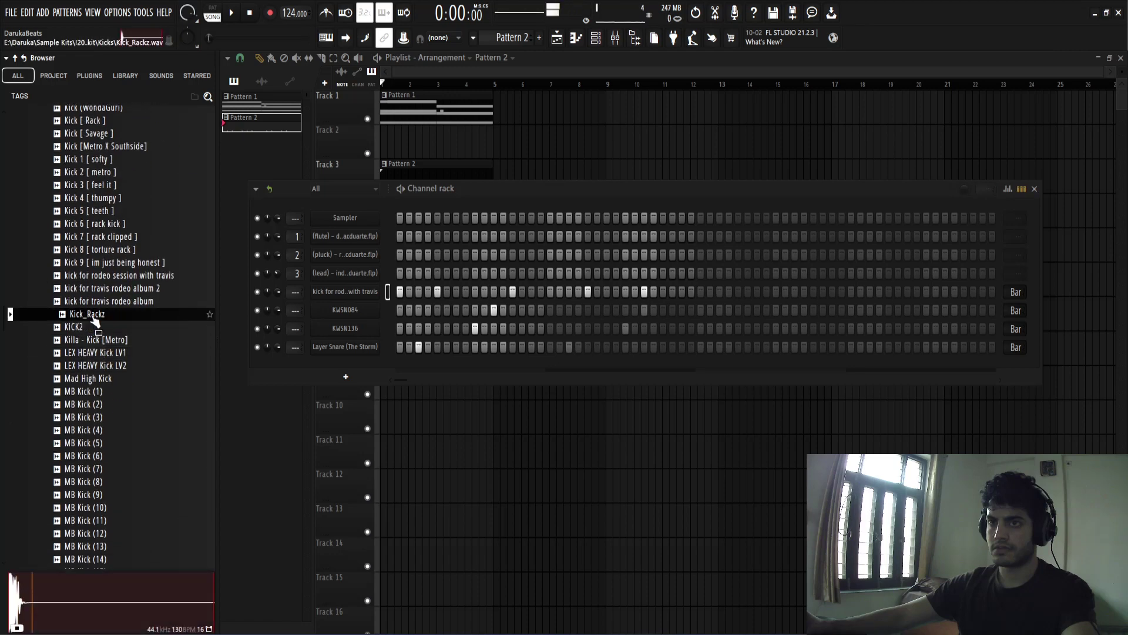
left_click_drag(349, 300, 349, 292)
key("space")
right_click(349, 291)
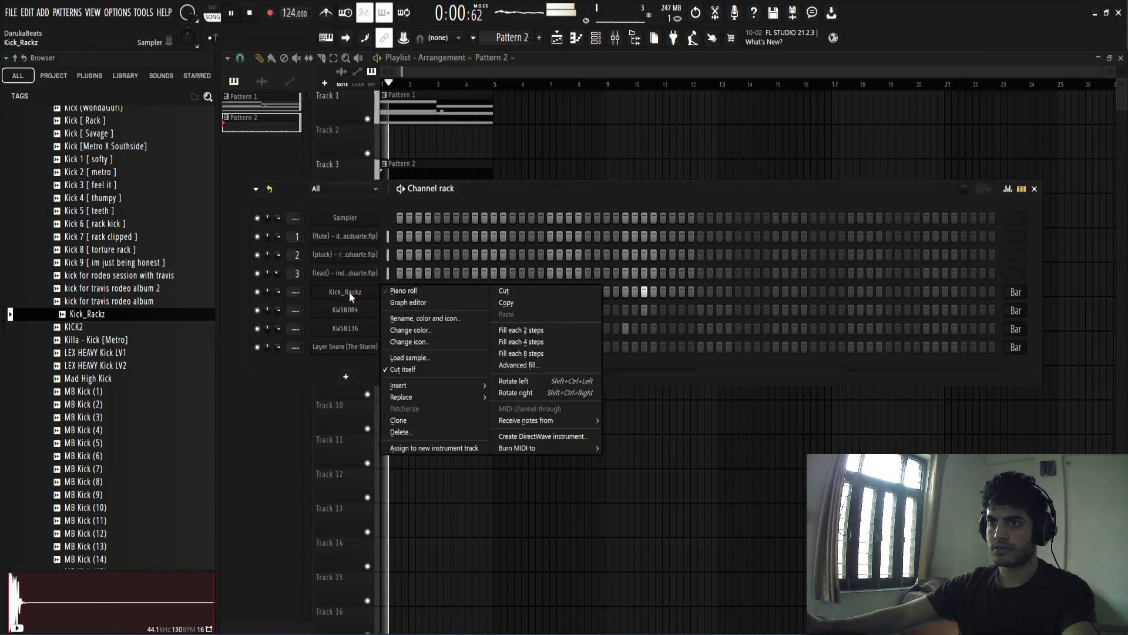
left_click(281, 380)
key("space")
Audition MB Kick samples including MB Kick (41), and Metro Boomin & Zaytoven kicks (1)
scroll(77, 434, "down", 6)
left_click(88, 339)
left_click(95, 445)
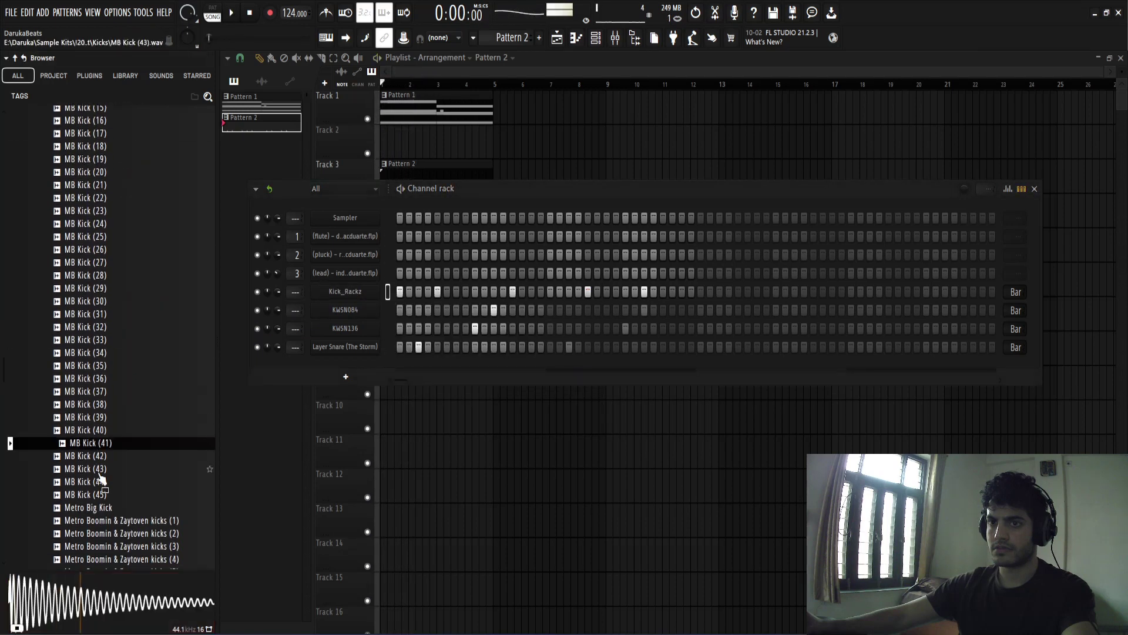
scroll(101, 479, "down", 4)
left_click(97, 366)
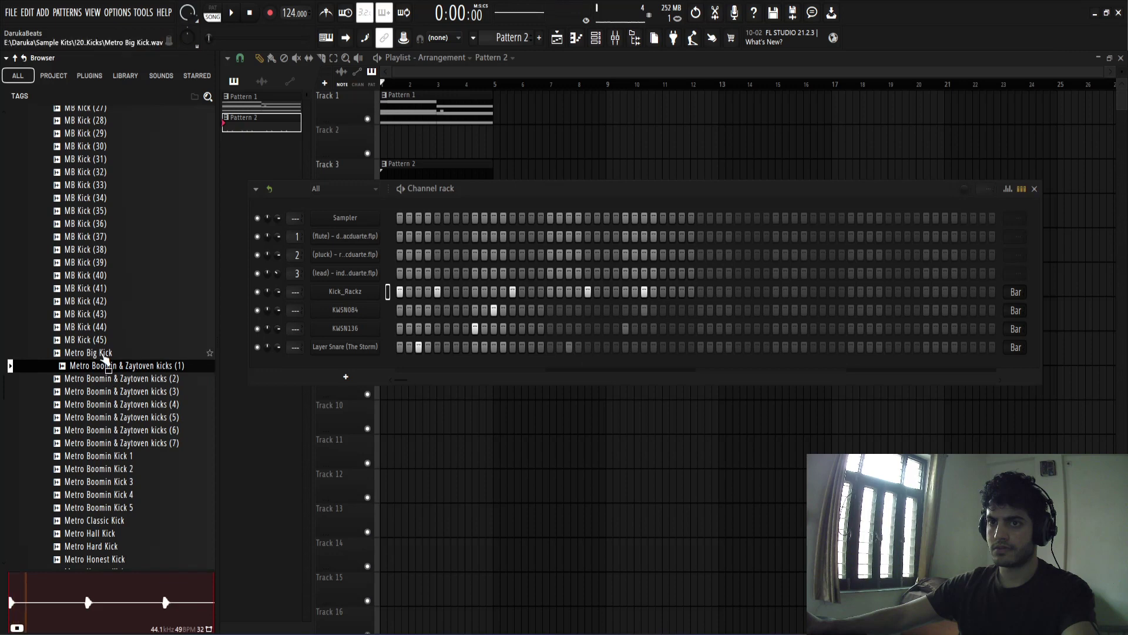
Replace the kick channel's sample with Metro Big Kick and listen to it in the arrangement
left_click_drag(104, 355, 337, 299)
scroll(93, 389, "down", 6)
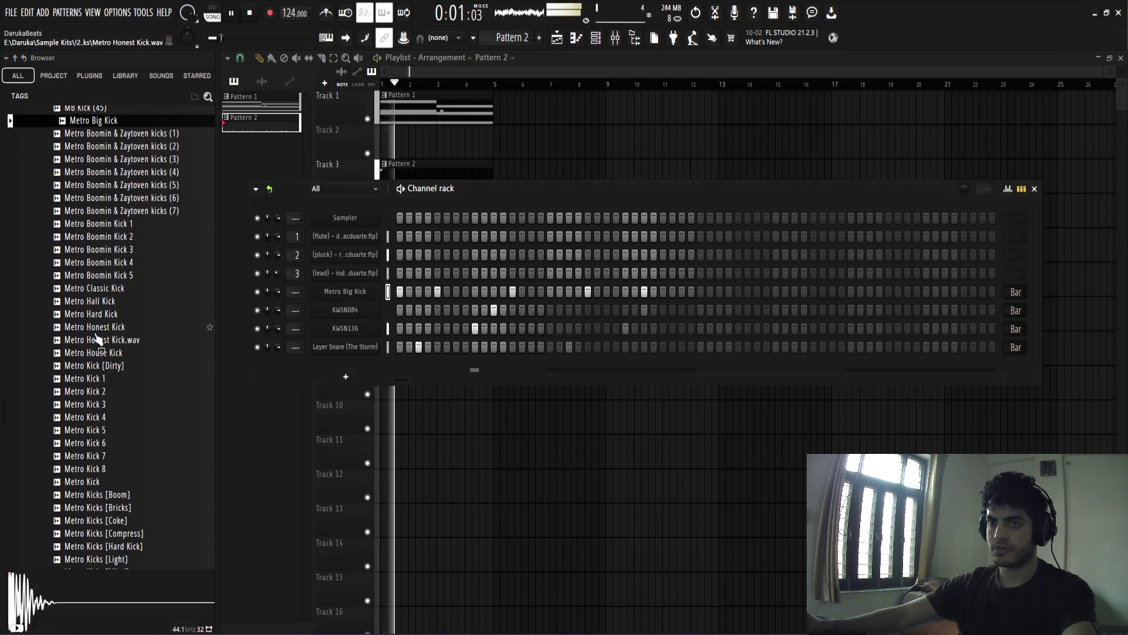
key("space")
Audition Metro Hard Kick and Metro Honest Kick, replace the kick channel's sample with Metro Hard Kick and play the arrangement
left_click(97, 314)
left_click(95, 327)
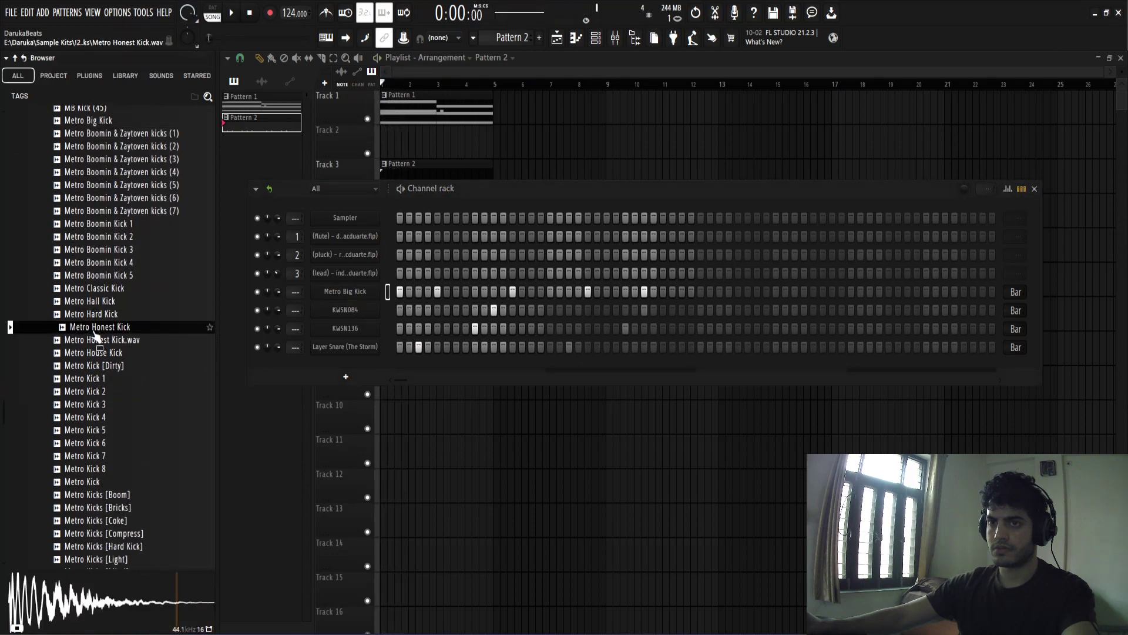
left_click_drag(98, 317, 370, 289)
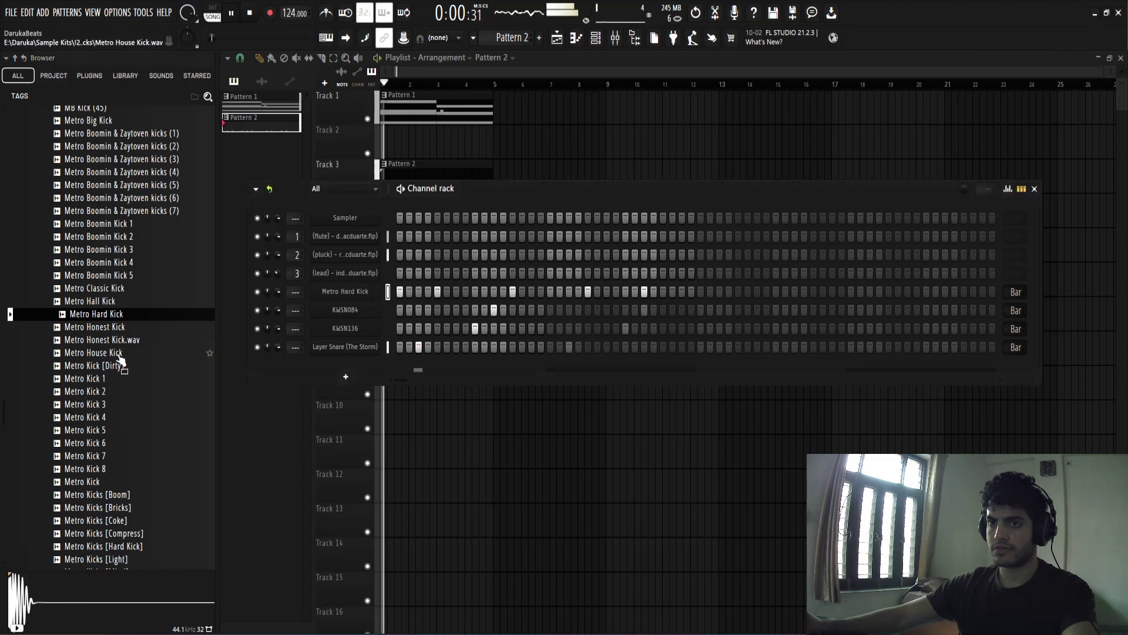
key("space")
Audition Metro House Kick, Metro Honest Kick.wav, Metro Kick 5 and the Metro Kicks Boom, Bricks, Coke and Hard Kick samples
left_click(103, 353)
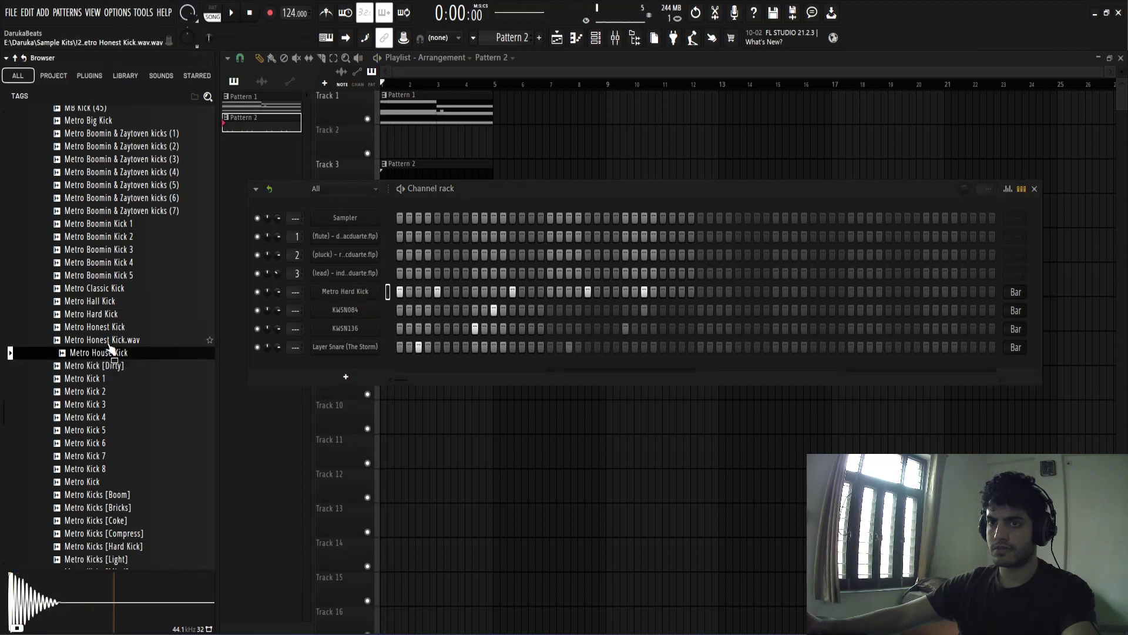
left_click(108, 341)
left_click(112, 430)
left_click(113, 495)
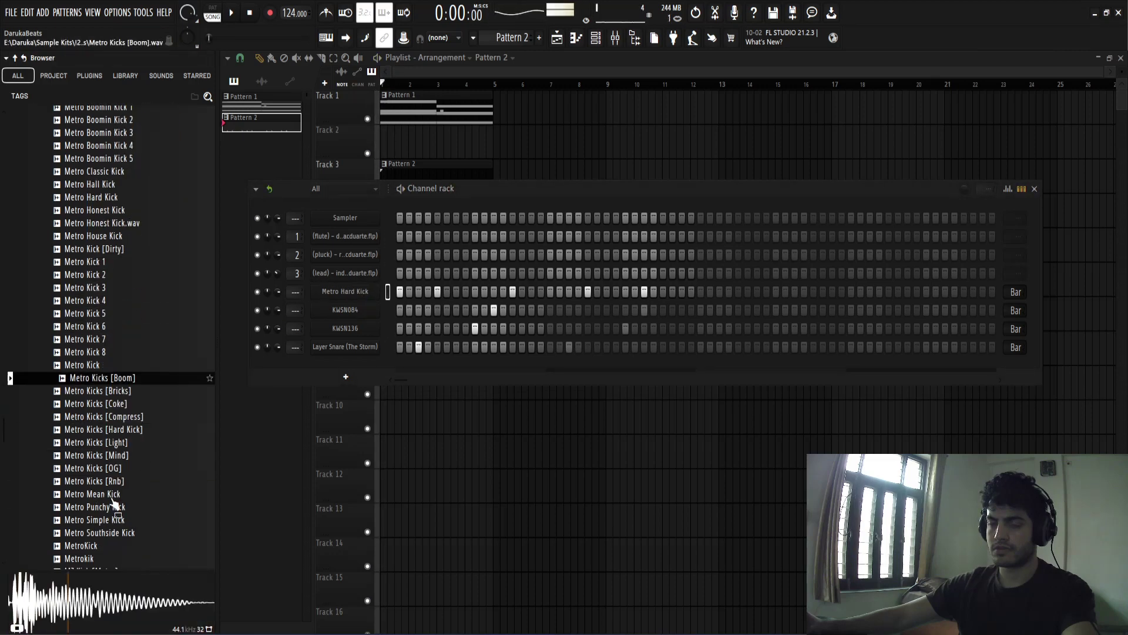
left_click(114, 275)
left_click(114, 289)
left_click(115, 314)
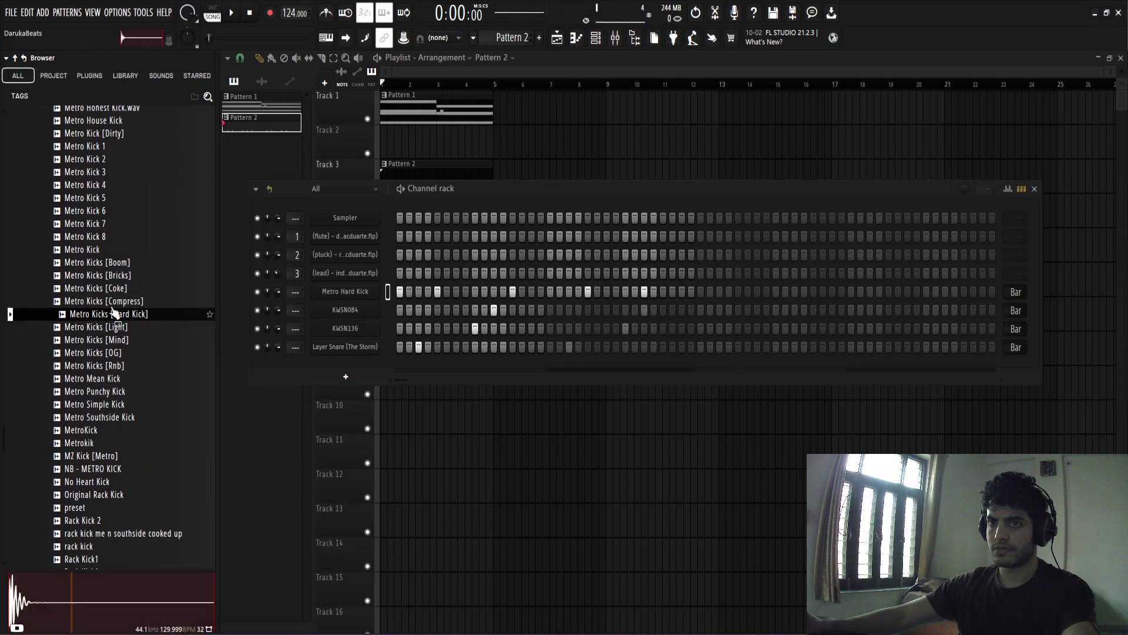
Audition Metro Kicks [Light] and [Mind], the Metro Punchy, Simple and Southside kicks, NB - METRO KICK and Original Rack Kick
left_click(115, 328)
left_click(115, 339)
left_click(114, 391)
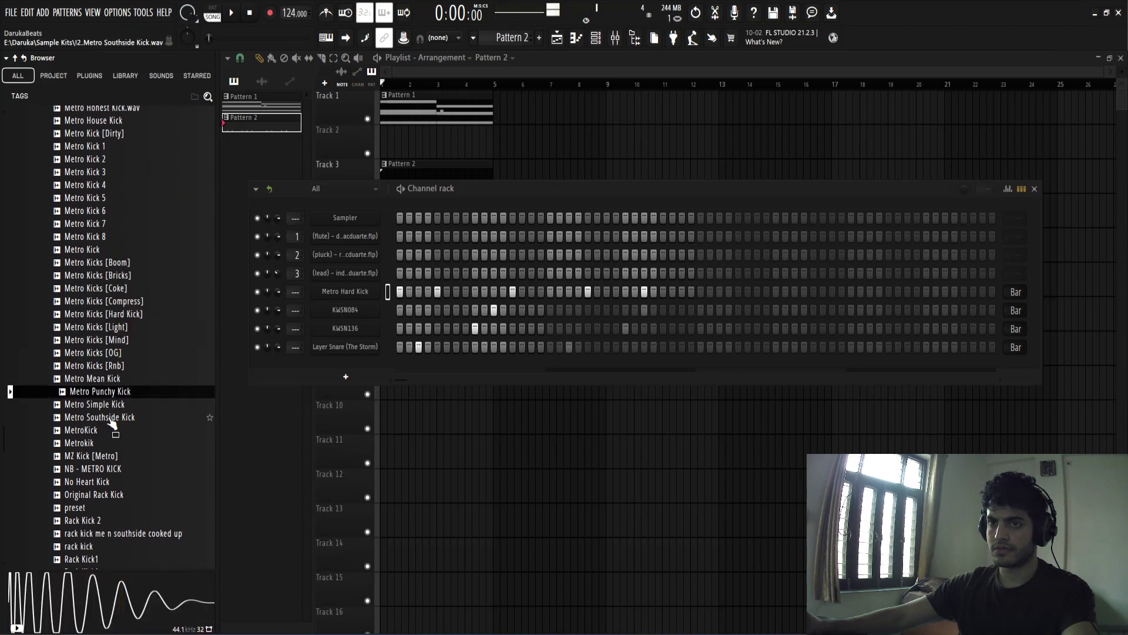
left_click(109, 404)
left_click(109, 417)
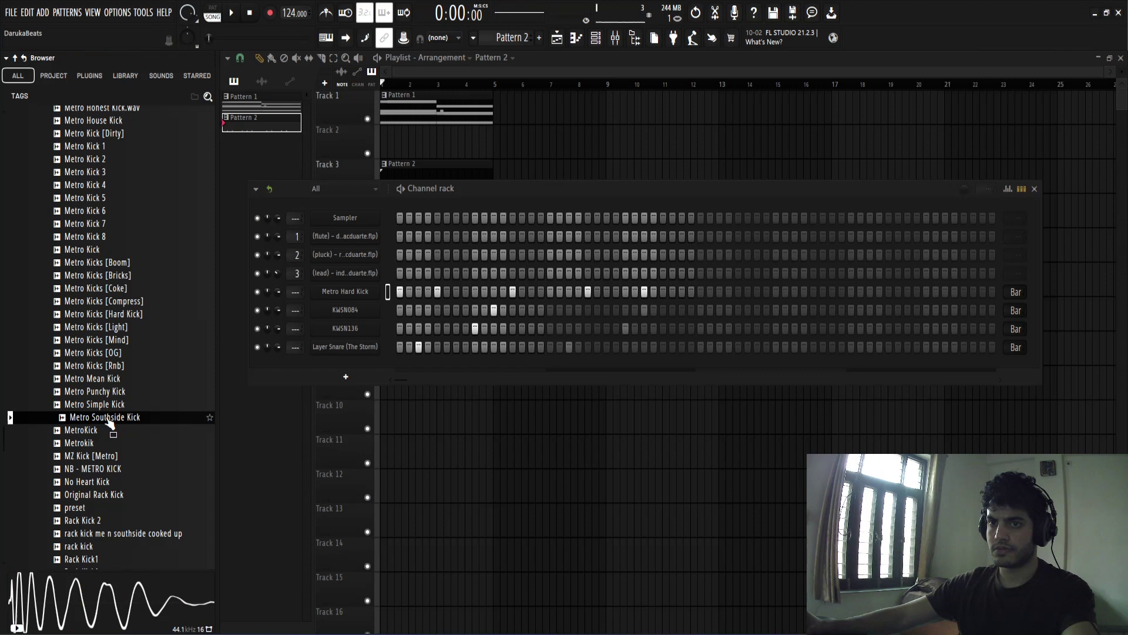
left_click(110, 468)
left_click(107, 494)
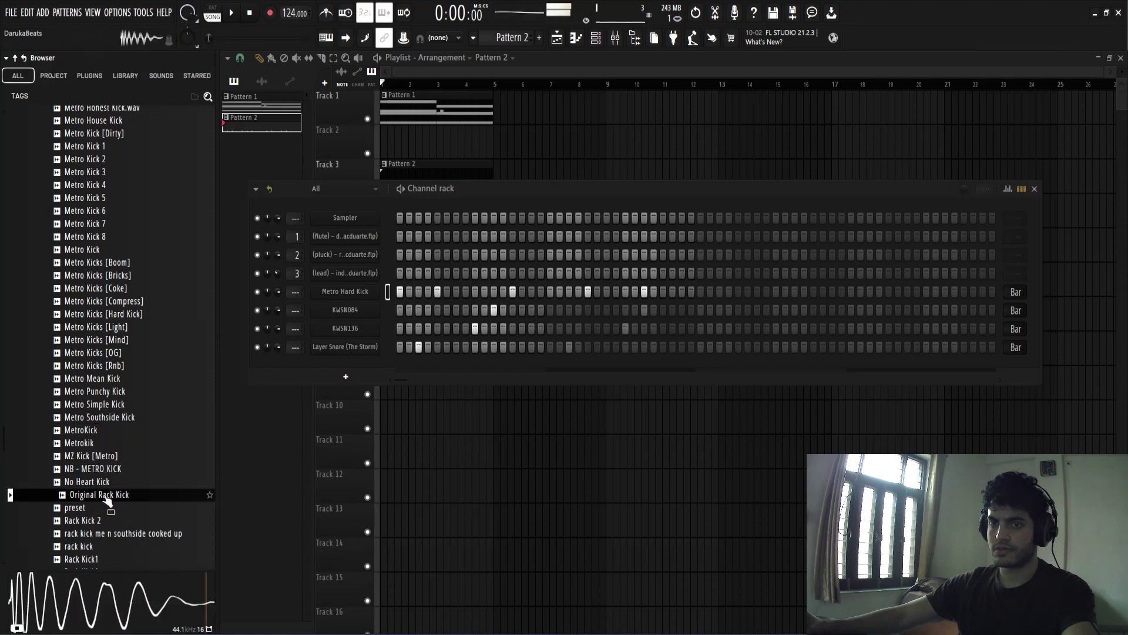
Audition rack kick me n southside cooked up, send dis kick to lil bro metro and the so icey boyz kick
scroll(107, 498, "down", 4)
left_click(139, 379)
left_click(111, 441)
scroll(108, 435, "down", 6)
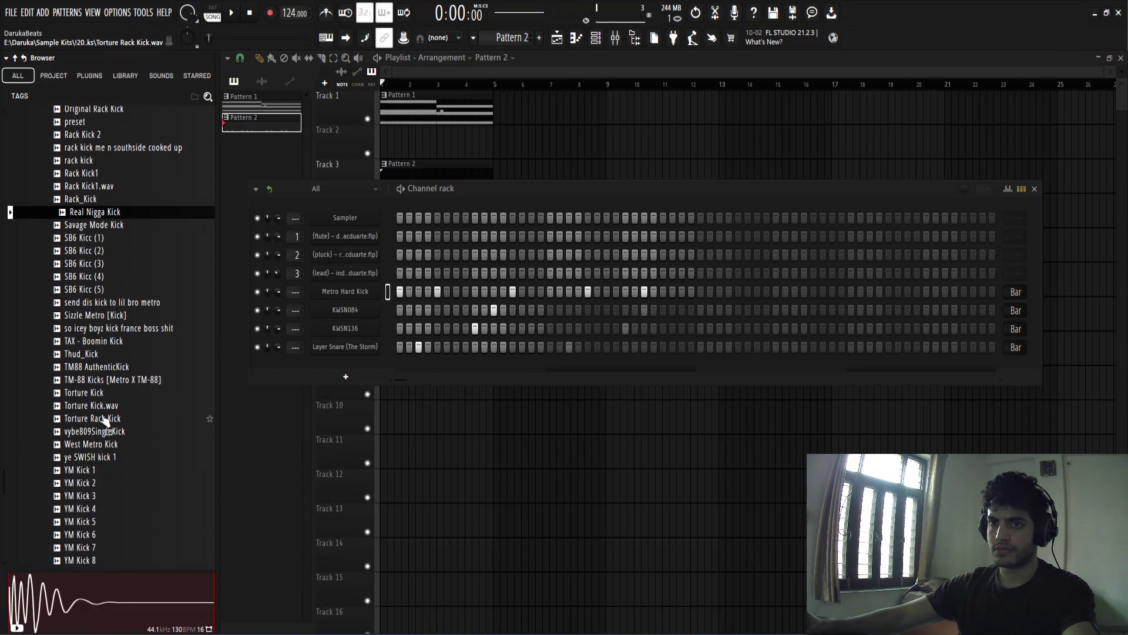
left_click(110, 302)
left_click(114, 326)
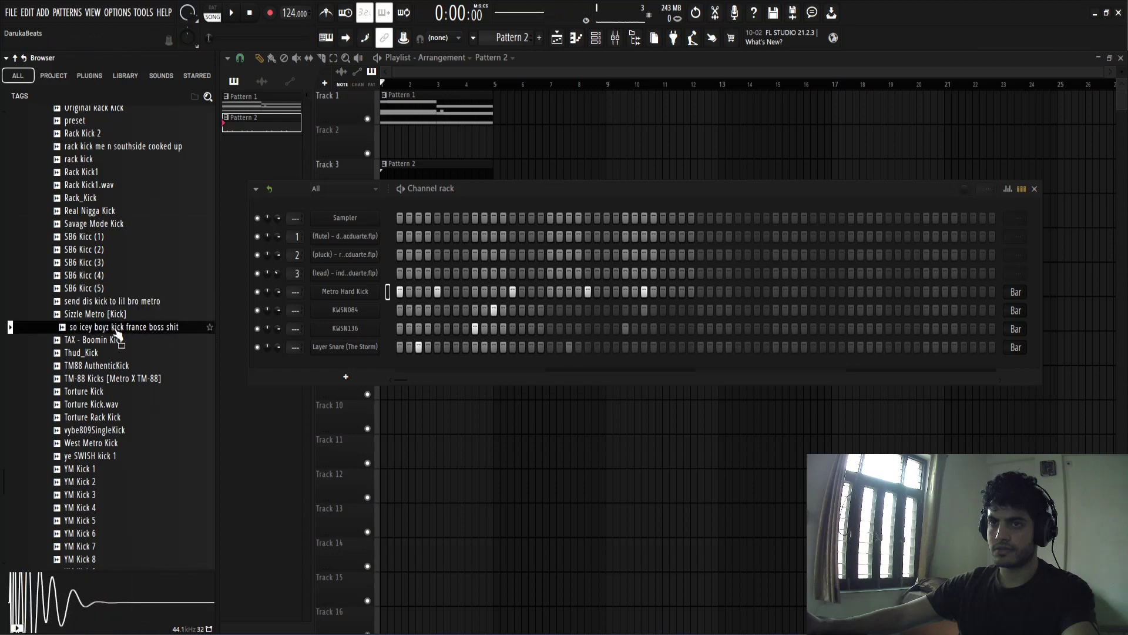
Audition Thud_Kick and TAX - Boomin Kick, load TAX - Boomin Kick into the kick channel and play the arrangement
left_click(111, 354)
left_click(110, 340)
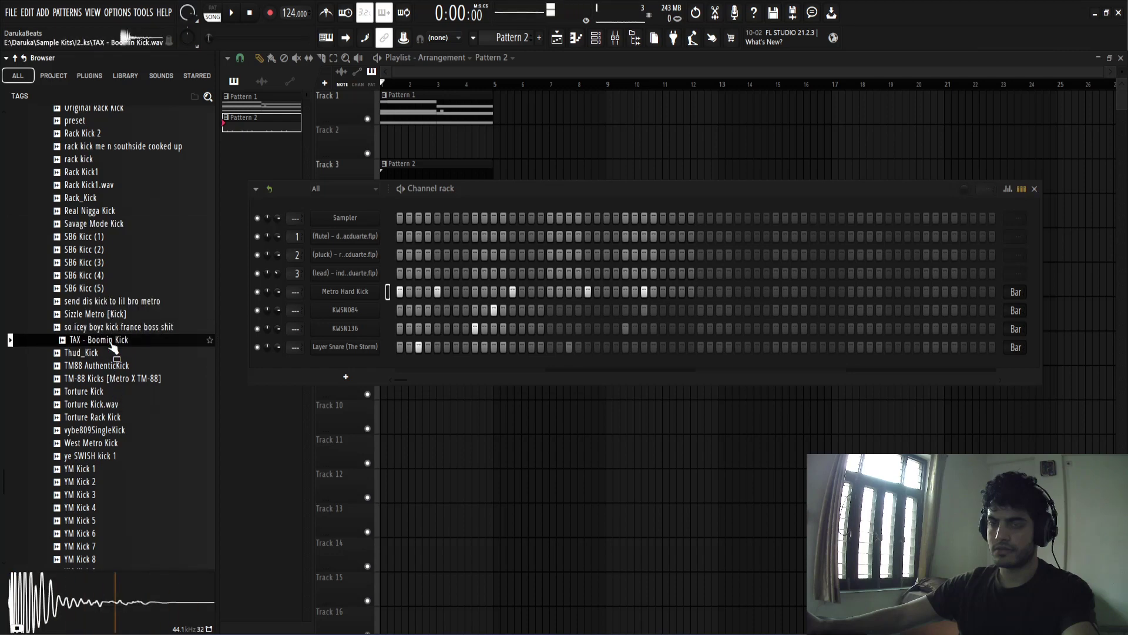
left_click(358, 293)
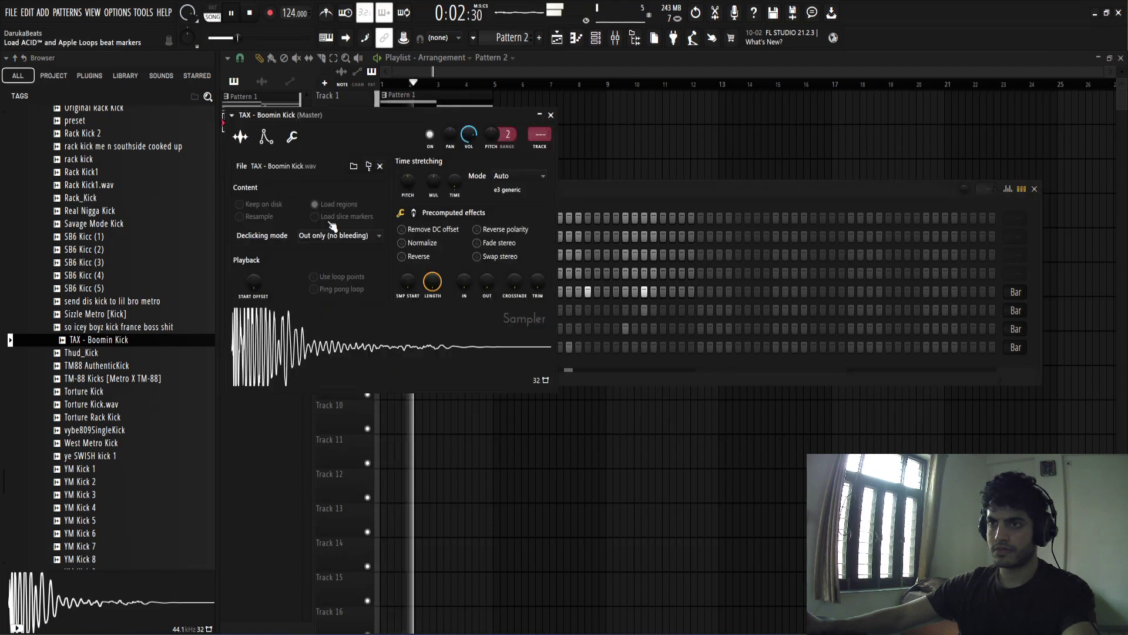
left_click(517, 176)
left_click(509, 188)
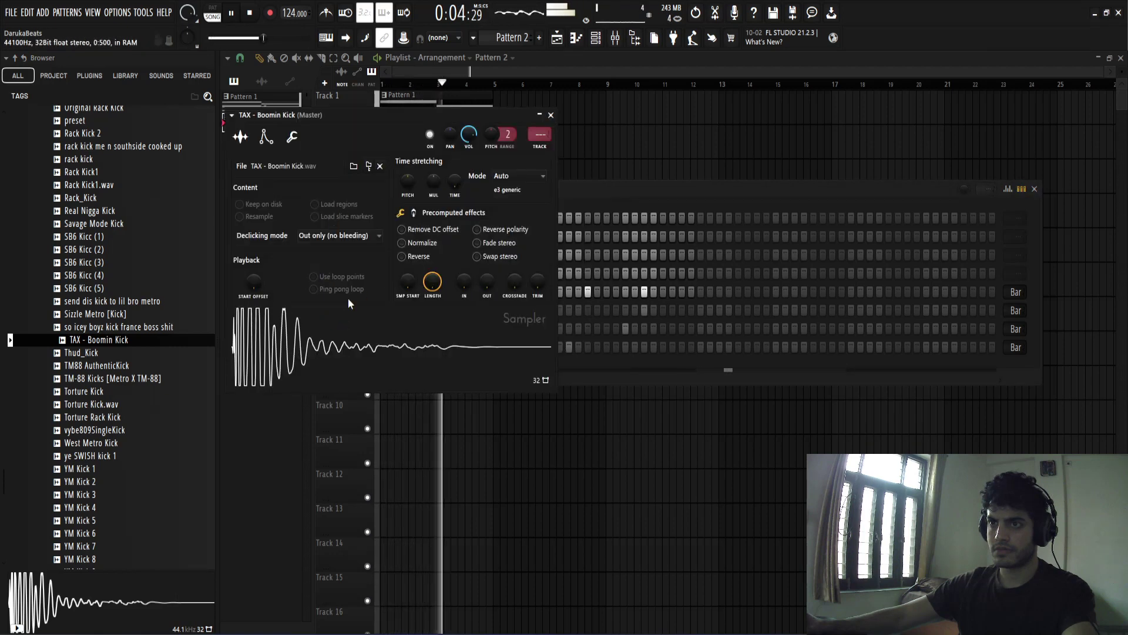
left_click(551, 114)
Collapse the drumkit's Kicks folder in the browser and hide the channel rack
scroll(70, 347, "up", 20)
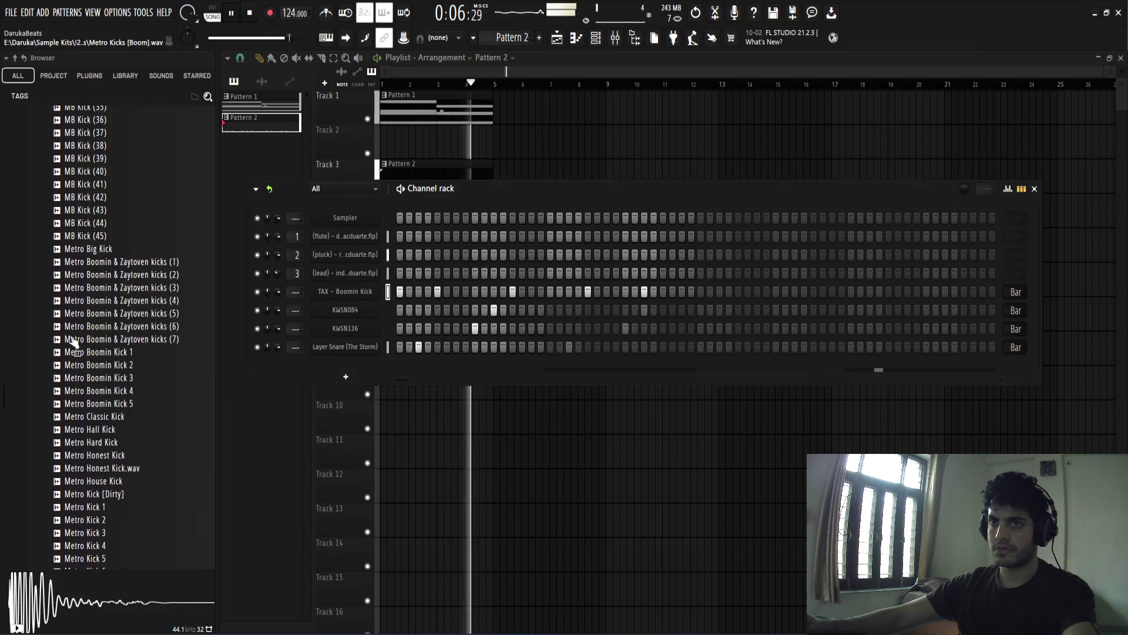
scroll(69, 348, "up", 20)
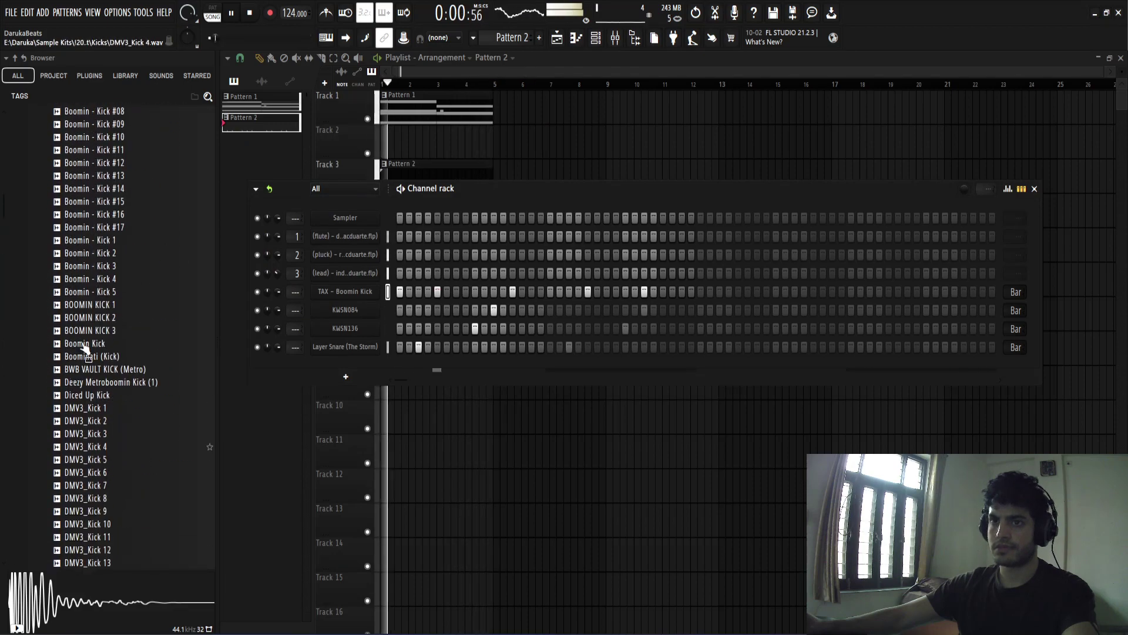
scroll(70, 376, "up", 7)
scroll(83, 473, "down", 6)
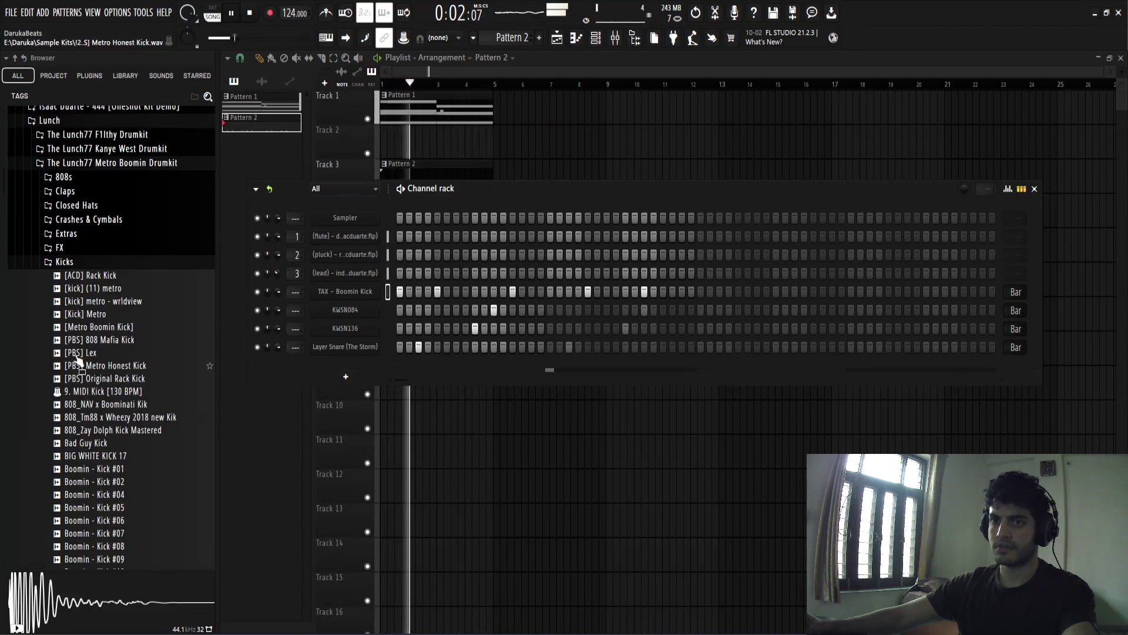
left_click(91, 263)
key("F6")
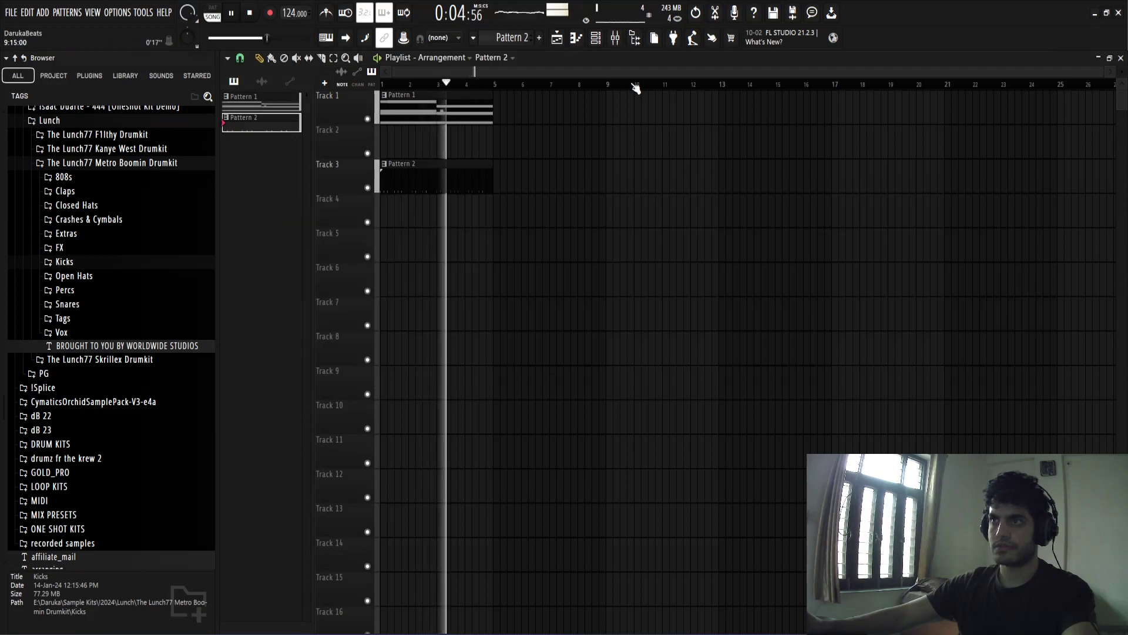
In the mixer, open Cymatics Deja Vu on the ddd track and set its mix to 30%
left_click(615, 43)
left_click(513, 150)
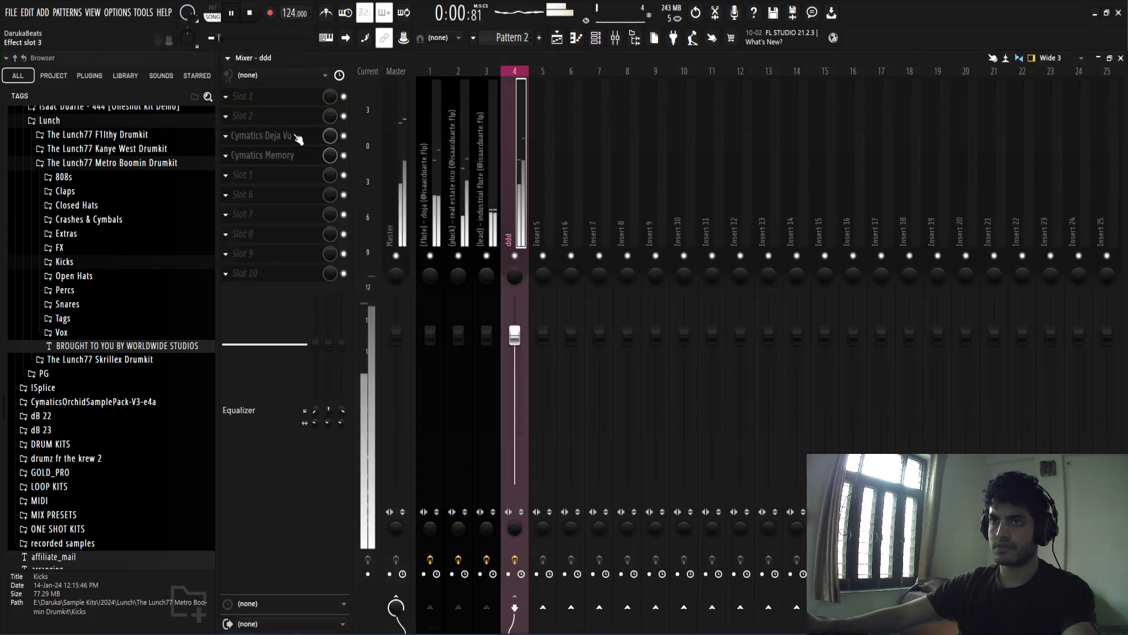
left_click(297, 137)
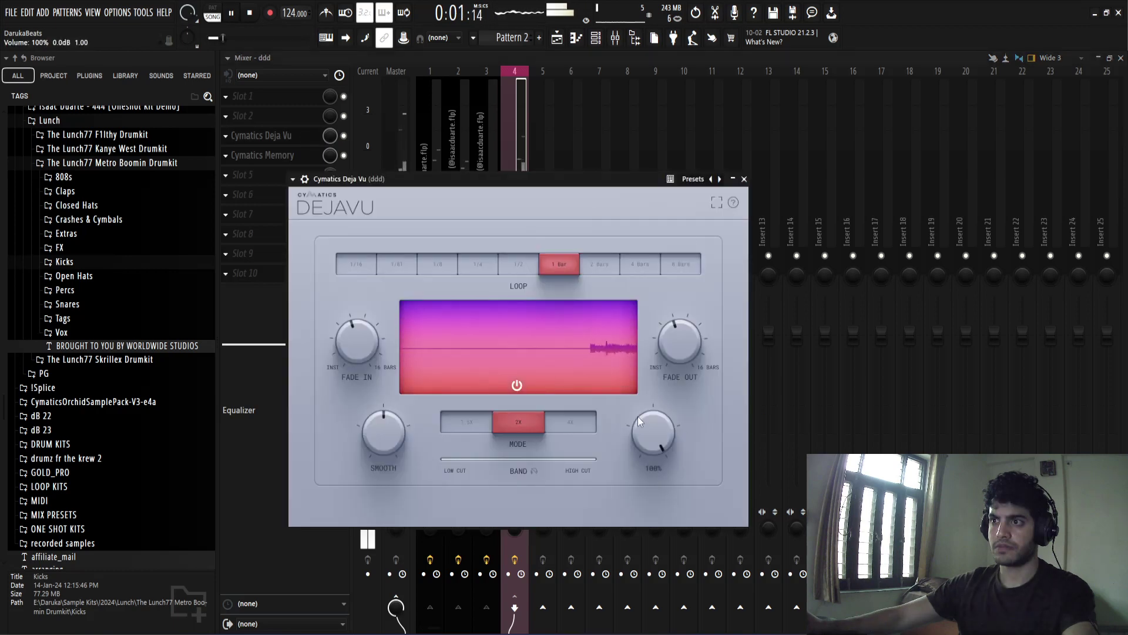
left_click_drag(636, 467, 636, 528)
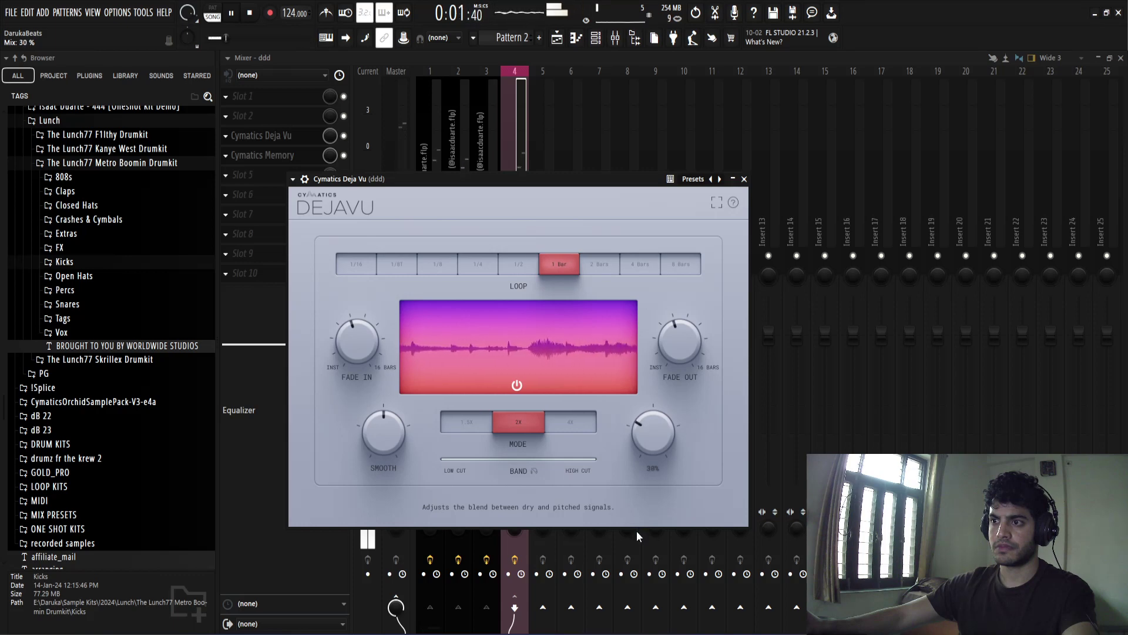
left_click(744, 179)
Add Fruity Parametric EQ 2 to the ddd mixer track and load the Sample Maker - Low Cut preset
left_click(253, 175)
left_click(484, 330)
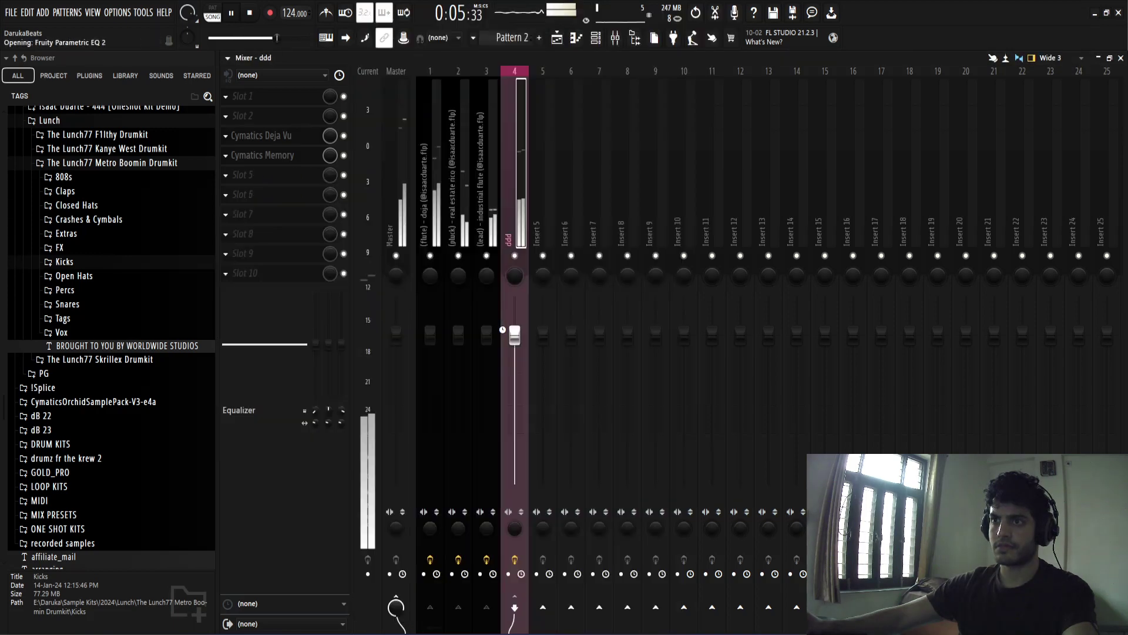
left_click(658, 216)
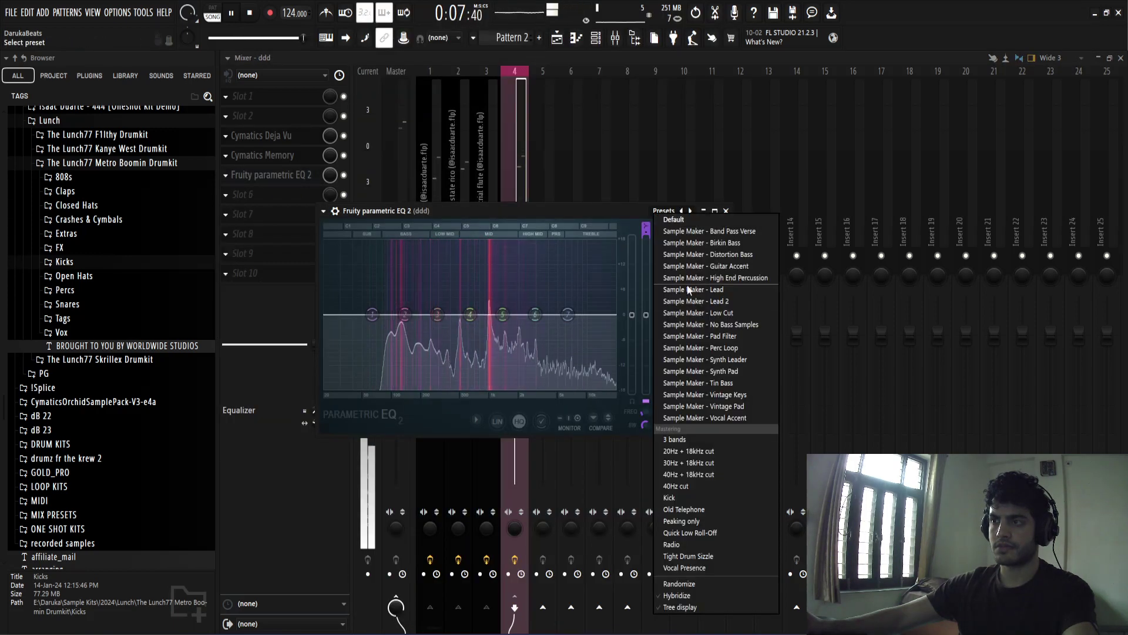
left_click(686, 304)
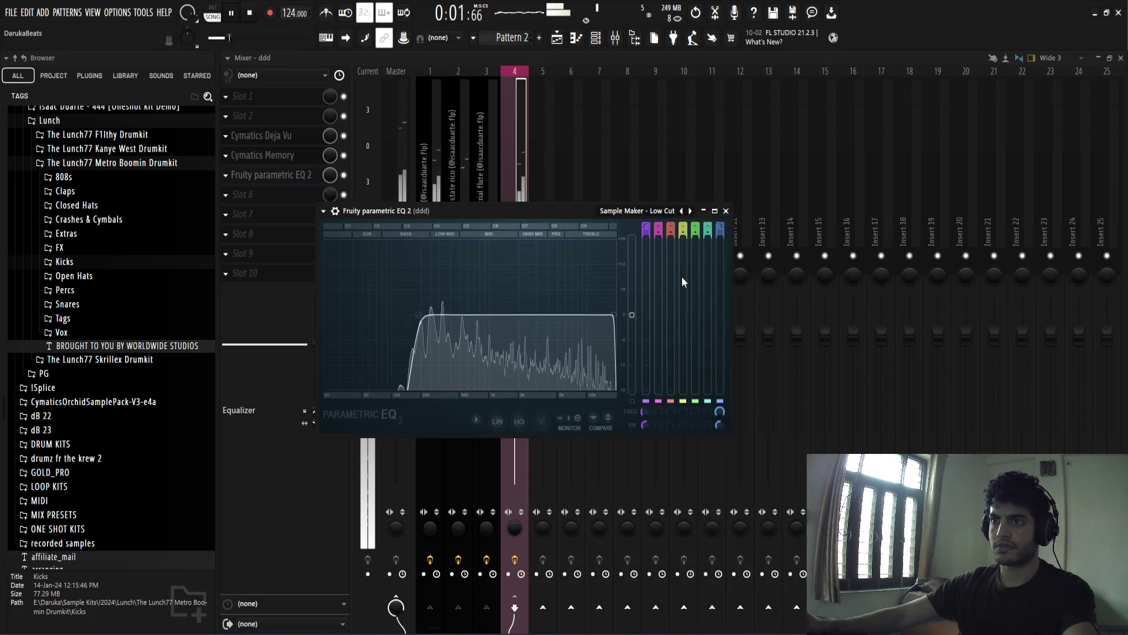
left_click(726, 211)
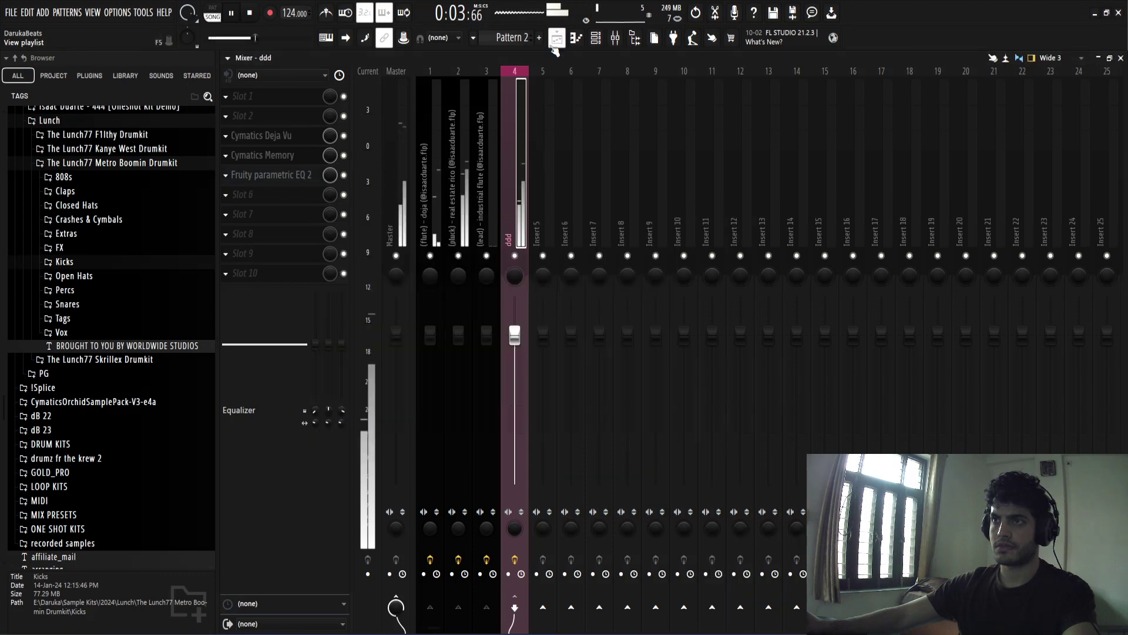
Lower the low-cut frequency slightly in the ddd track's Parametric EQ 2, and return to the playlist and channel rack
left_click(554, 44)
left_click(615, 44)
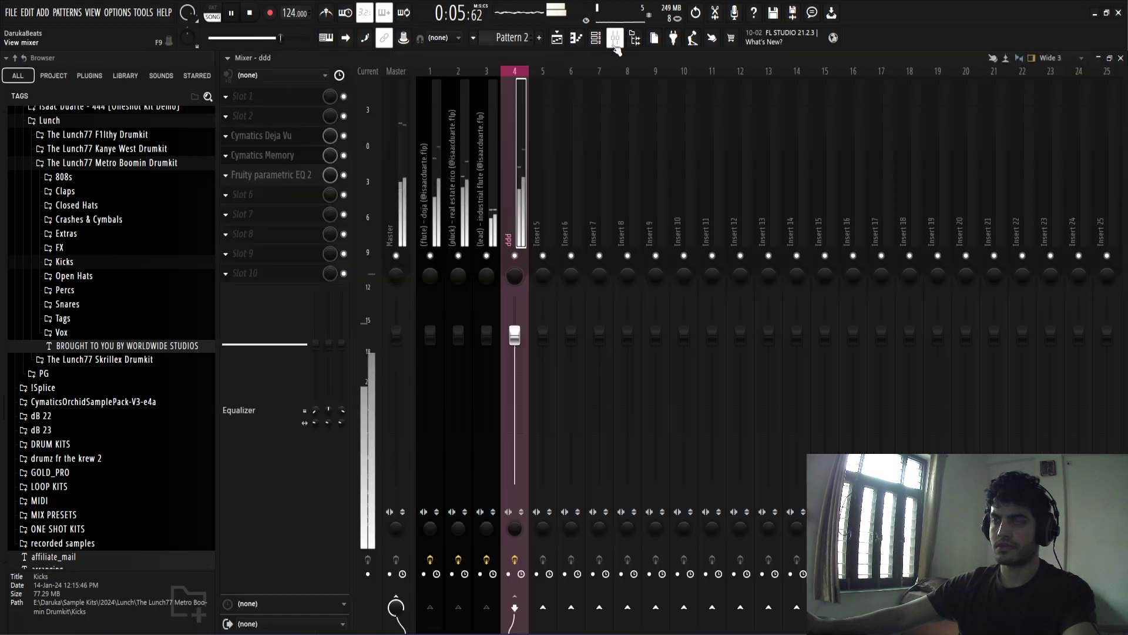
left_click(271, 175)
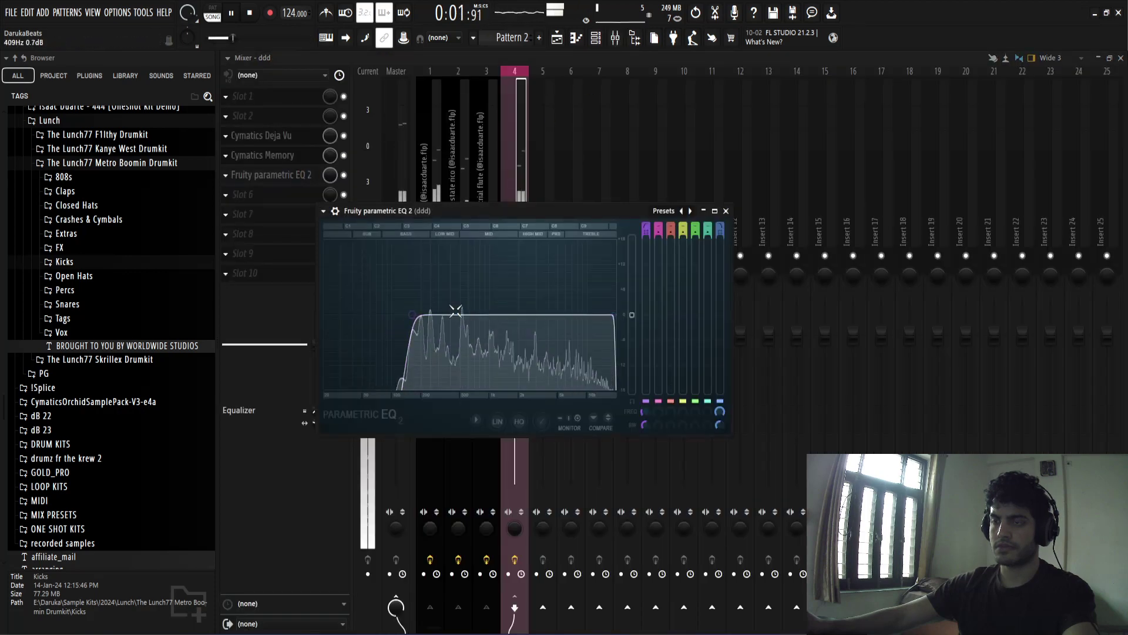
left_click(726, 211)
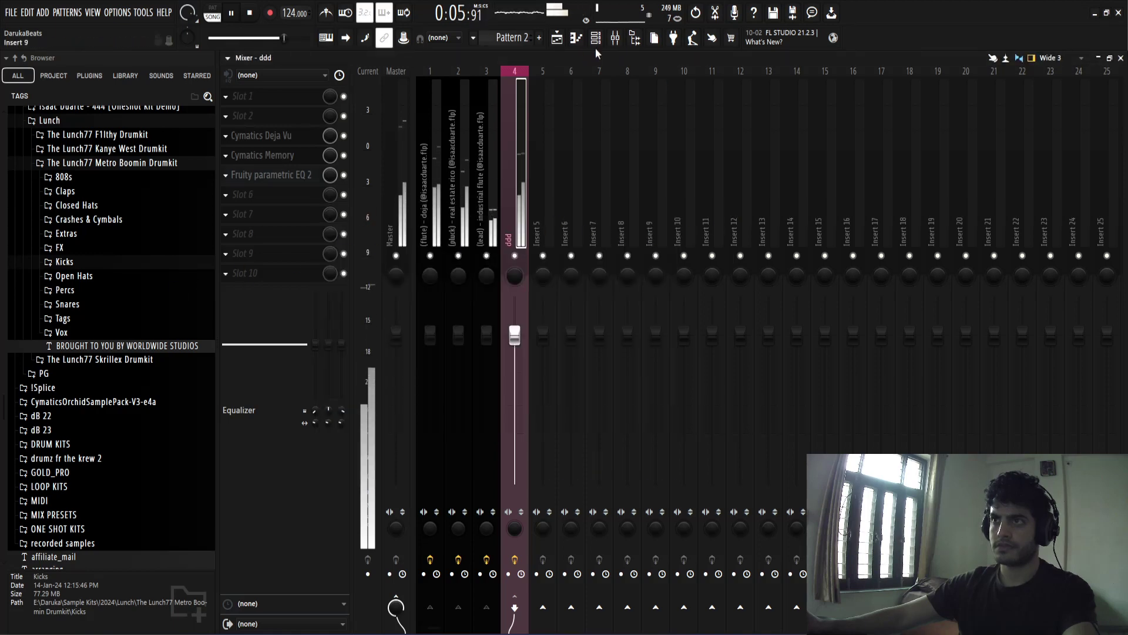
left_click(558, 40)
left_click(596, 39)
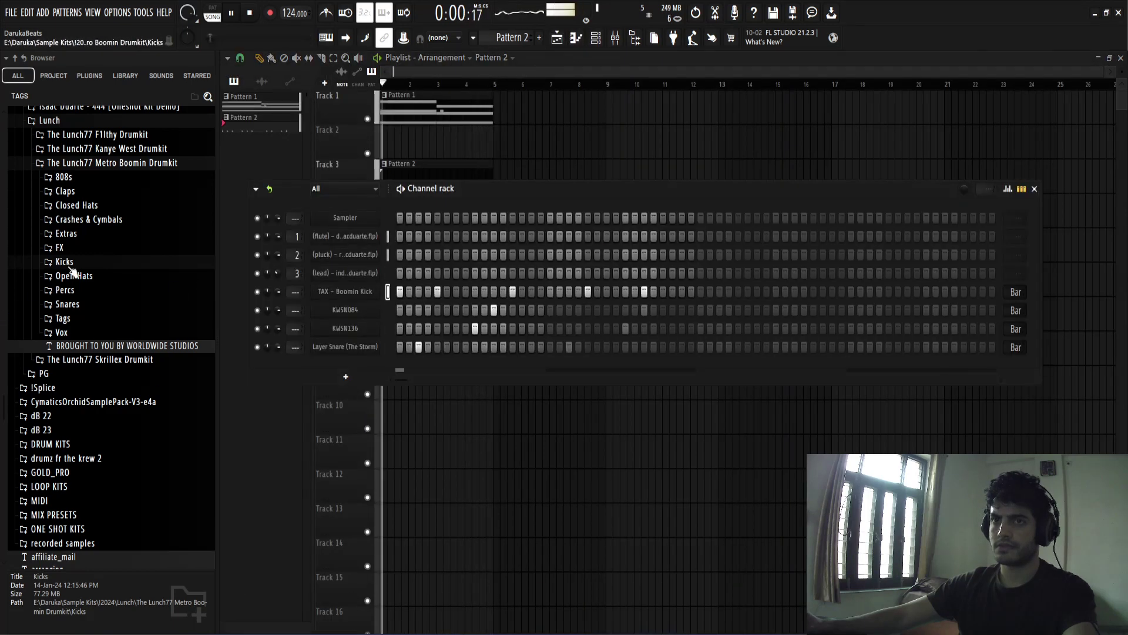
Open the drumkit's Closed Hats folder and audition Boom Hat(4), Boomin - Hat Closer #13 and BOOMIN HAT 2 over the beat
scroll(71, 269, "up", 3)
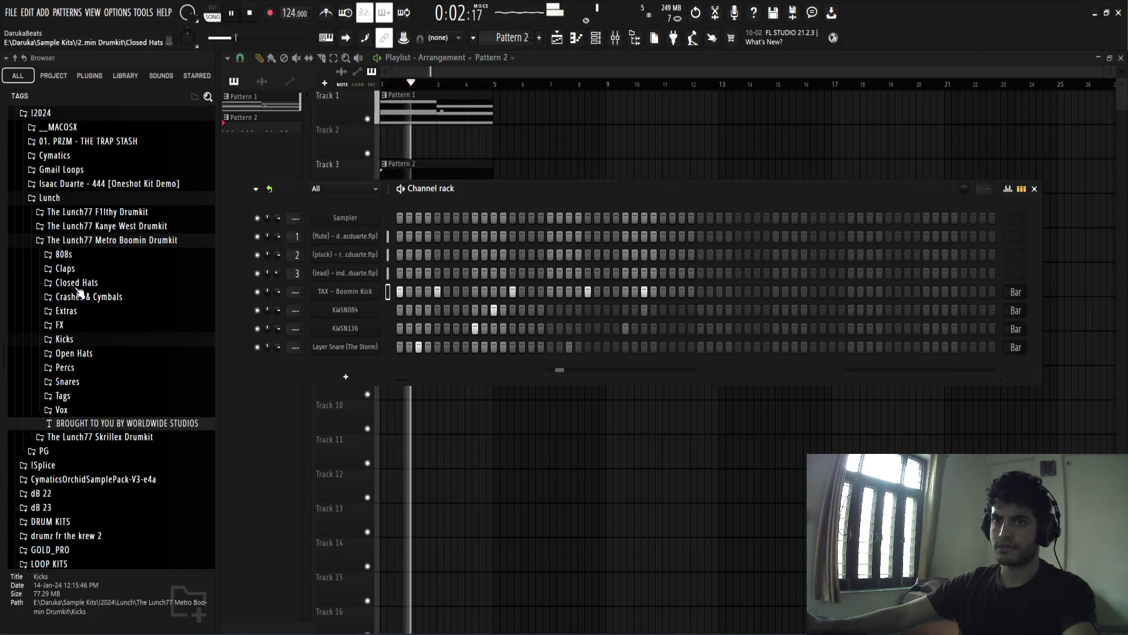
left_click(77, 287)
left_click(88, 425)
scroll(87, 452, "down", 6)
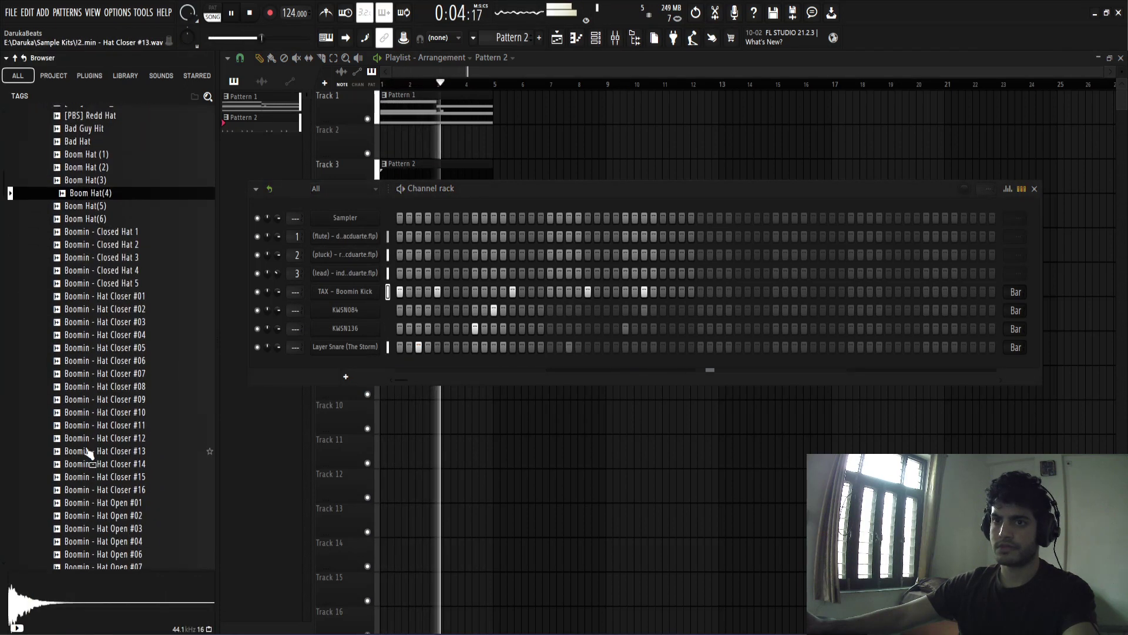
left_click(86, 451)
scroll(88, 452, "down", 6)
left_click(100, 402)
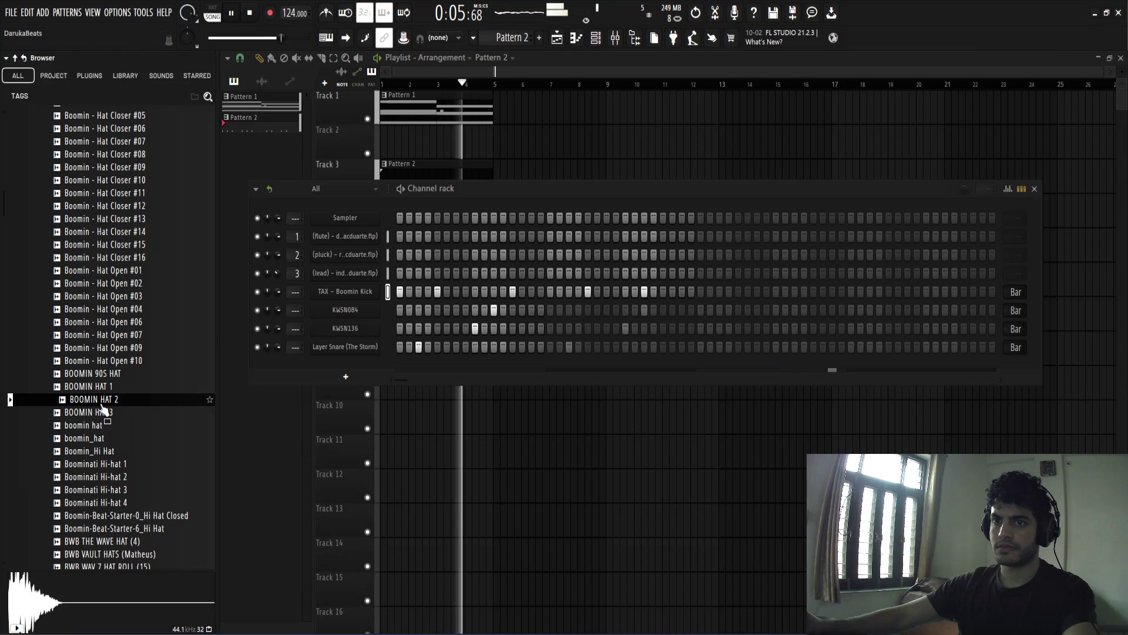
Audition boomin_hat, Boomin_Hi Hat, Boominati Hi-hat 2, Boomin-Beat-Starter-6_Hi Hat and Boominati Hi-hat 4
left_click(92, 440)
left_click(93, 451)
left_click(92, 478)
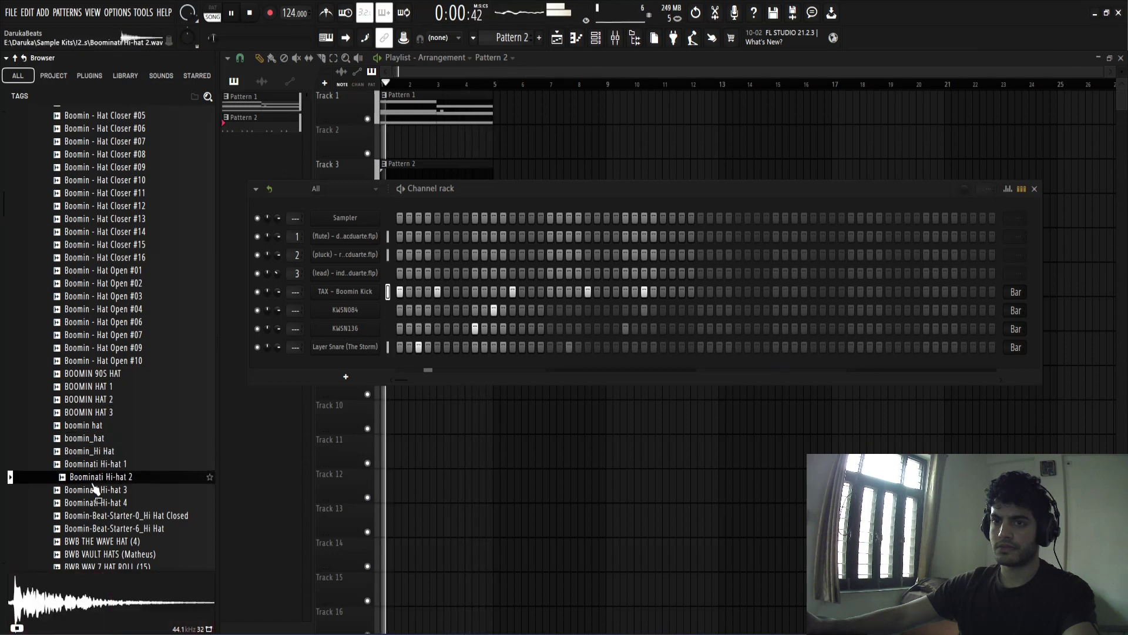
left_click(94, 527)
left_click(99, 504)
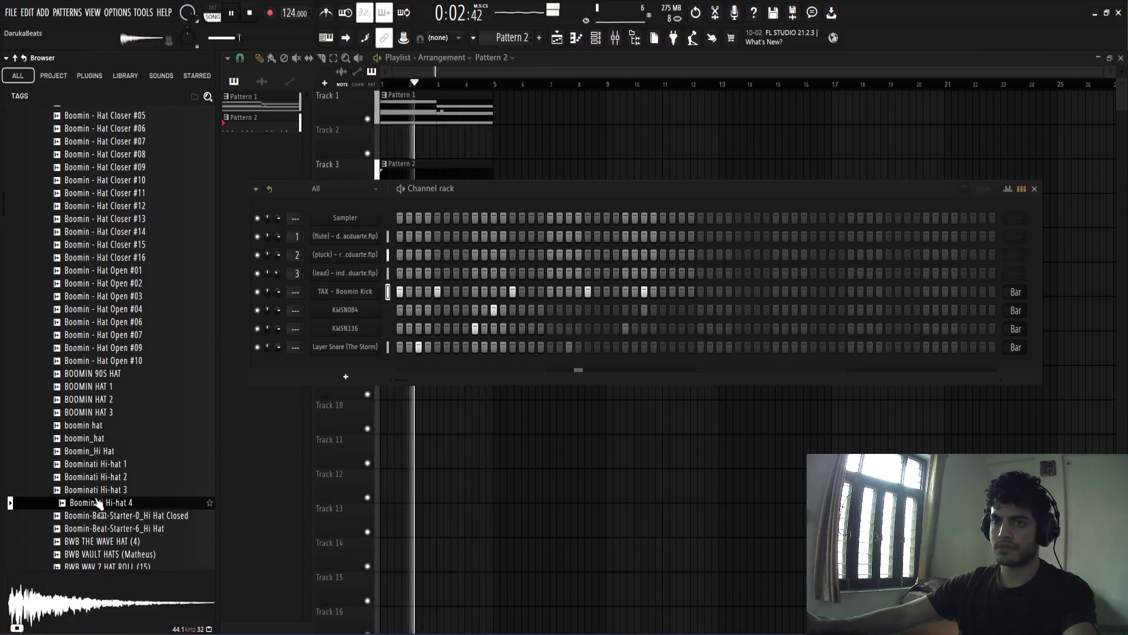
Audition BWB WAV R US HAT (15), ClosedHat_Crystal, ClosedHat_Trap and DMV3_Hi Hat 7 through 10
scroll(99, 504, "down", 4)
left_click(96, 426)
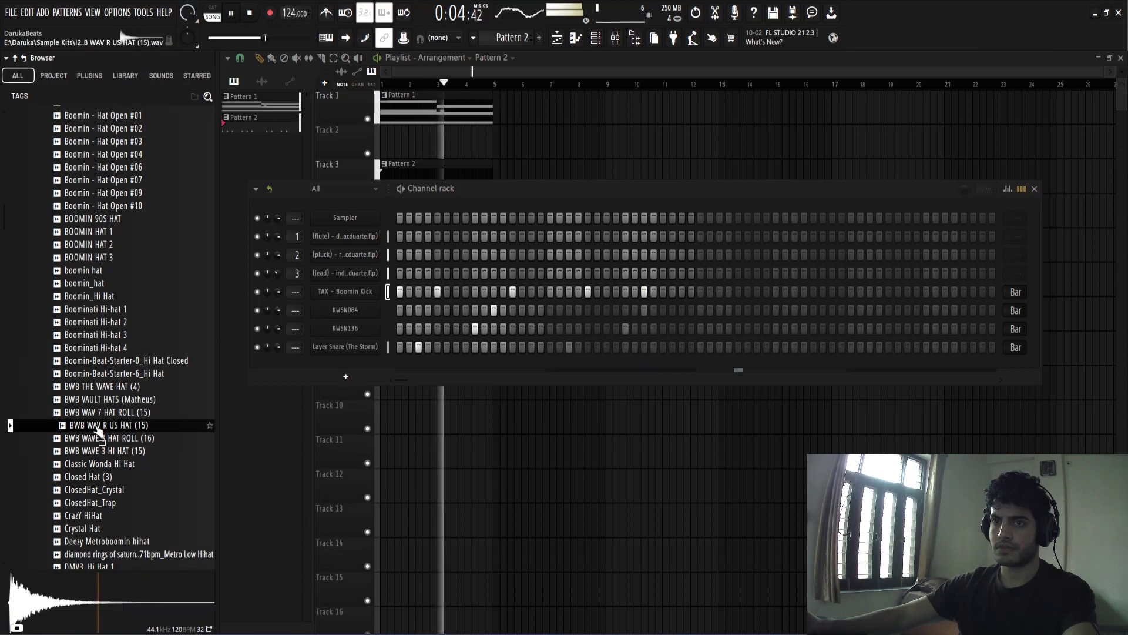
left_click(97, 491)
left_click(97, 503)
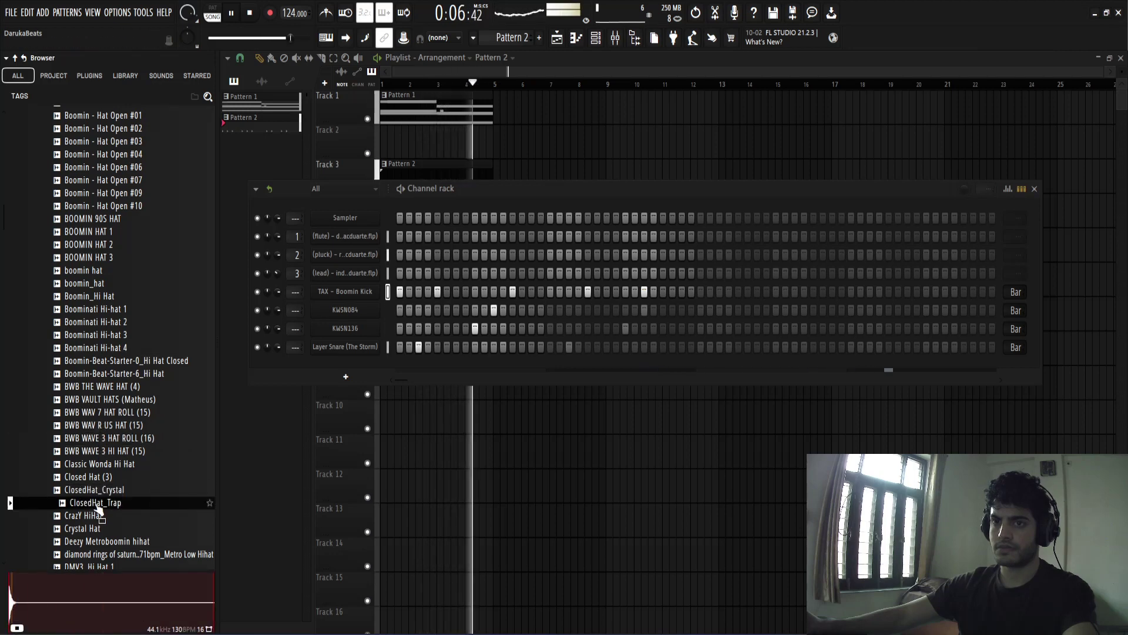
scroll(94, 525, "down", 6)
left_click(97, 412)
left_click(97, 424)
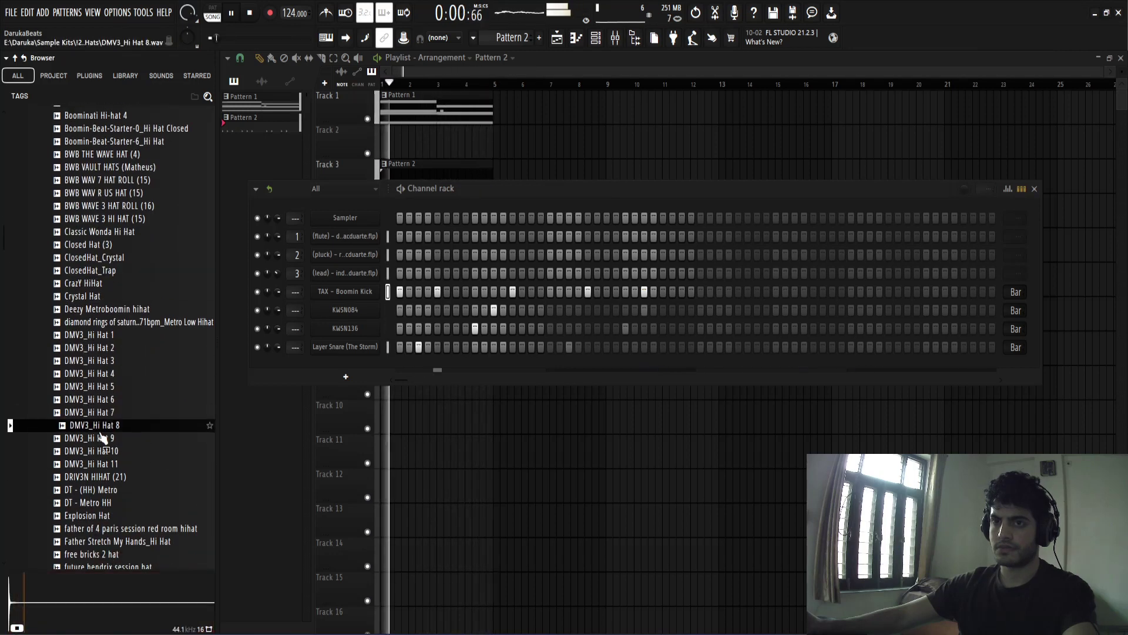
key("Down")
left_click(103, 450)
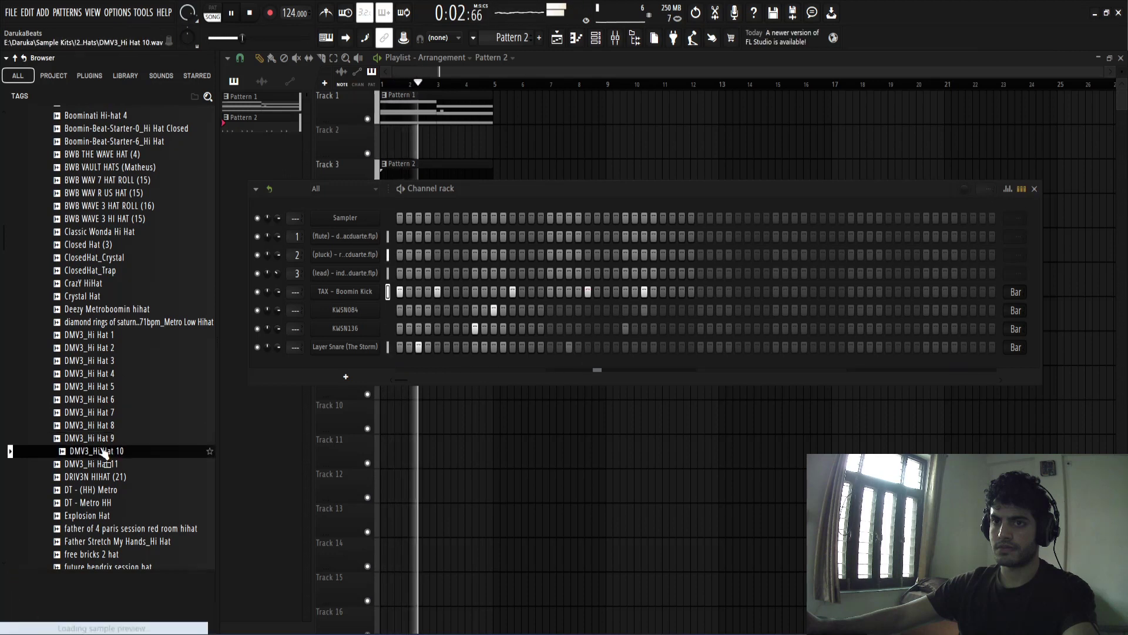
Add DMV3_Hi Hat 10 as a new channel below the snares and fill it with a hit every 2 steps
left_click_drag(103, 451, 348, 371)
right_click(375, 361)
left_click(400, 442)
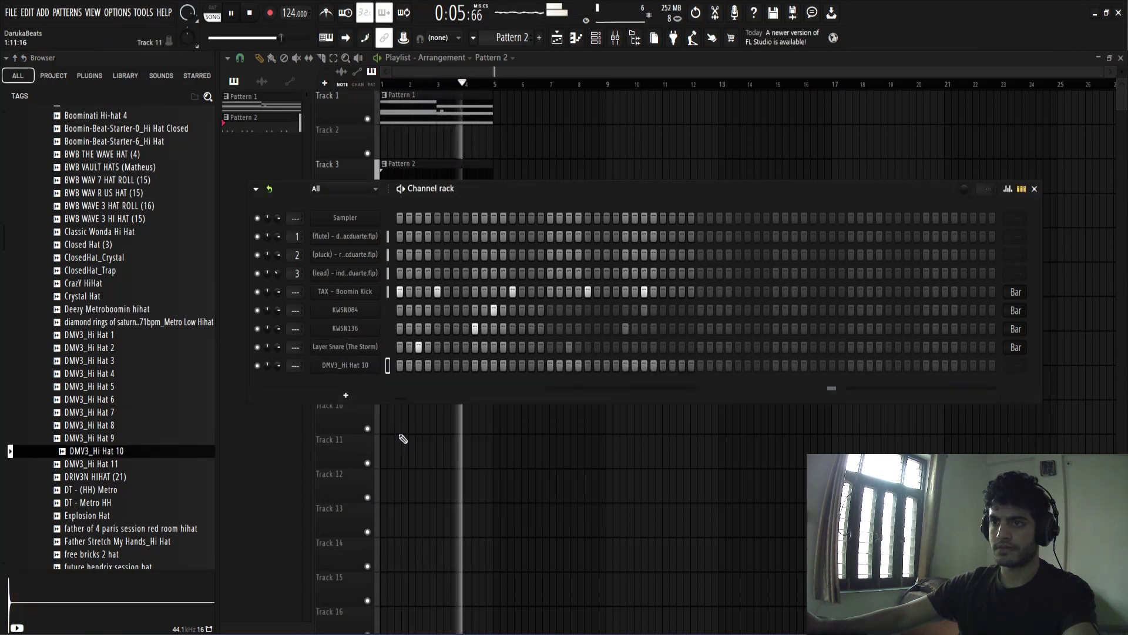
right_click(381, 364)
left_click(521, 403)
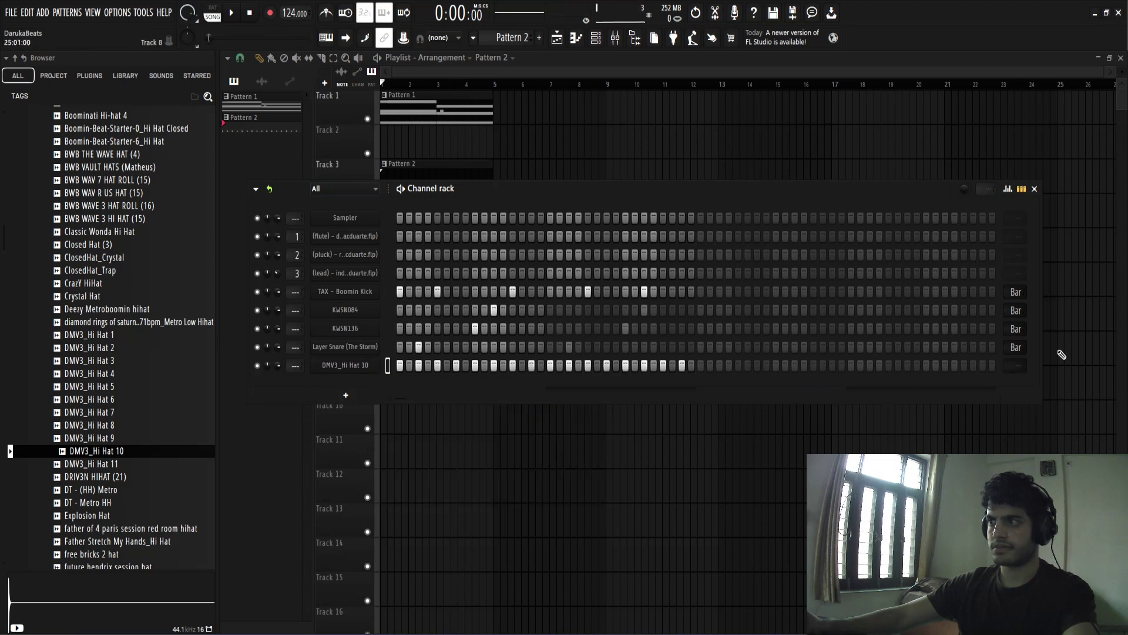
Open the DMV3_Hi Hat 10 channel in the piano roll and randomize the levels of its notes
right_click(357, 372)
left_click(437, 365)
key("alt+r")
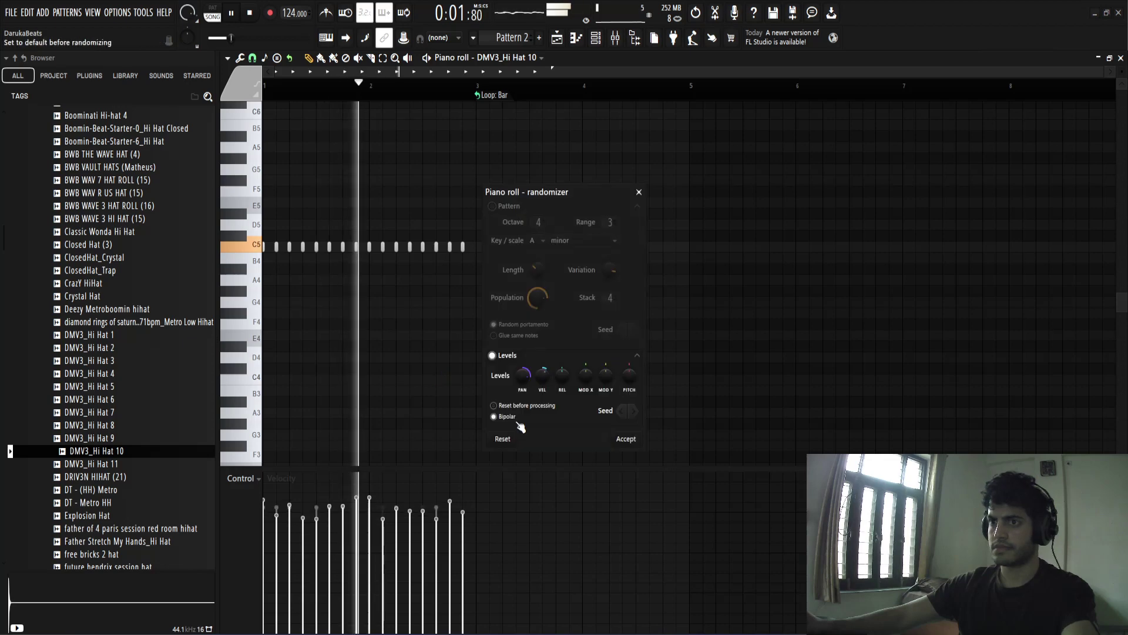
Accept the randomized levels for the hi-hat notes and reset the time-stretch time of the DMV3_Hi Hat 10 channel
left_click(626, 439)
key("F6")
left_click(348, 368)
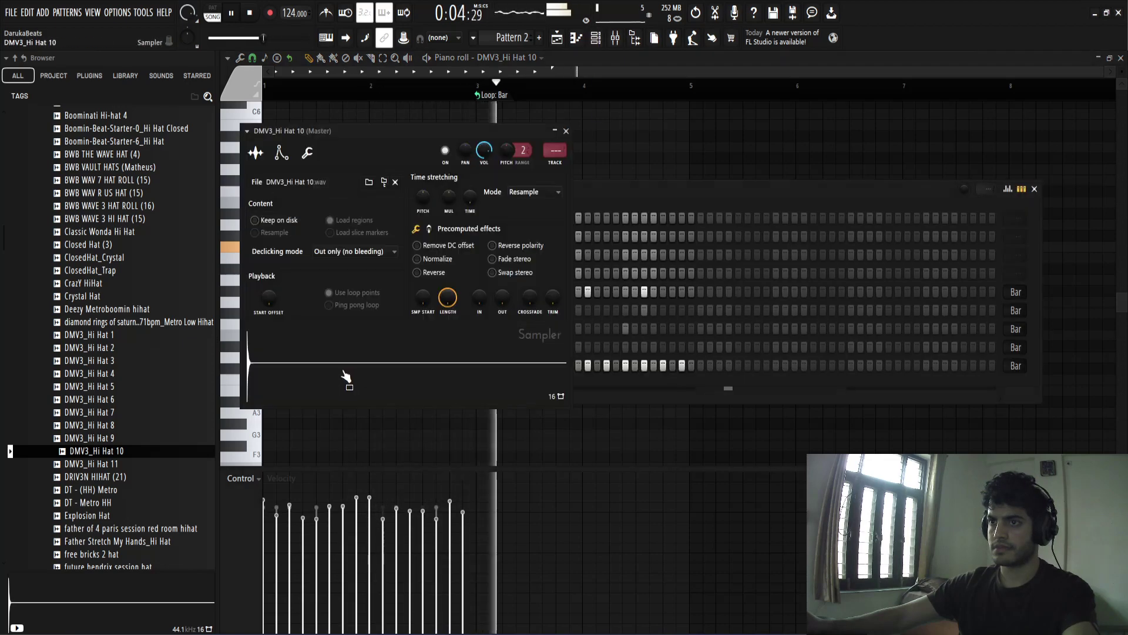
right_click(474, 199)
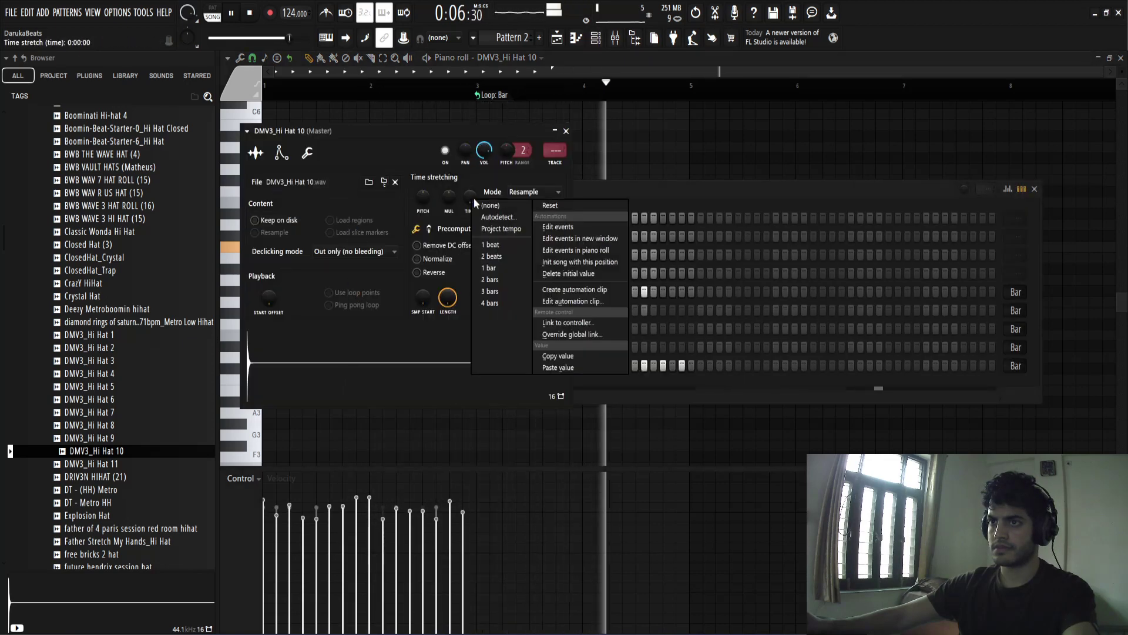
left_click(580, 207)
left_click(566, 131)
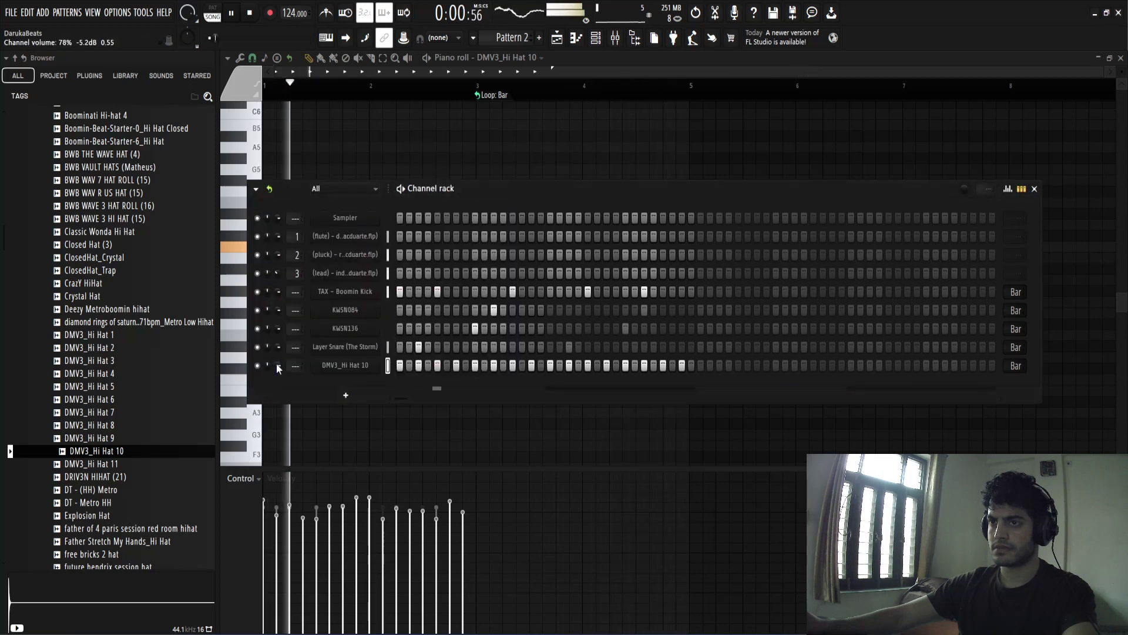
Lower the DMV3_Hi Hat 10 channel's volume and play the pattern to check the balance
left_click_drag(278, 365, 278, 379)
key("space")
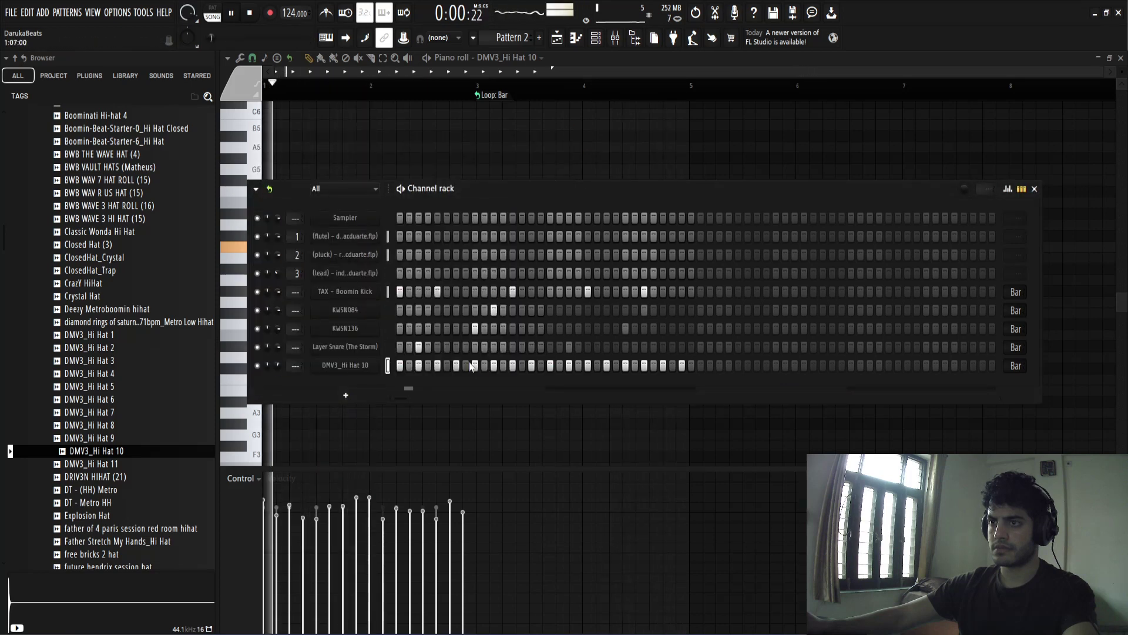
key("space")
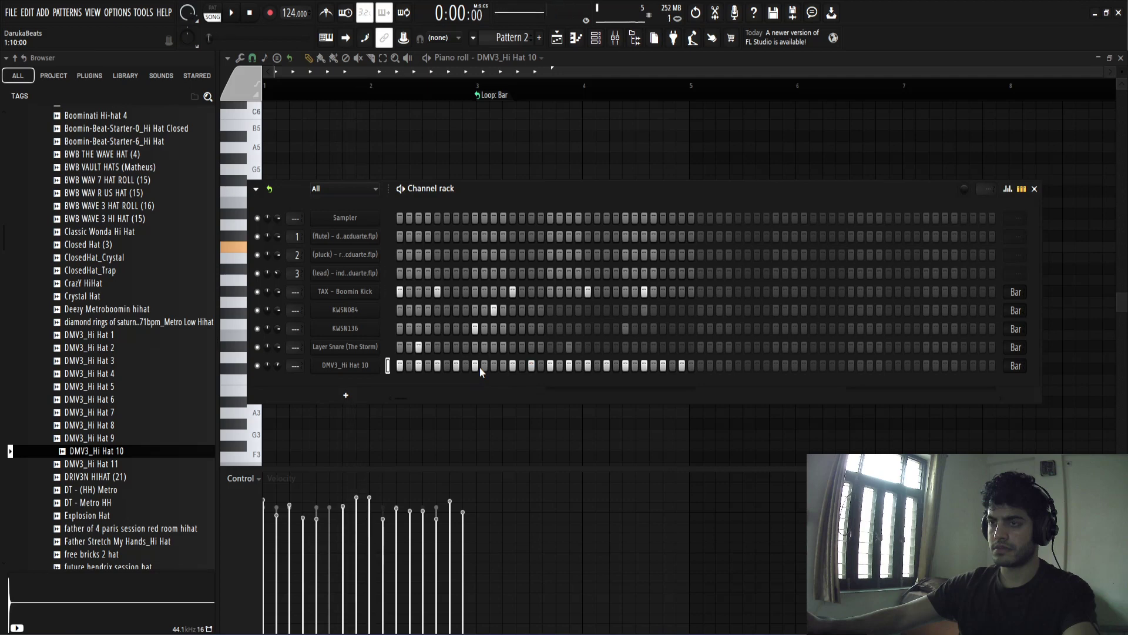
Try removing a few hi-hat hits around the ninth step while auditioning the pattern, and restore them
key("space")
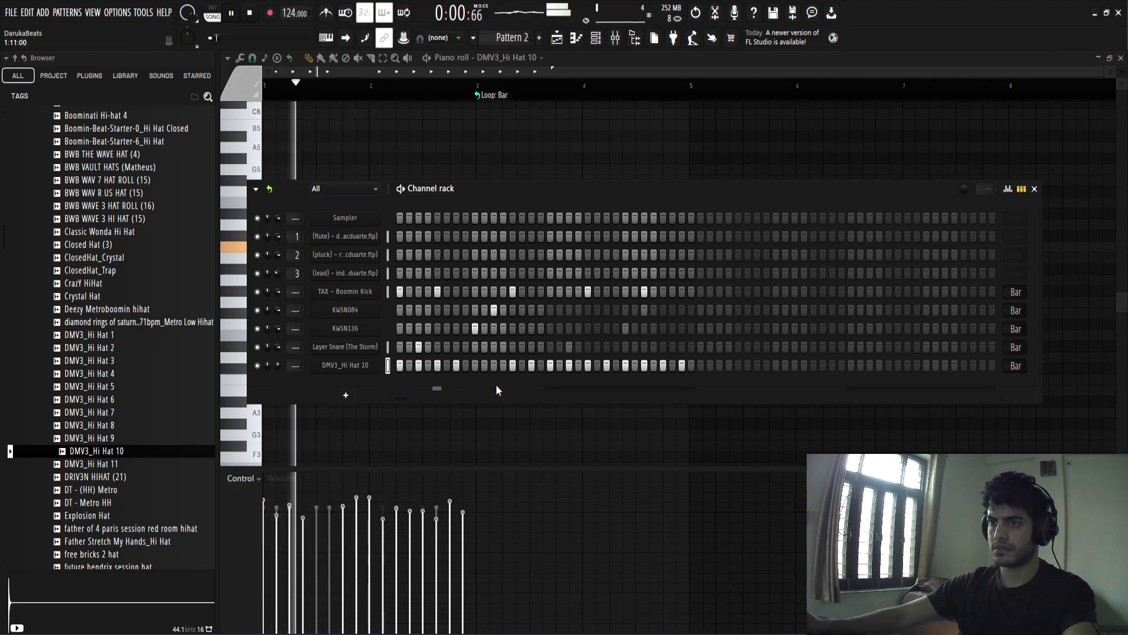
key("space")
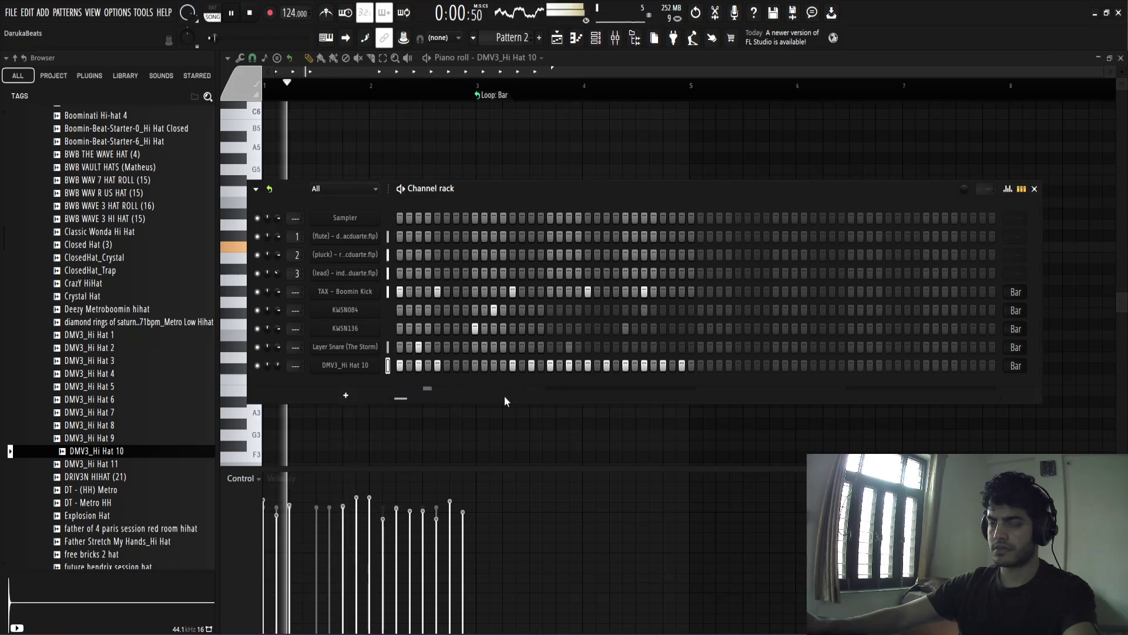
key("space")
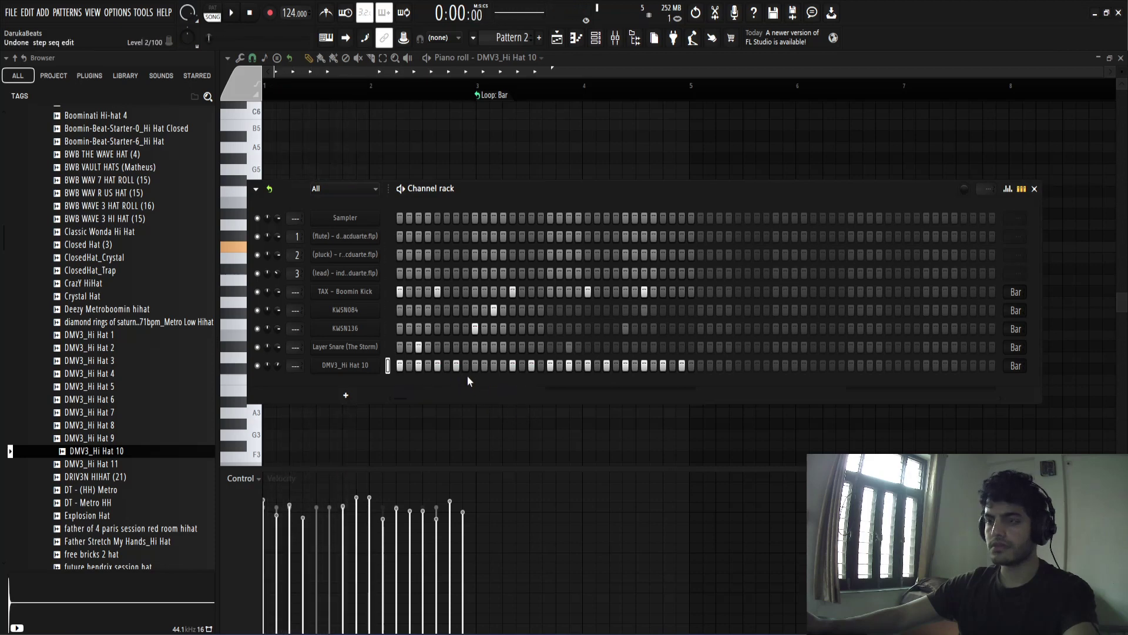
key("space")
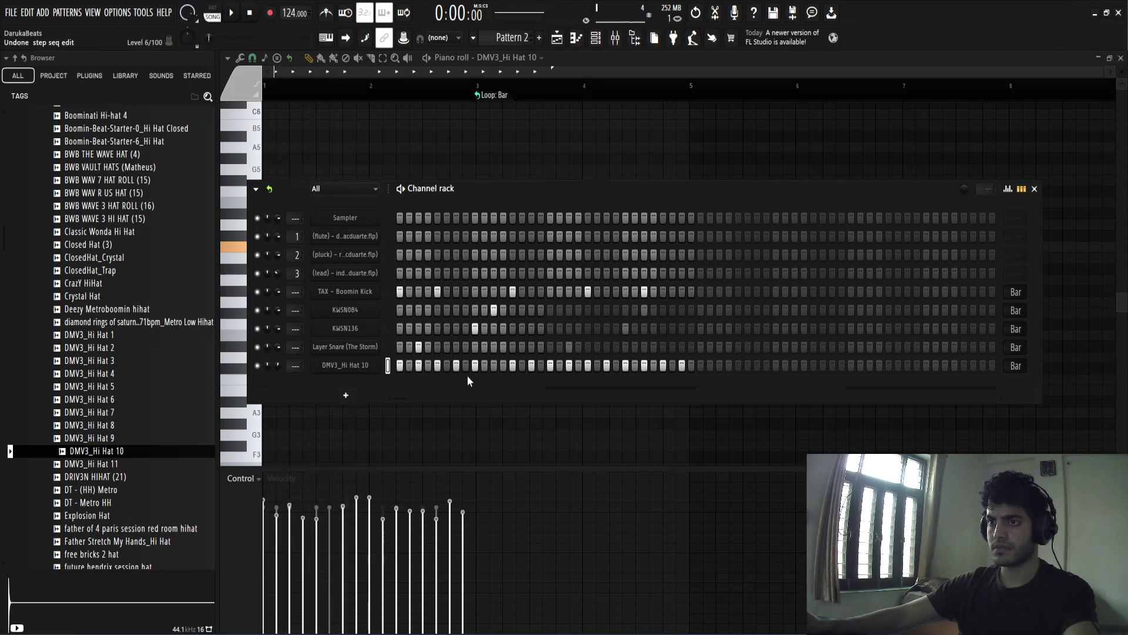
left_click(476, 366)
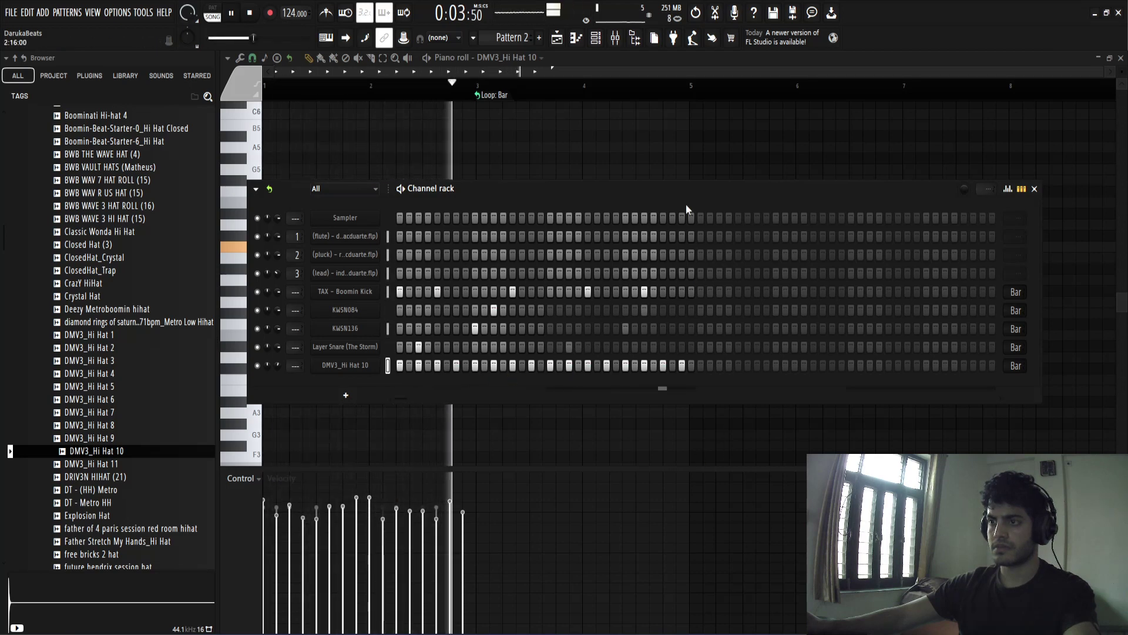
key("F6")
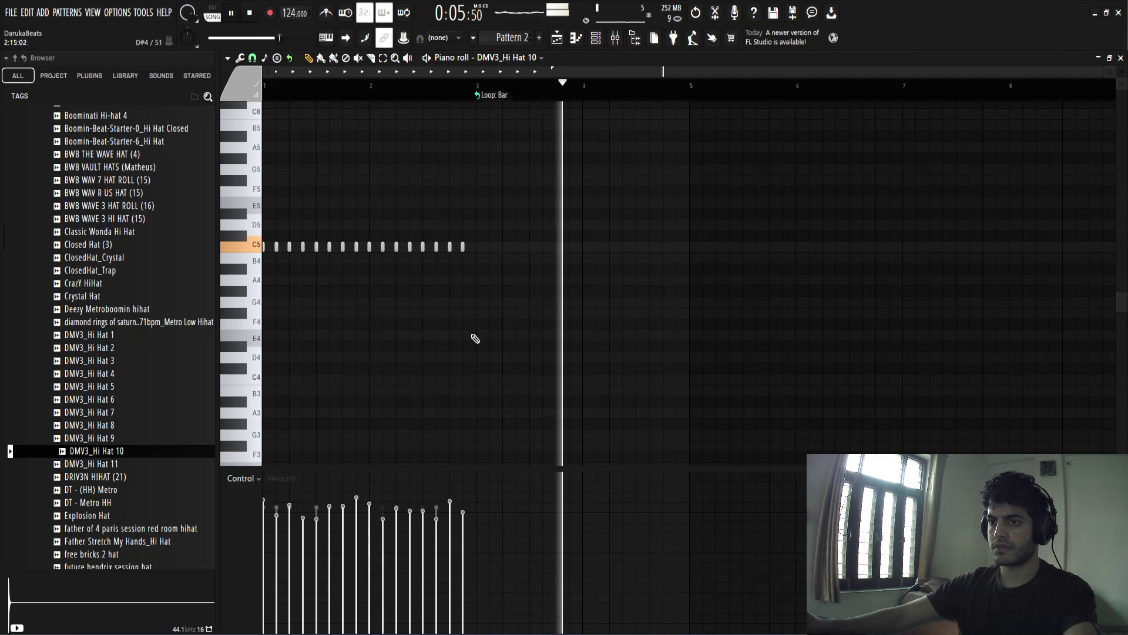
key("F6")
key("space")
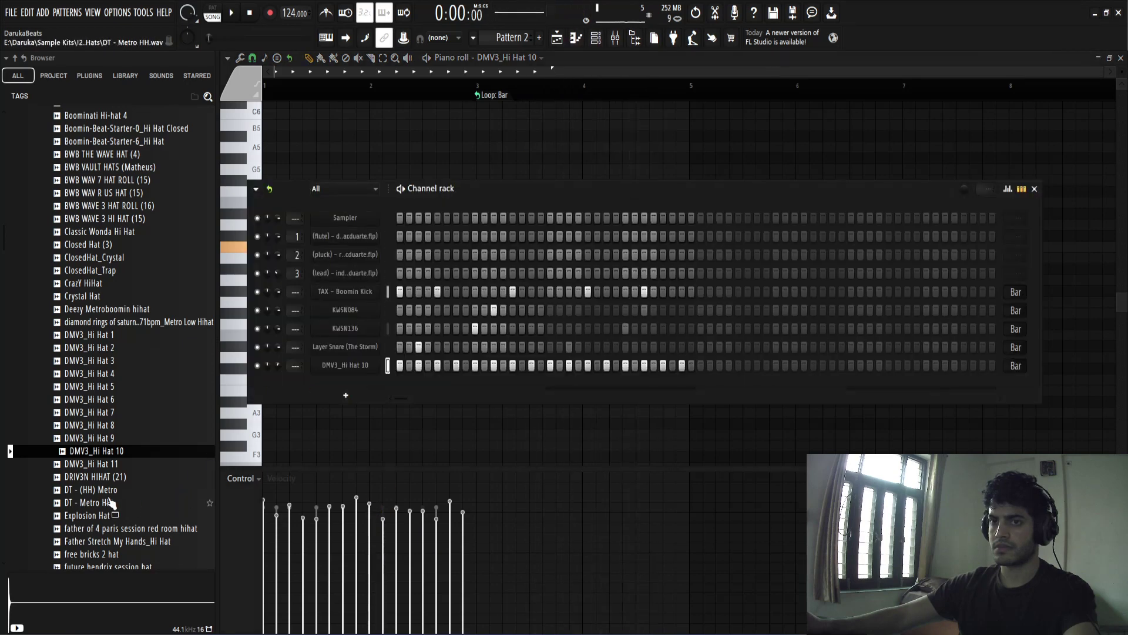
Replace the hi-hat channel's sample with DT - Metro HH and play the pattern
left_click(109, 501)
left_click_drag(359, 369, 360, 369)
key("space")
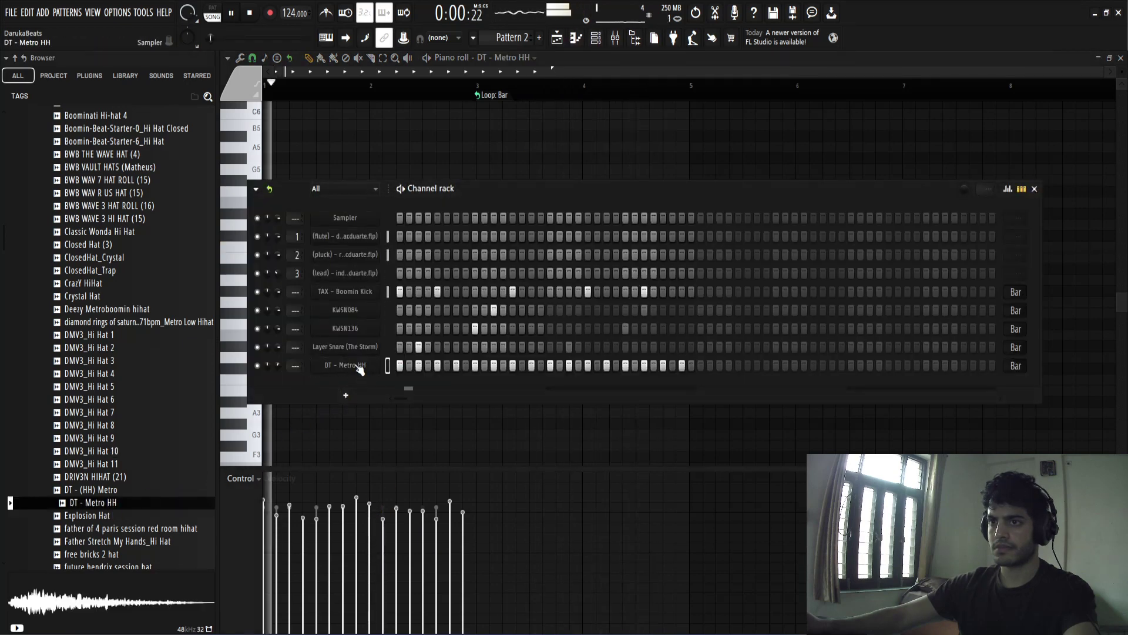
Collapse the Closed Hats, The Lunch77 Metro Boomin Drumkit, Lunch, !2024 and Sample Kits folders in the browser
scroll(137, 401, "up", 8)
scroll(137, 401, "up", 15)
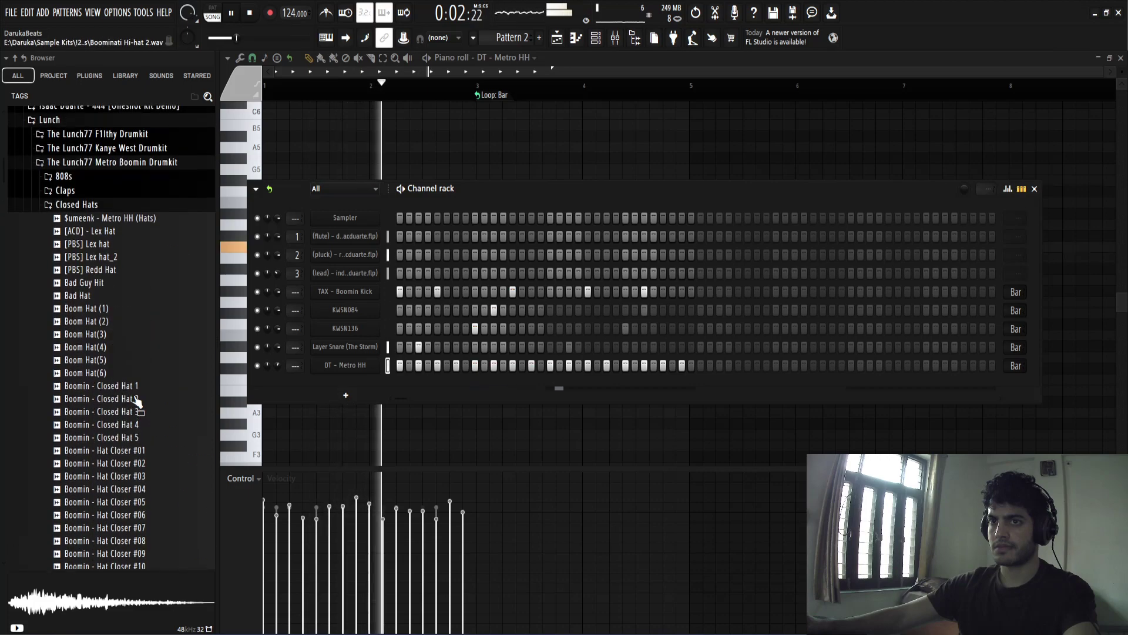
scroll(118, 376, "down", 3)
left_click(108, 361)
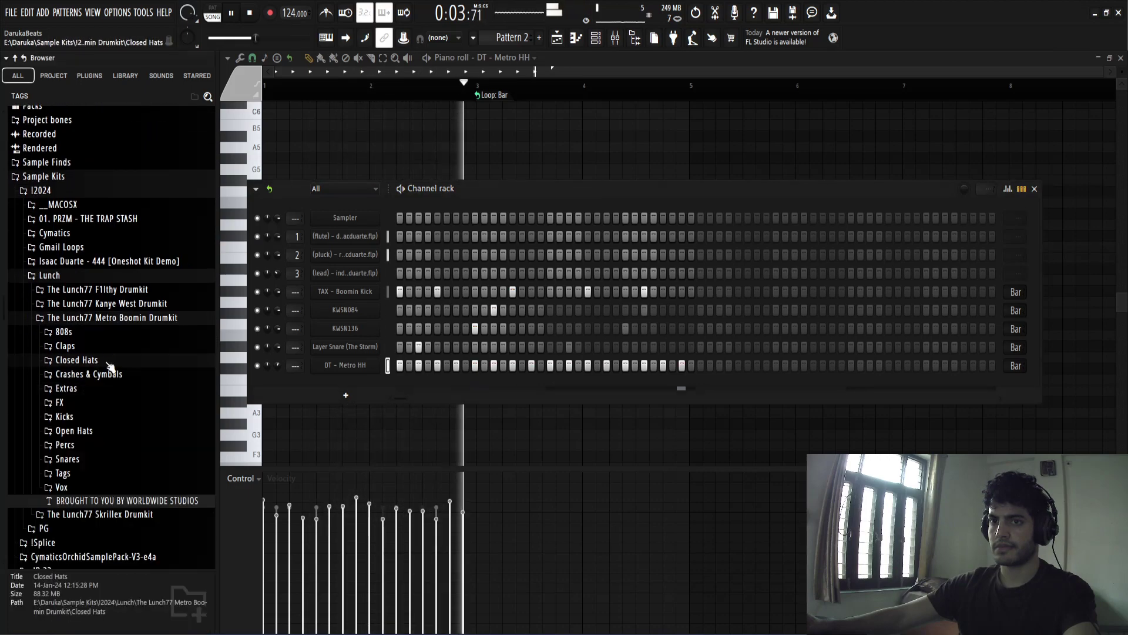
left_click(94, 320)
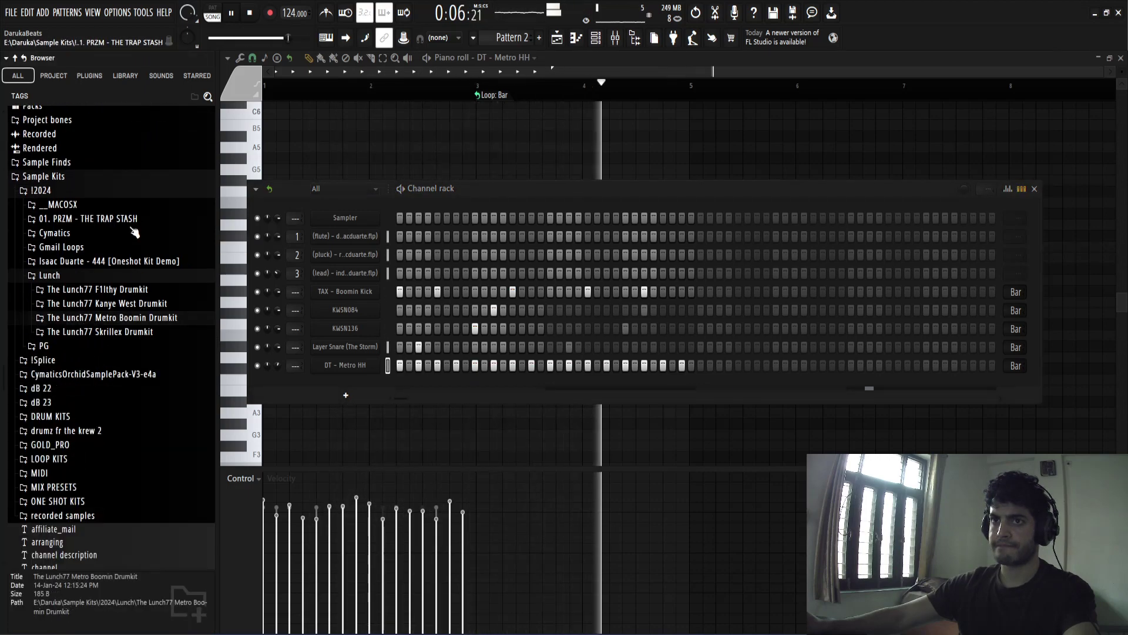
left_click(49, 275)
left_click(75, 188)
left_click(70, 176)
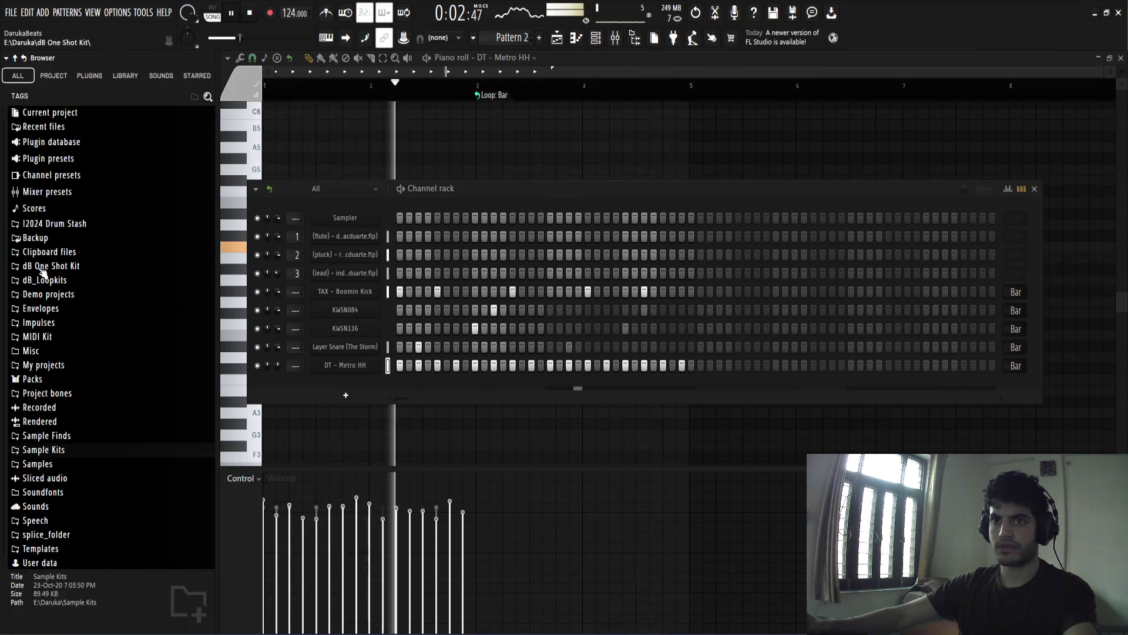
Audition the Sub sample from the 808s folder of !2024 Drum Stash and add it as a new channel above TAX - Boomin Kick
left_click(54, 224)
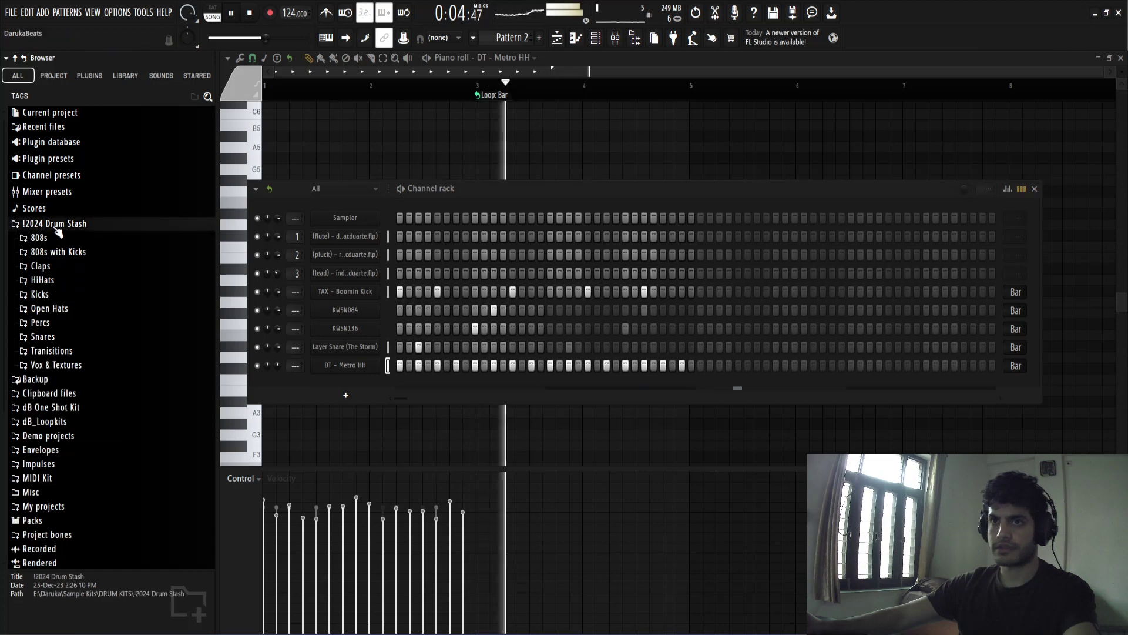
left_click(38, 238)
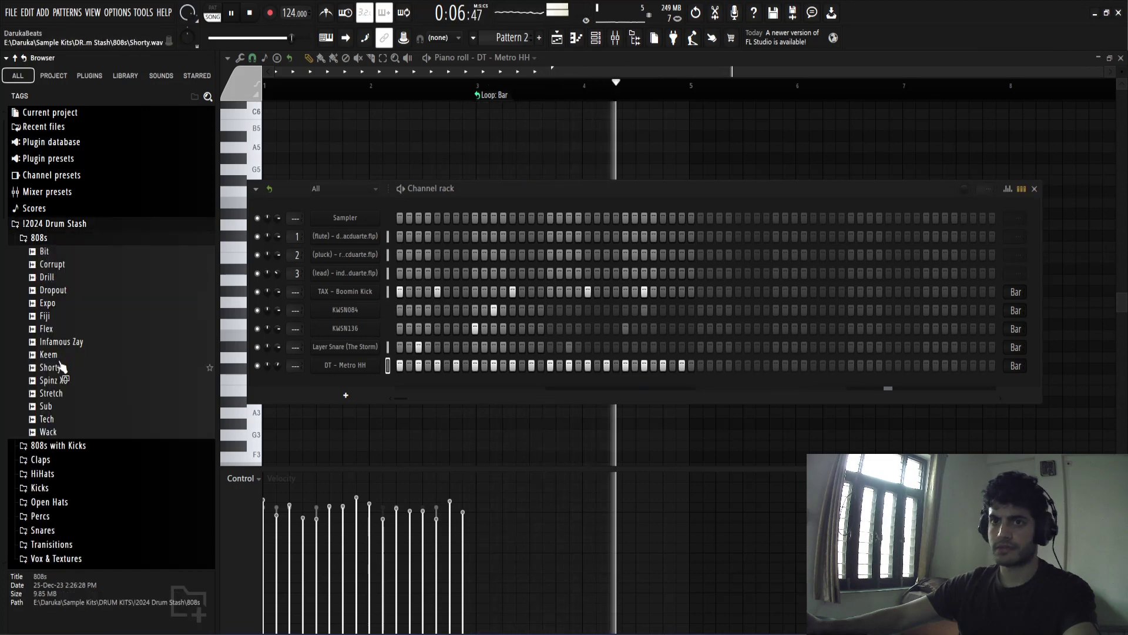
key("space")
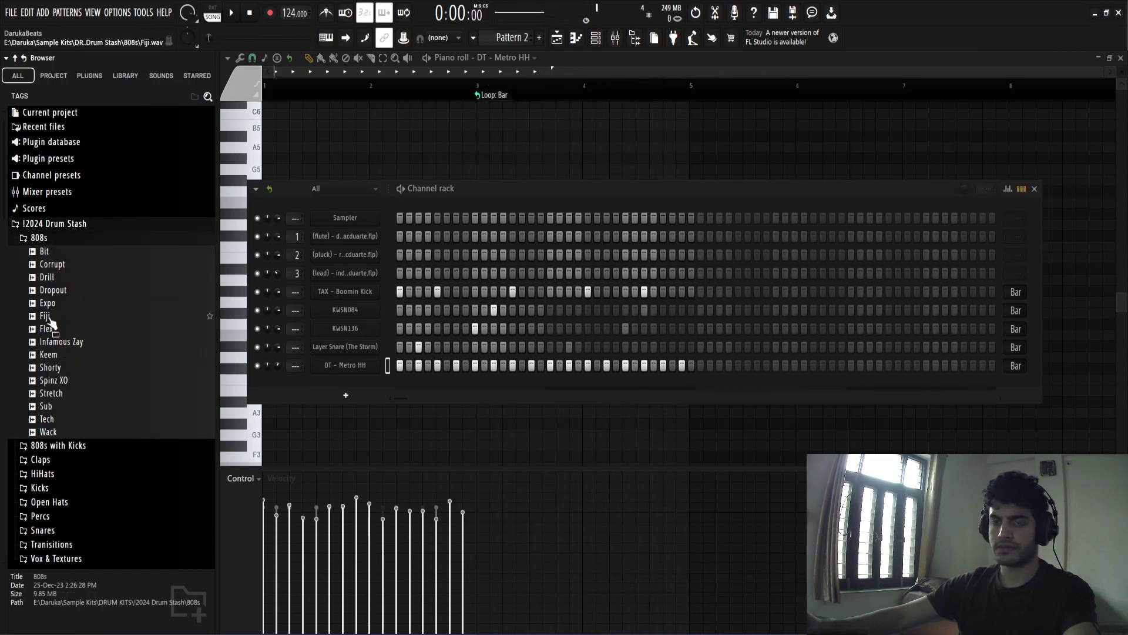
left_click(52, 408)
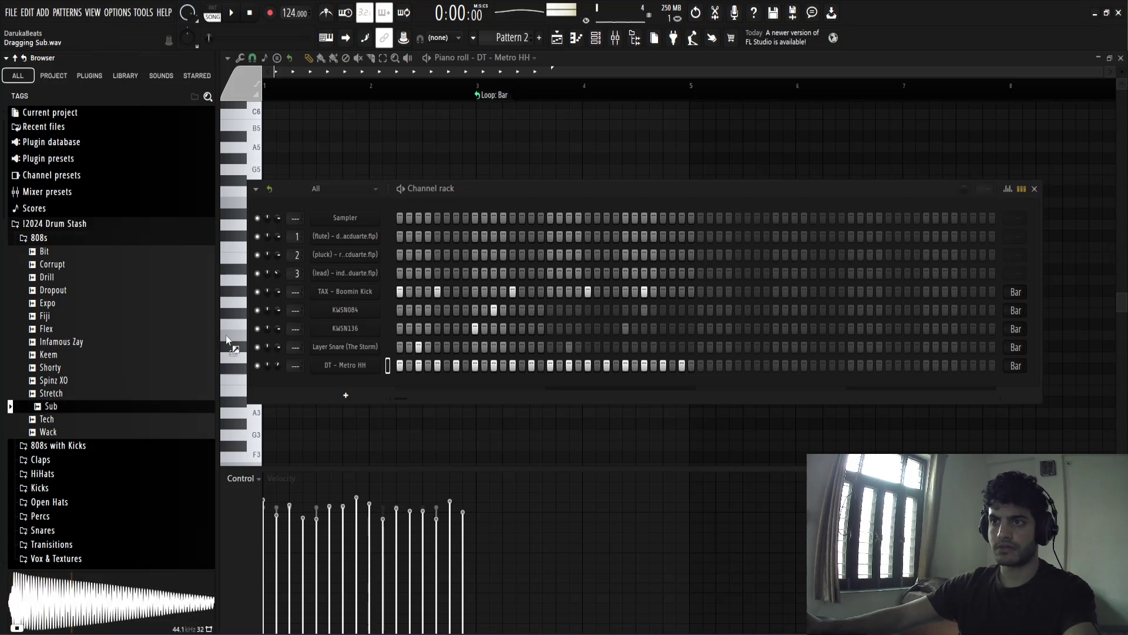
left_click_drag(354, 285, 360, 283)
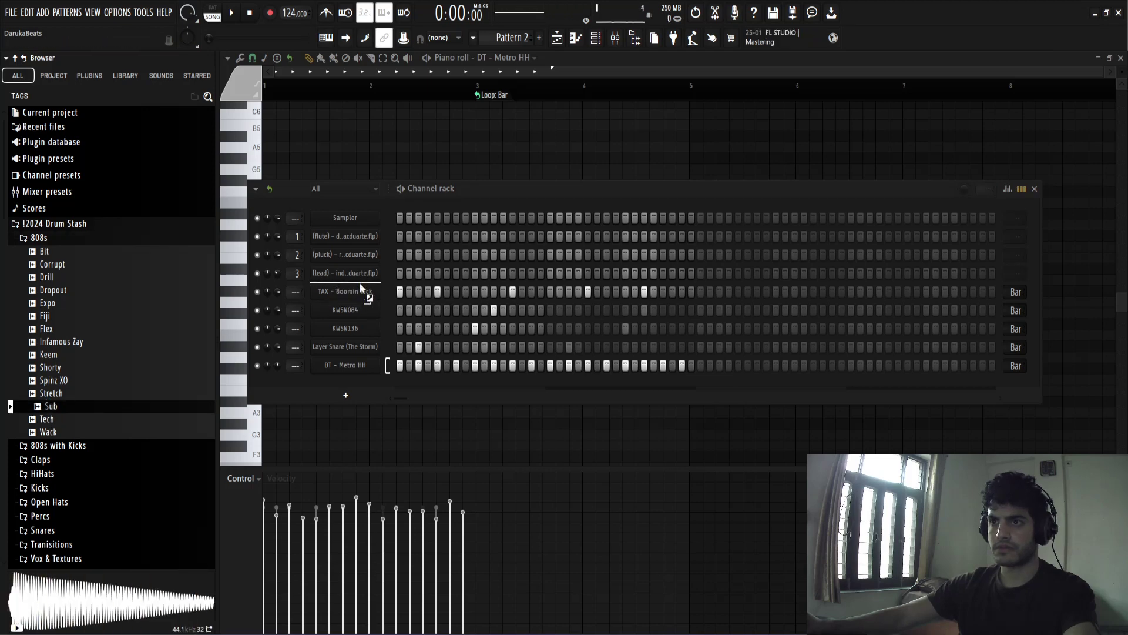
right_click(369, 292)
left_click(404, 370)
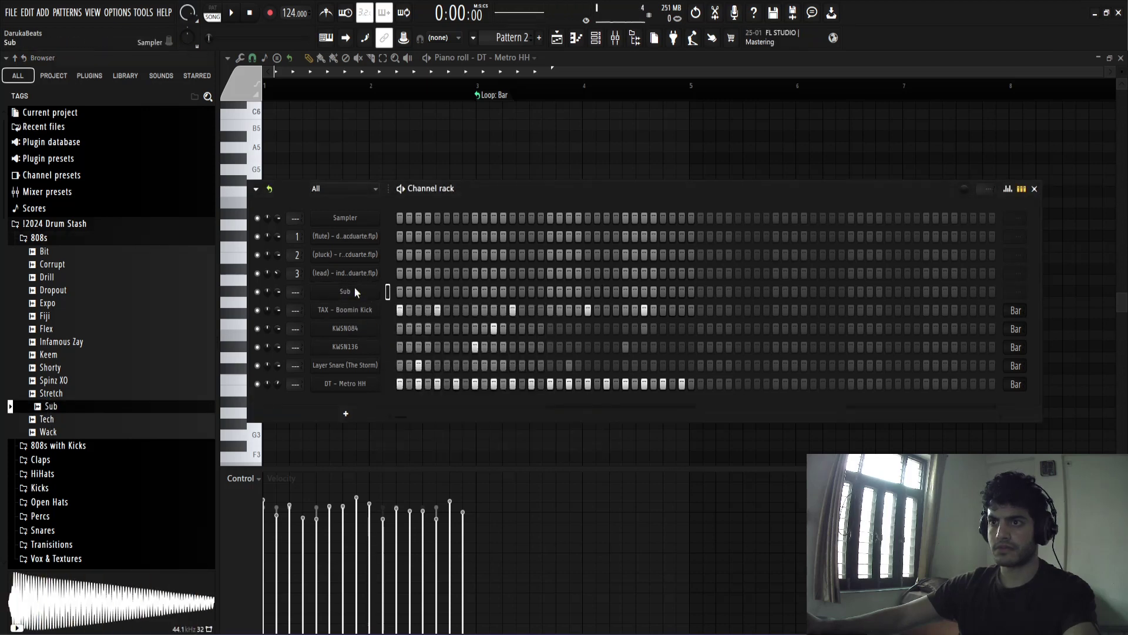
Enable the volume envelope on the Sub channel with the release time at 0%
left_click(354, 287)
left_click(296, 169)
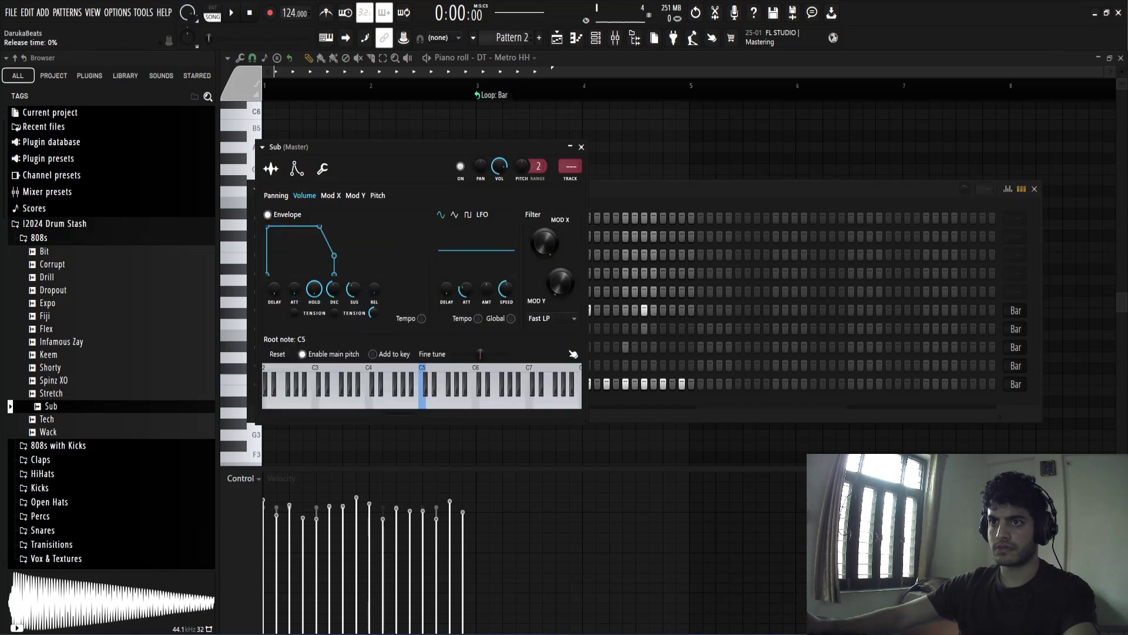
left_click(582, 147)
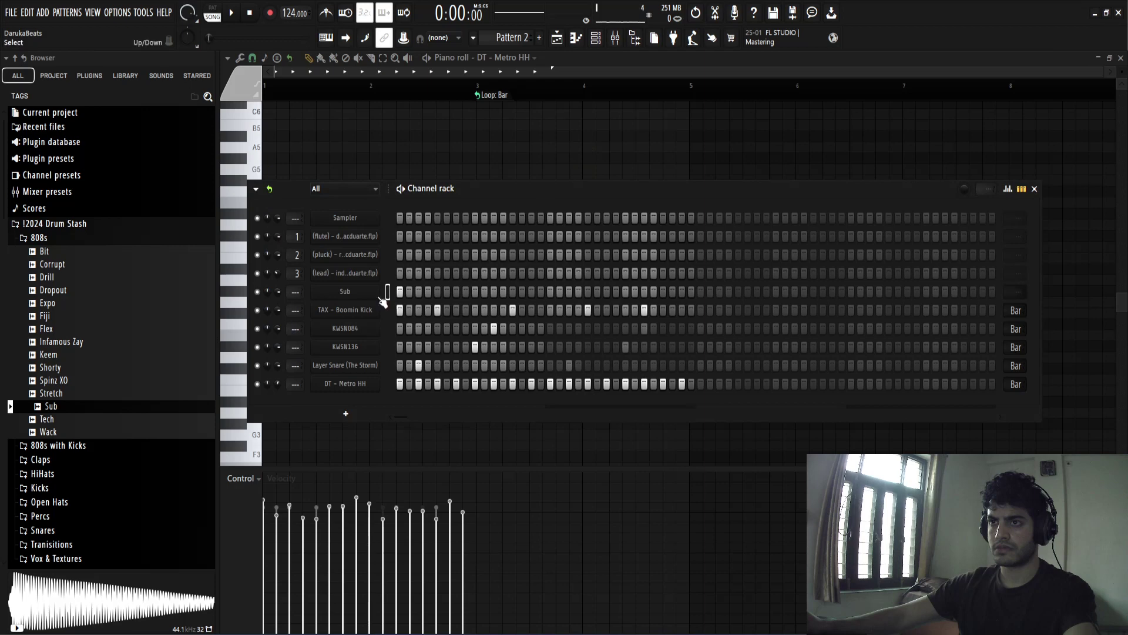
Open the Sub channel's piano roll with a C5 note placed on the first step
key("space")
right_click(356, 289)
left_click(402, 292)
key("space")
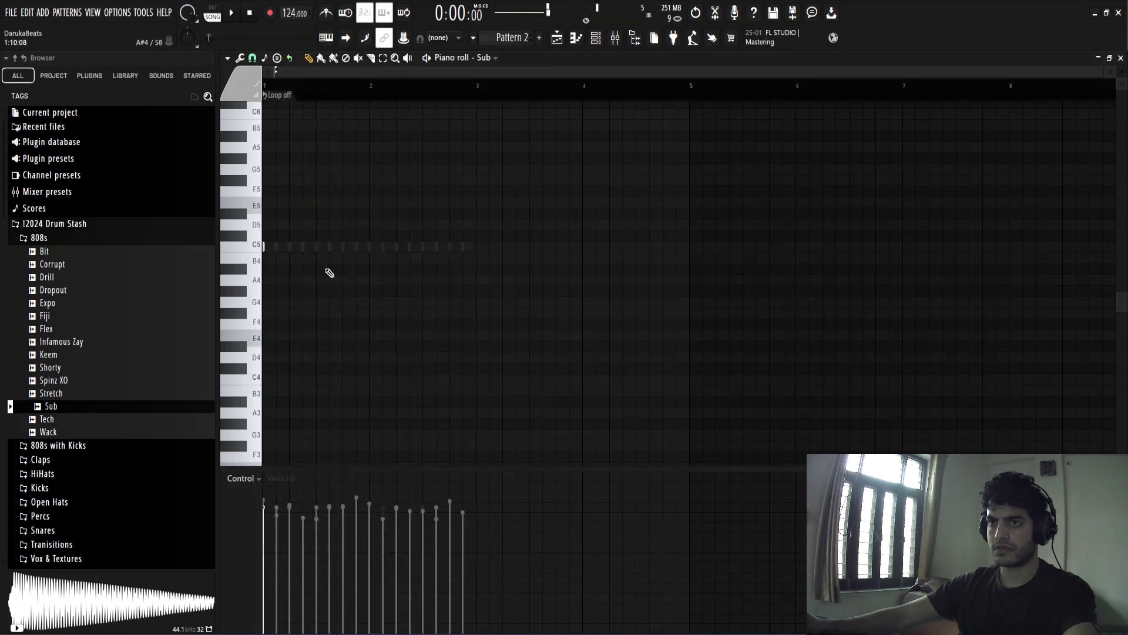
Raise the opening Sub note to C7, playing the pattern to judge the pitch against the melody
scroll(330, 273, "up", 1)
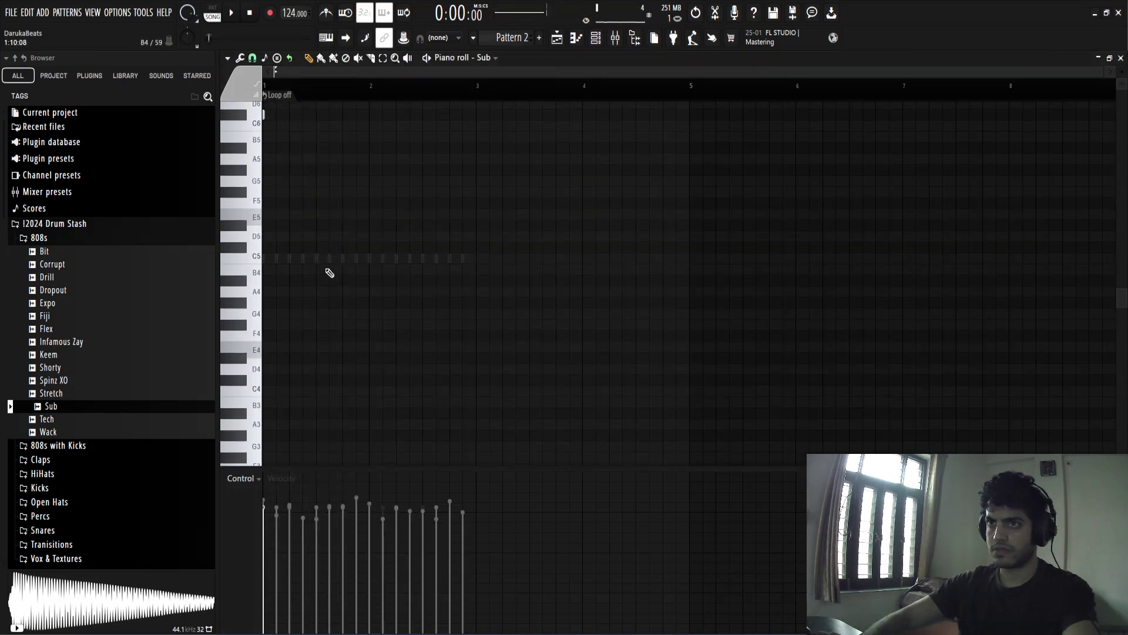
scroll(329, 273, "up", 10)
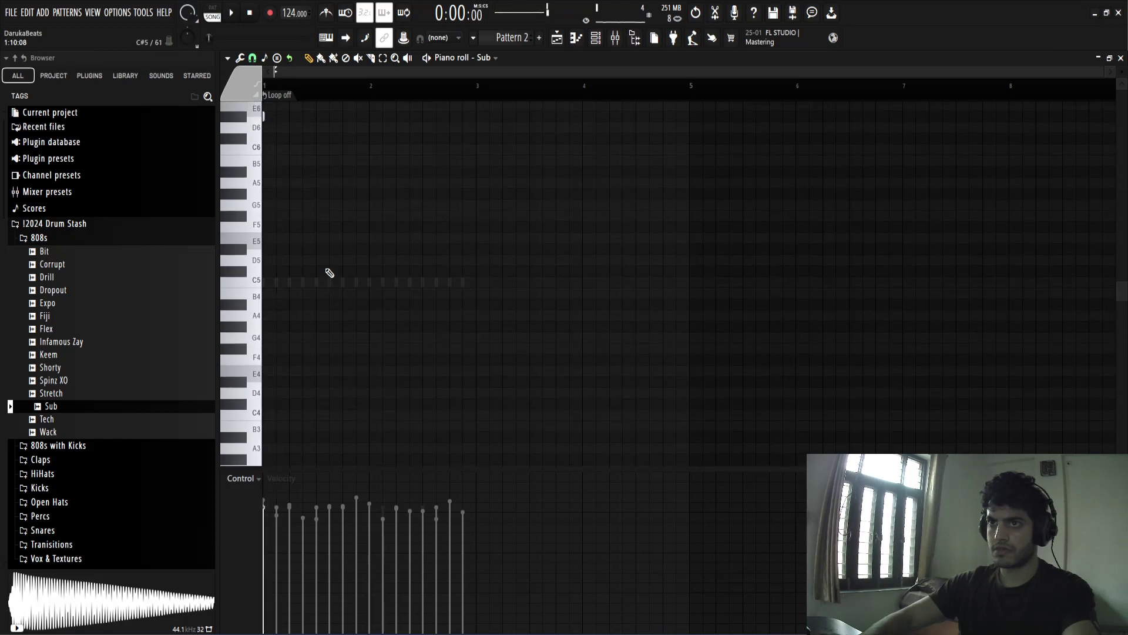
scroll(330, 273, "up", 4)
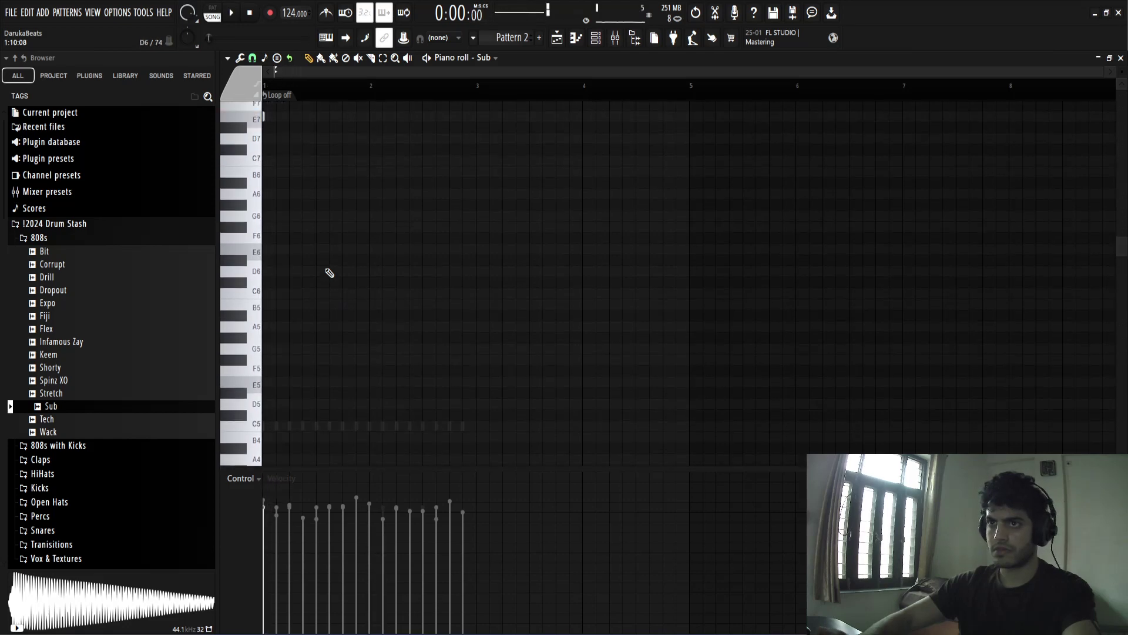
key("space")
key("space")
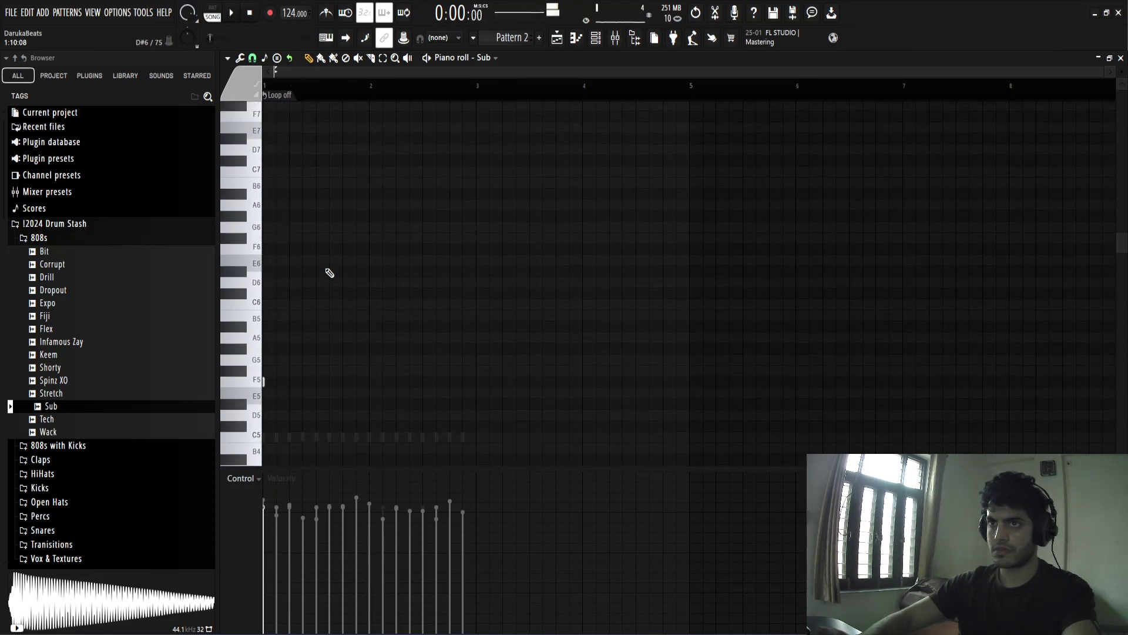
key("space")
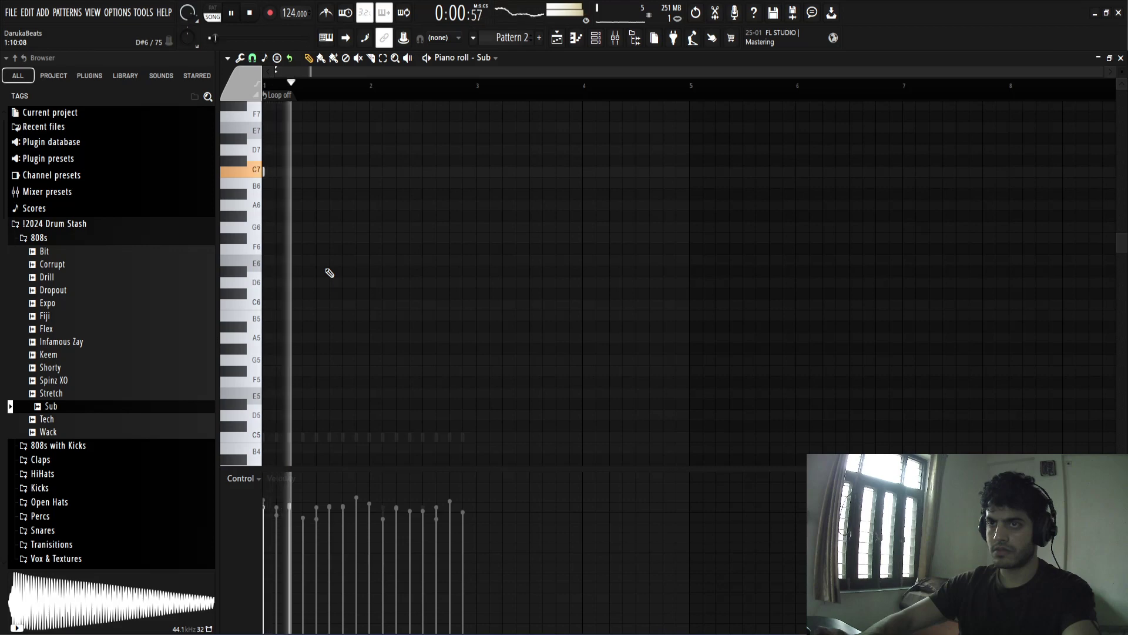
Raise the opening Sub note to F8 while auditioning it, and add another F8 note at the start of bar 2
key("space")
key("ctrl+Up")
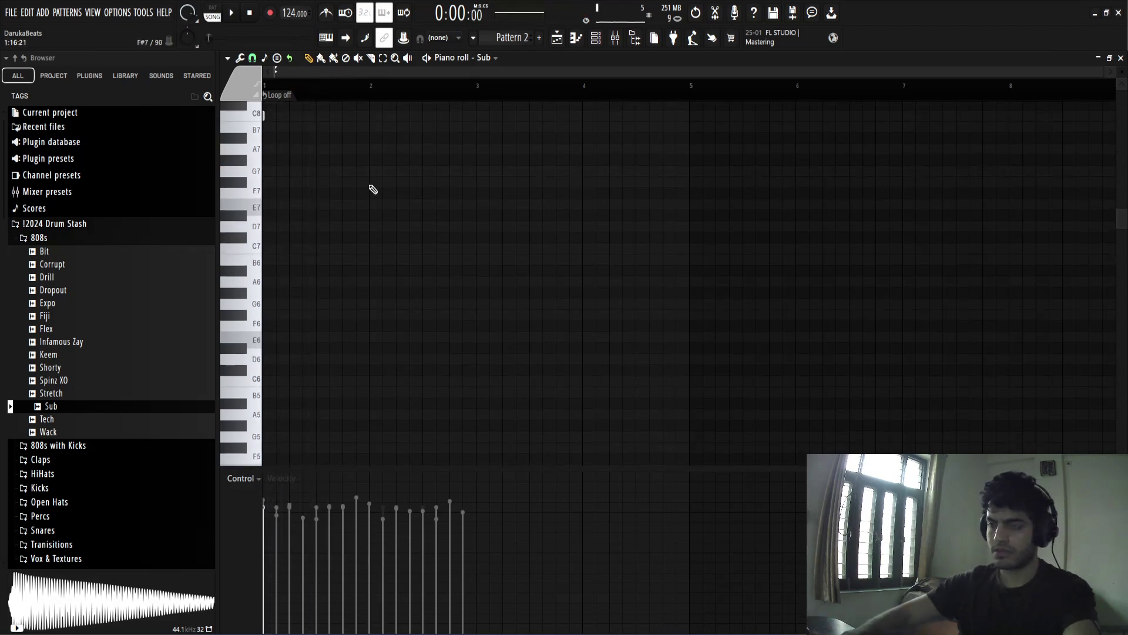
key("space")
key("space")
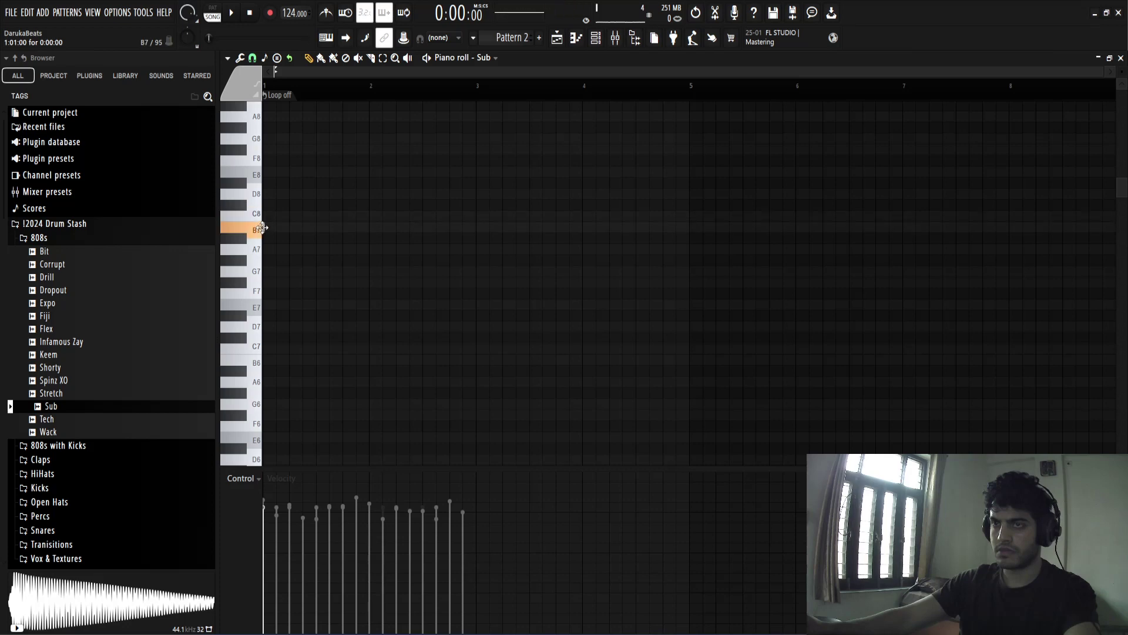
key("space")
key("space")
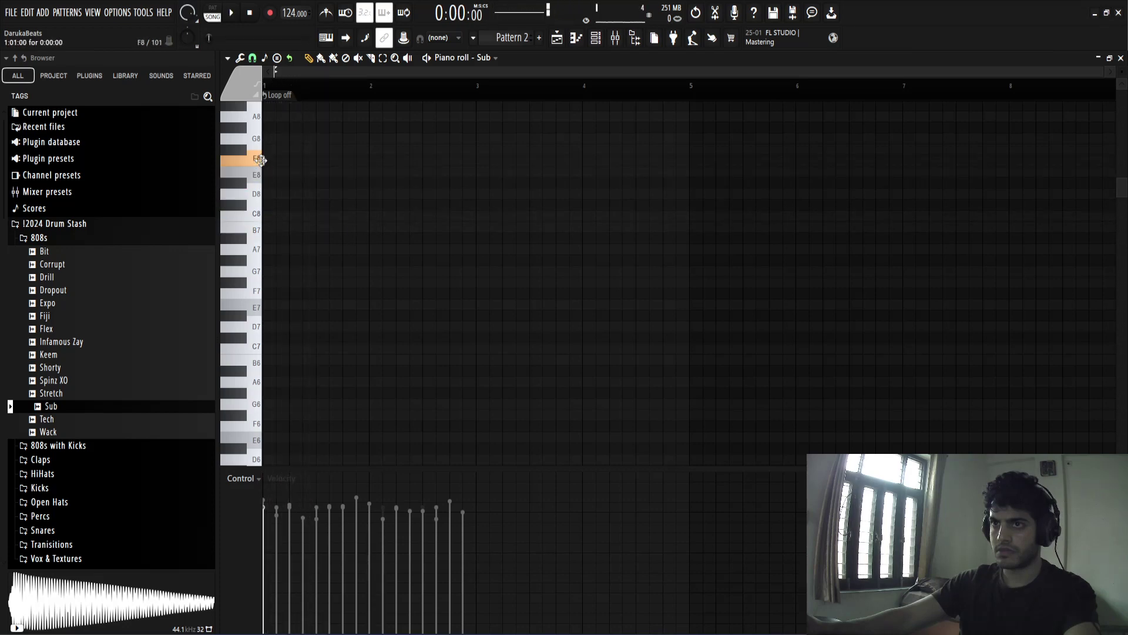
key("space")
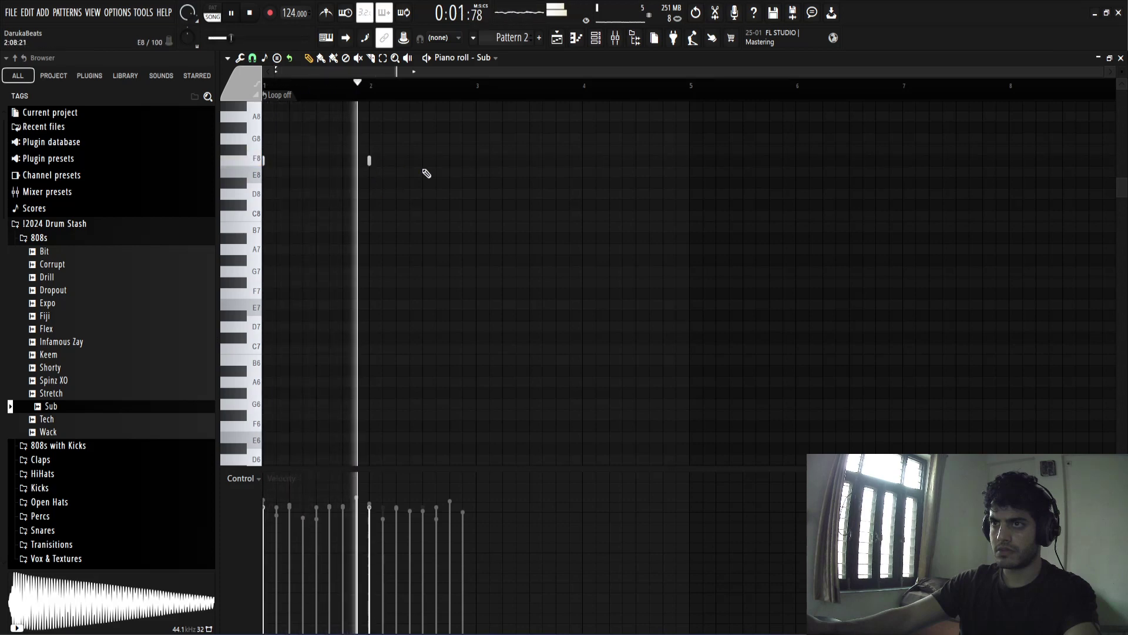
Add C8 Sub notes at the starts of bars 3 and 4, and extend all four notes to a full bar each
left_click(477, 161)
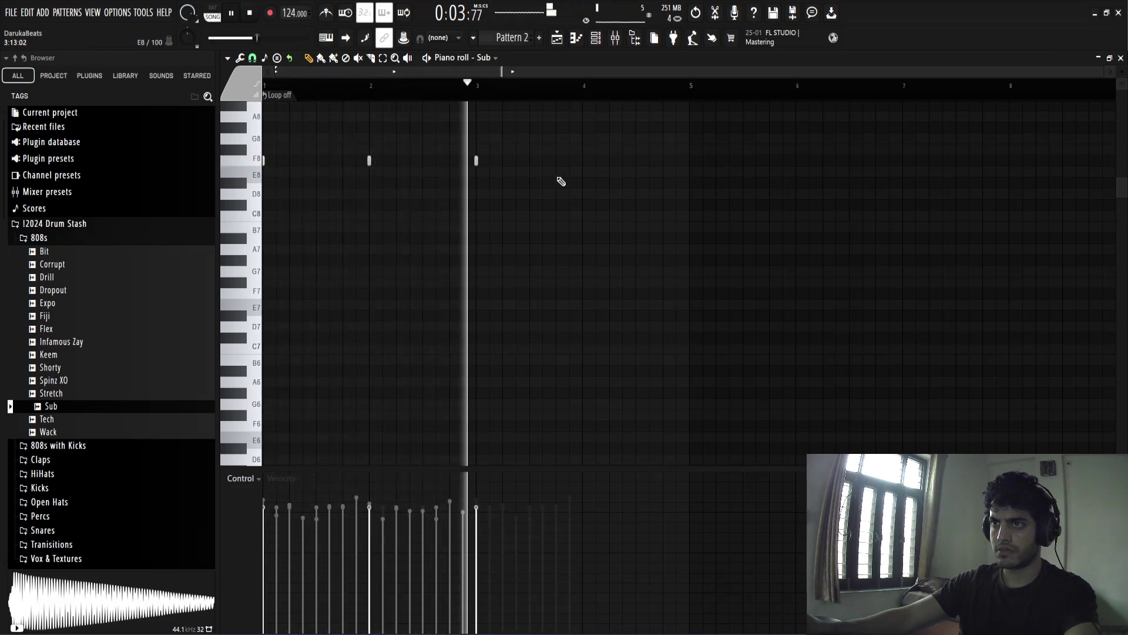
key("space")
right_click(475, 163)
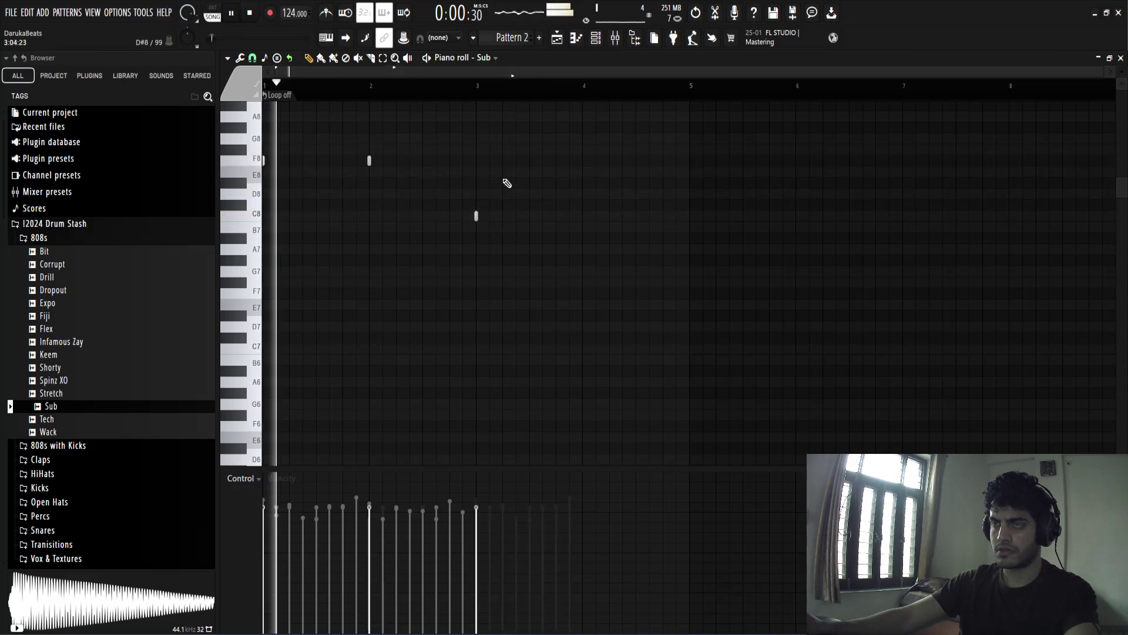
left_click(581, 215)
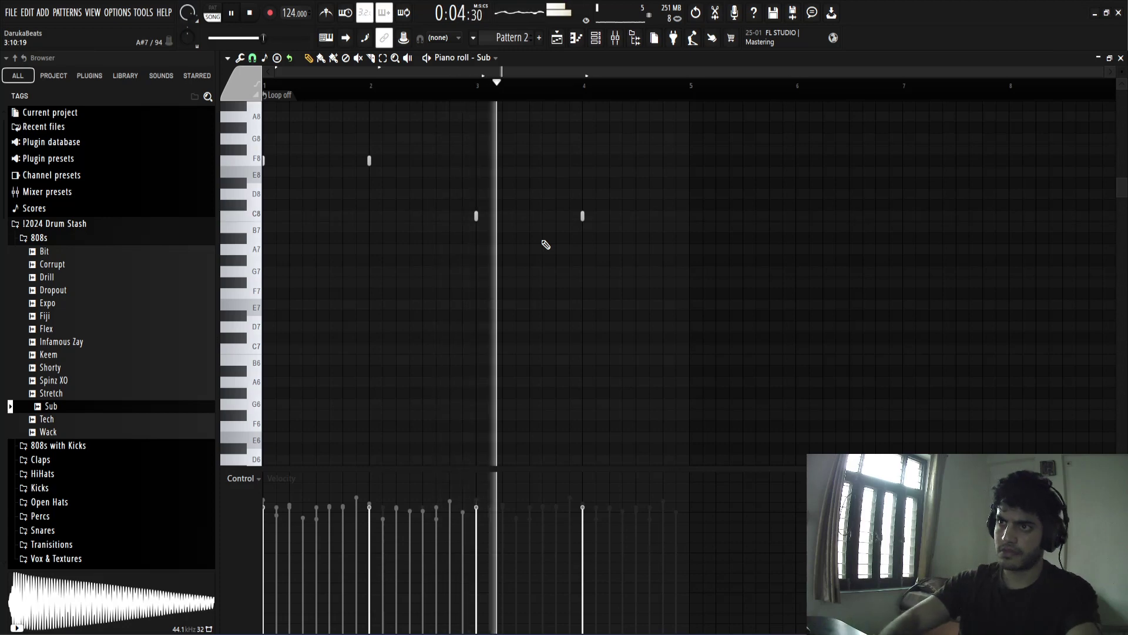
key("ctrl+l")
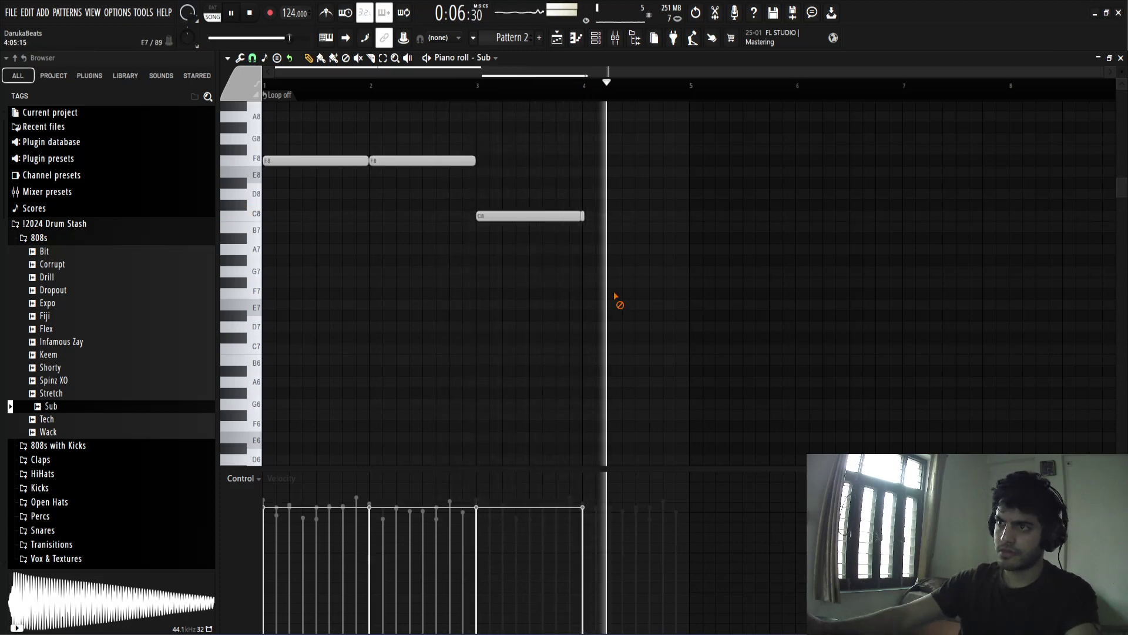
left_click(688, 216)
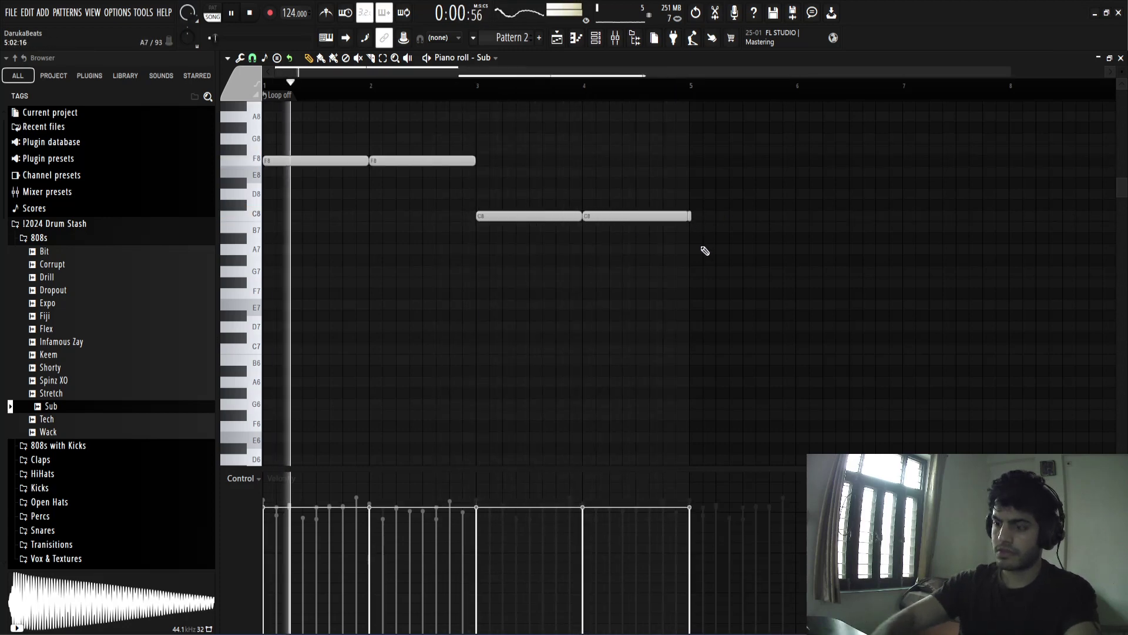
right_click(690, 216)
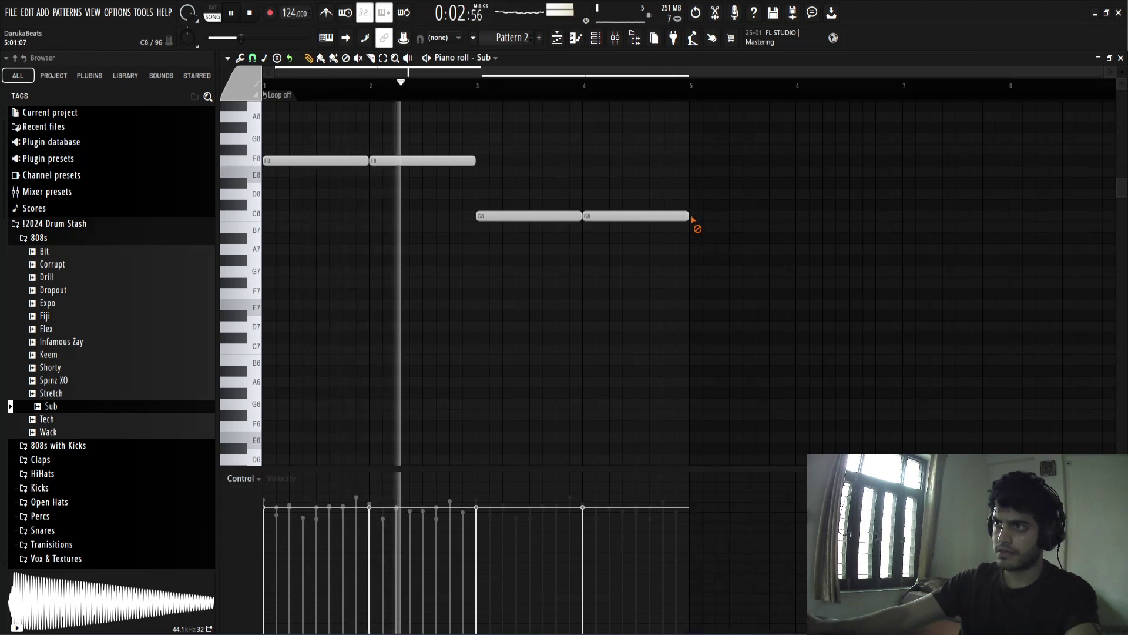
Transpose the whole Sub line down three octaves to F5 and C5, and replay the pattern from the start
key("ctrl+Down")
key("ctrl+Down")
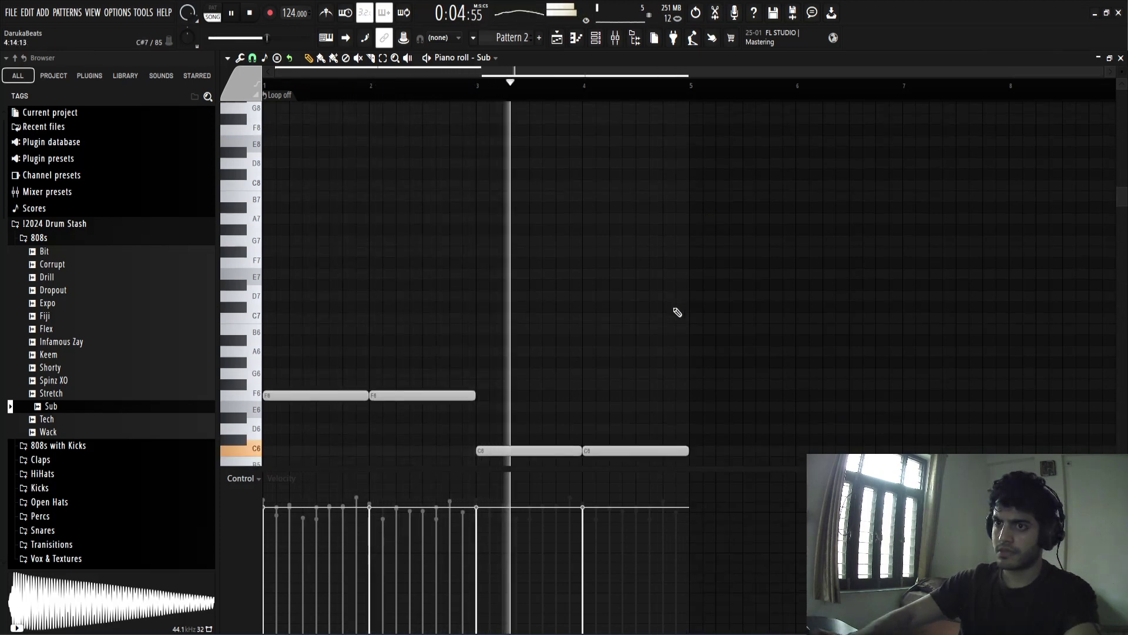
key("ctrl+Down")
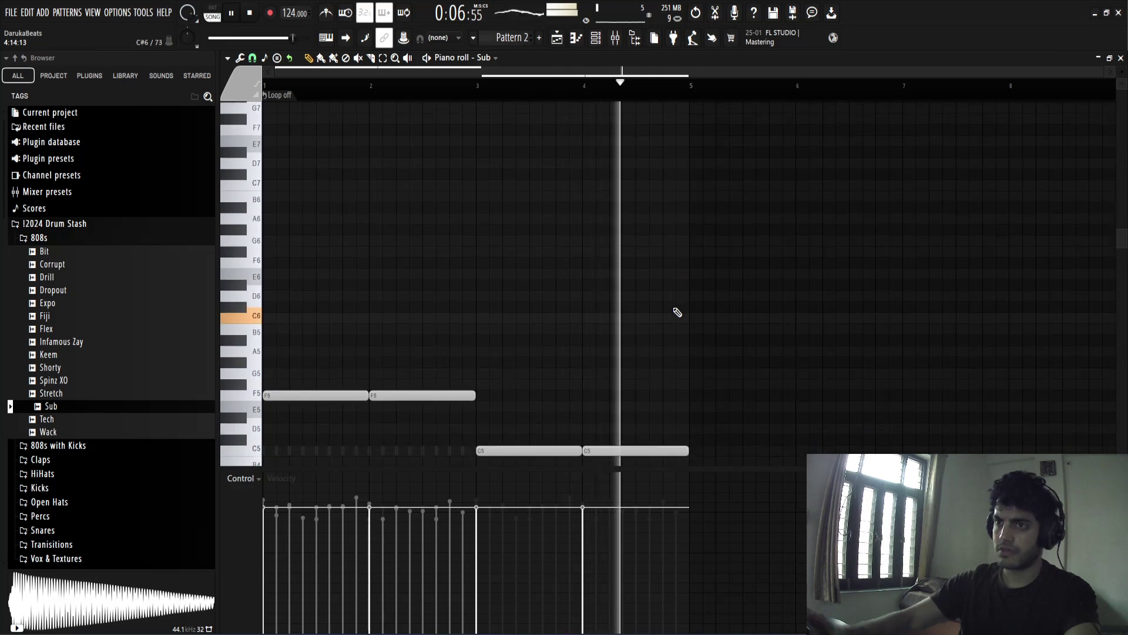
key("space")
key("space")
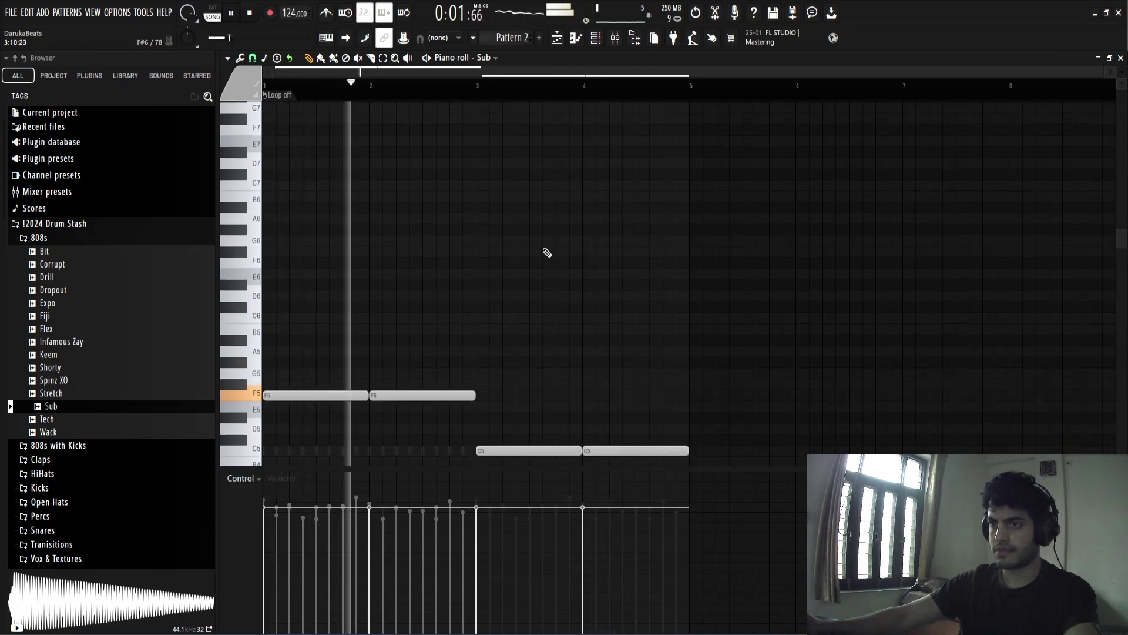
Collapse the drum stash folder in the browser and route the Sub and drum channels to mixer tracks 5 through 10
left_click(558, 39)
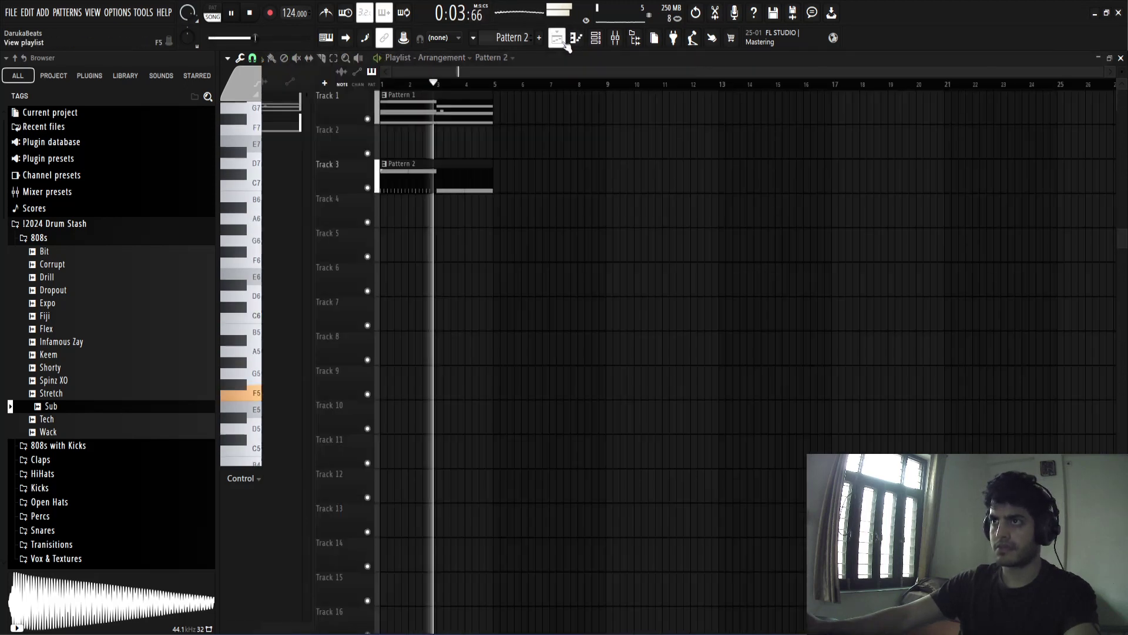
key("F6")
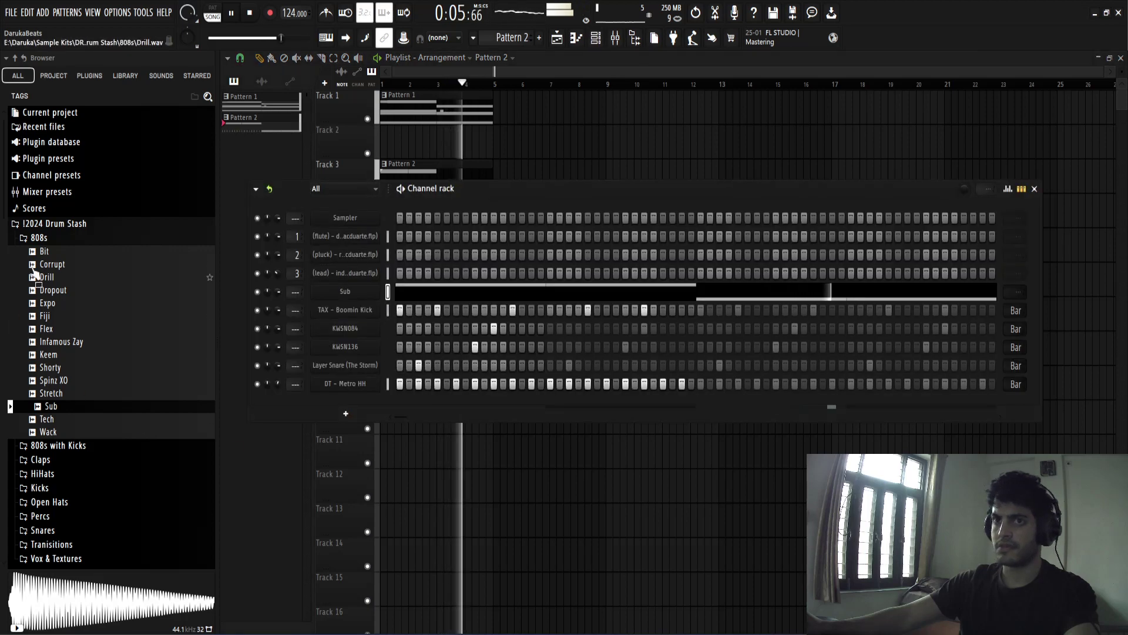
left_click(39, 238)
left_click(54, 223)
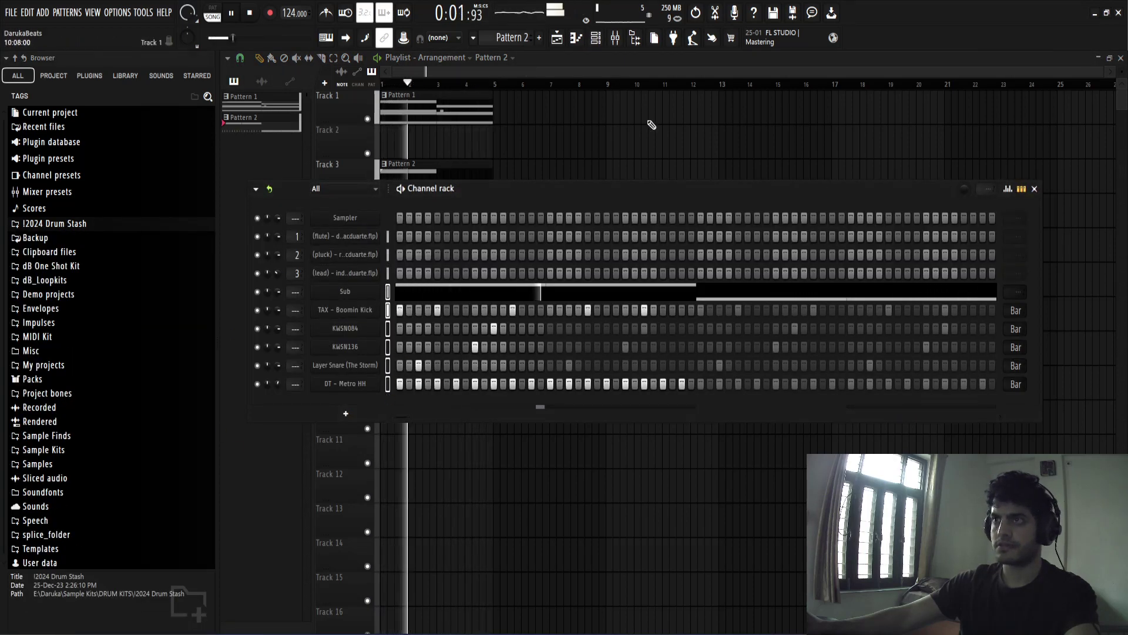
left_click(615, 39)
left_click(541, 210)
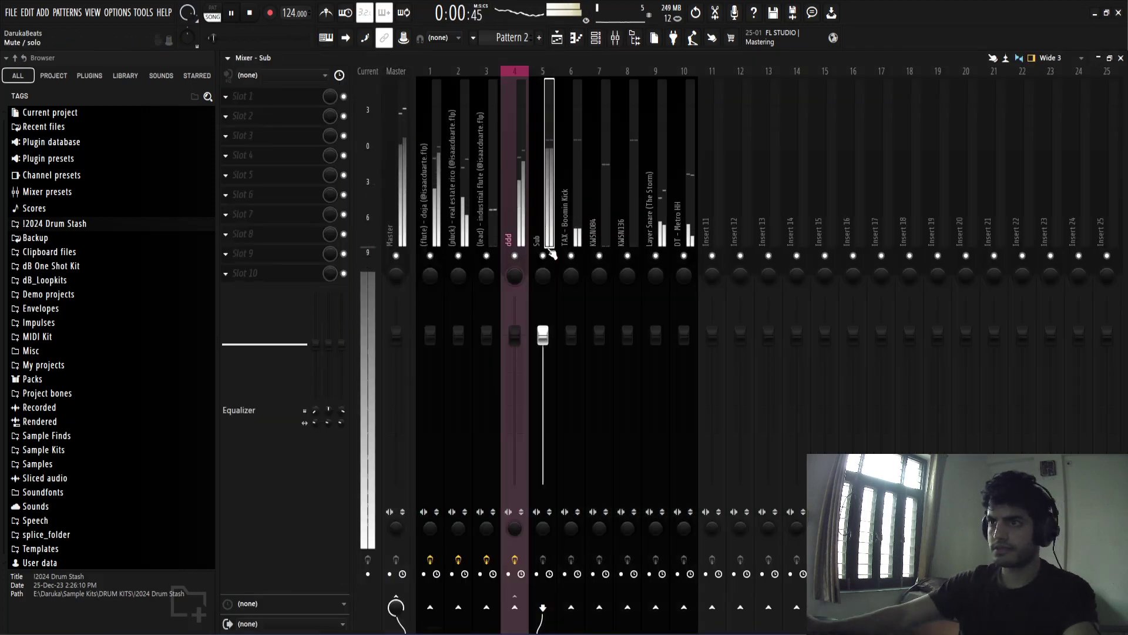
Solo the Sub and Boomin Kick mixer tracks, balancing the Sub at -0.2 dB against the kick at 1.5 dB
right_click(547, 263)
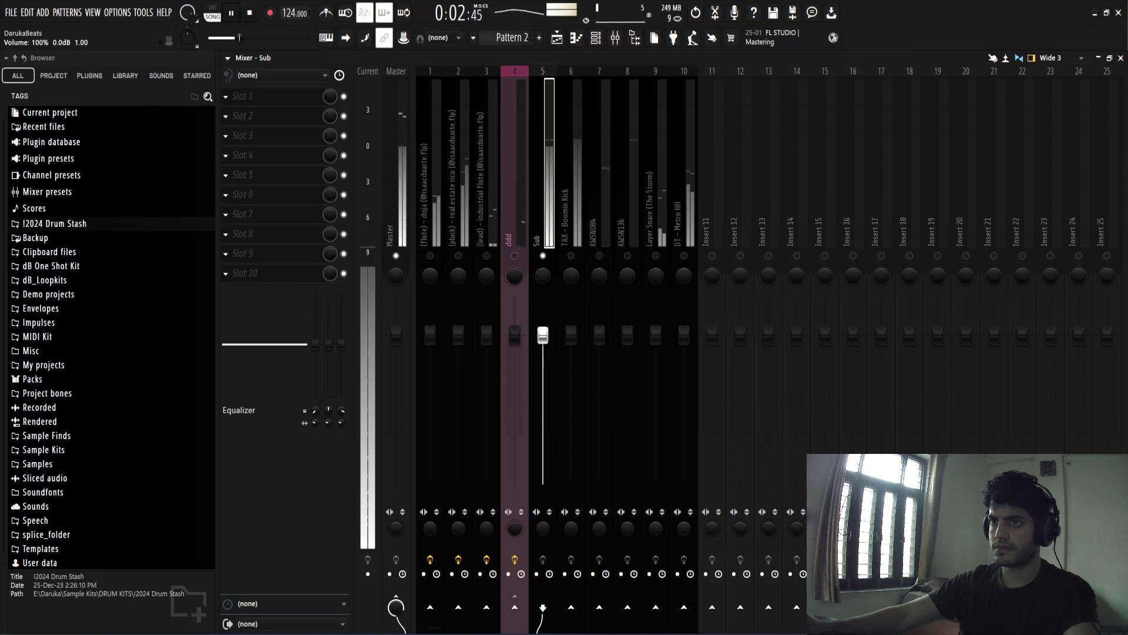
left_click(573, 257)
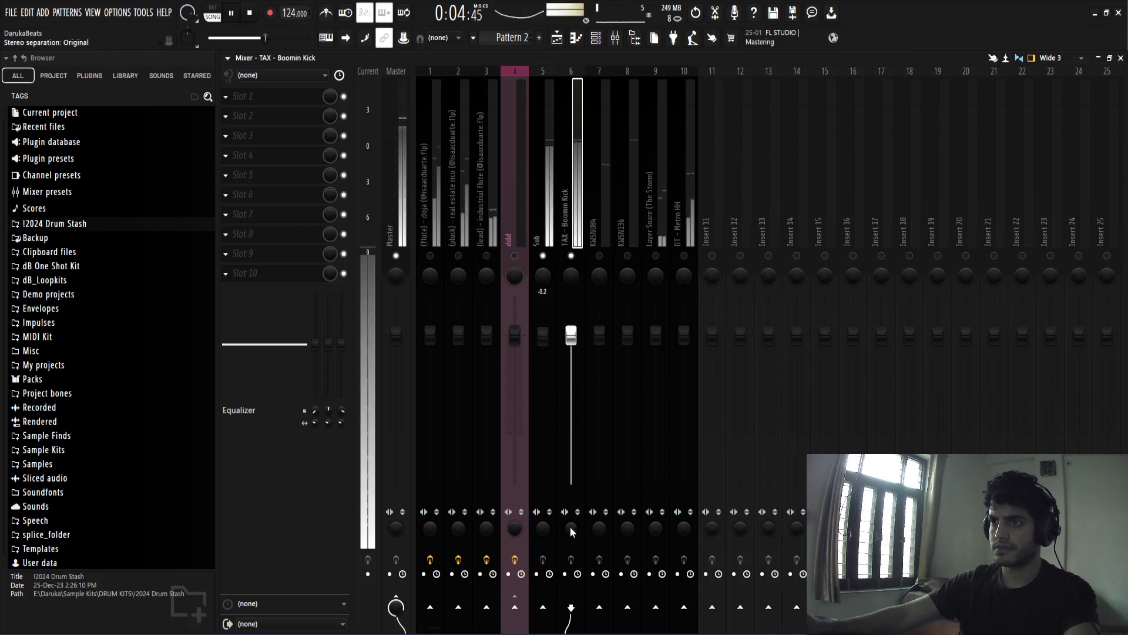
left_click_drag(571, 332, 572, 325)
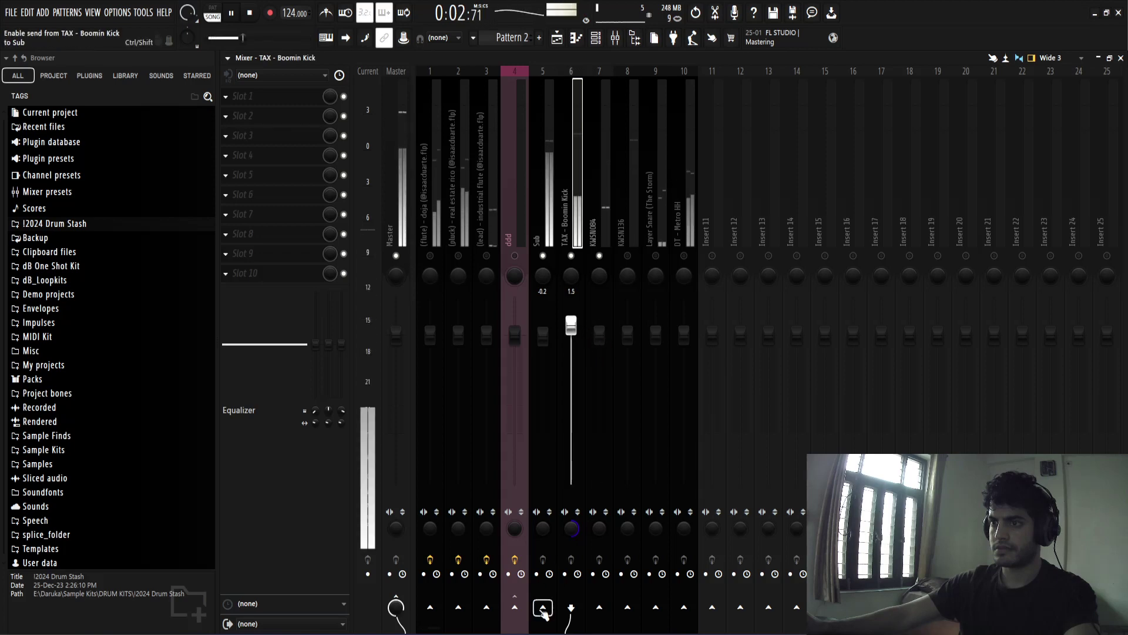
Sidechain the Boomin Kick to the Sub track with a Fruity Limiter in slot 3, using compressor mode, sidechain input 1 and a 2.1:1 ratio
right_click(543, 608)
left_click(557, 605)
left_click(555, 195)
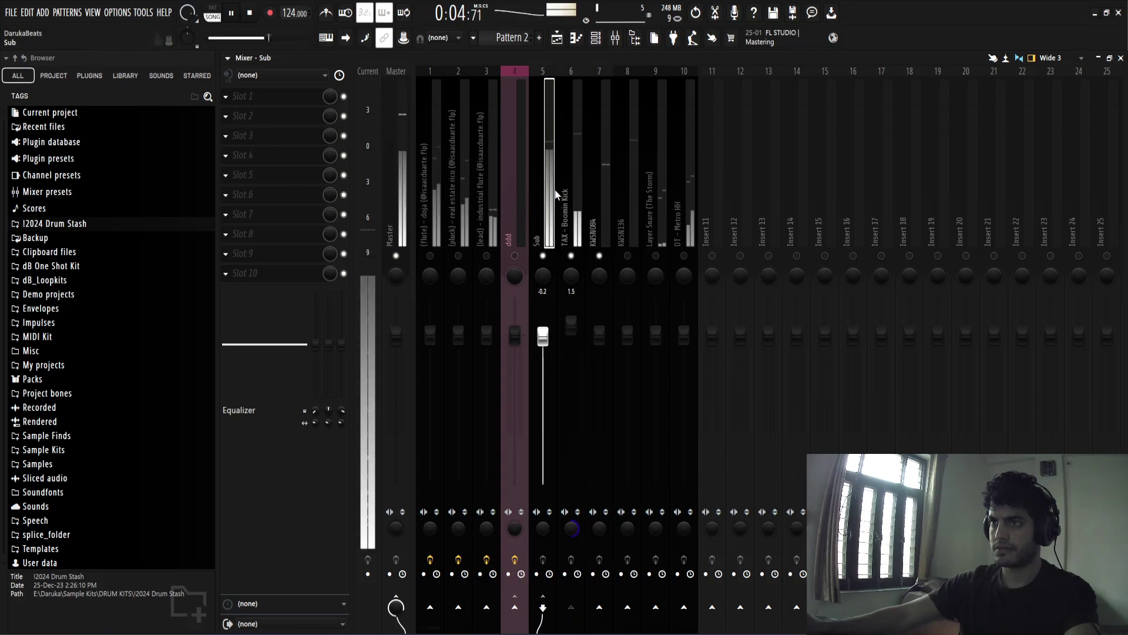
left_click(278, 153)
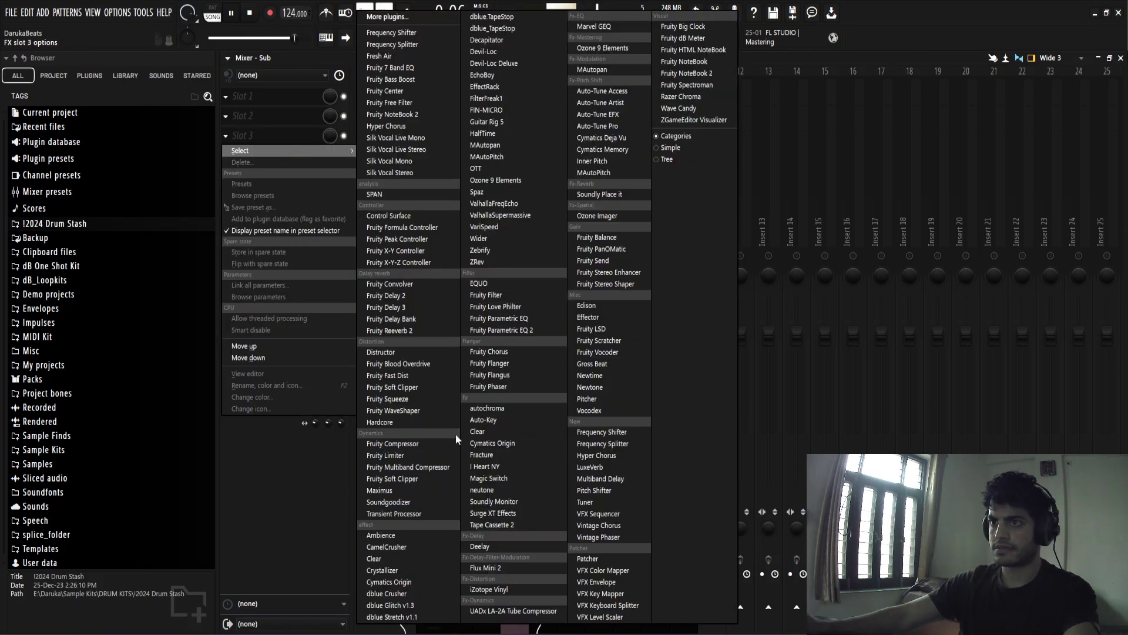
left_click(410, 455)
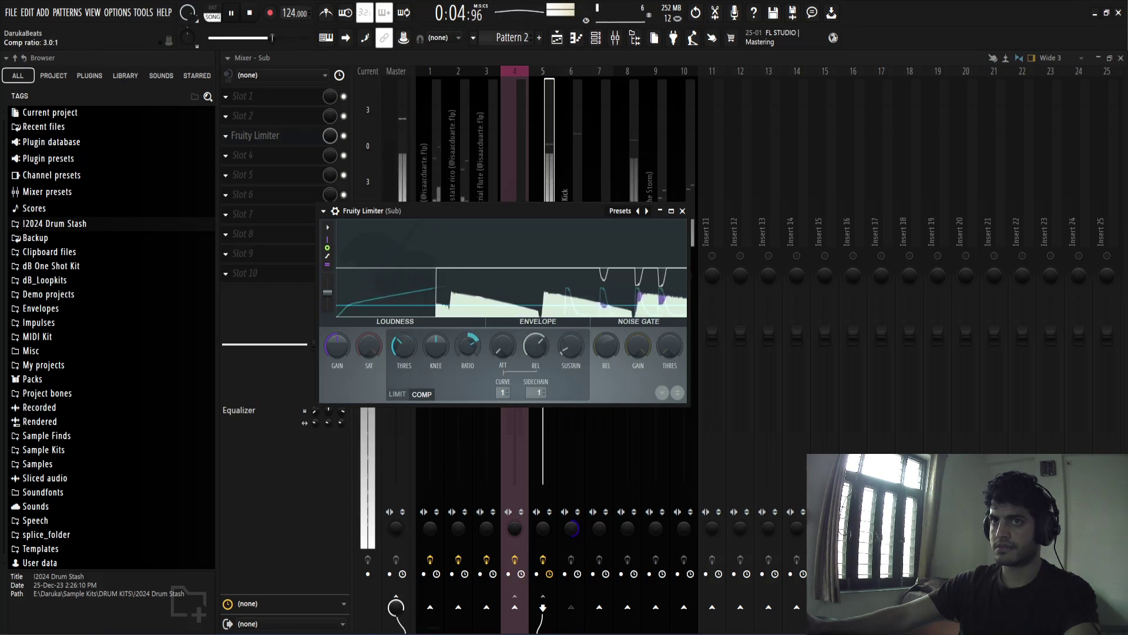
left_click_drag(468, 345, 468, 354)
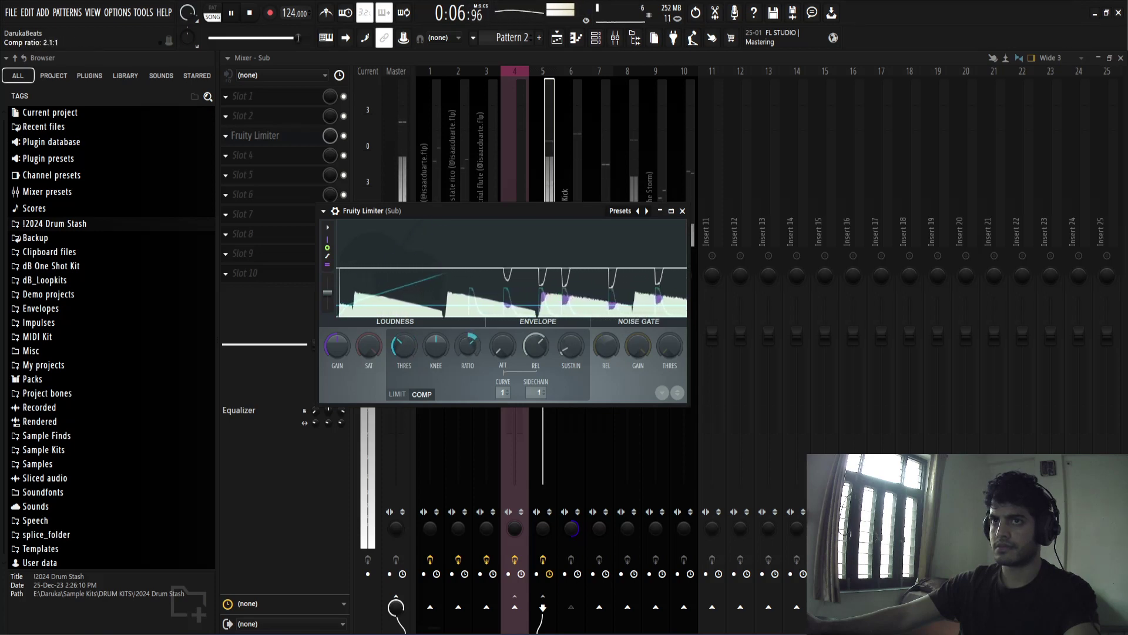
left_click(682, 210)
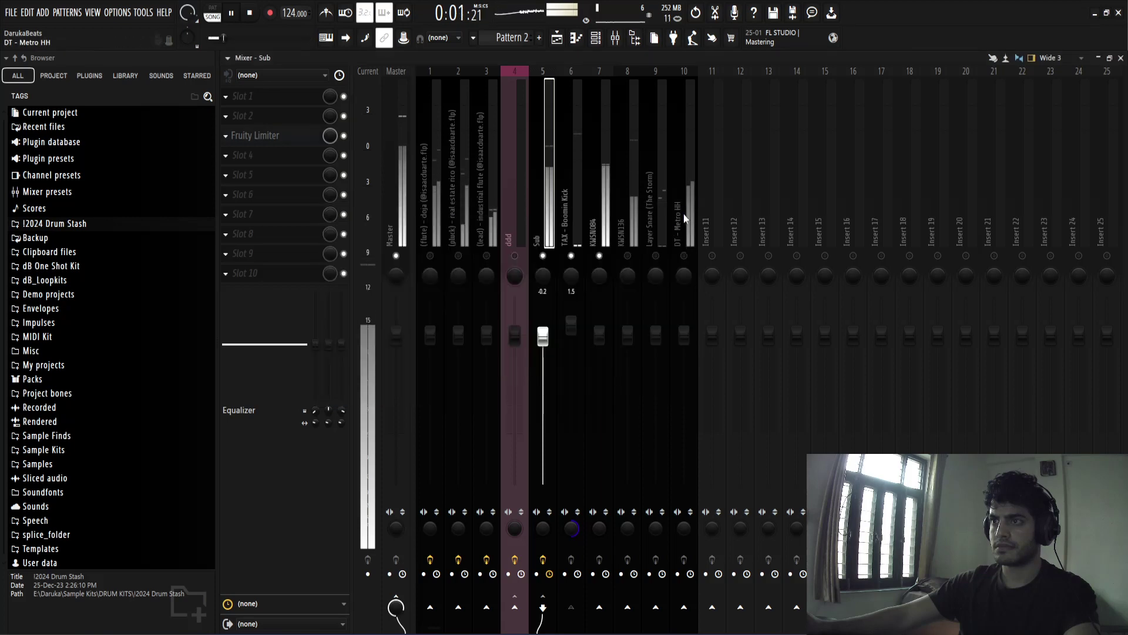
Pan the KWSN084 track 5% right, adjust KWSN136's panning, and unmute the snare and hi-hat tracks
left_click(606, 236)
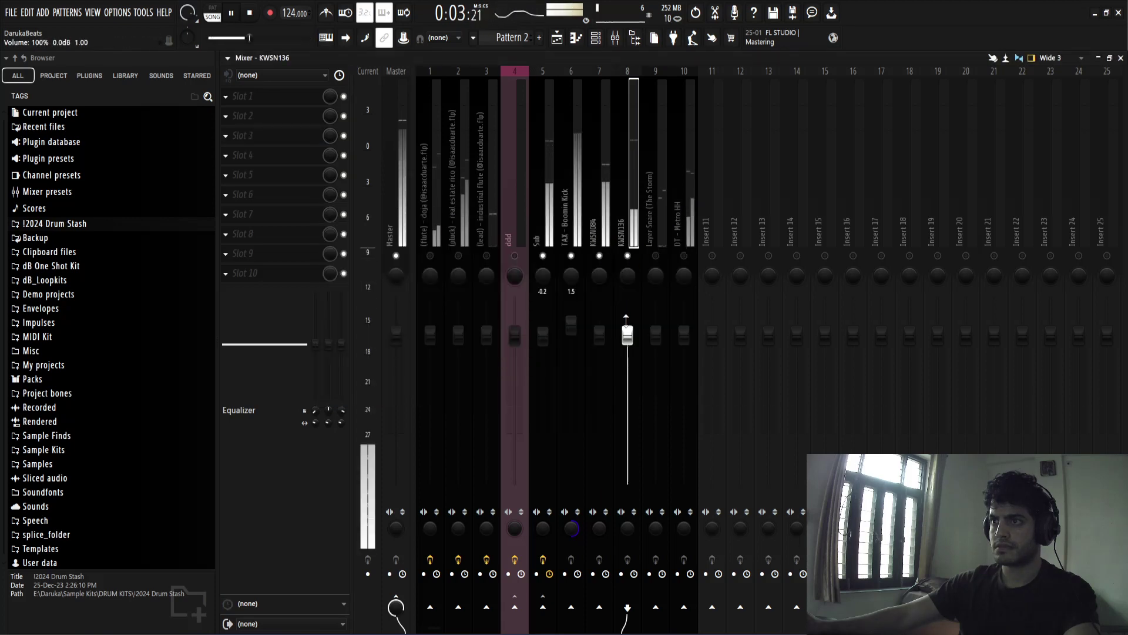
left_click_drag(609, 277, 608, 274)
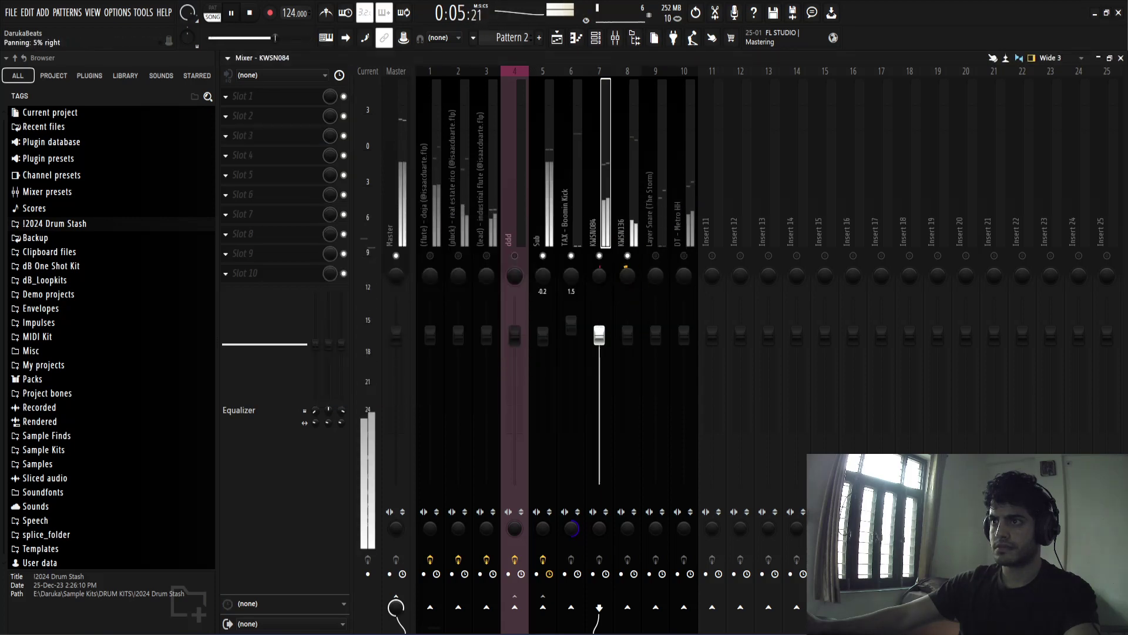
left_click(660, 229)
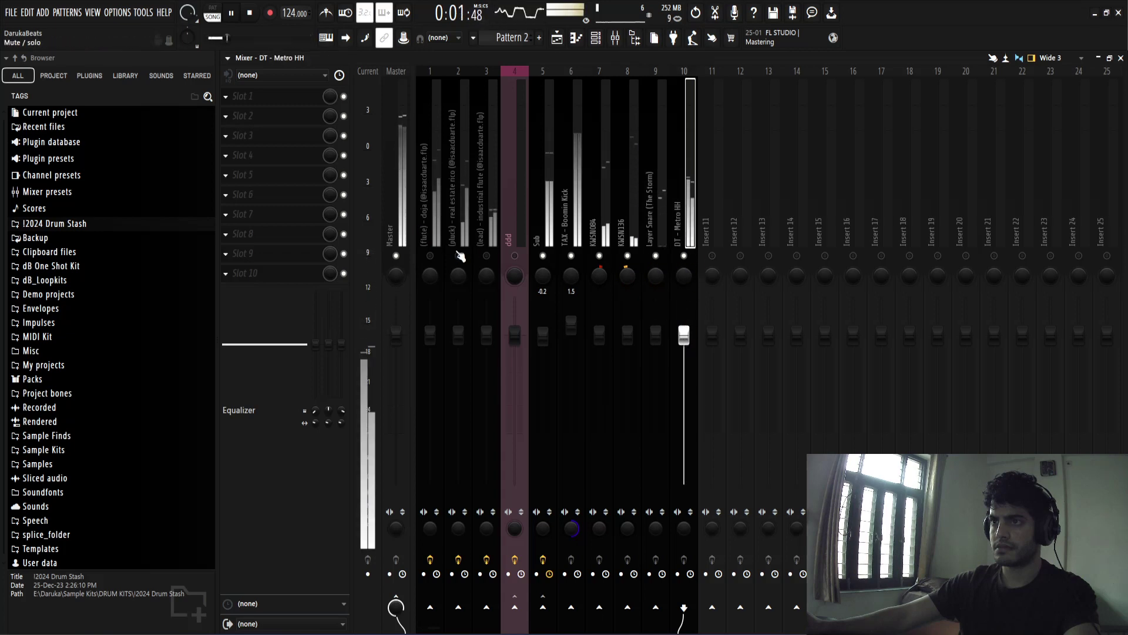
Add a Fruity Limiter to slot 3 of the Master track with its soft saturation threshold at -2.5 dB
left_click(400, 182)
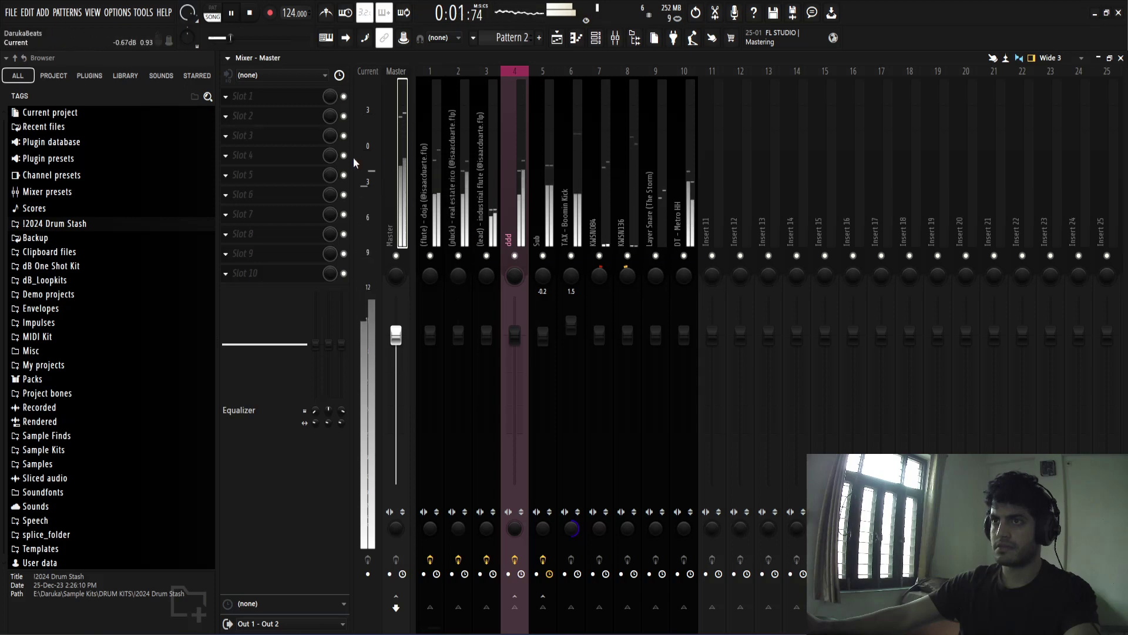
left_click(309, 136)
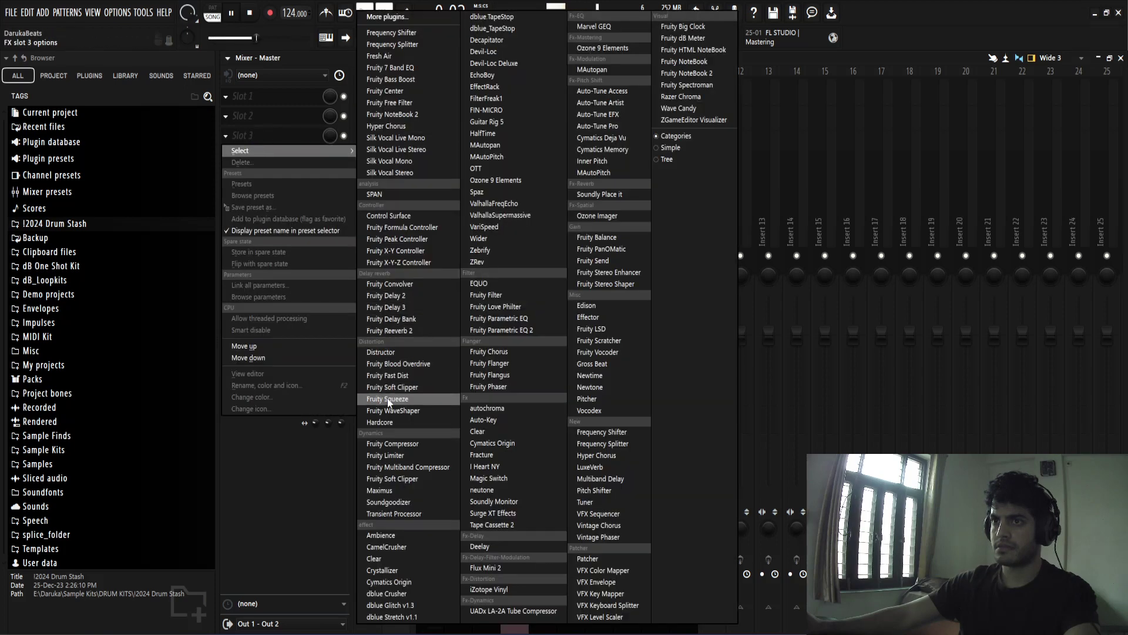
left_click(391, 455)
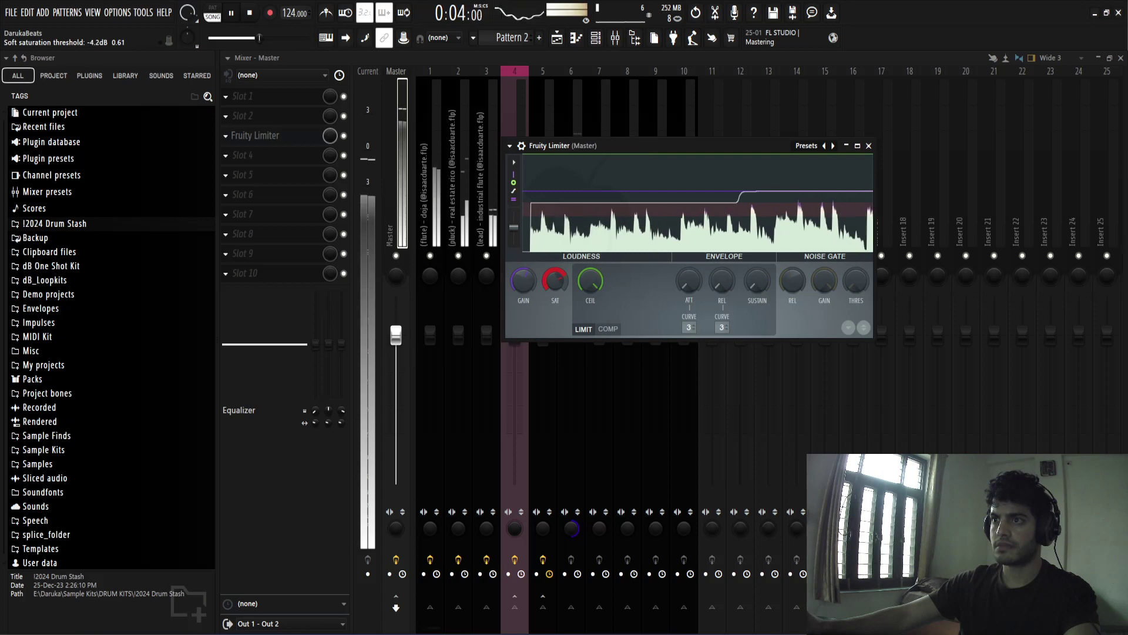
left_click_drag(558, 278, 557, 271)
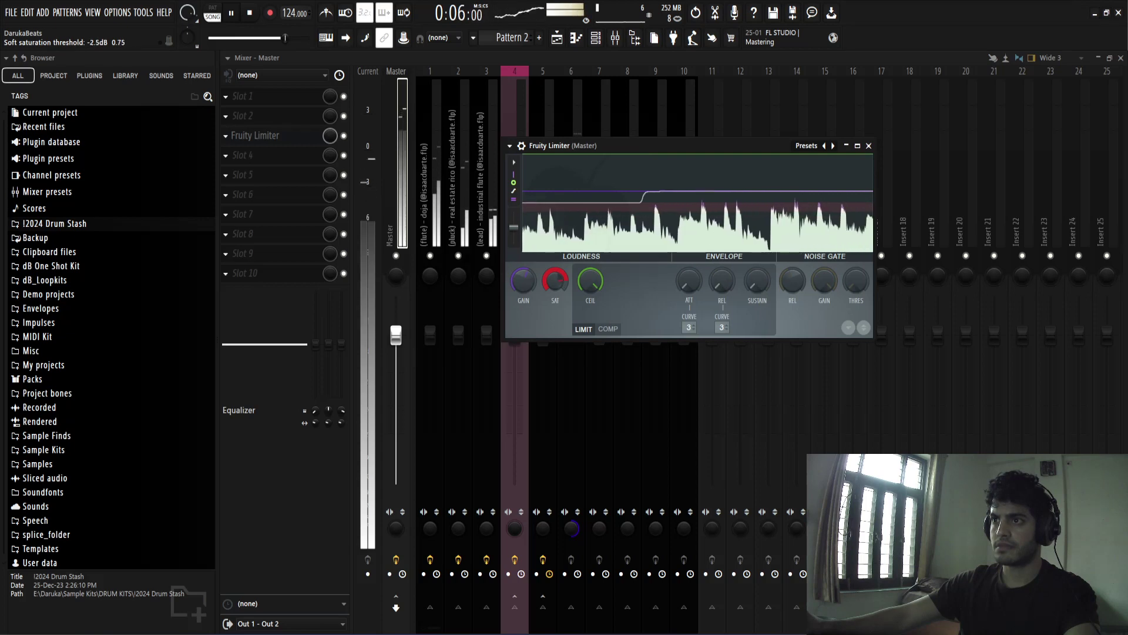
left_click(875, 150)
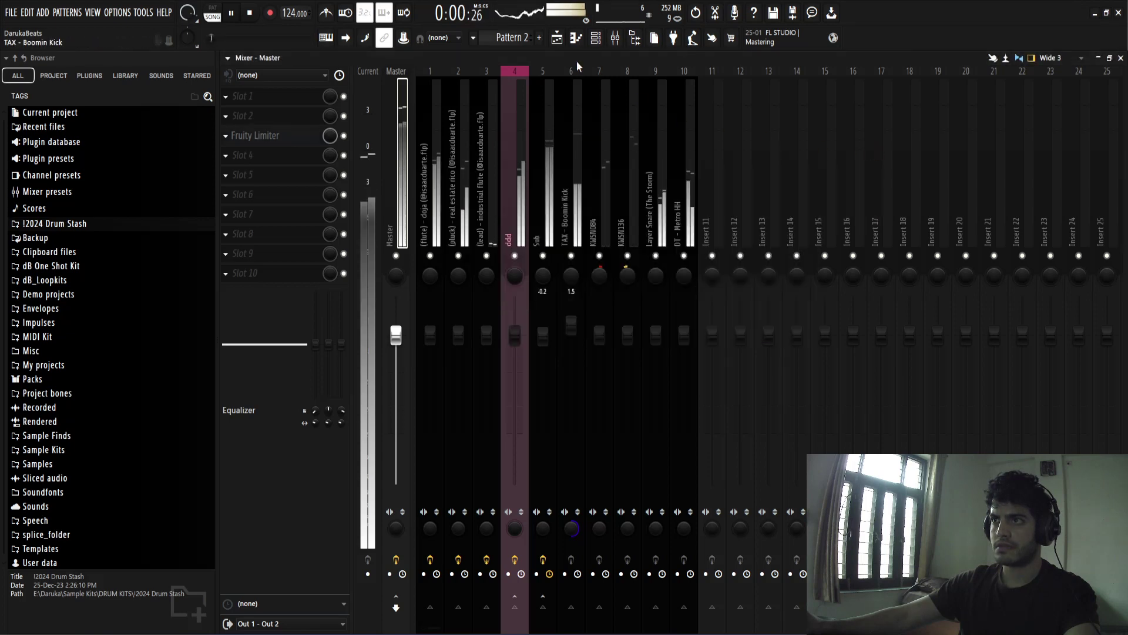
Remove the Pattern 2 clip from the playlist and save the project as "Exp One Shot Em 124bpm 17-02-24" in the February folder
left_click(557, 37)
key("space")
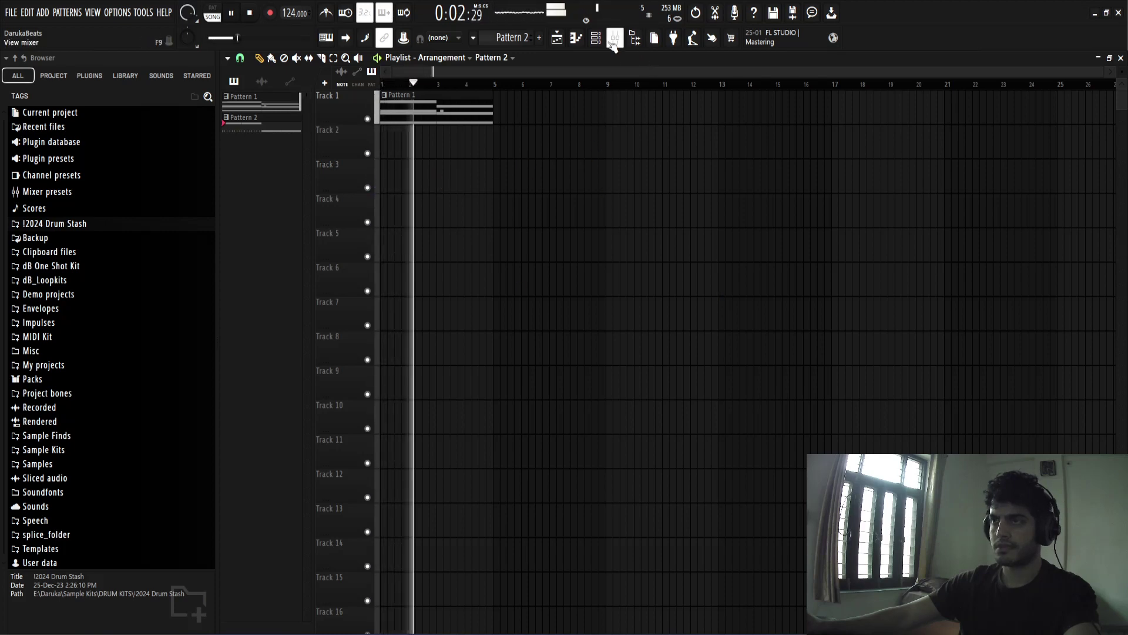
key("ctrl+s")
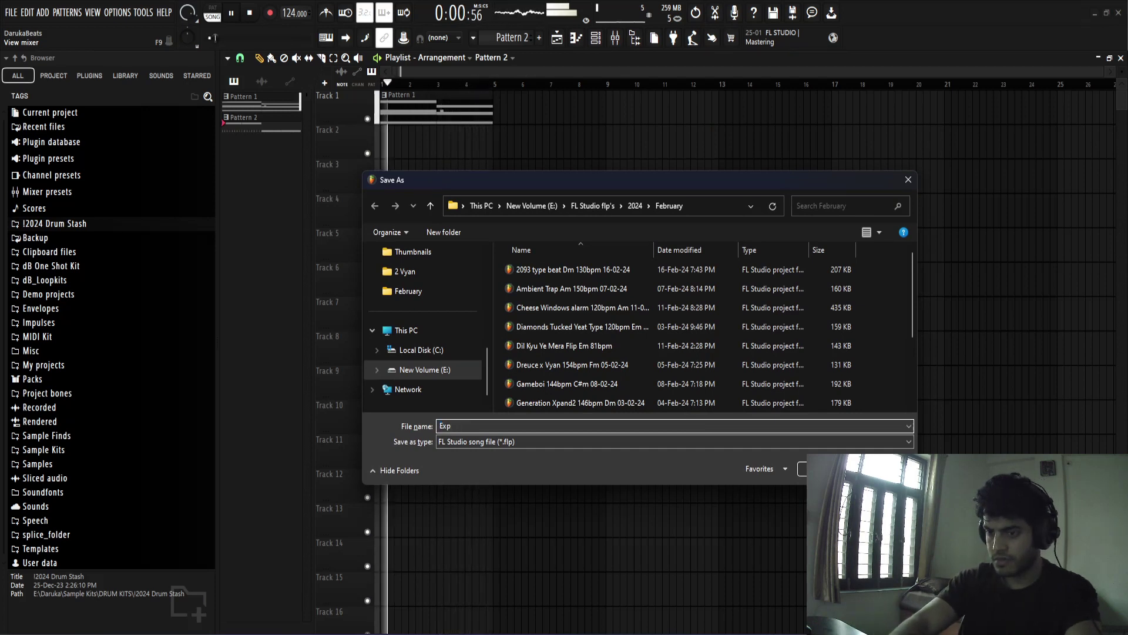
type("Exp One Shot Em 124bpm 17-02-24")
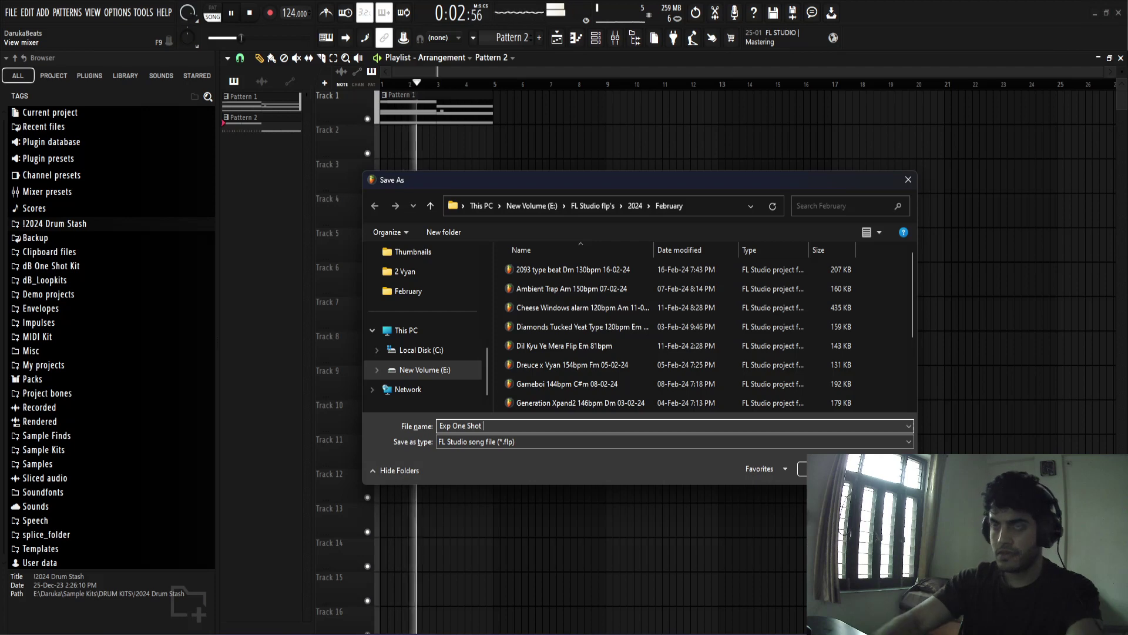
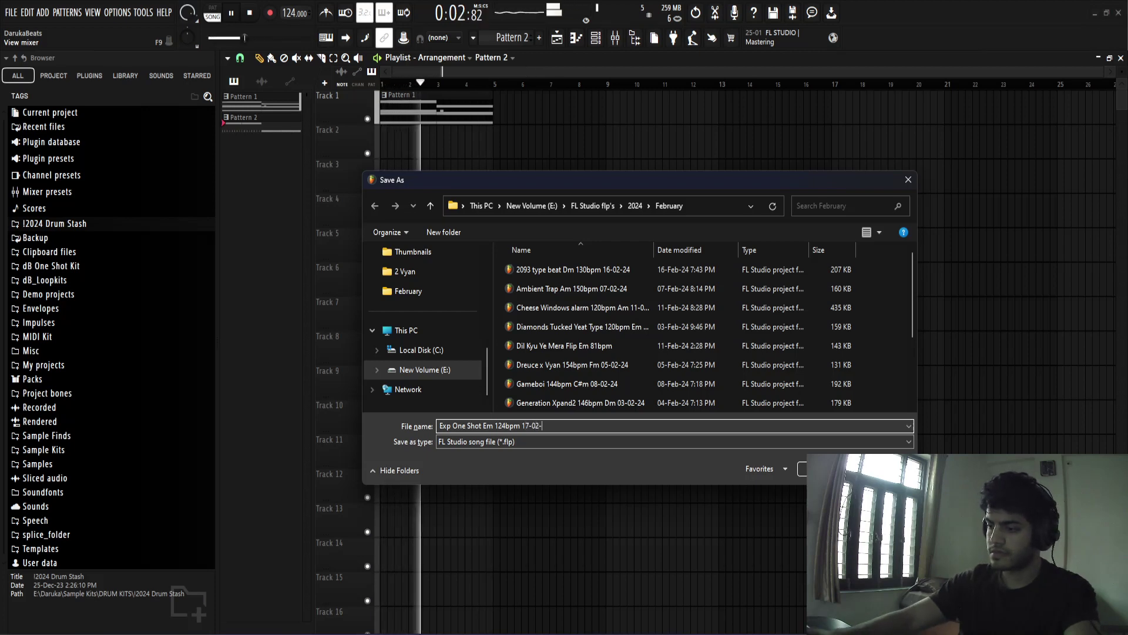
key("Return")
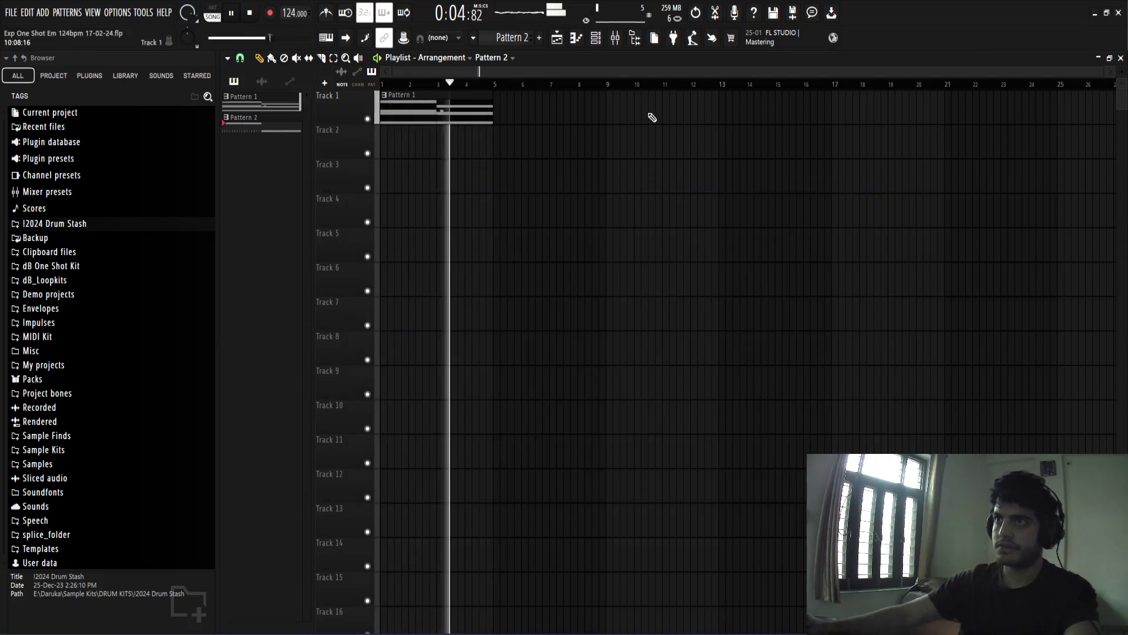
Add the Pattern 2 clip to the playlist and position it on Track 4 at bar 1
left_click(596, 39)
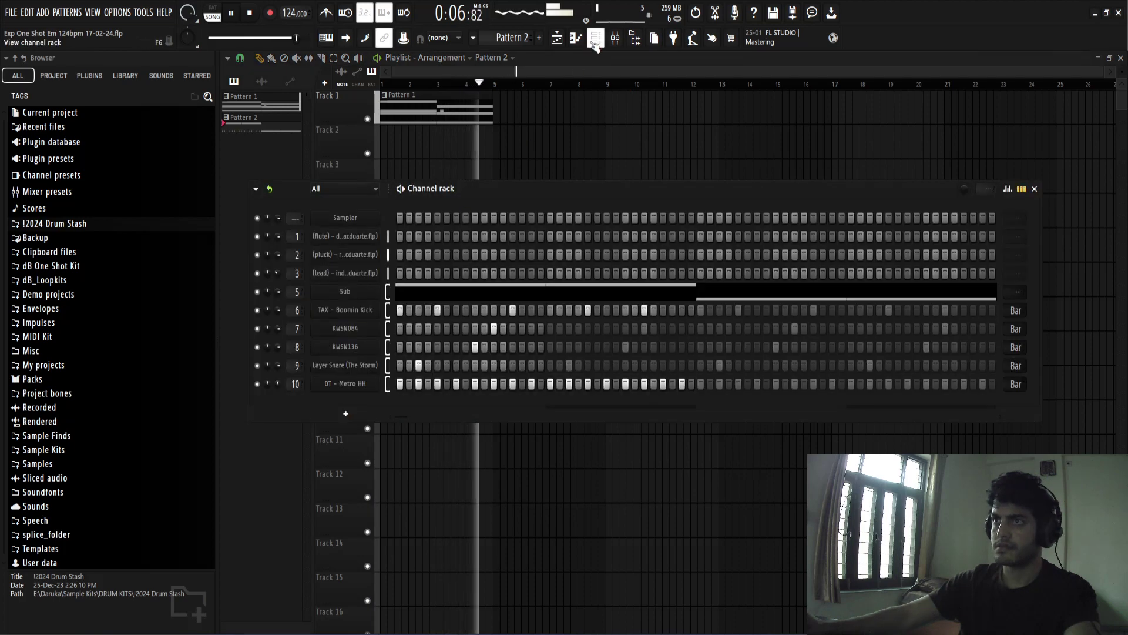
left_click(615, 38)
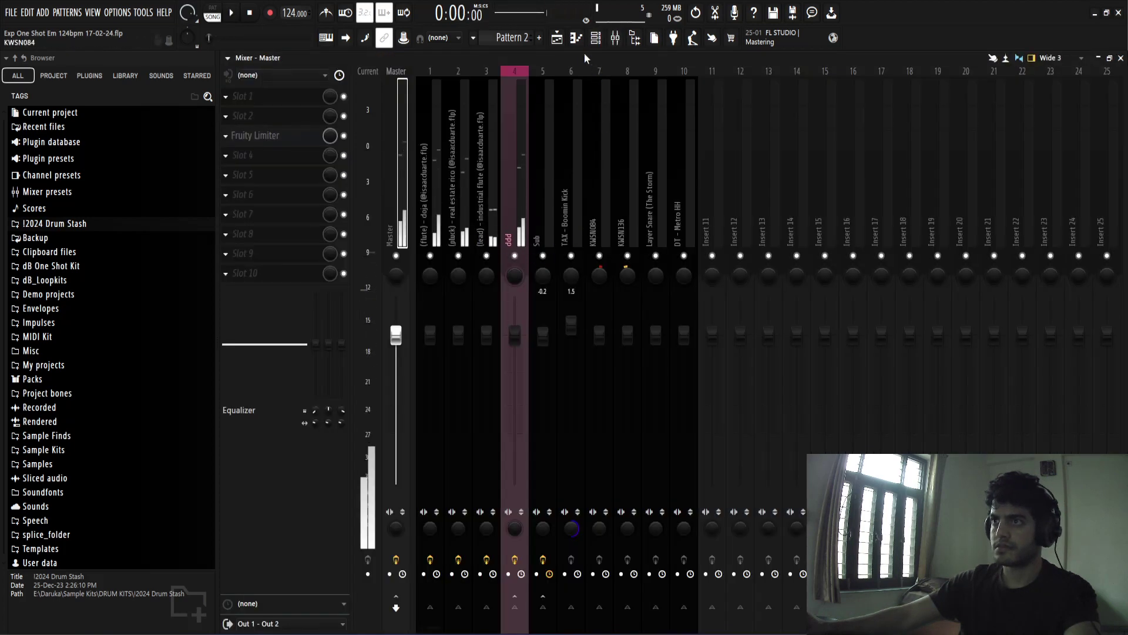
left_click(557, 39)
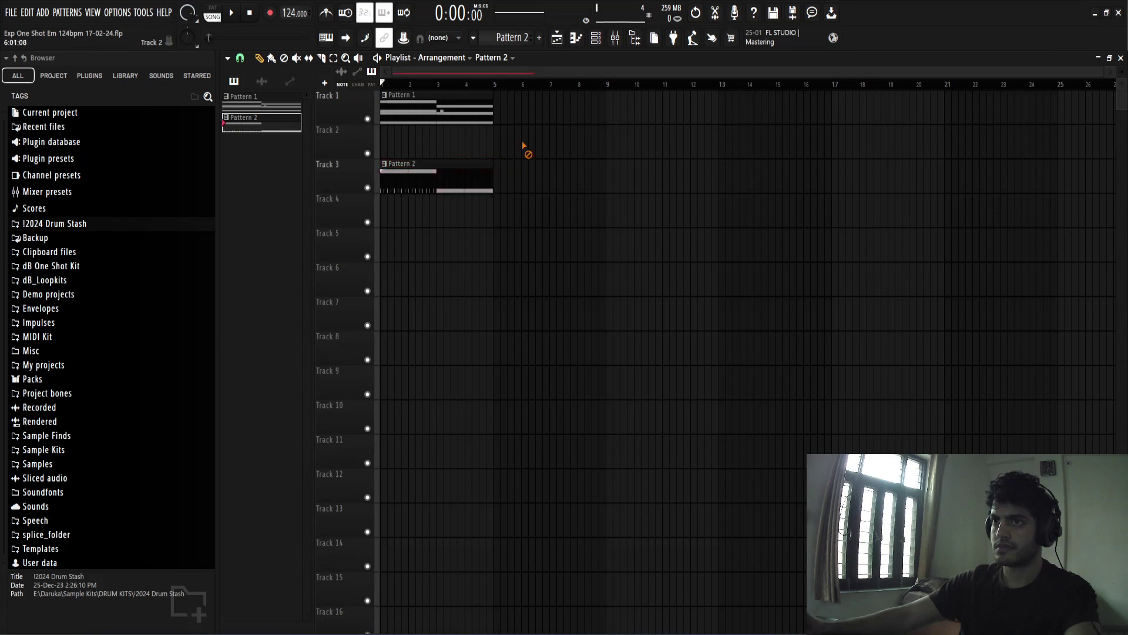
left_click_drag(391, 181, 415, 231)
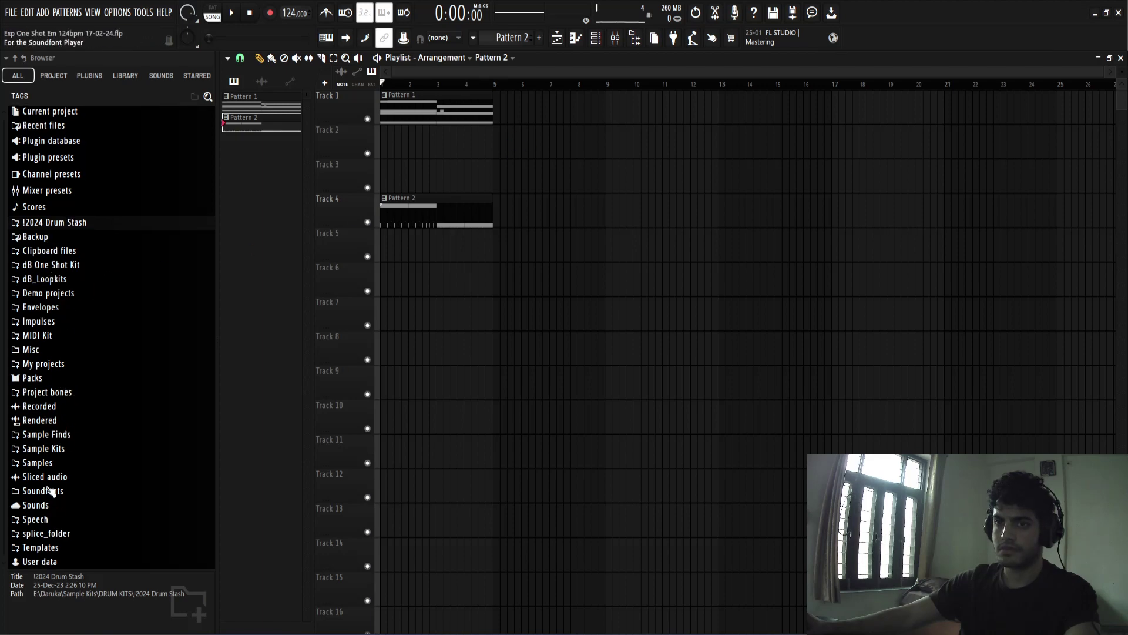
Browse Sample Kits to the Cymatics DUALITY Beta RnB loop stems and open the "Been Away - 170 BPM E Min" folder
left_click(49, 448)
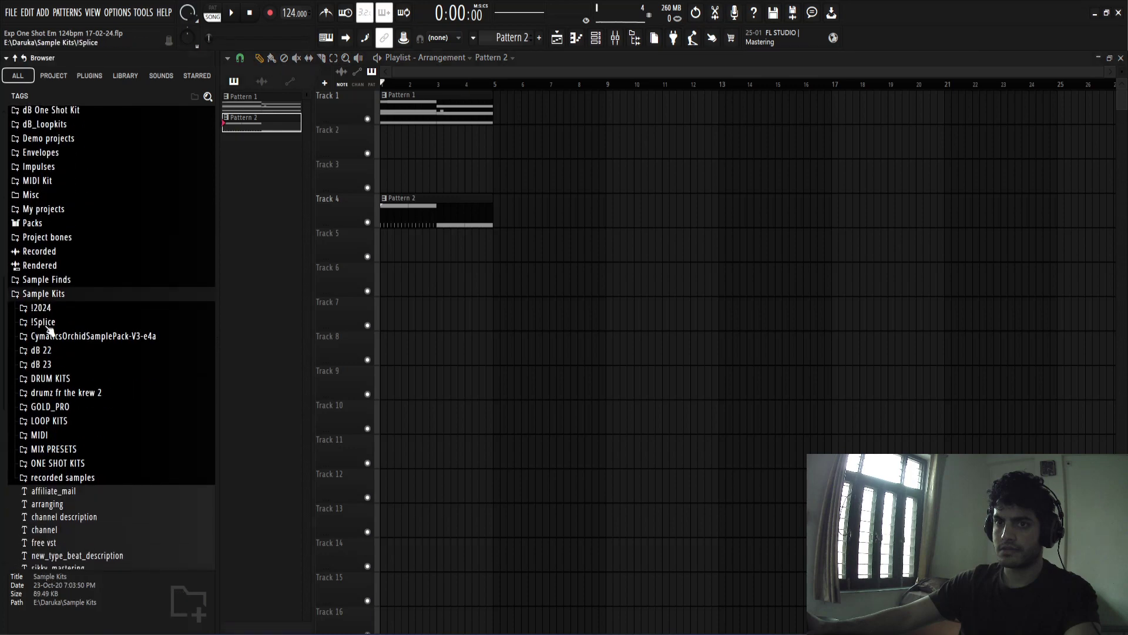
left_click(48, 312)
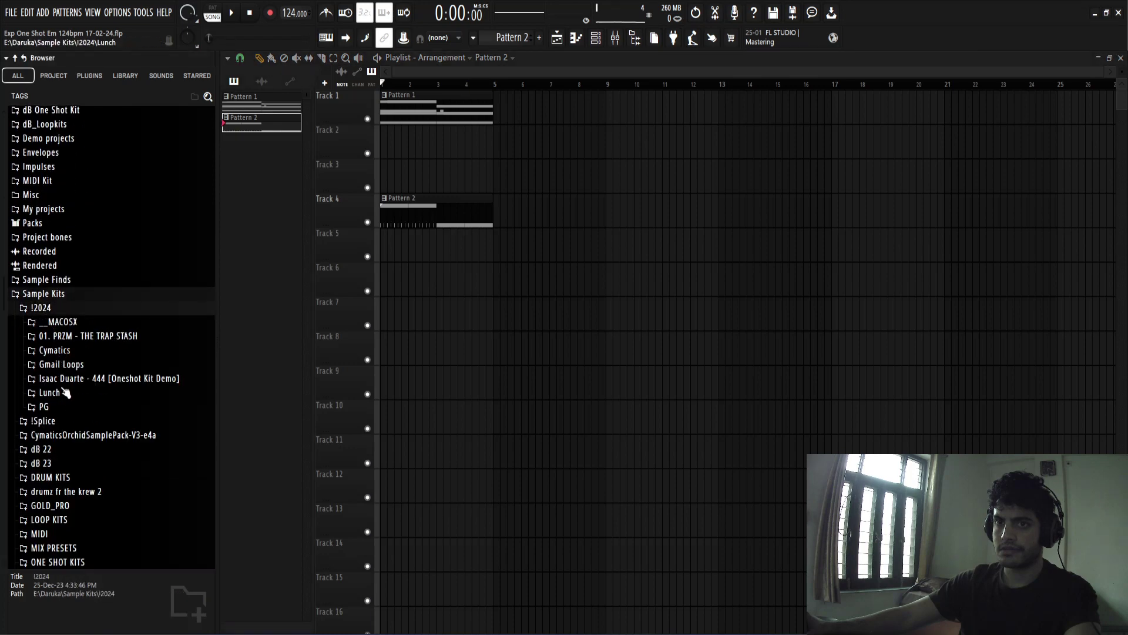
left_click(59, 352)
left_click(103, 302)
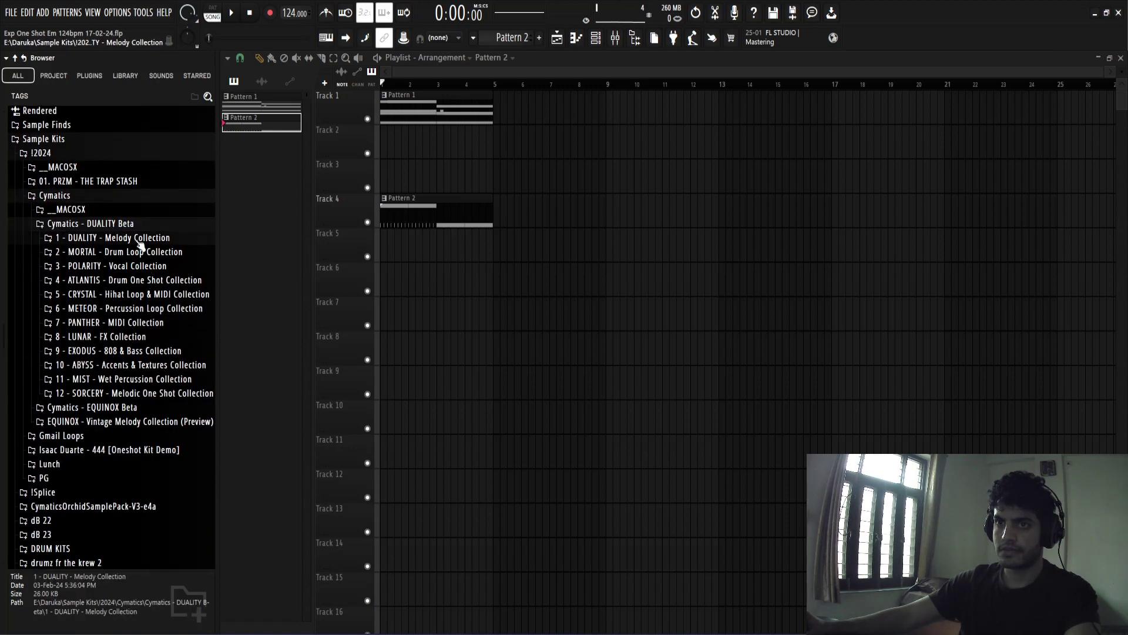
left_click(140, 239)
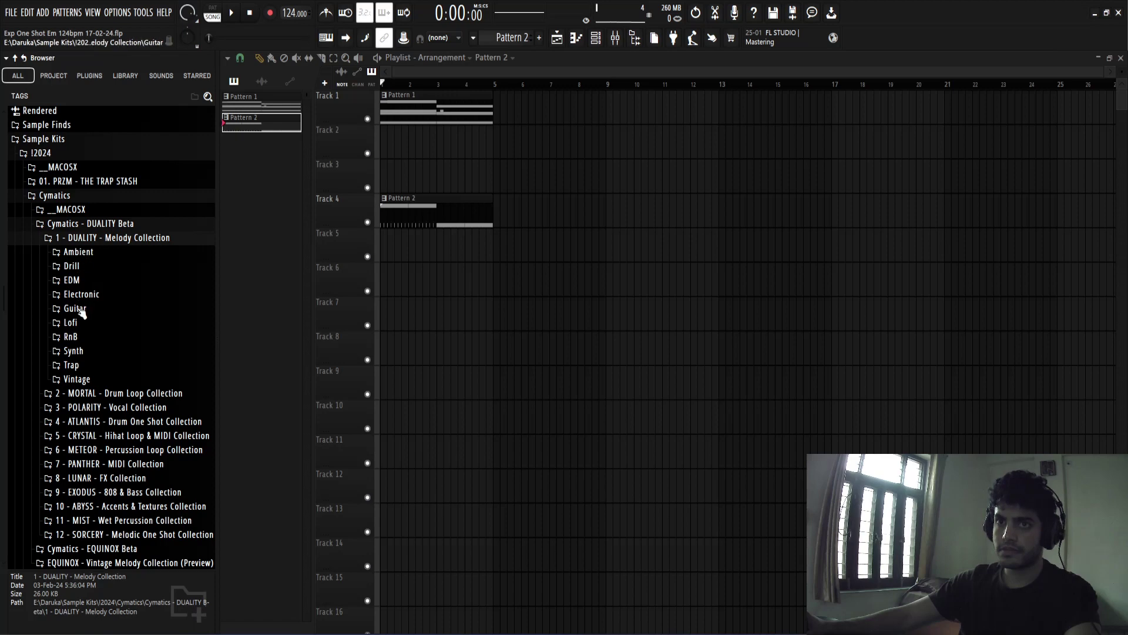
left_click(71, 336)
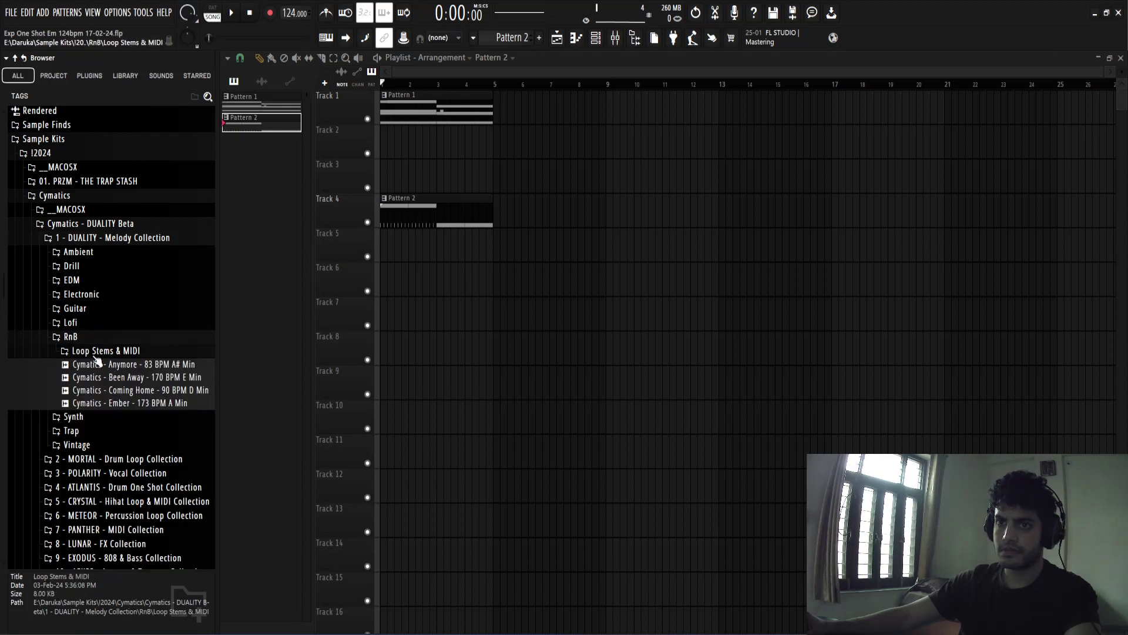
left_click(95, 353)
left_click(117, 378)
Audition the Been Away stems from Accent through Percussion, comparing the bass, choir, keys, kick and pad sounds
left_click(121, 391)
scroll(124, 385, "down", 2)
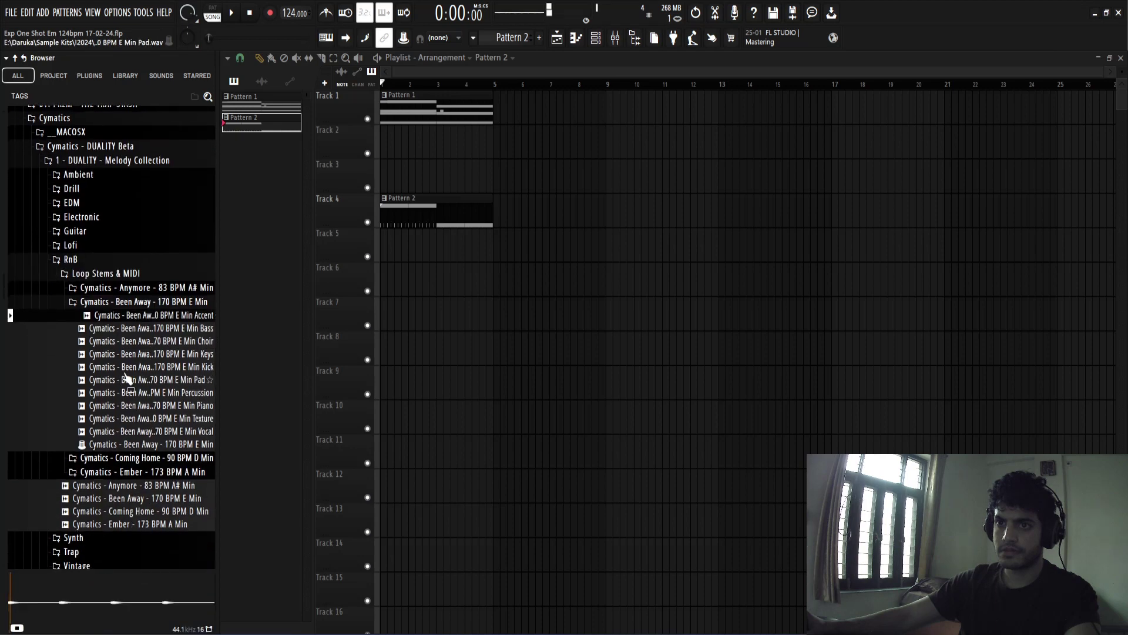
left_click(140, 330)
left_click(138, 343)
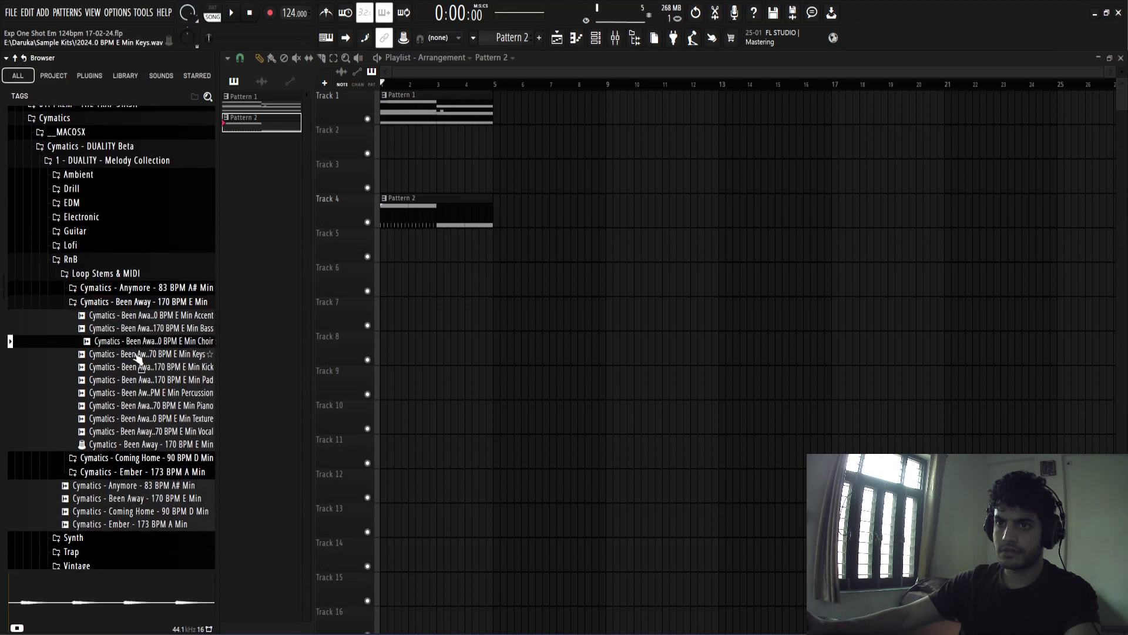
left_click(133, 359)
left_click(135, 346)
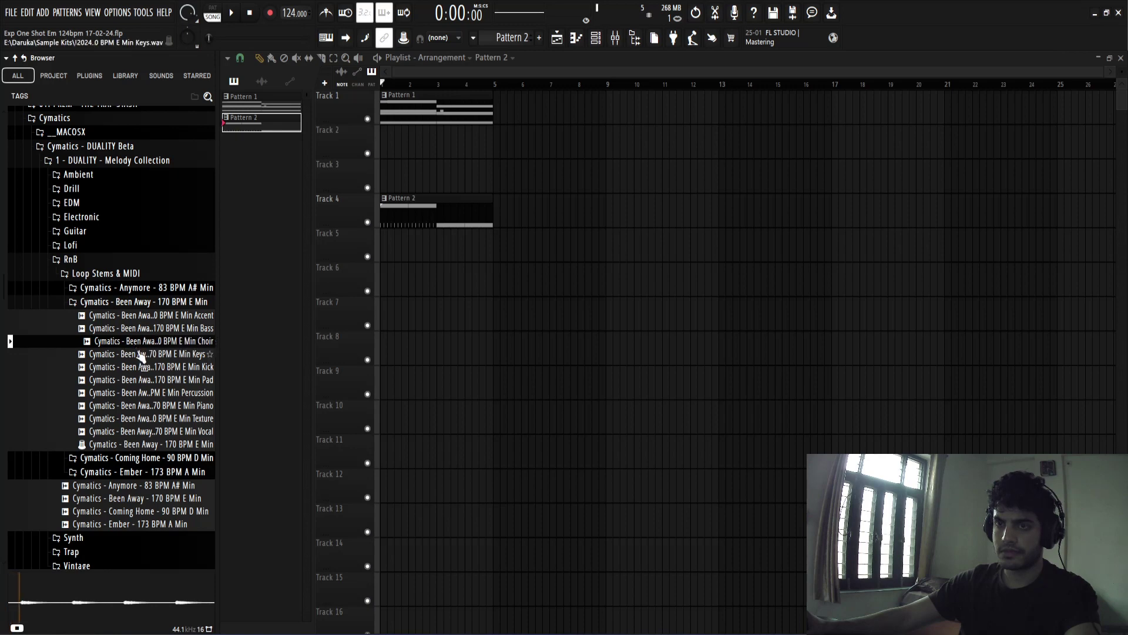
left_click(141, 357)
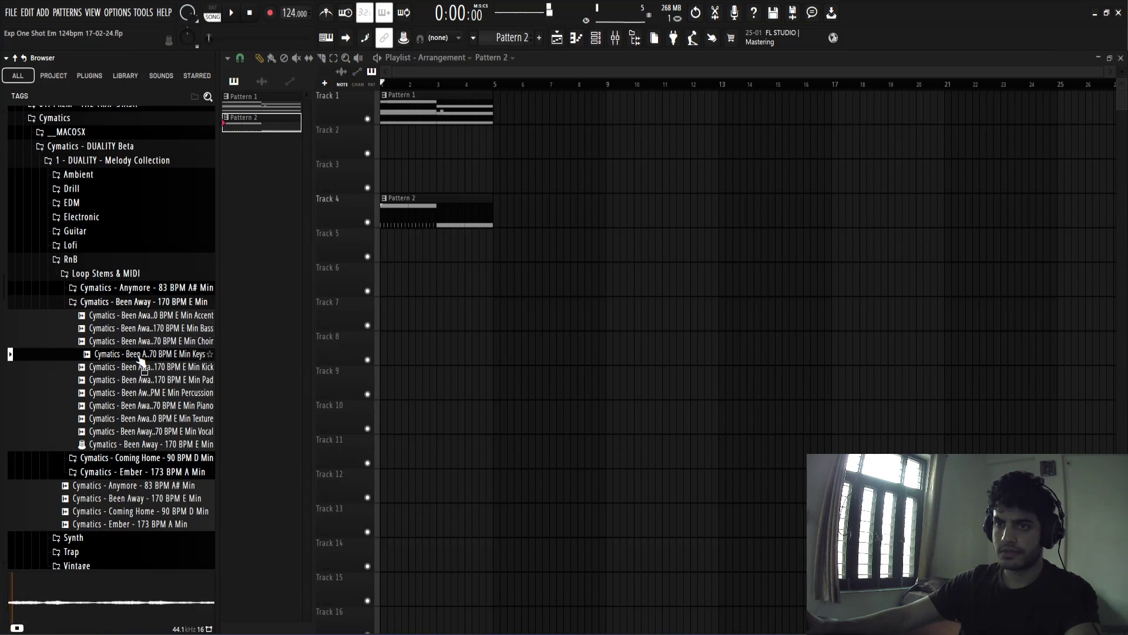
left_click(136, 368)
left_click(139, 381)
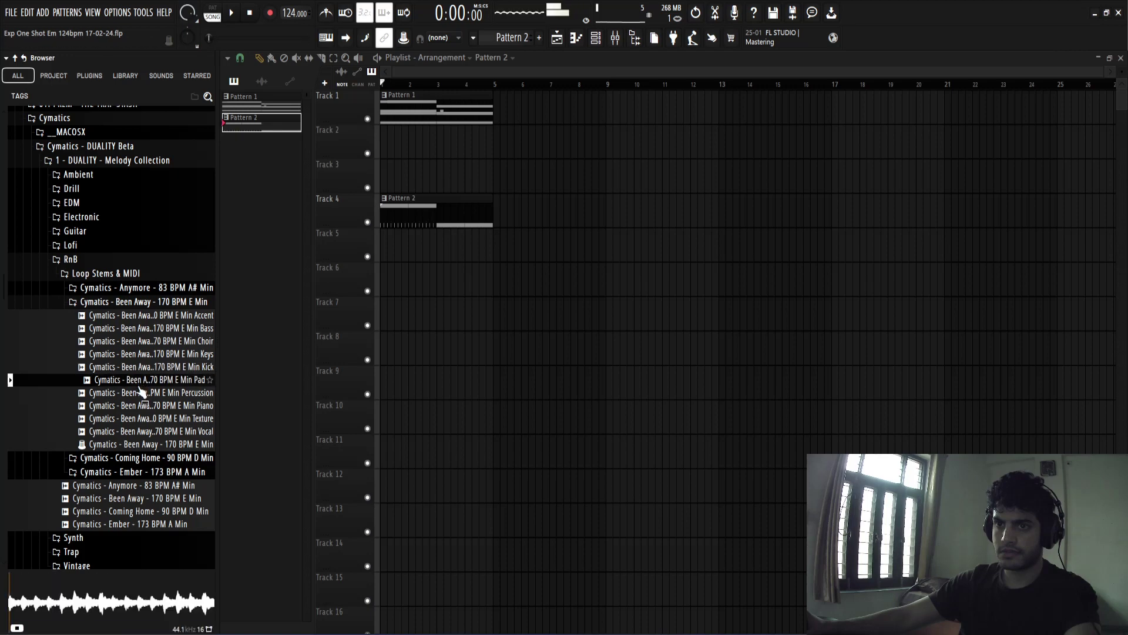
left_click(138, 394)
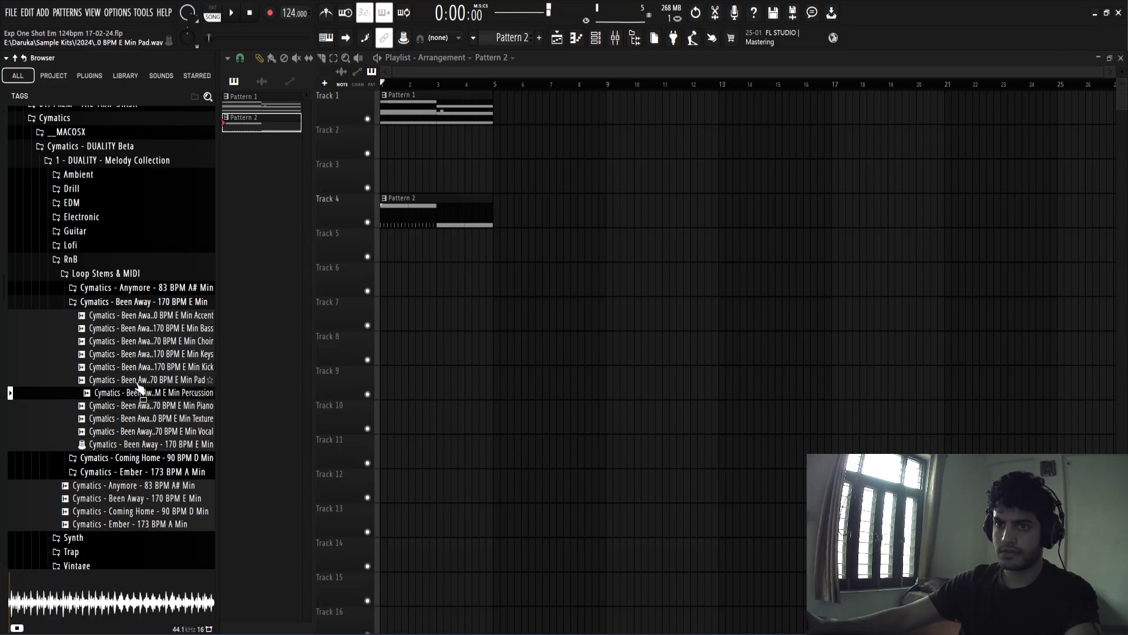
Place the Been Away pad stem on Track 2 at bar 1 and set the project tempo to 170 BPM
left_click_drag(139, 380, 394, 140)
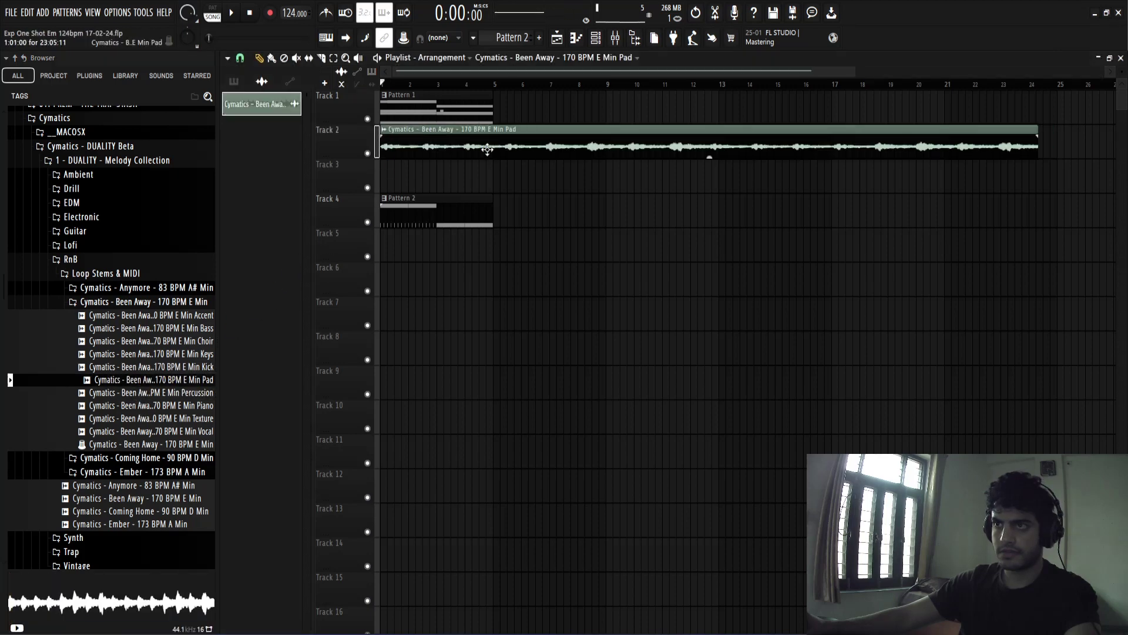
right_click(287, 13)
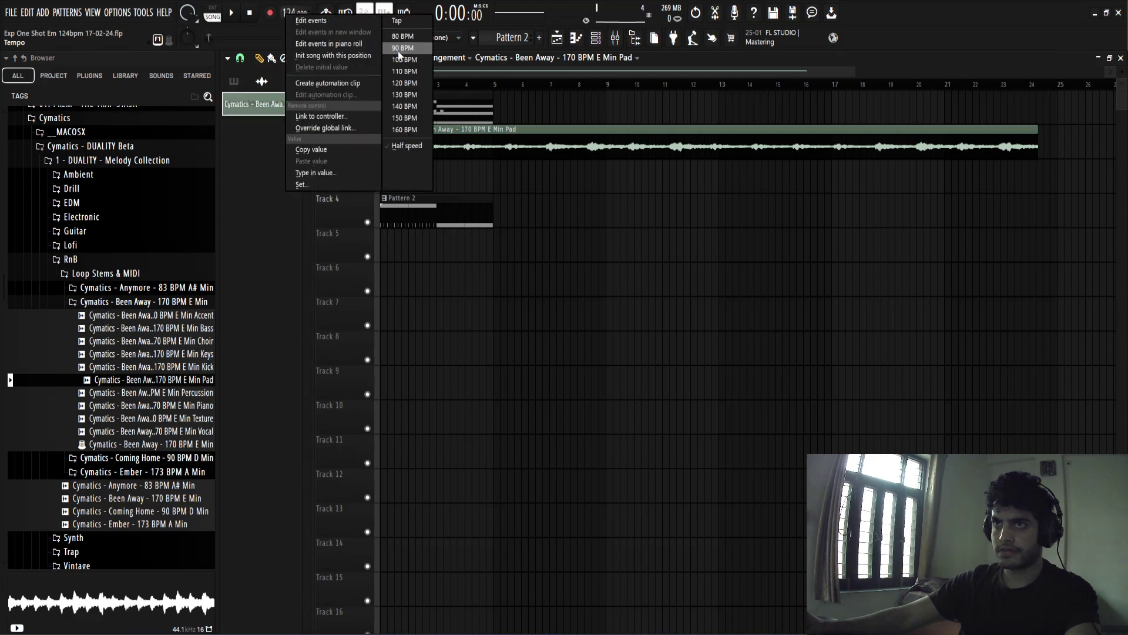
left_click(396, 131)
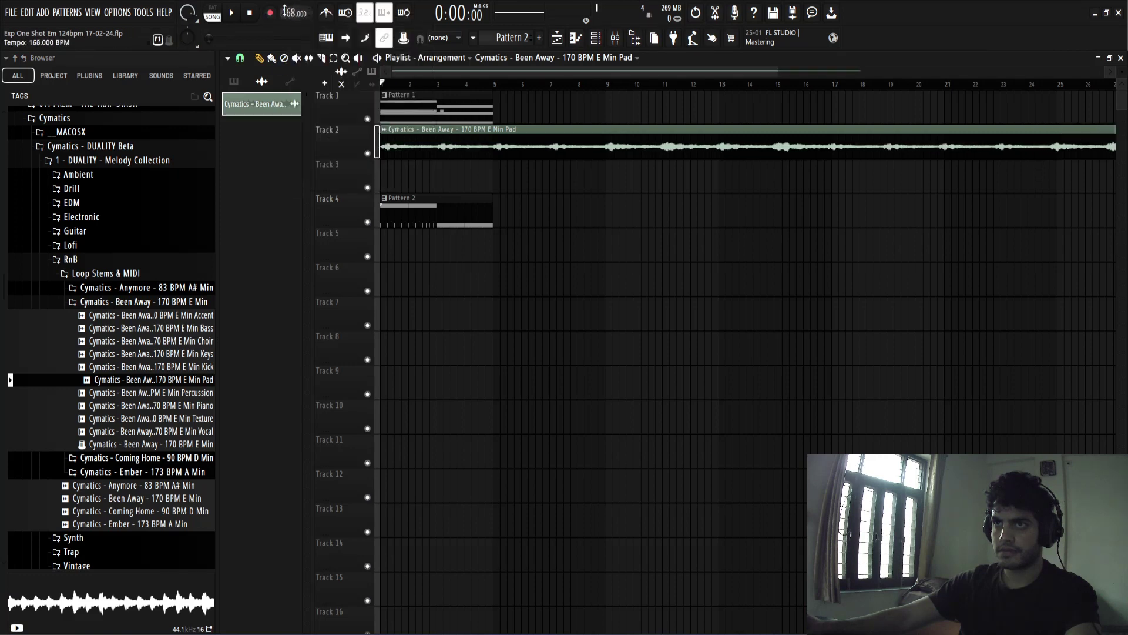
Set the pad clip's time stretching mode to Stretch
double_click(431, 133)
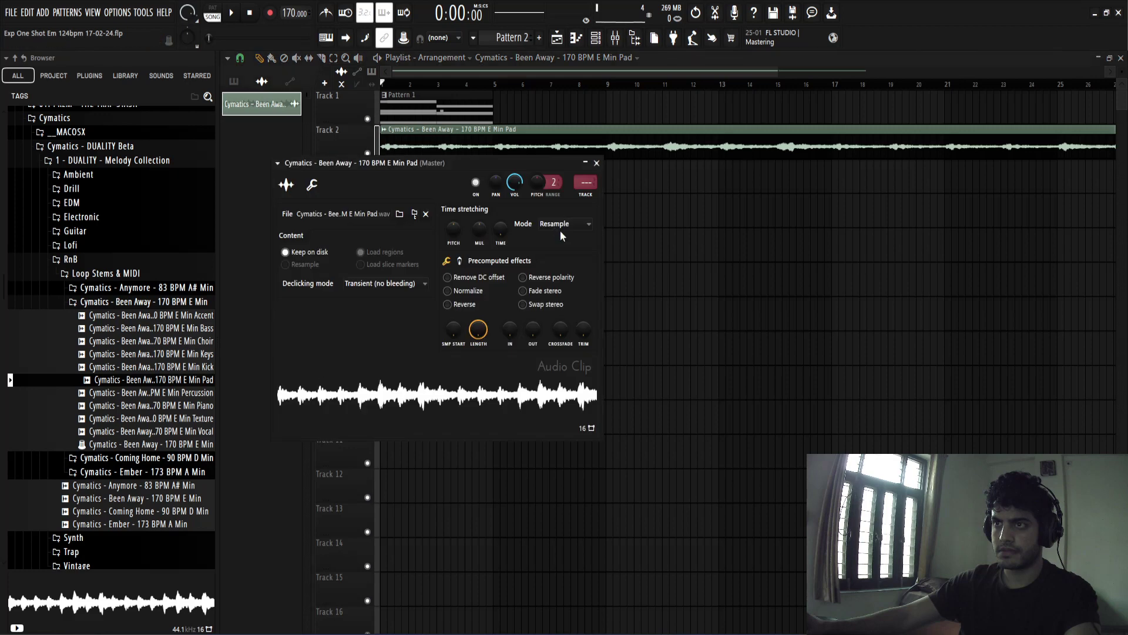
left_click(557, 226)
left_click(556, 254)
left_click(596, 164)
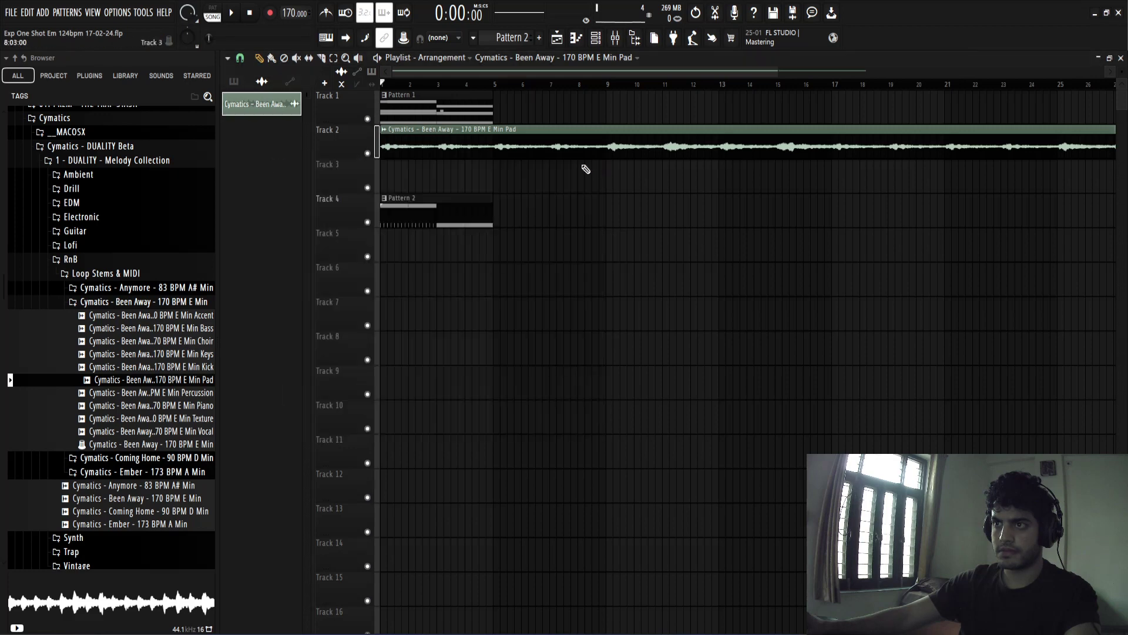
Set the project tempo to 124 BPM and lower the pad clip's channel volume to about 60%
right_click(287, 8)
left_click(401, 79)
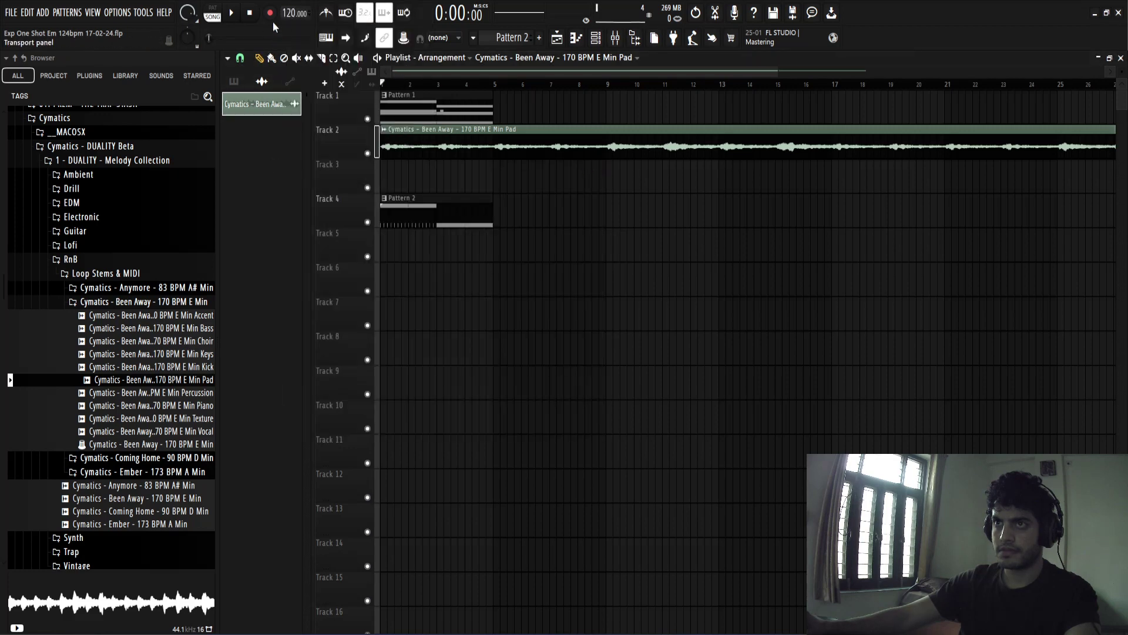
double_click(433, 139)
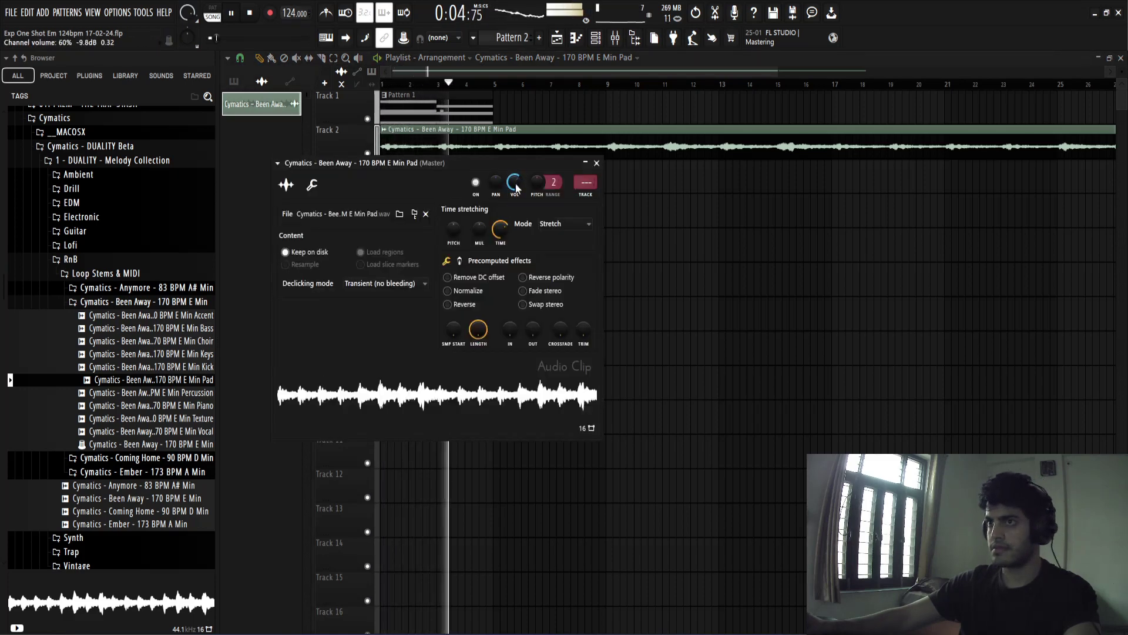
left_click(597, 164)
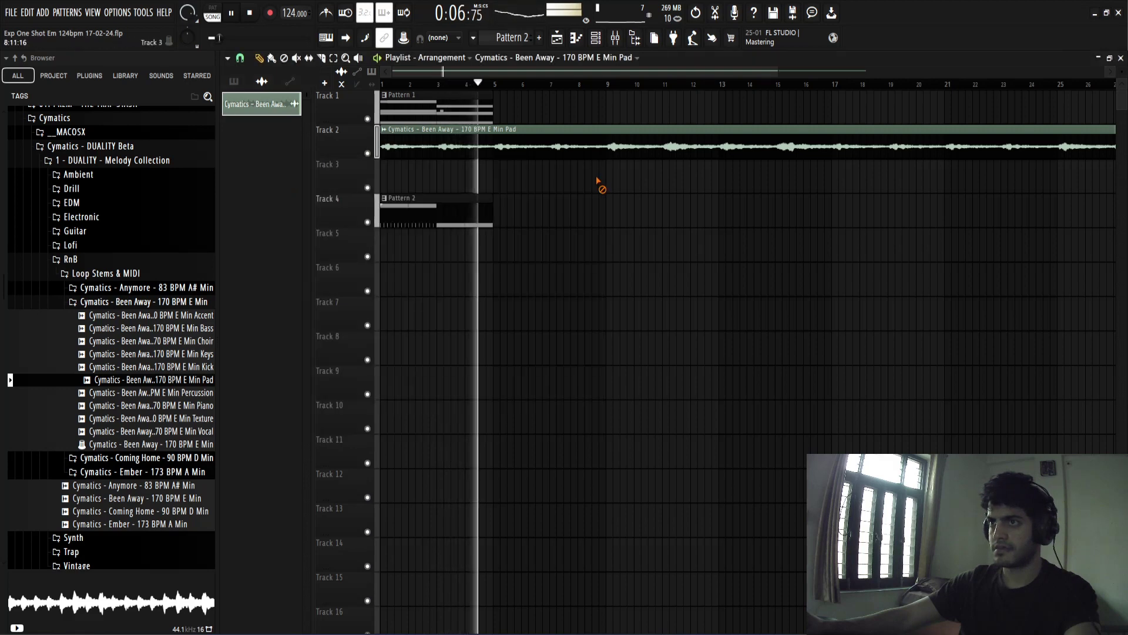
Repeat the Pattern 2 clip on Track 4 from bar 5 and listen to it with the pad
left_click_drag(404, 214, 517, 215)
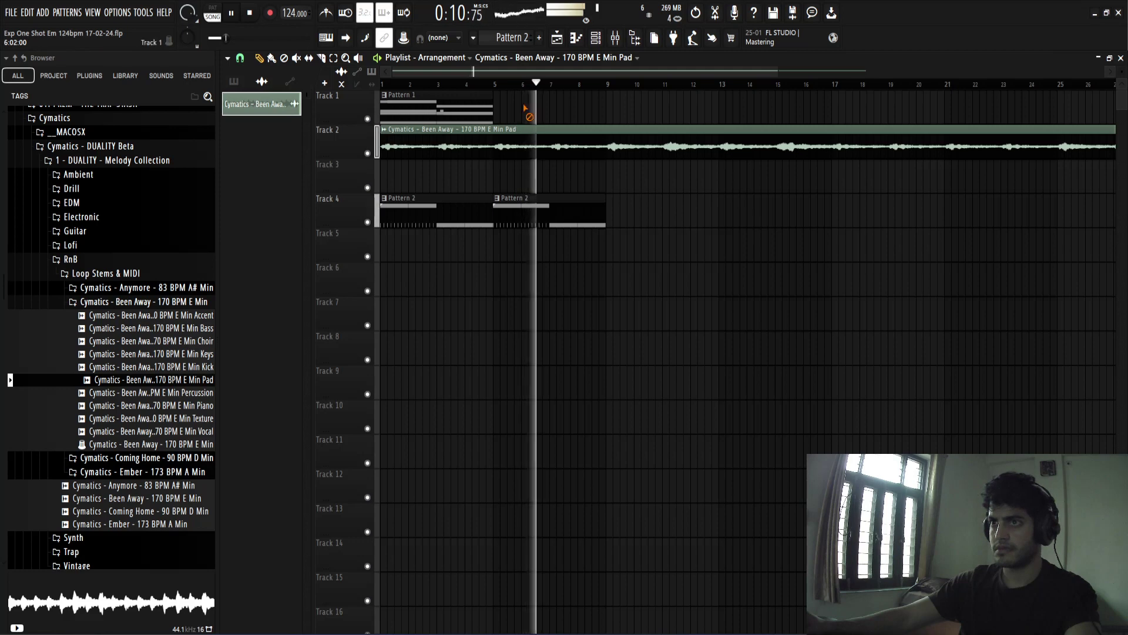
left_click_drag(685, 257, 559, 192)
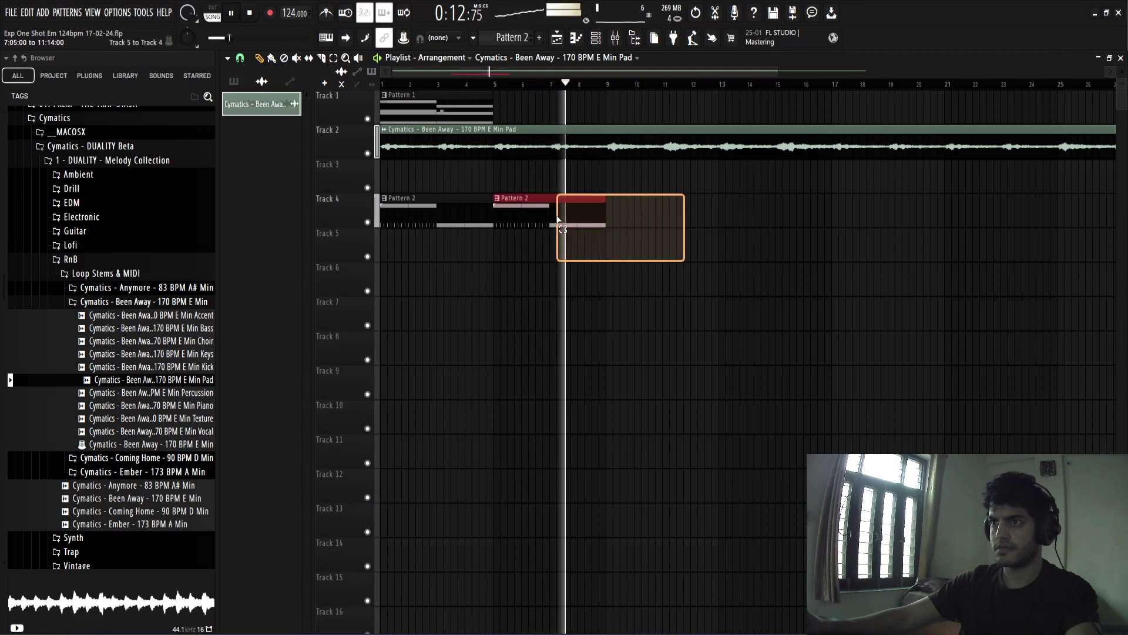
key("ctrl+b")
key("space")
Clear the Pattern 1 and Pattern 2 clips from the playlist and move the pad clip up to Track 1
right_click(702, 218)
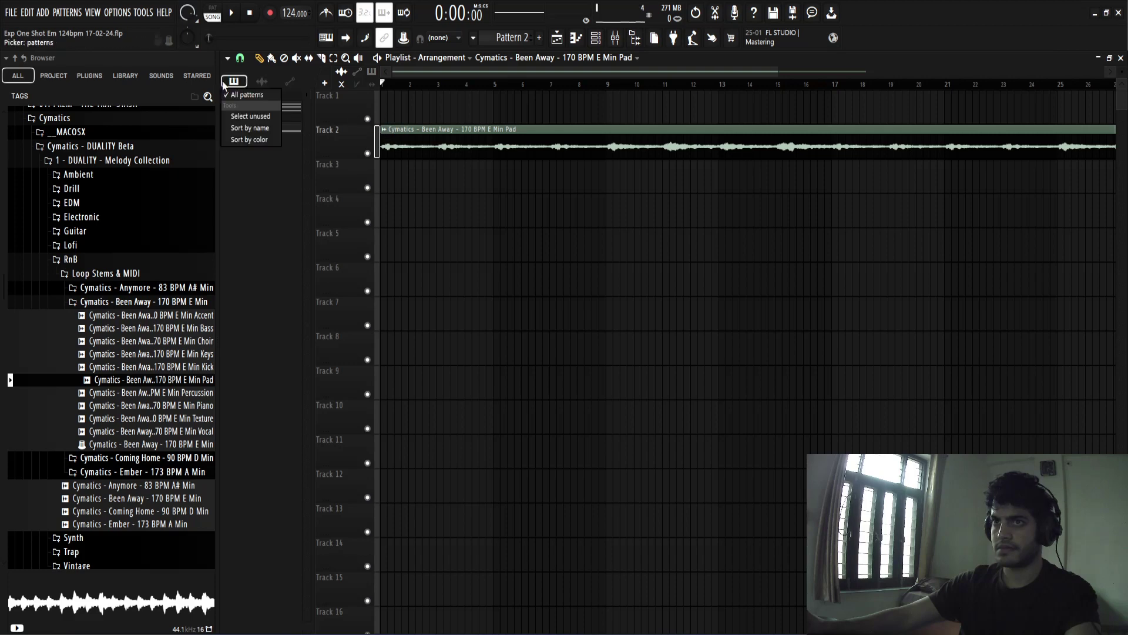
left_click_drag(488, 172, 483, 151)
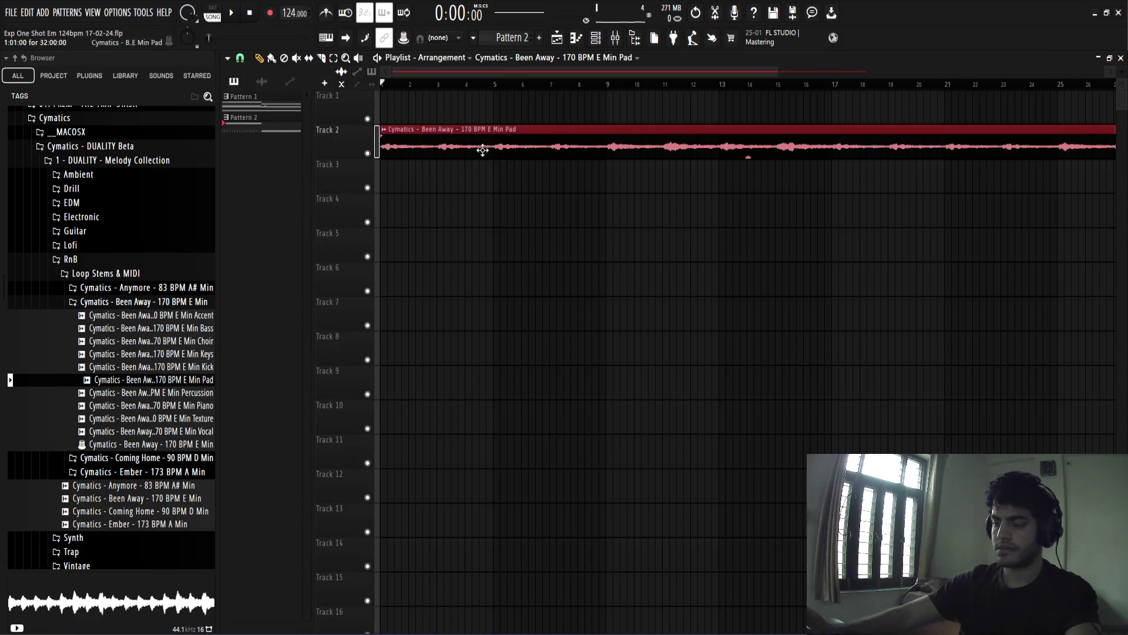
key("shift+Up")
key("ctrl+d")
Split Pattern 1 by channel and place the flute, pluck and lead patterns on Tracks 2 to 4 at bar 1
right_click(257, 107)
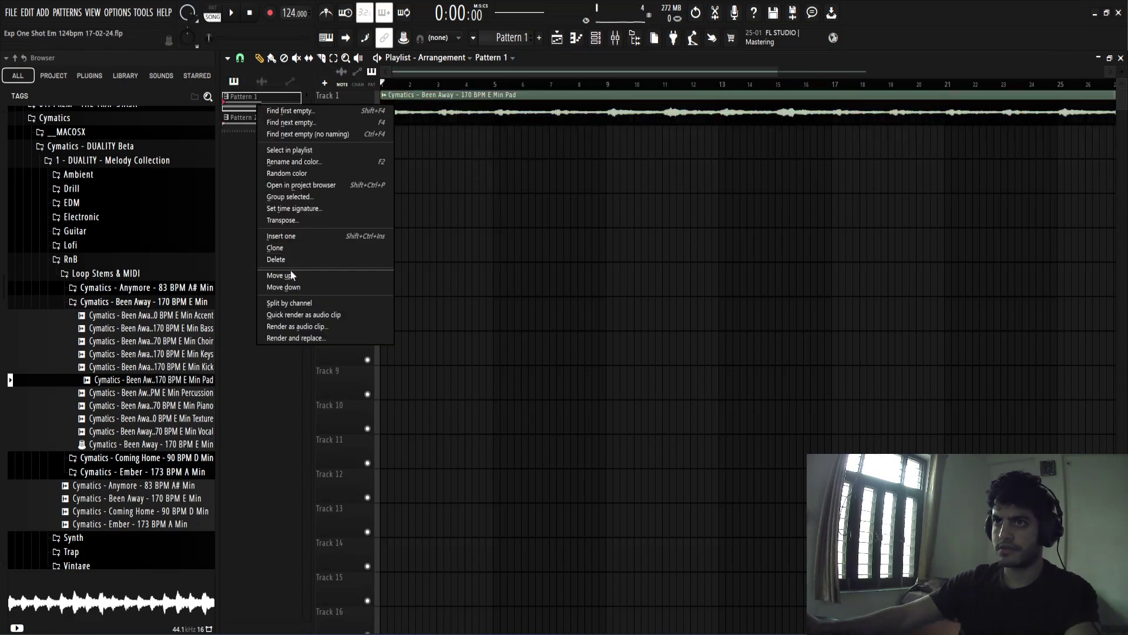
left_click(296, 303)
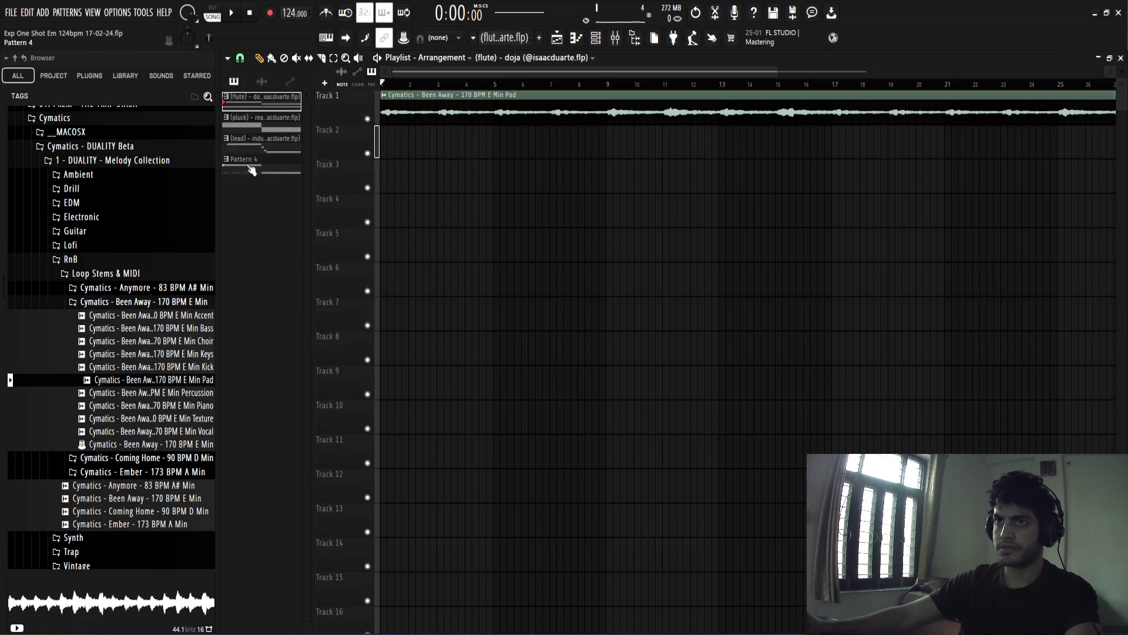
left_click_drag(297, 115, 384, 132)
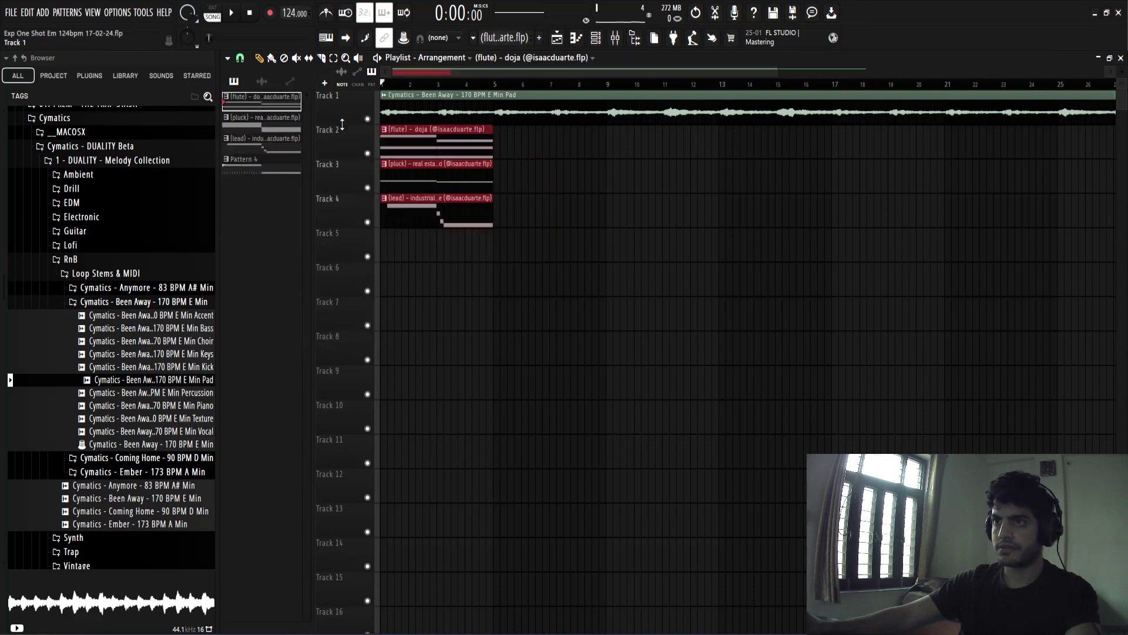
Remove the pluck and lead clips from the playlist and repeat the flute clip along Track 2 up to bar 17
key("ctrl+b")
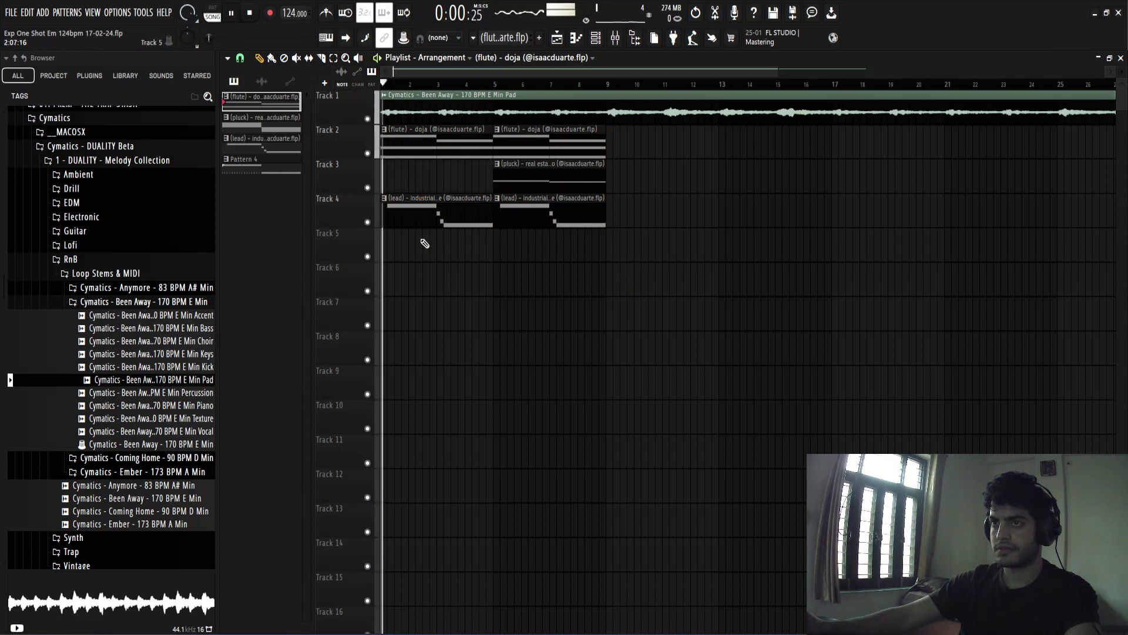
right_click(432, 223)
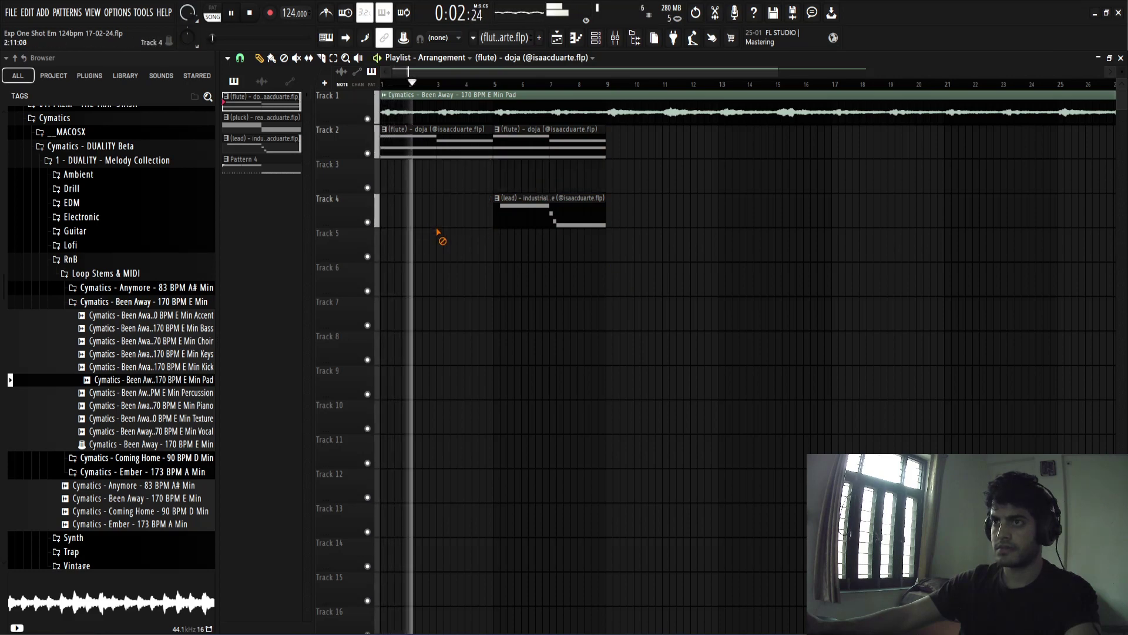
right_click(543, 216)
left_click_drag(632, 156, 416, 155)
key("ctrl+b")
Place the pluck and lead patterns on Tracks 4 and 5 at bar 9 and repeat them up to bar 17
scroll(546, 276, "down", 2)
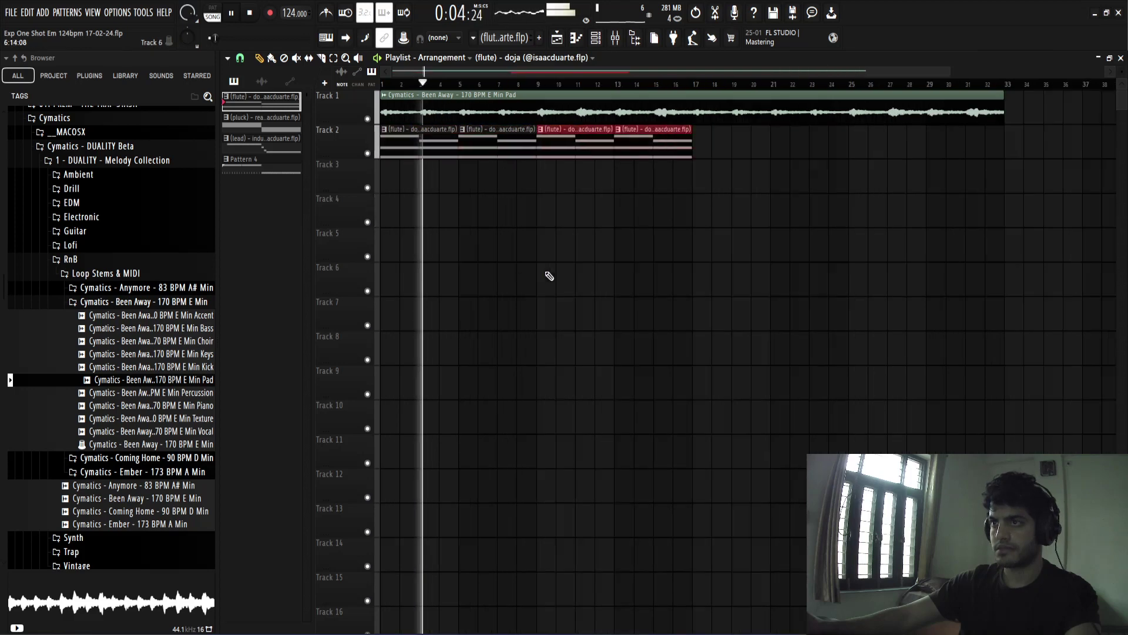
scroll(549, 275, "down", 1)
left_click(270, 140)
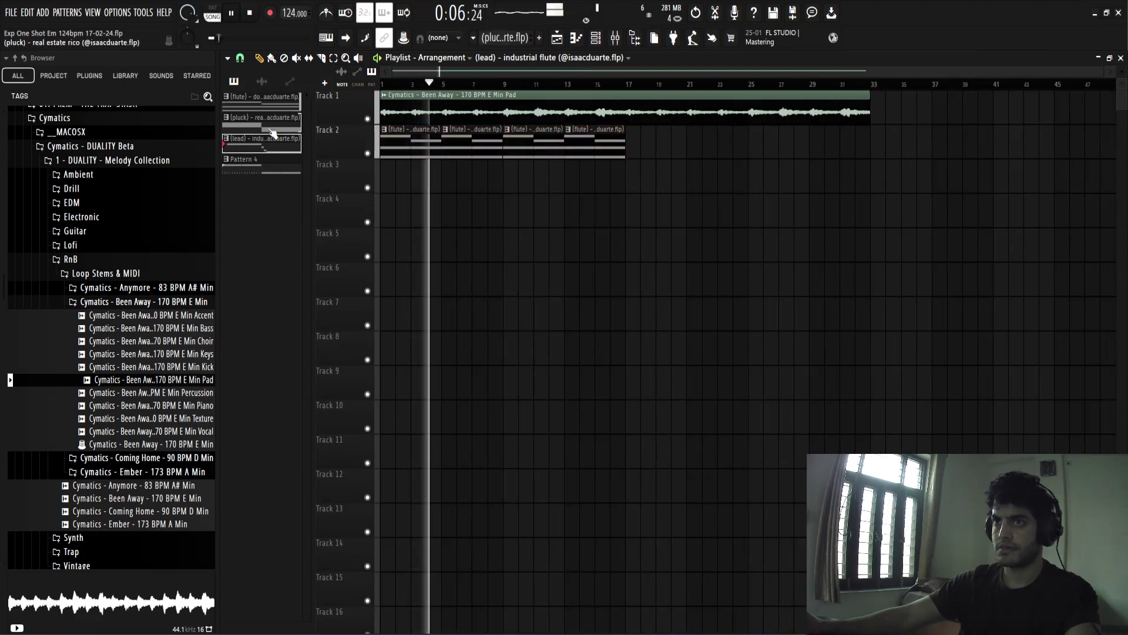
left_click(269, 124)
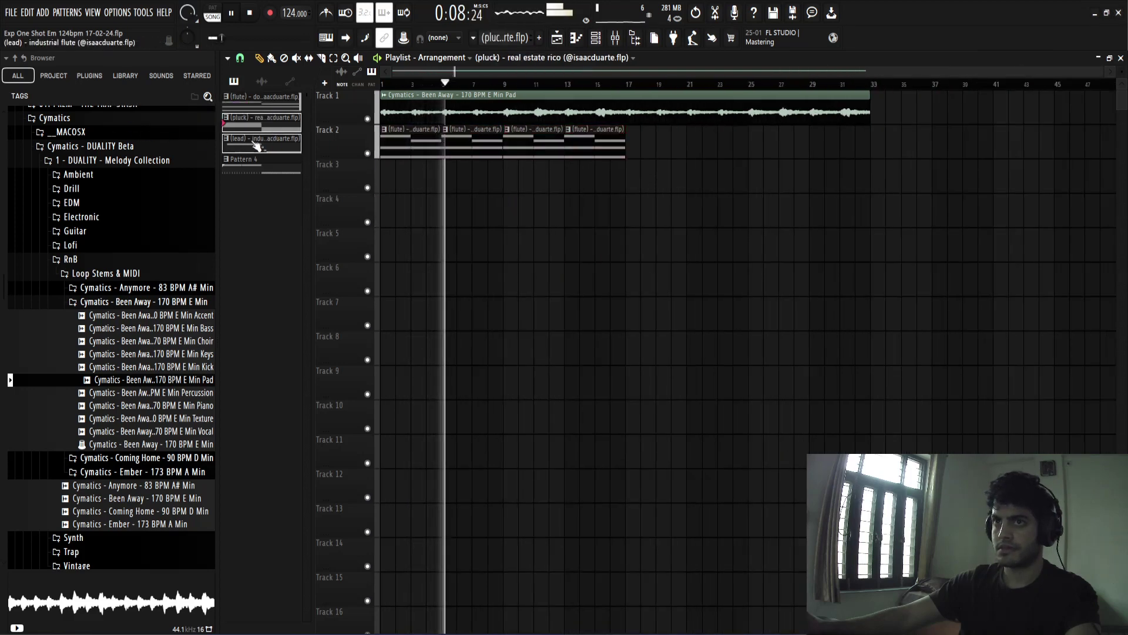
left_click_drag(256, 144, 505, 206)
scroll(508, 212, "up", 3)
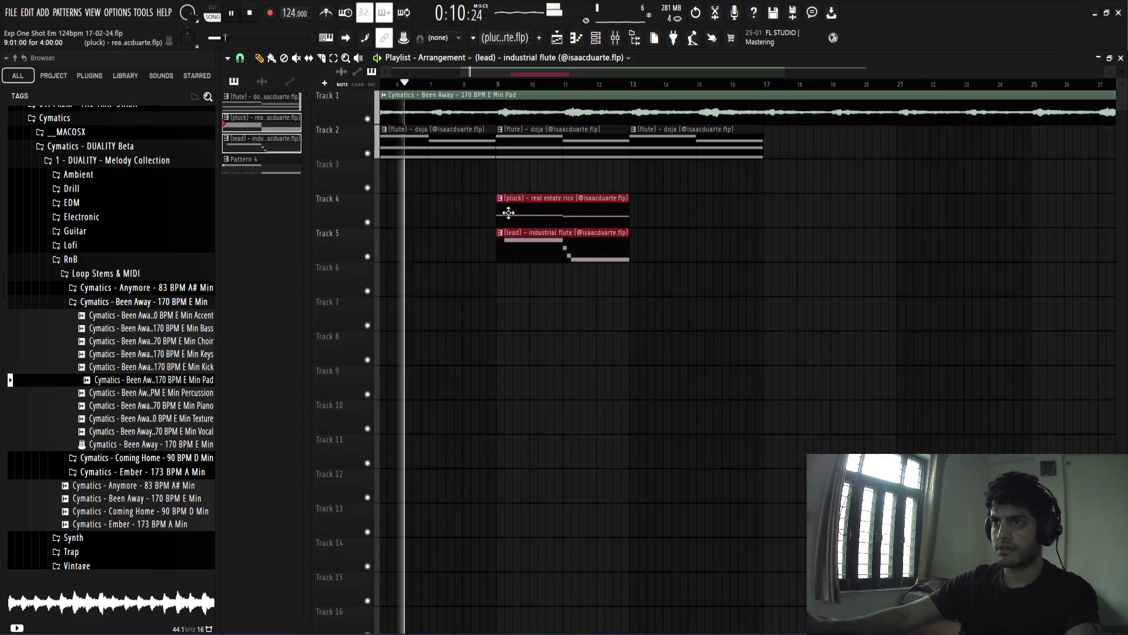
scroll(556, 312, "up", 2)
key("ctrl+b")
scroll(708, 342, "down", 5)
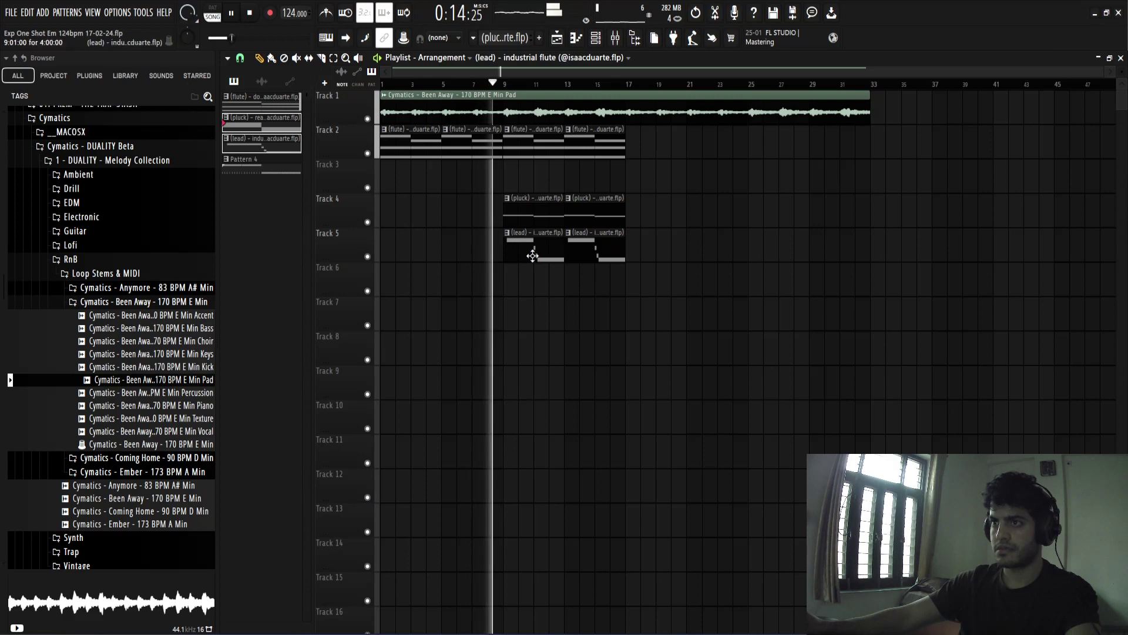
Repeat the flute, pluck and lead clips of bars 9 to 17 once more, up to bar 25
left_click_drag(663, 125, 536, 268)
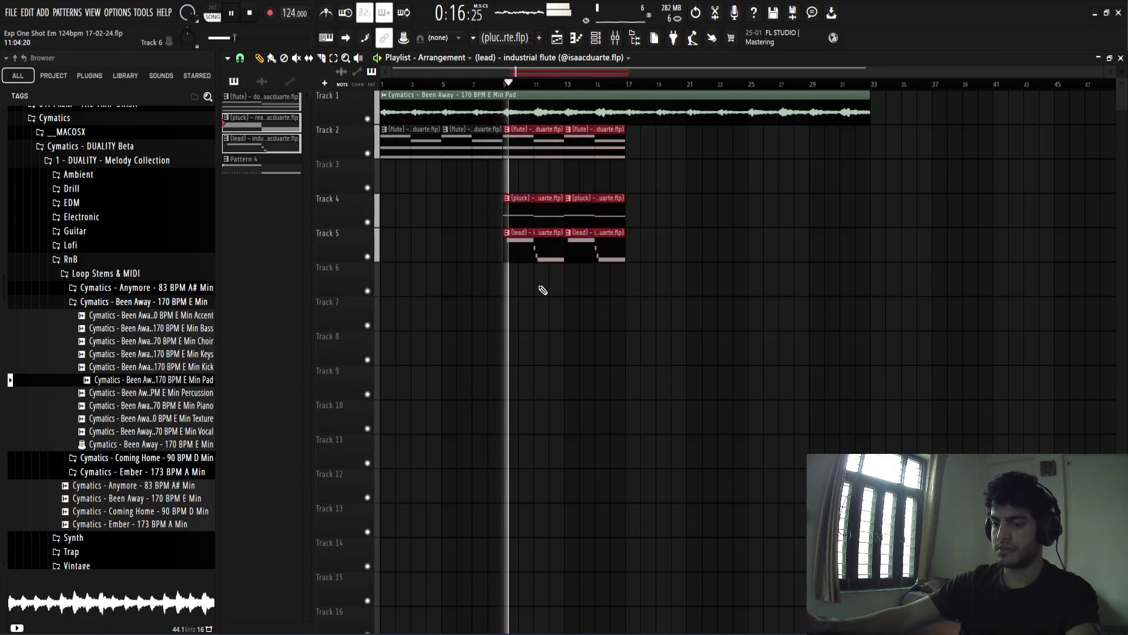
key("ctrl+b")
key("ctrl+d")
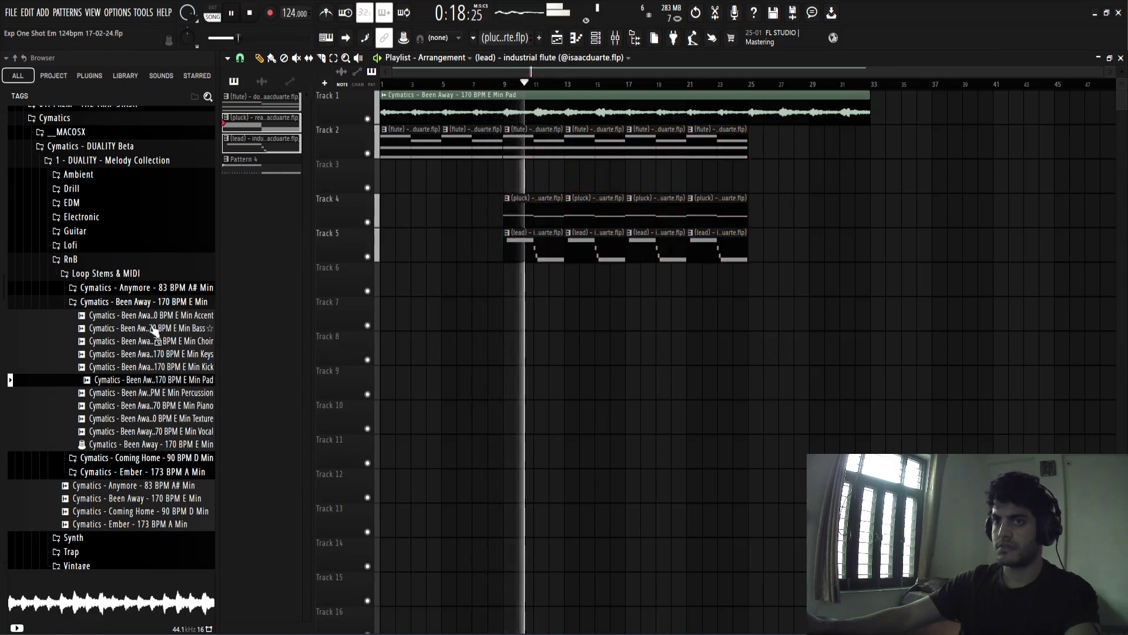
Collapse the open Cymatics sample folders in the browser
left_click(134, 303)
left_click(139, 275)
left_click(141, 261)
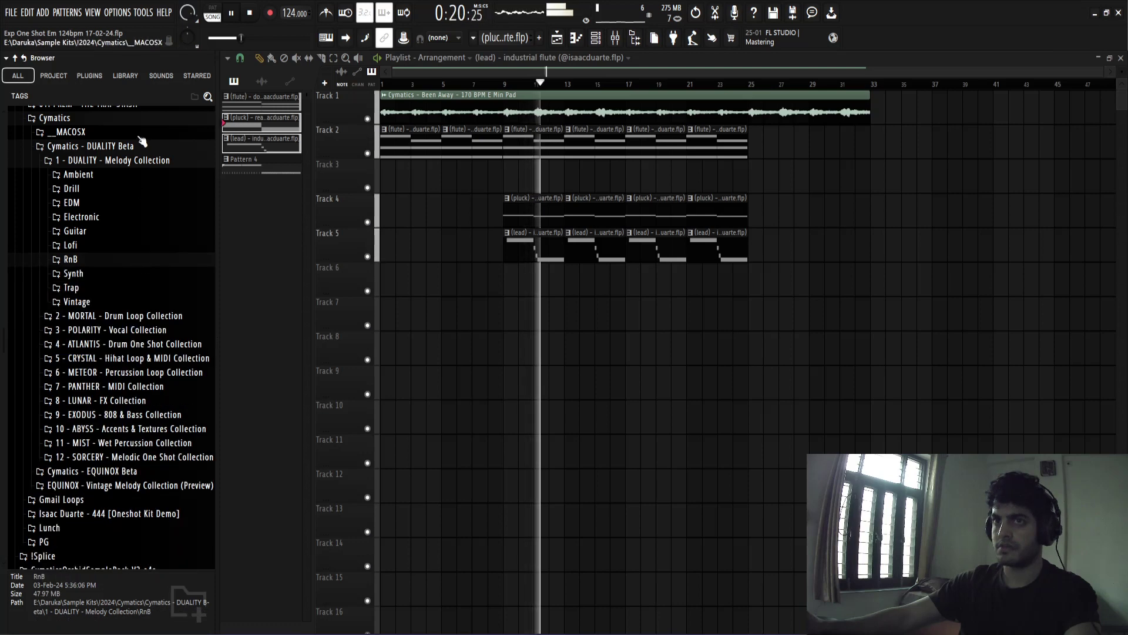
left_click(141, 146)
left_click(59, 118)
Split Pattern 4 by channel and place the resulting sub and drum patterns on Tracks 8 to 13 at bar 9
right_click(240, 163)
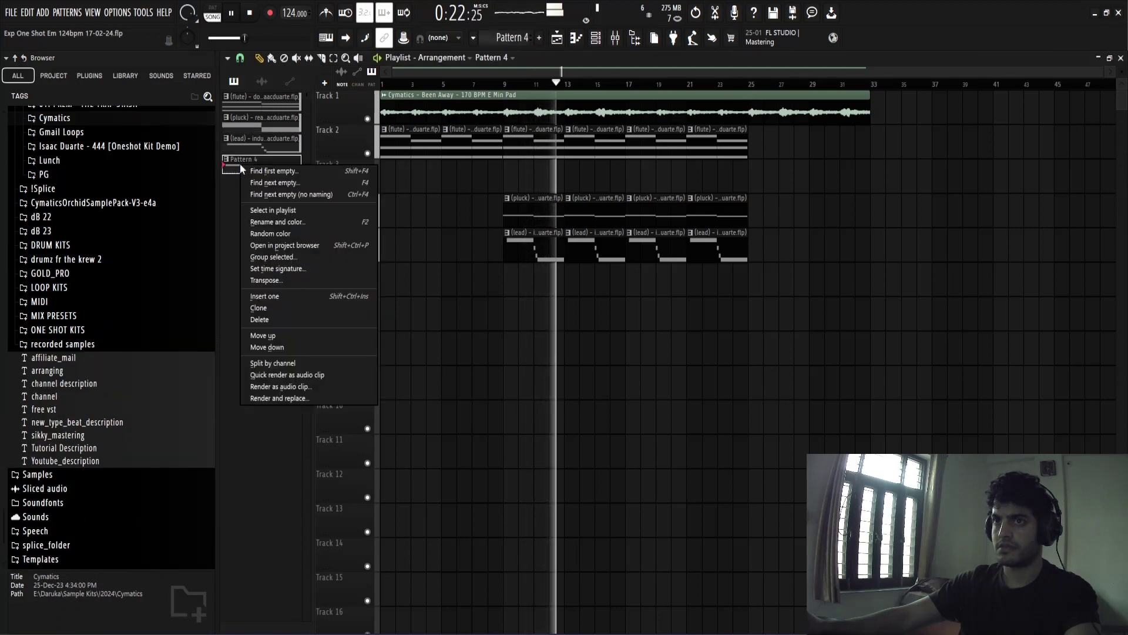
left_click(273, 362)
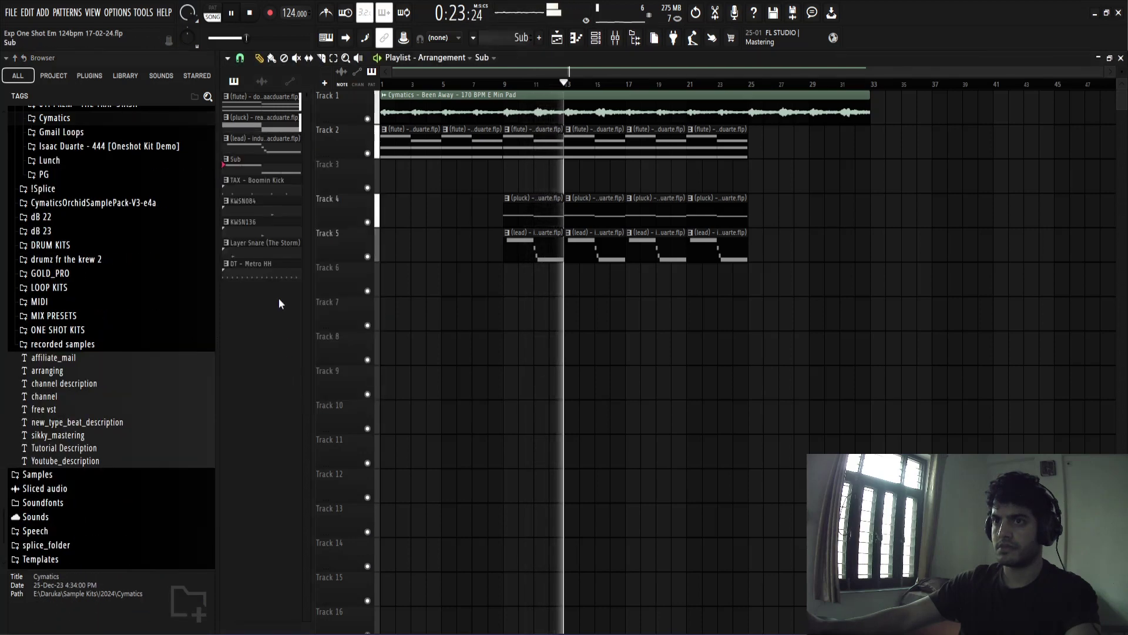
left_click(264, 267, "shift")
left_click(260, 168, "shift")
left_click_drag(260, 167, 504, 347)
scroll(511, 352, "up", 3)
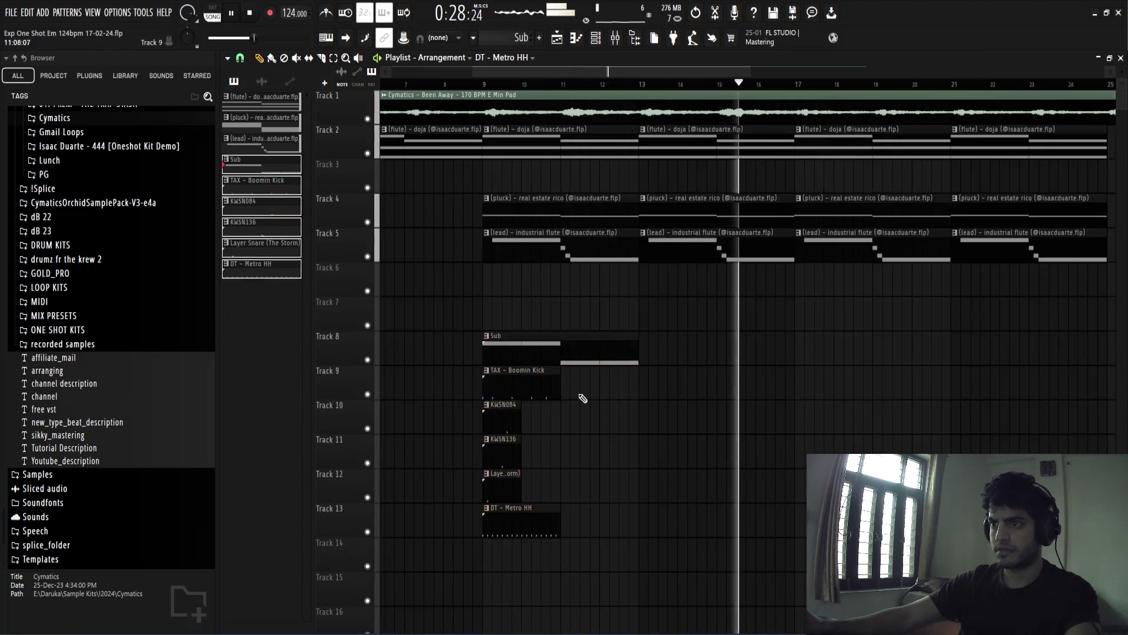
Extend the kick, KWSN084, KWSN136, layer snare and hi-hat clips on Tracks 9 to 13 up to bar 13
left_click_drag(578, 369, 542, 570)
left_click_drag(557, 388, 633, 389)
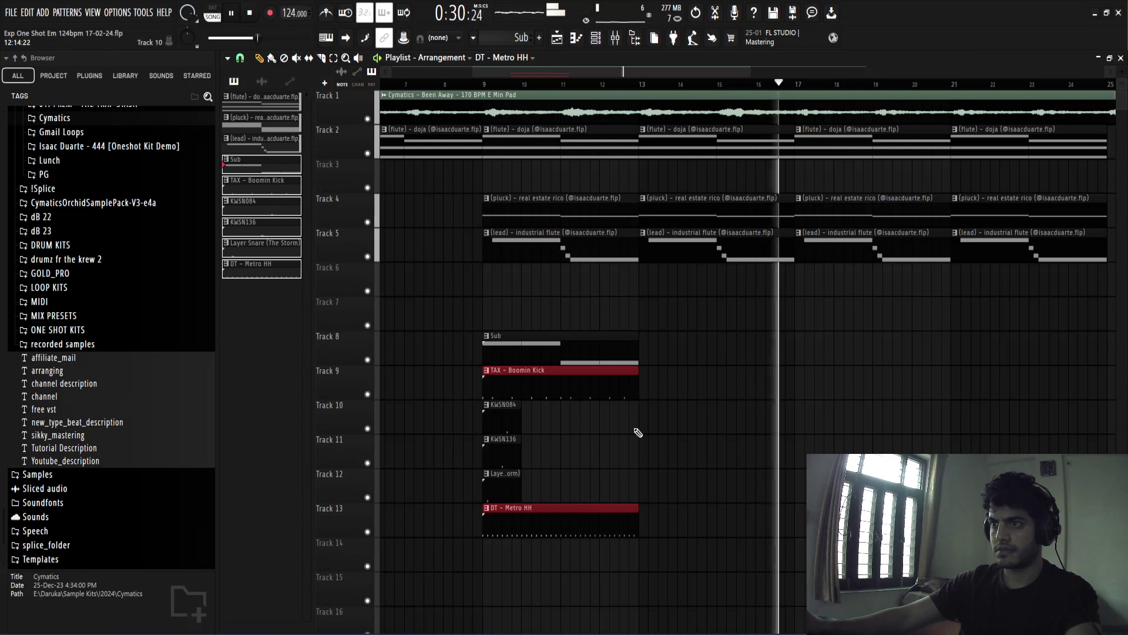
left_click_drag(552, 397, 489, 514)
left_click_drag(521, 411, 636, 412)
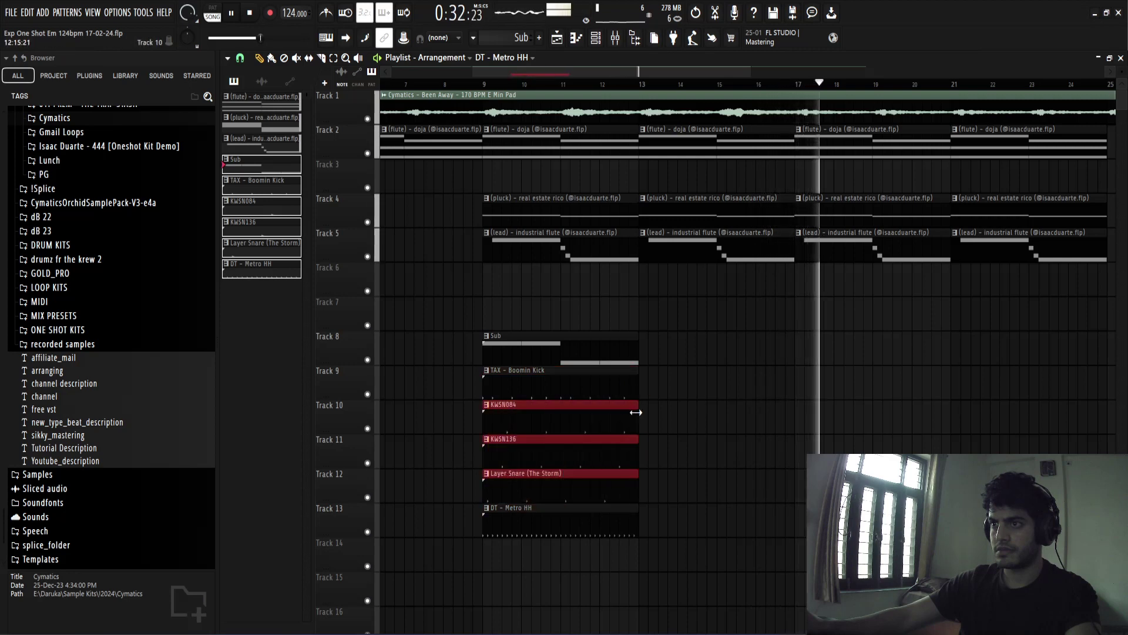
Repeat the sub and drum clips on Tracks 8 to 13 up to bar 25 and play the arrangement from the start
left_click_drag(683, 348, 519, 583)
key("ctrl+b")
key("ctrl+b")
scroll(514, 533, "down", 3)
key("ctrl+b")
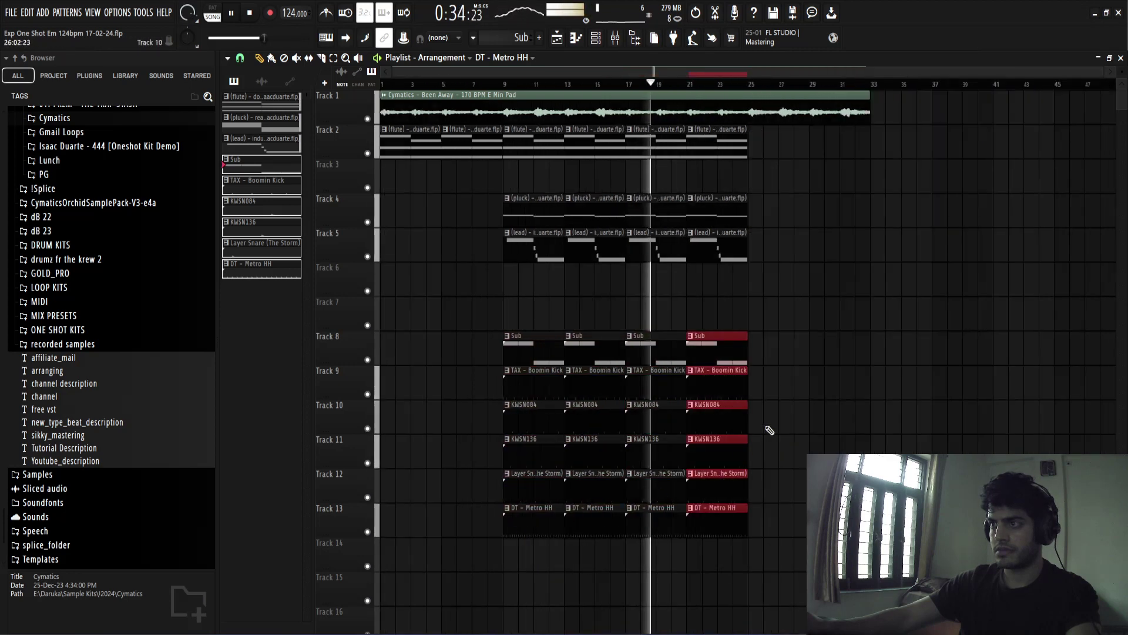
left_click(814, 266, "ctrl")
key("space")
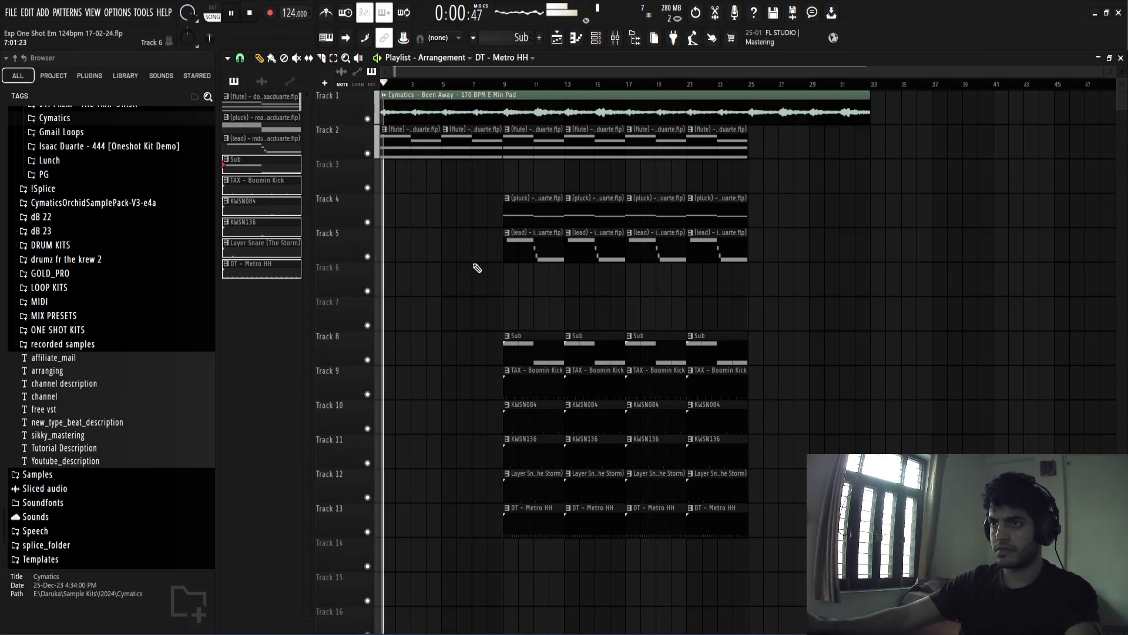
Delete the sub and drum clips on Tracks 8 to 13 between bars 9 and 13
scroll(460, 323, "up", 3)
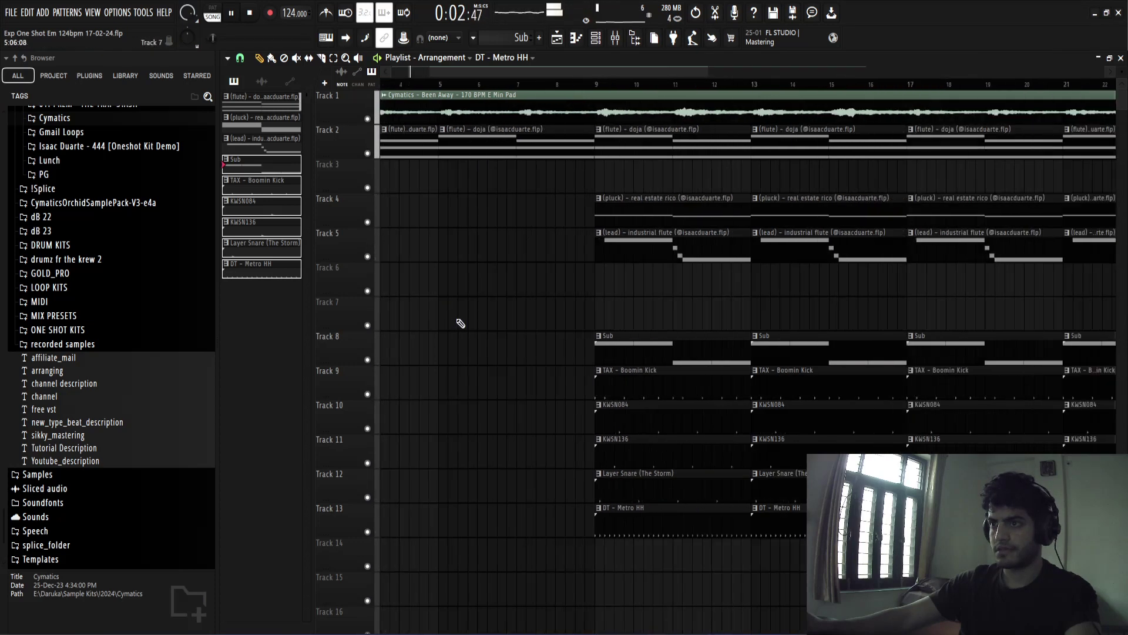
left_click_drag(621, 373, 621, 533)
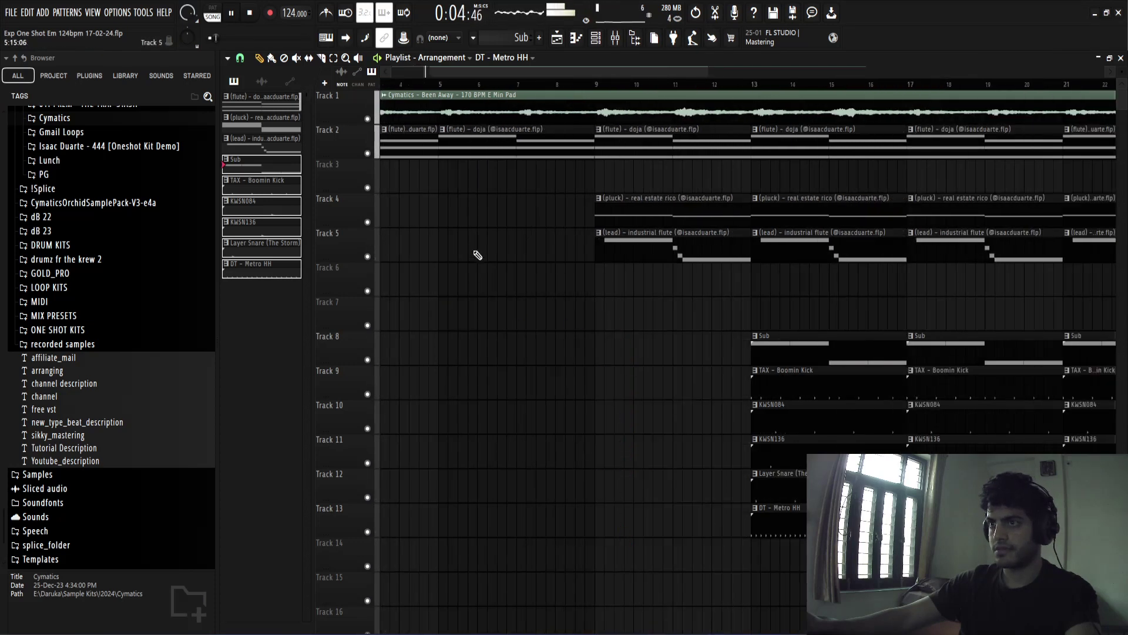
scroll(477, 255, "down", 3)
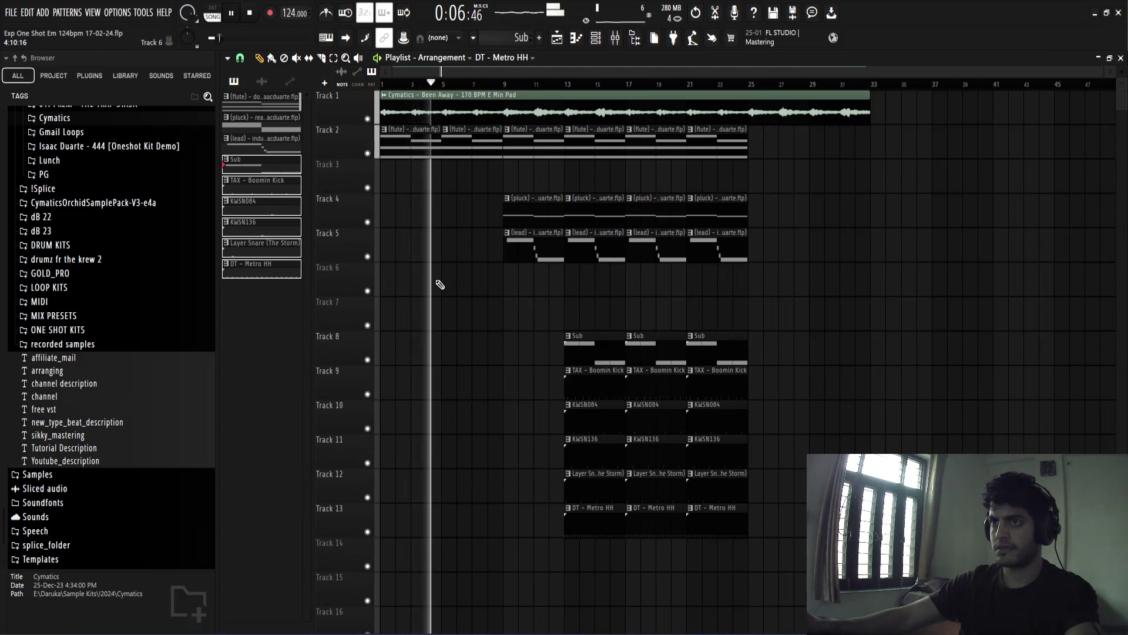
Remove the flute clips at bars 1 and 13 from Track 2 and save the project
right_click(423, 151)
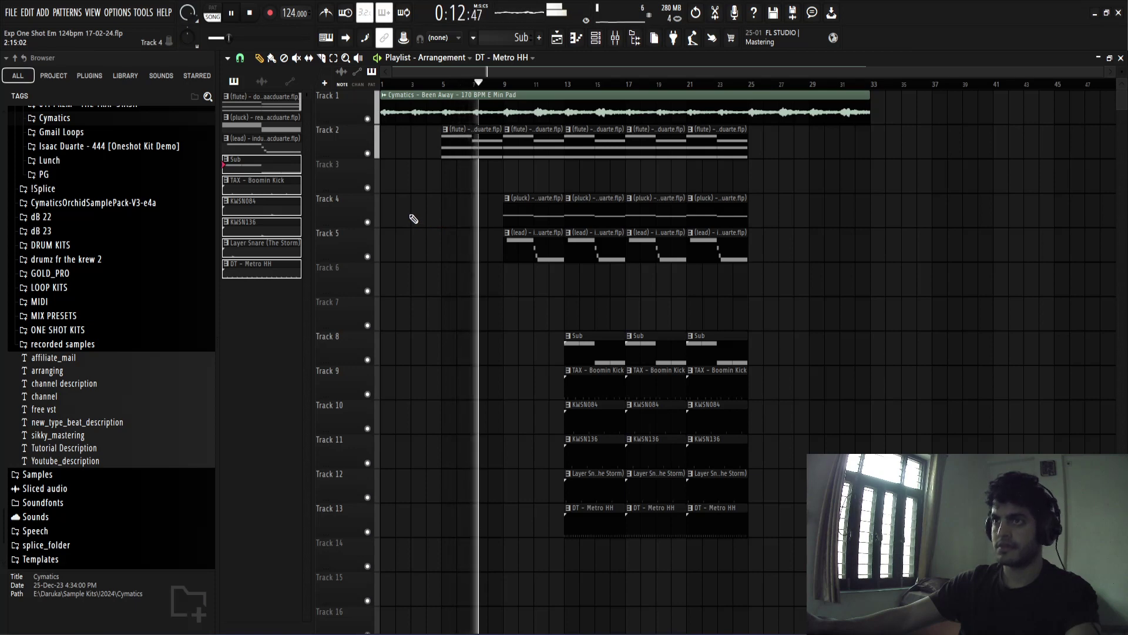
key("ctrl+s")
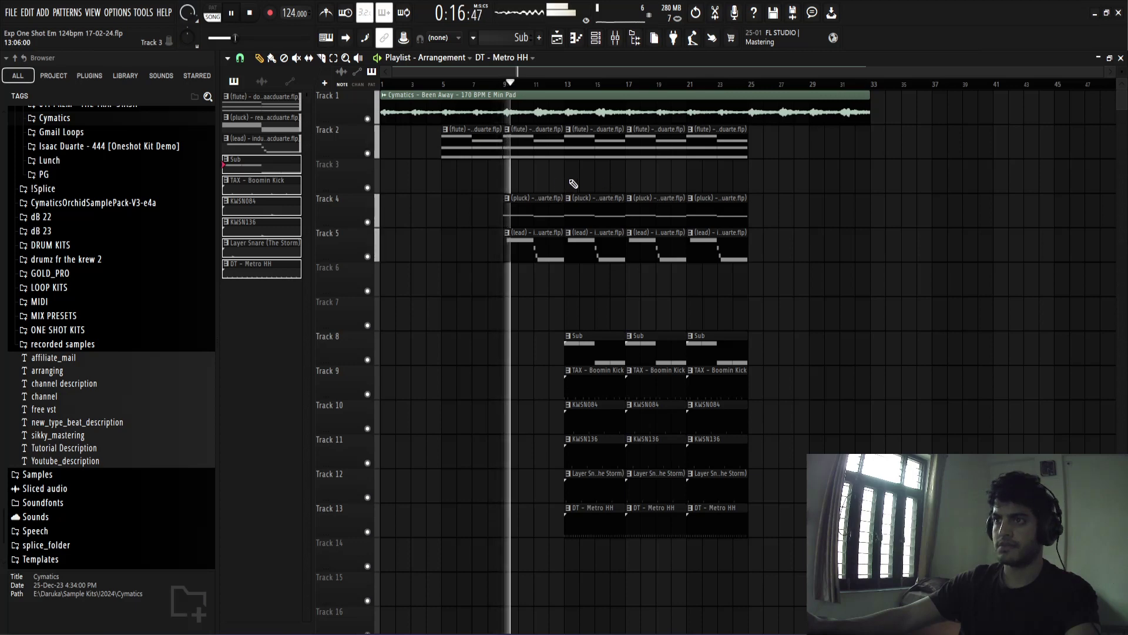
scroll(564, 188, "up", 3, "ctrl")
scroll(569, 197, "up", 3, "ctrl")
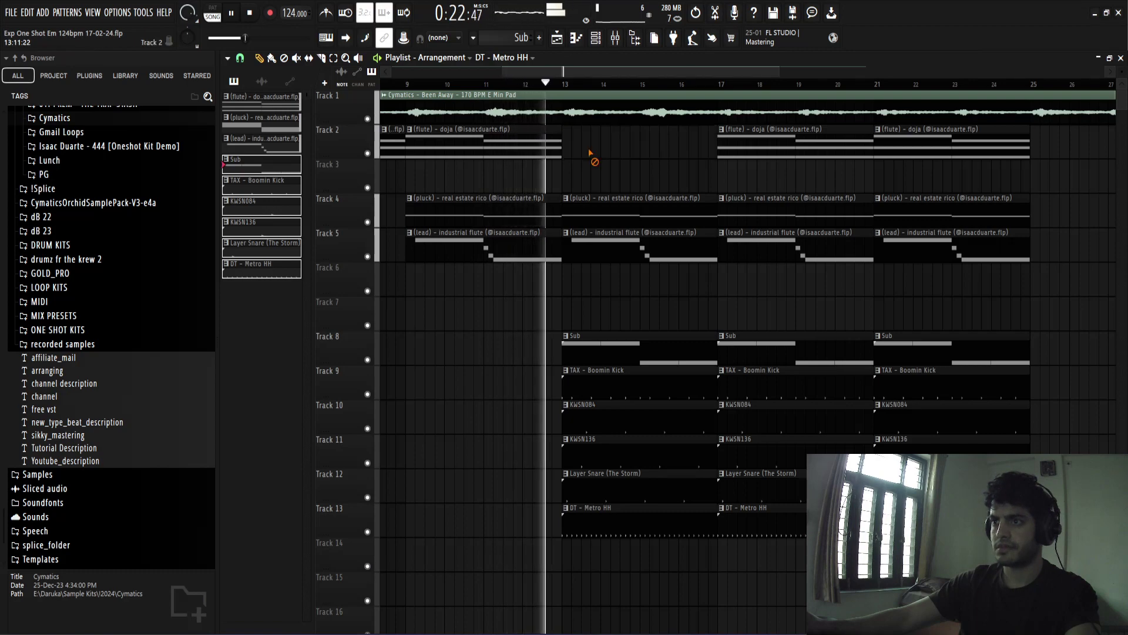
scroll(509, 314, "down", 3, "ctrl")
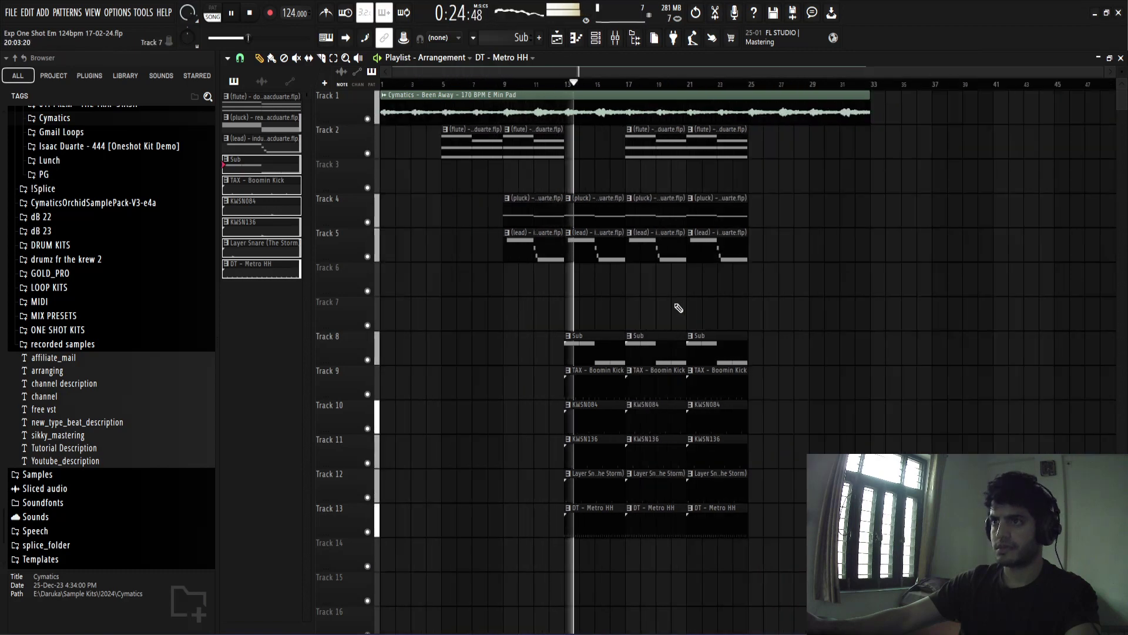
Move the last two flute clips on Track 2 from bar 17 to start at bar 21
scroll(592, 305, "up", 3, "ctrl")
scroll(682, 315, "down", 3, "ctrl")
scroll(649, 315, "up", 3, "ctrl")
scroll(650, 315, "down", 4, "ctrl")
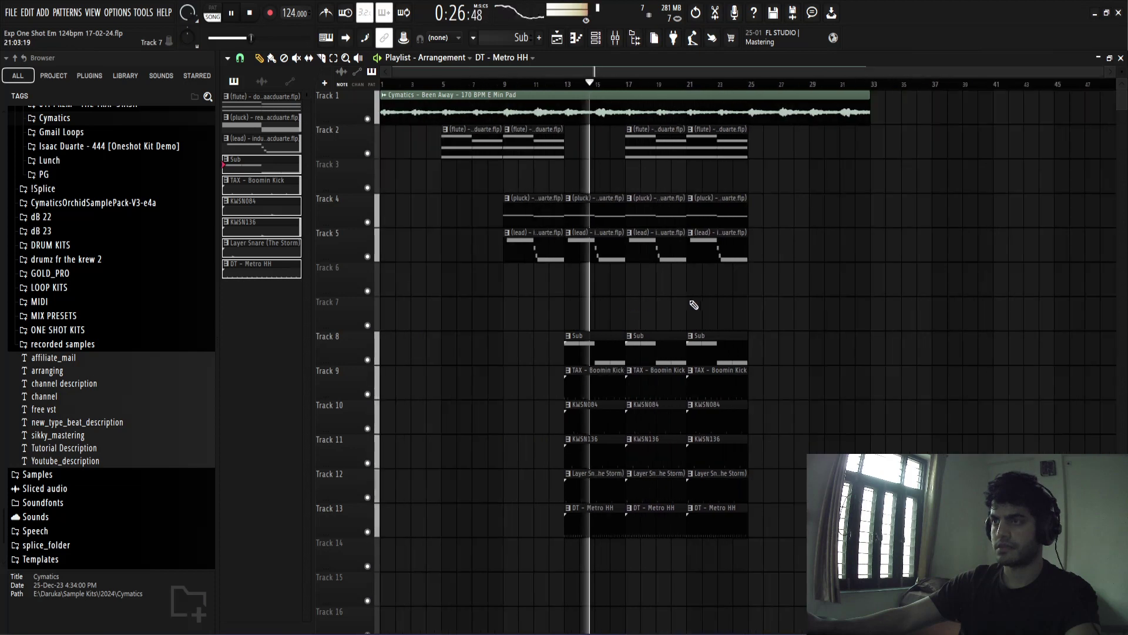
left_click_drag(659, 149, 721, 149)
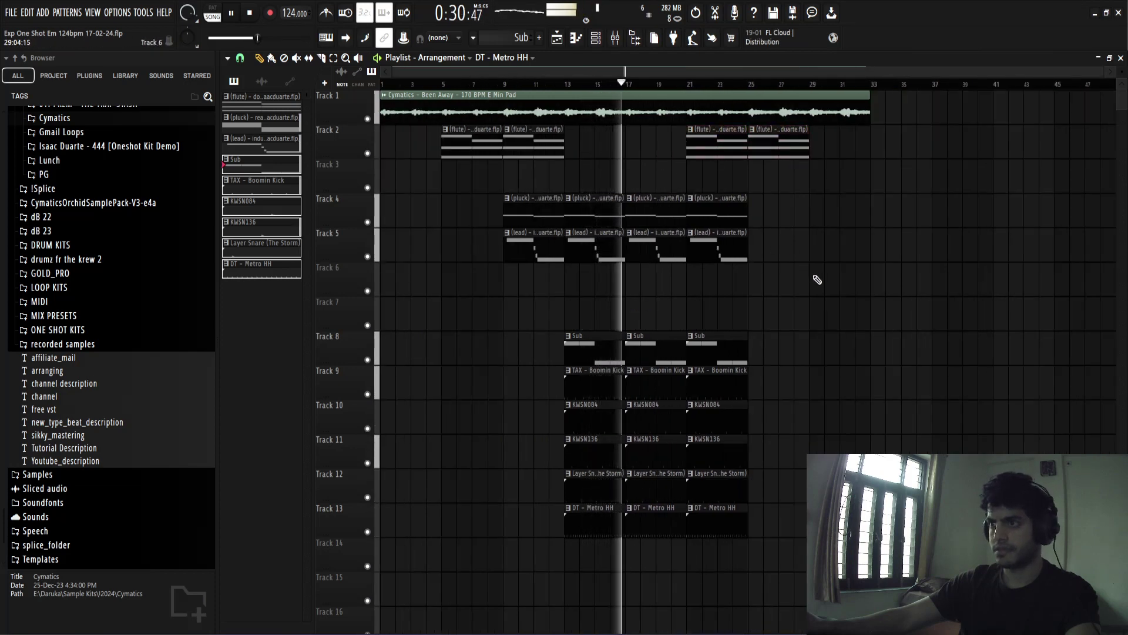
scroll(738, 305, "up", 3, "ctrl")
scroll(483, 308, "down", 3, "ctrl")
scroll(886, 325, "up", 3, "ctrl")
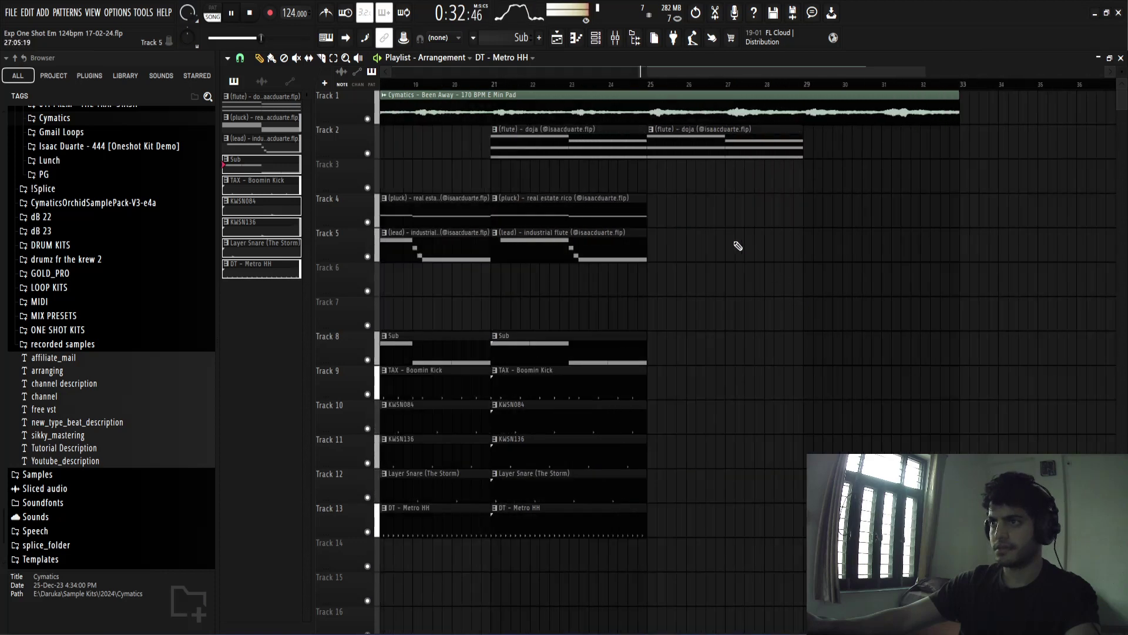
Delete the pluck clip at bar 21 on Track 4 and repeat the lead clip on Track 5 from bar 25
right_click(618, 217)
left_click_drag(709, 240, 633, 258, "ctrl")
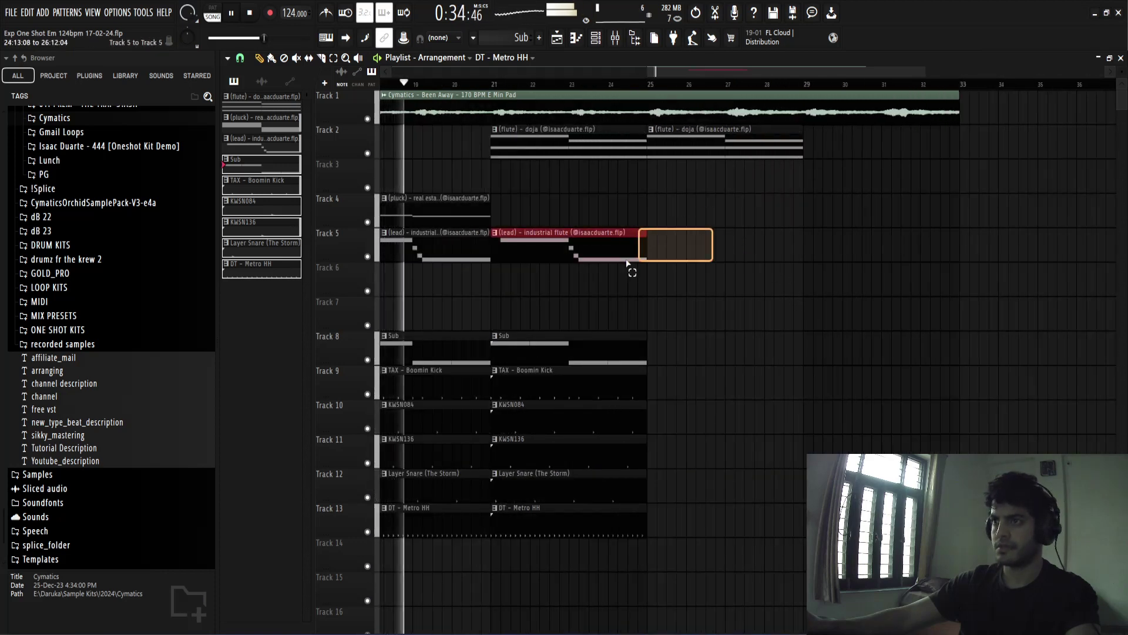
key("ctrl+b")
Repeat the last sub and drum clips on Tracks 8 to 13 from bar 25 to bar 29
left_click_drag(764, 297, 607, 541, "ctrl")
key("ctrl+b")
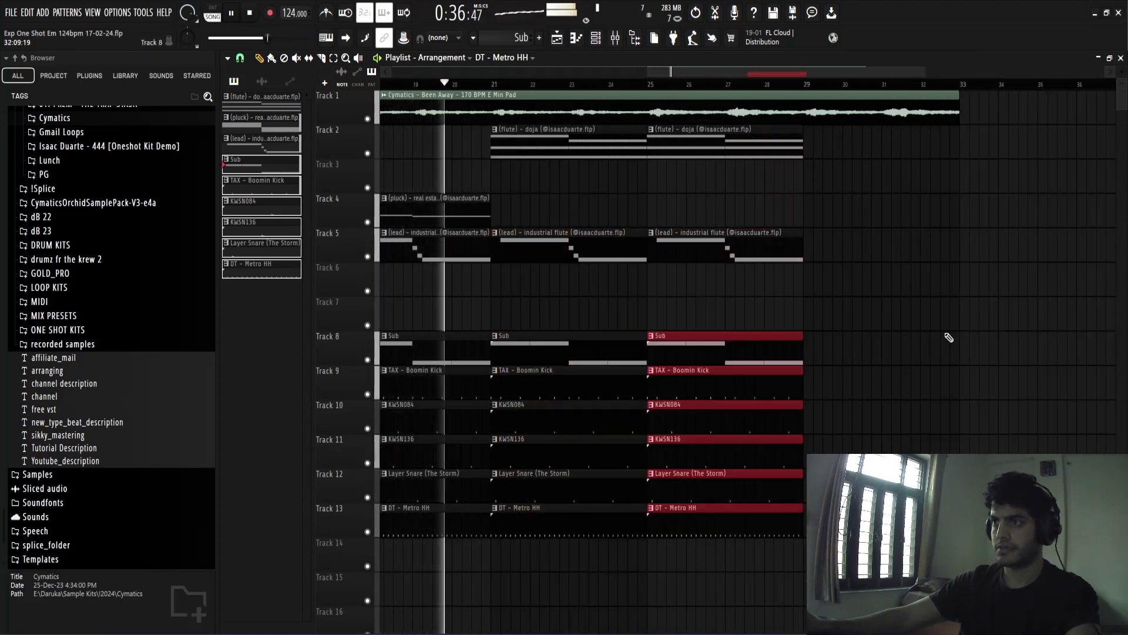
scroll(946, 317, "down", 3, "ctrl")
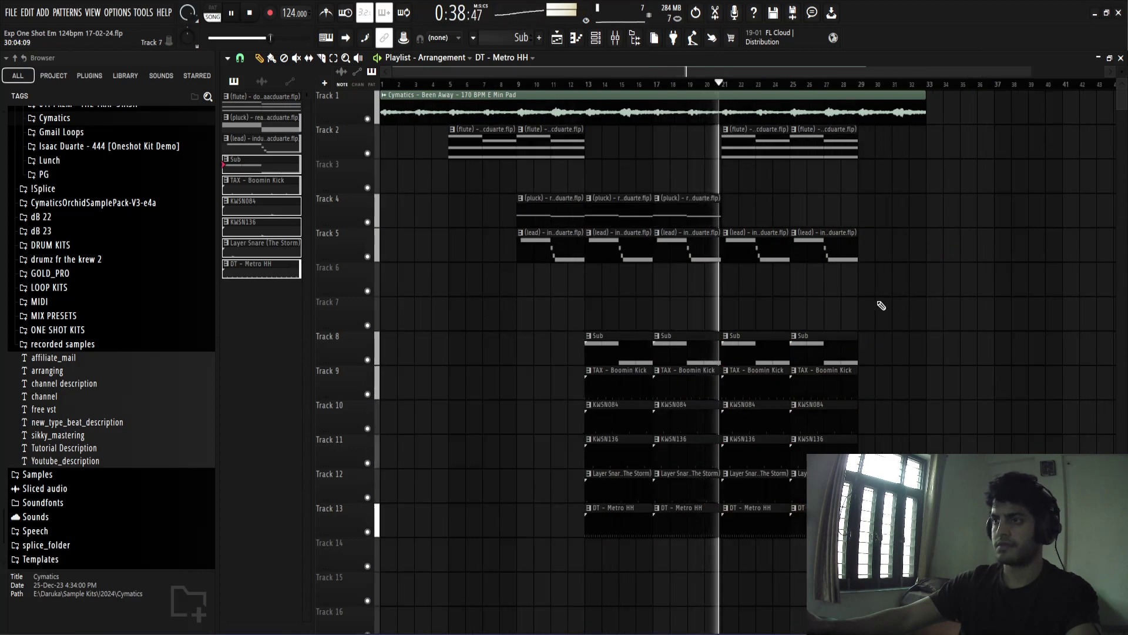
scroll(729, 315, "down", 1, "ctrl")
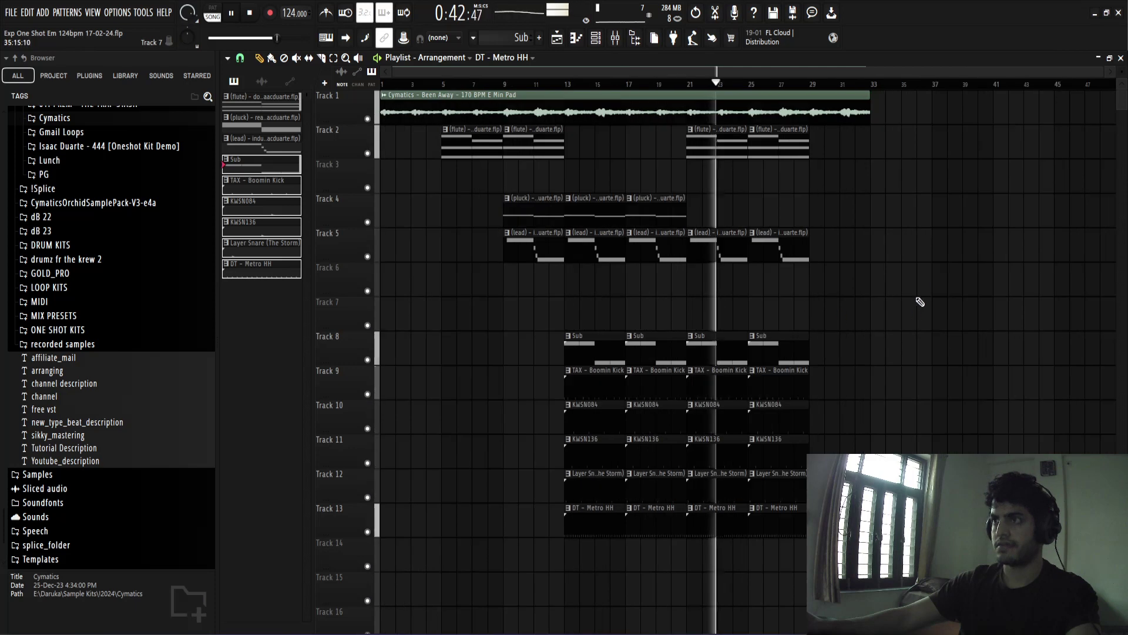
Repeat the sub and drum clips on Tracks 8 to 13 once more, from bar 29 to bar 33
left_click_drag(855, 141, 863, 201, "ctrl")
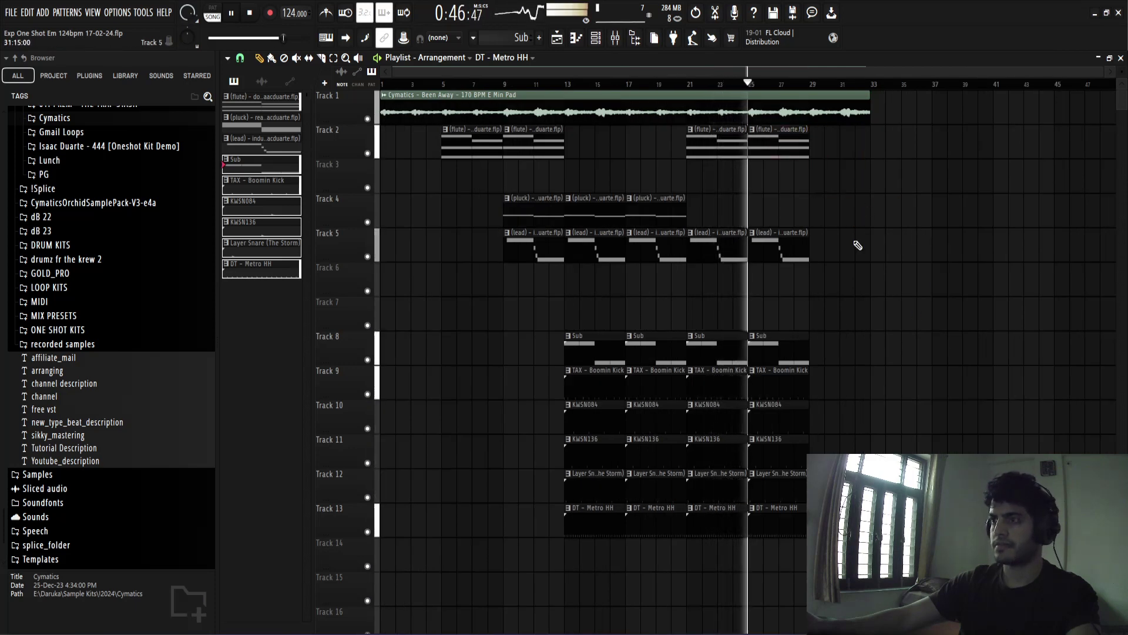
left_click_drag(860, 296, 786, 467, "ctrl")
key("ctrl+b")
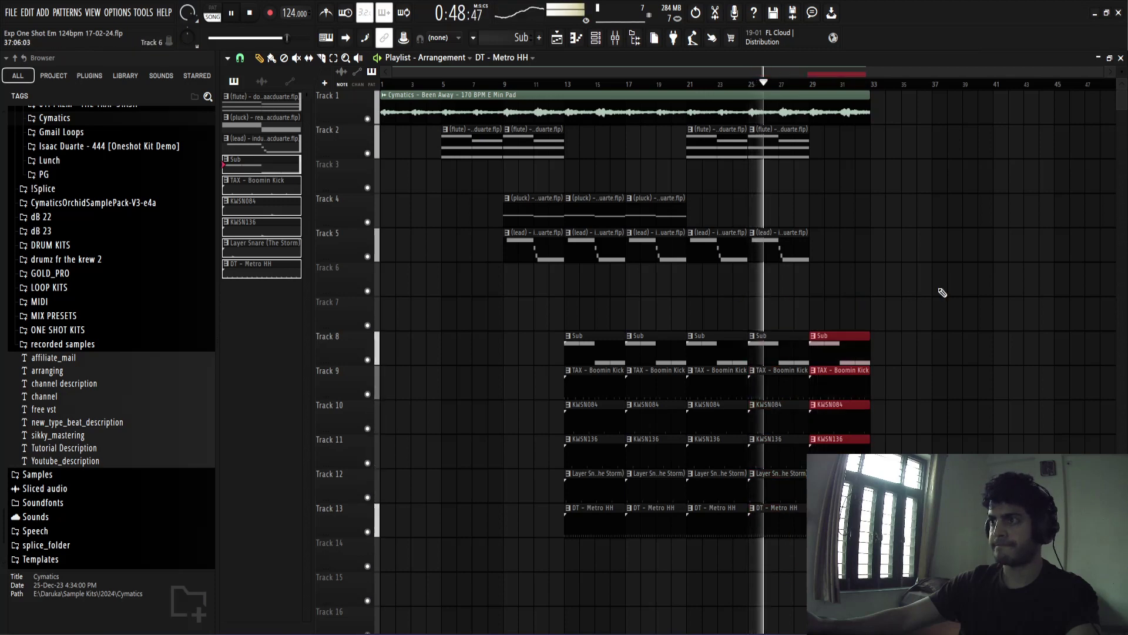
scroll(943, 293, "up", 4, "ctrl")
right_click(870, 265)
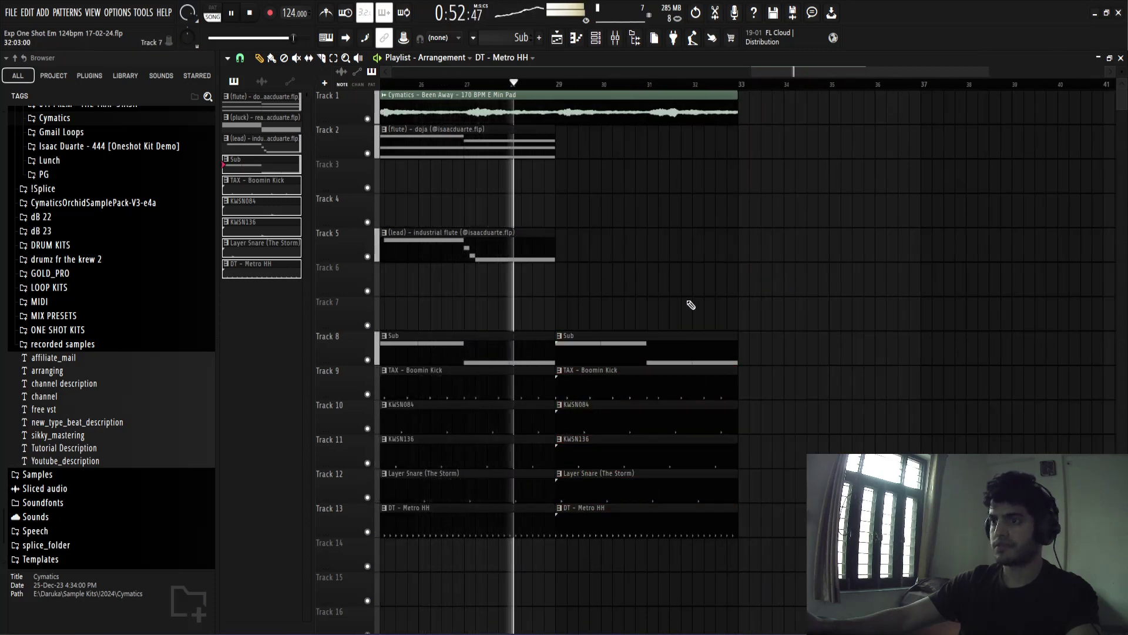
scroll(486, 302, "up", 3)
key("space")
left_click_drag(657, 300, 650, 563)
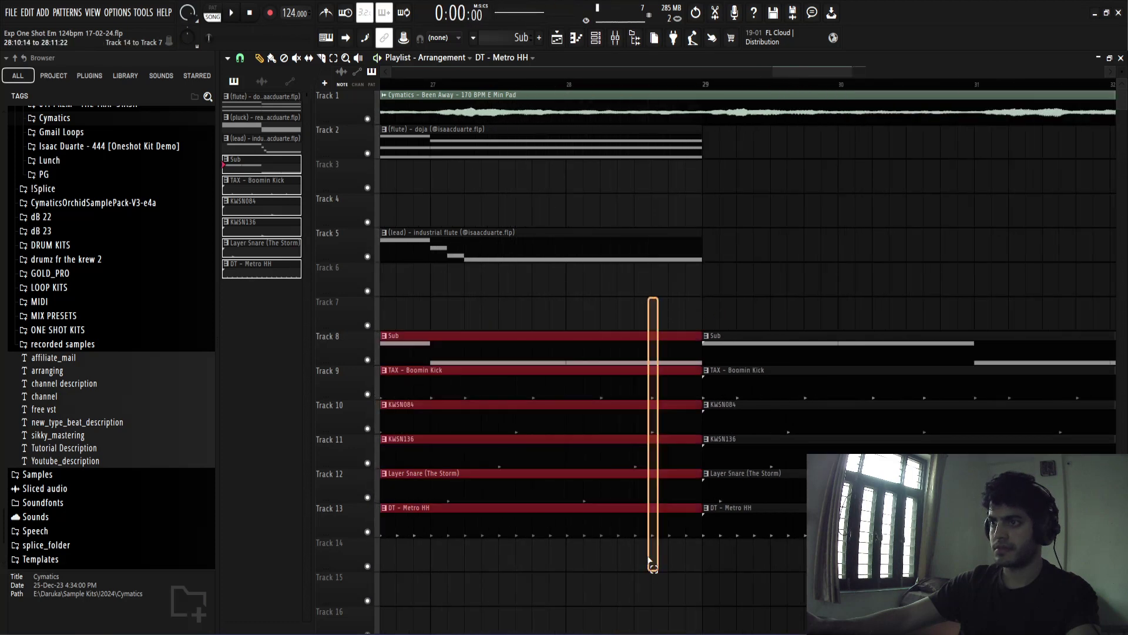
left_click(791, 286)
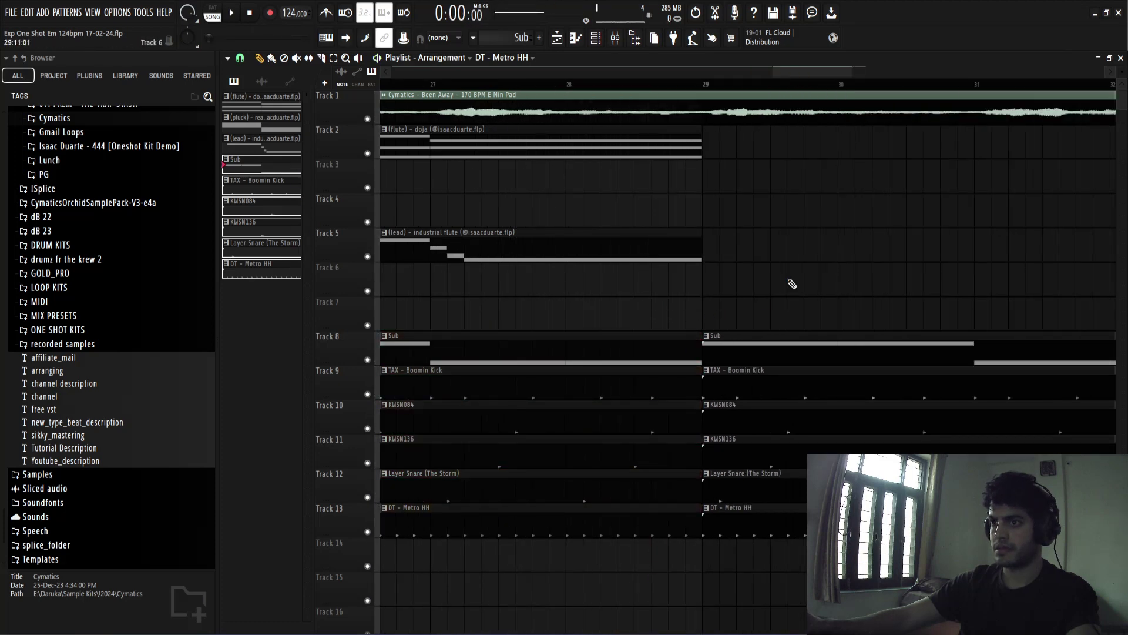
scroll(791, 285, "down", 1)
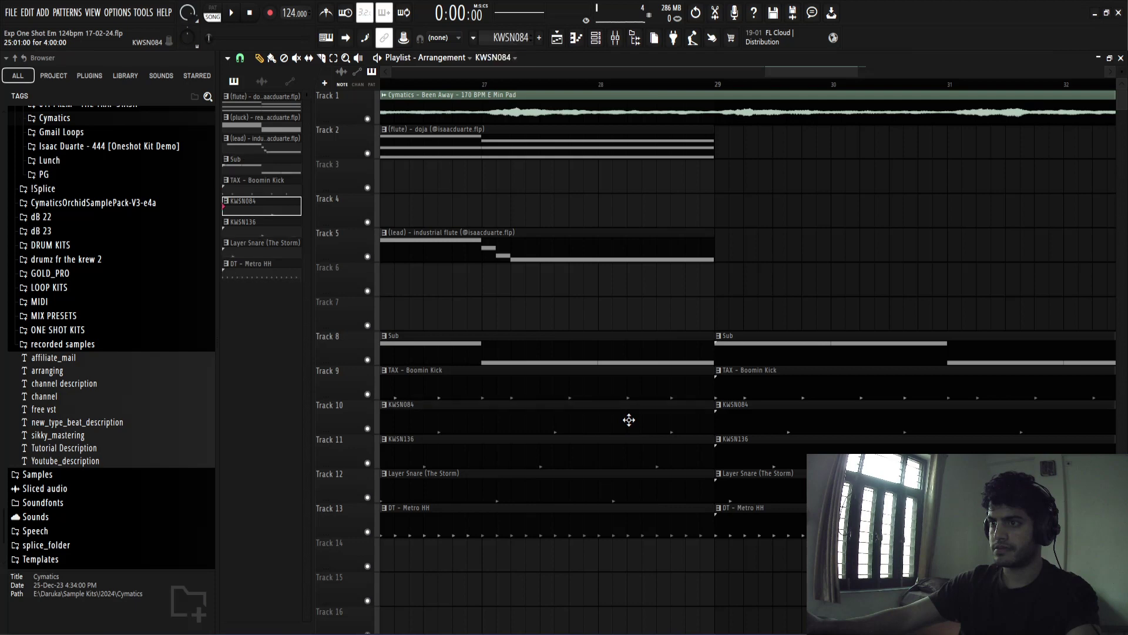
double_click(629, 420)
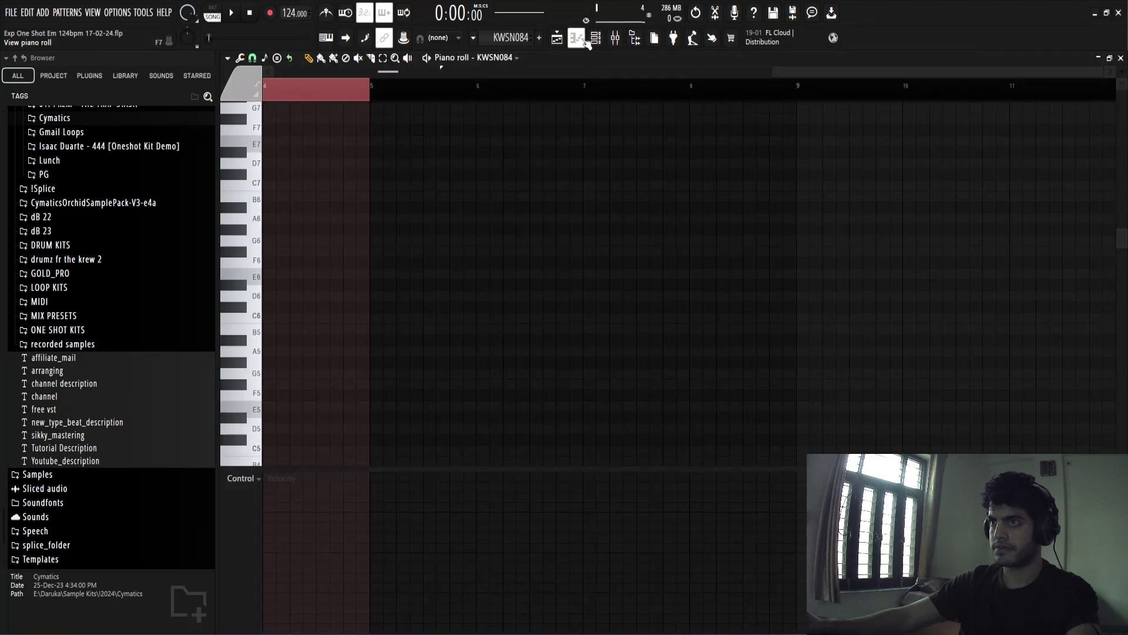
left_click(582, 40)
Shorten the bar 25 sub and drum clips on Tracks 8 to 13 to end a quarter bar before bar 29, and play the transition
left_click_drag(682, 320, 679, 588)
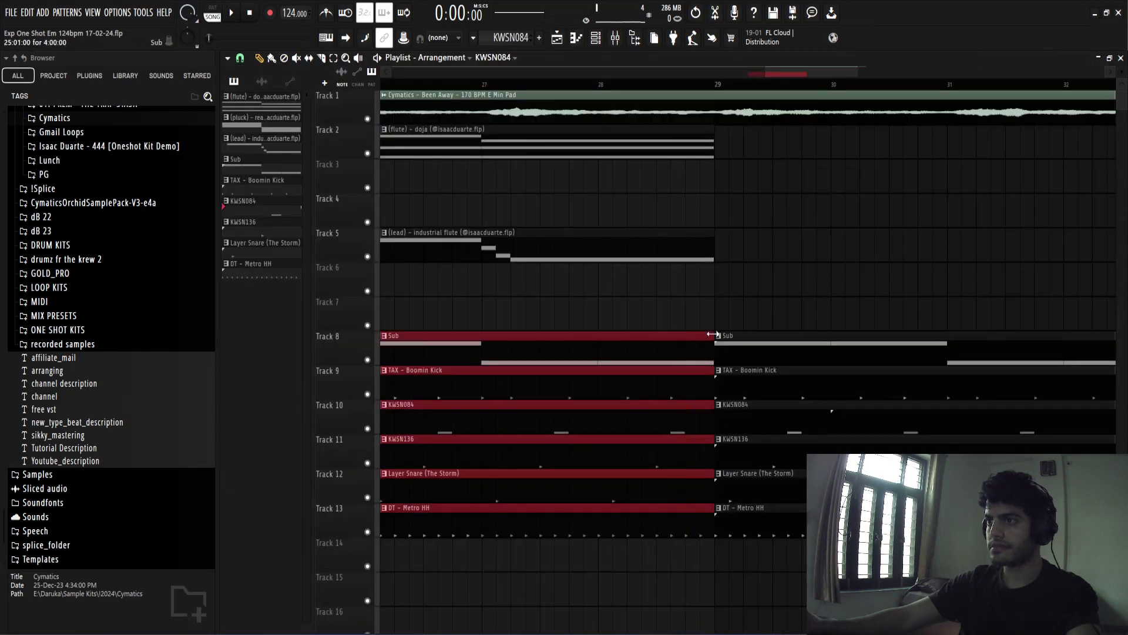
key("ctrl+d")
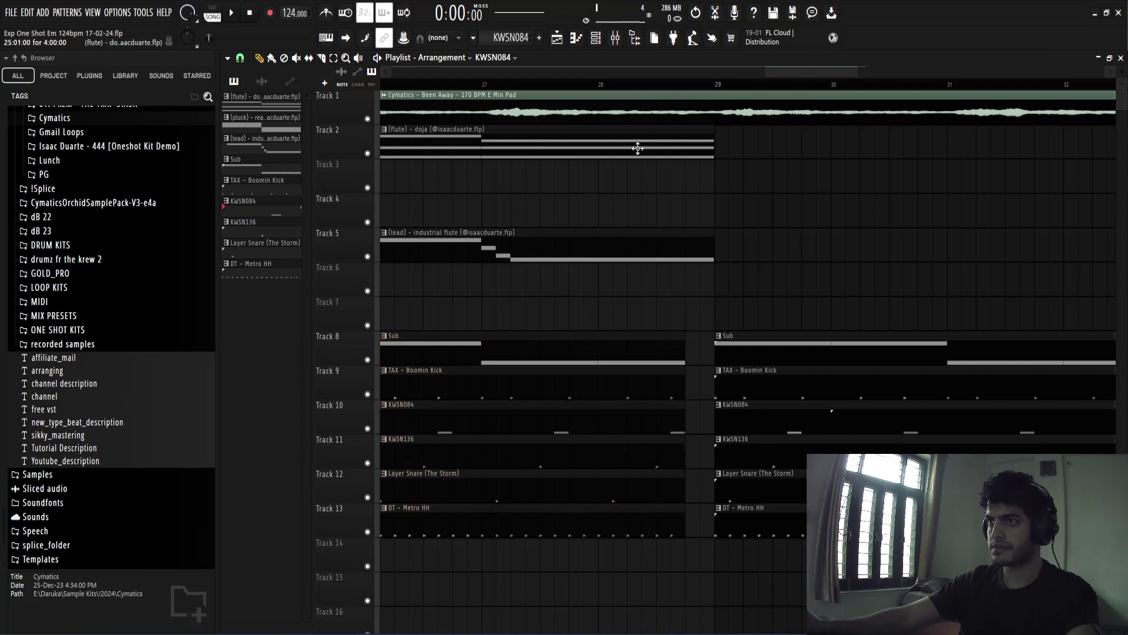
left_click(605, 88)
key("space")
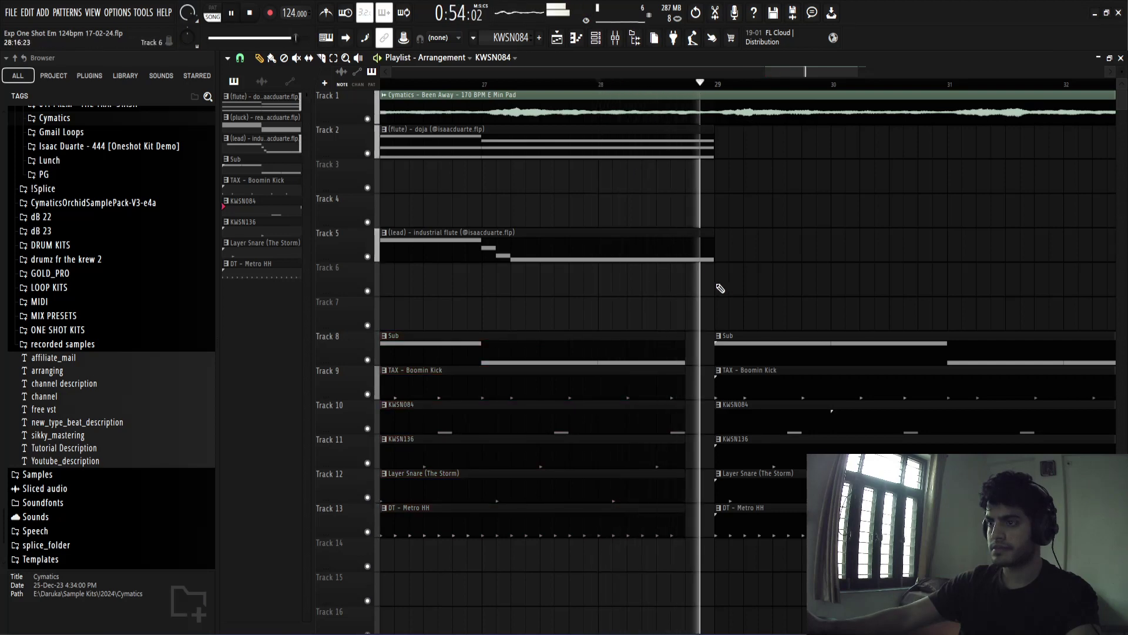
scroll(645, 304, "down", 6)
scroll(752, 308, "up", 5)
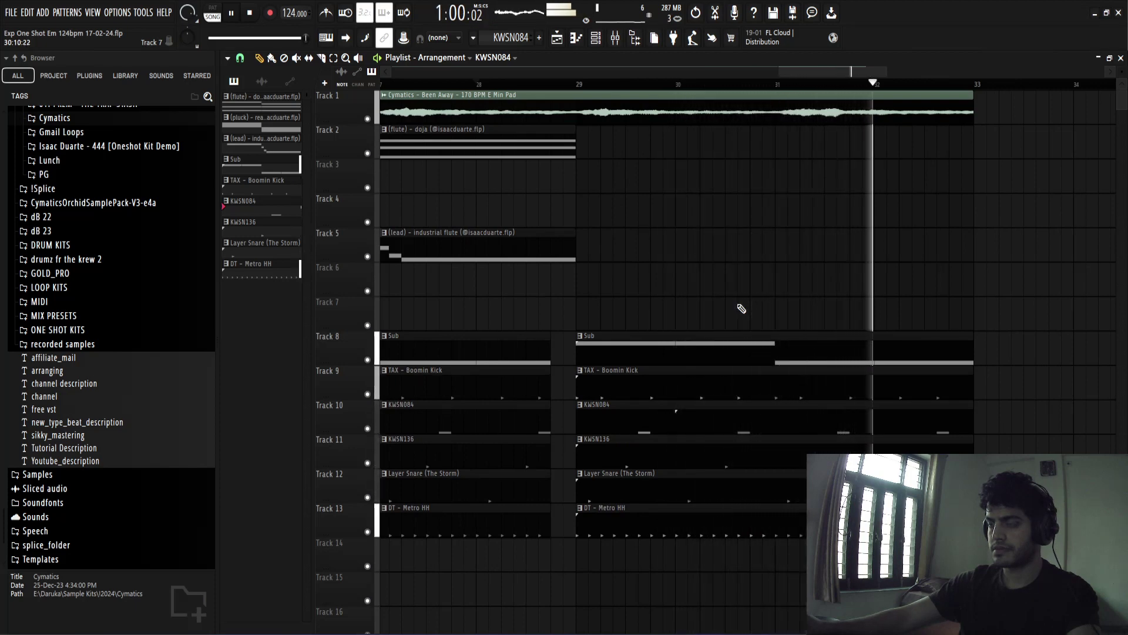
scroll(747, 305, "down", 4)
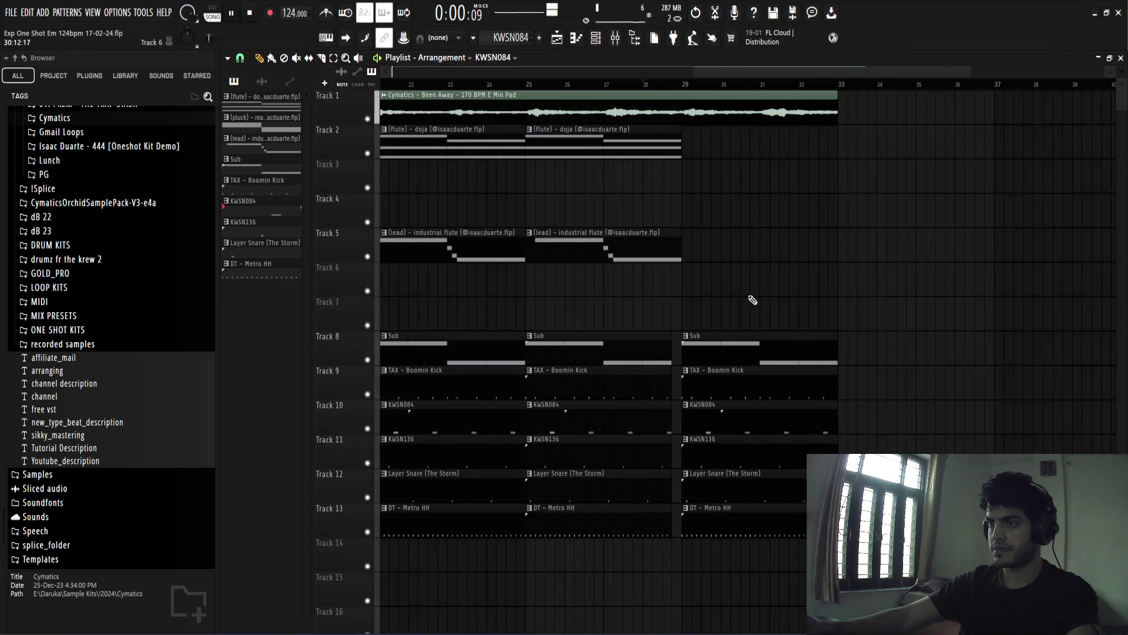
scroll(752, 294, "up", 1)
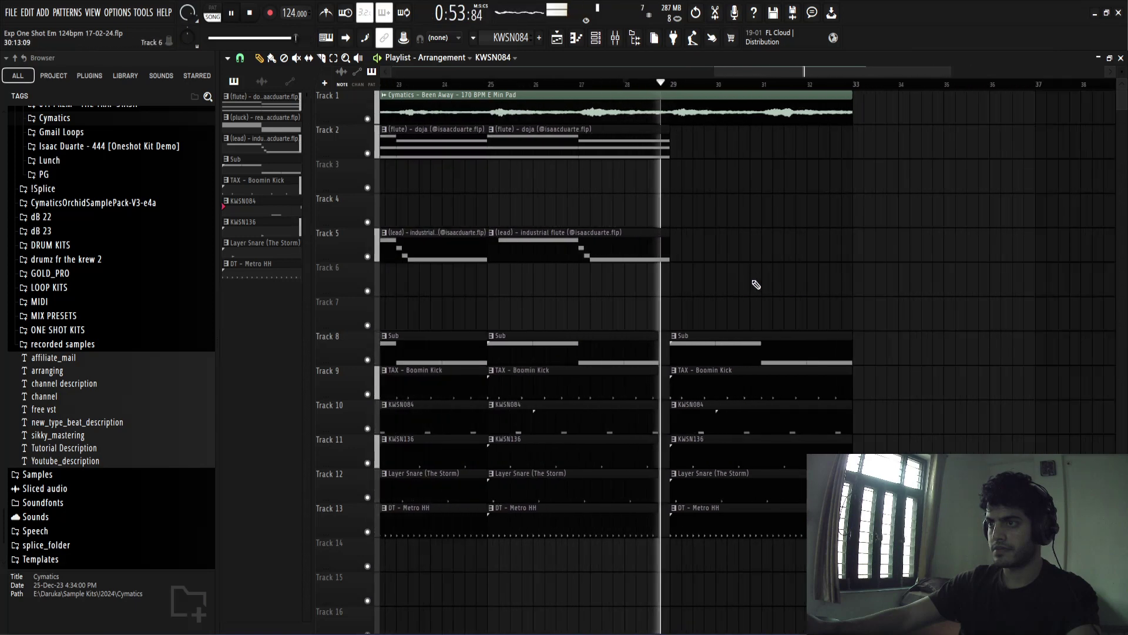
key("space")
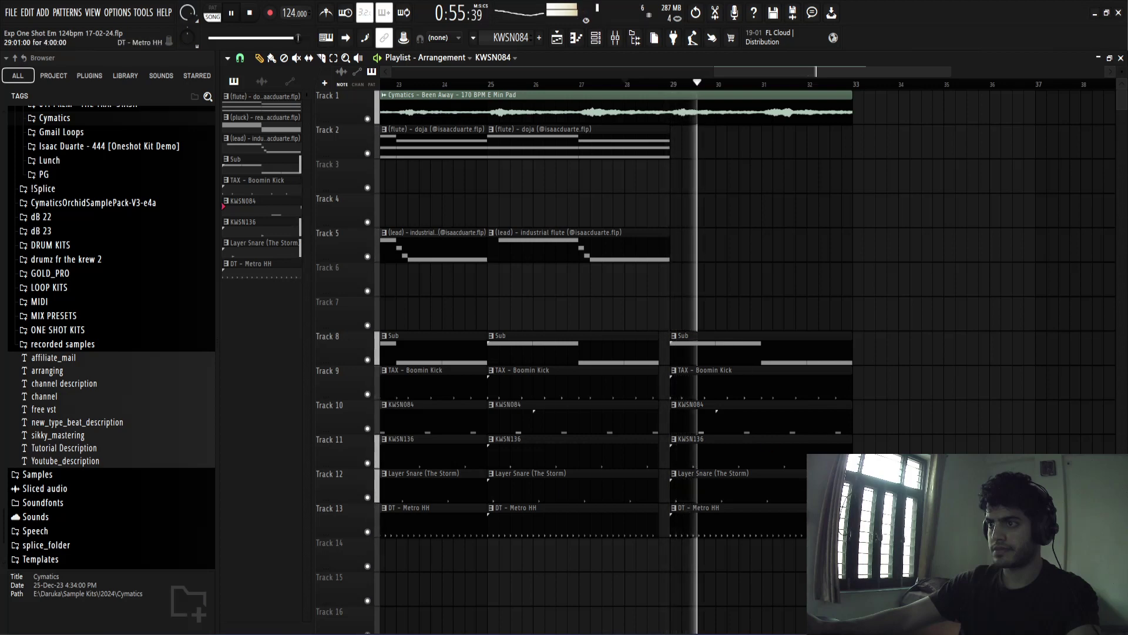
Delete the Layer Snare clip at bar 29 on Track 12, and try the section without the KWSN136 and KWSN084 clips
right_click(781, 475)
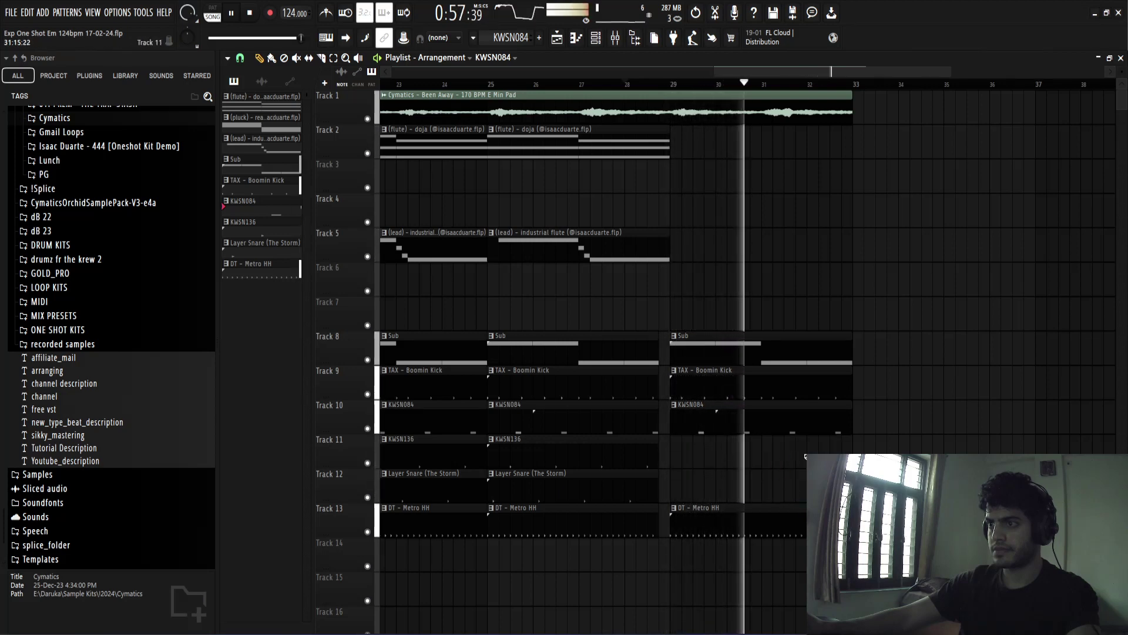
right_click(766, 426)
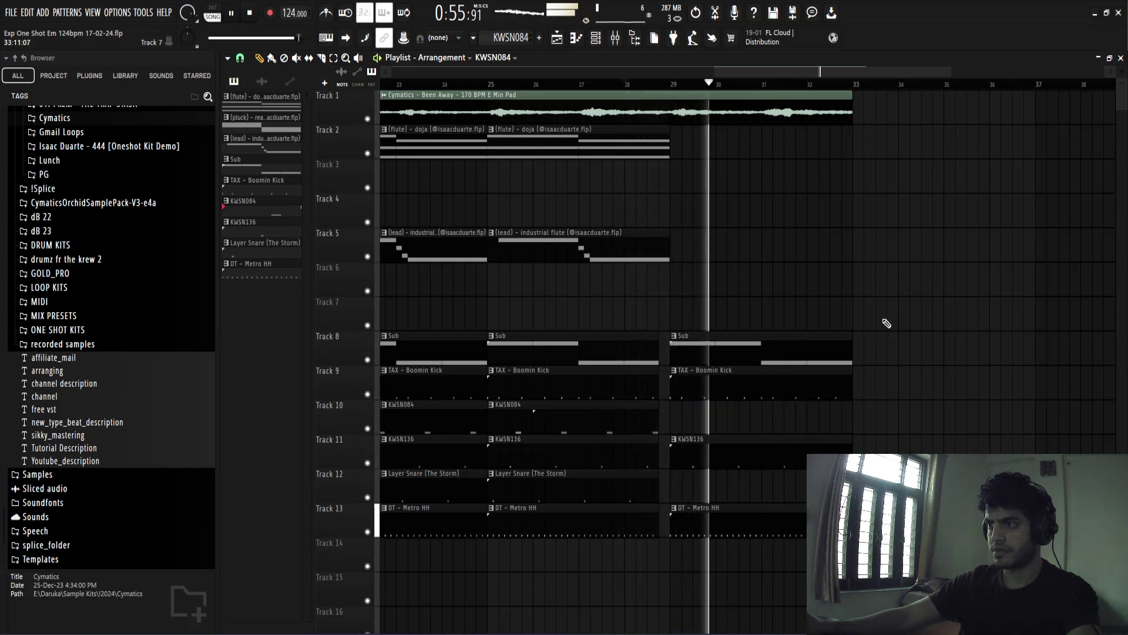
scroll(868, 372, "down", 2)
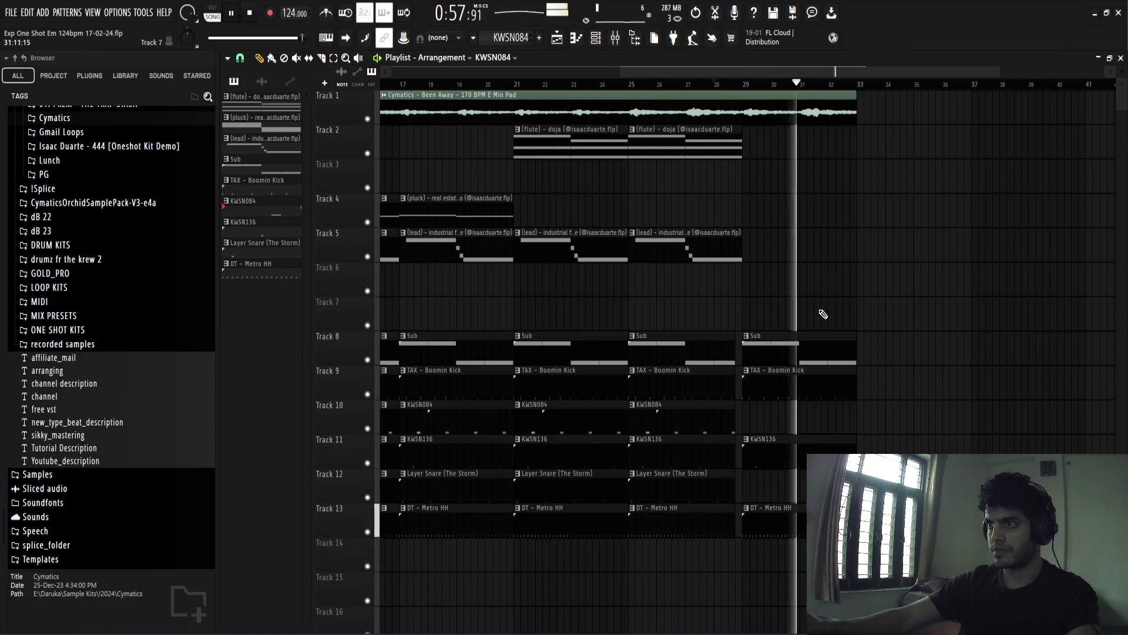
key("ctrl+z")
scroll(874, 253, "up", 2)
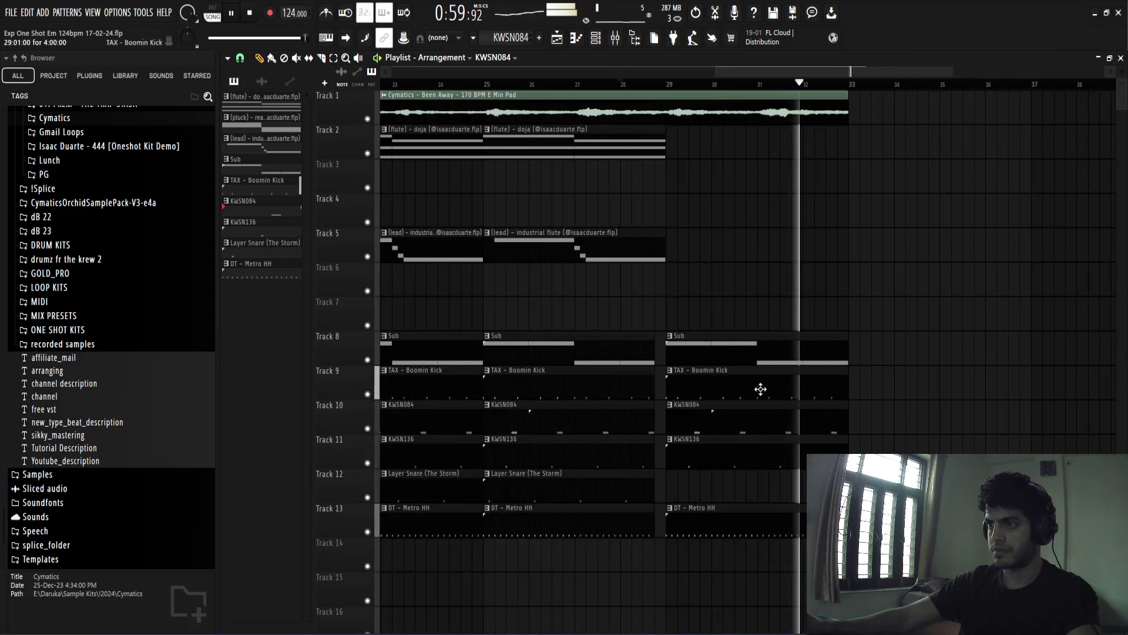
Stop playback and repeat the bar 29 clips on Tracks 8 to 11 and 13 from bar 33
scroll(824, 285, "down", 3)
key("space")
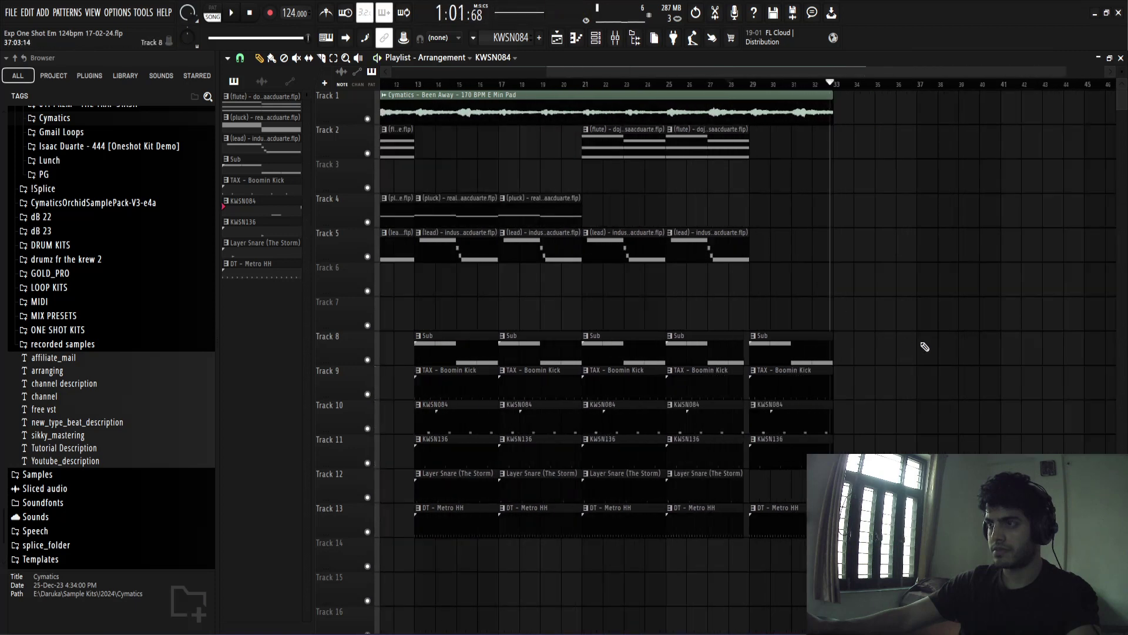
left_click_drag(921, 331, 794, 534)
key("ctrl+b")
scroll(820, 236, "up", 3)
key("ctrl+d")
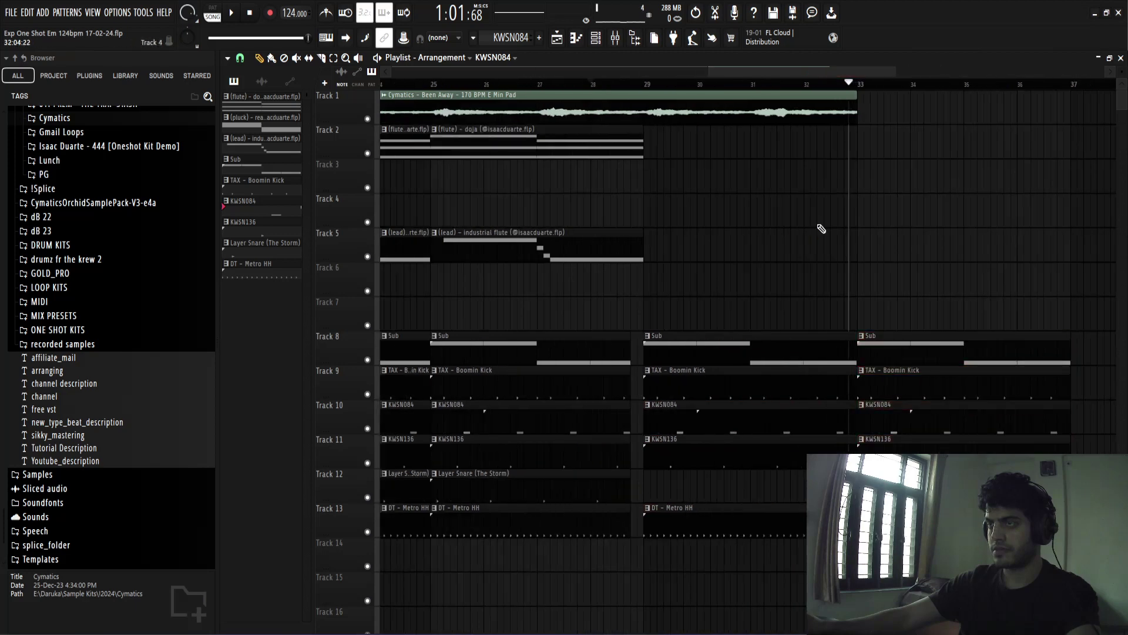
Repeat the Cymatics pad stem on Track 1 from bar 33
scroll(818, 229, "down", 3)
left_click_drag(940, 88, 827, 94)
key("ctrl+d")
left_click(799, 95)
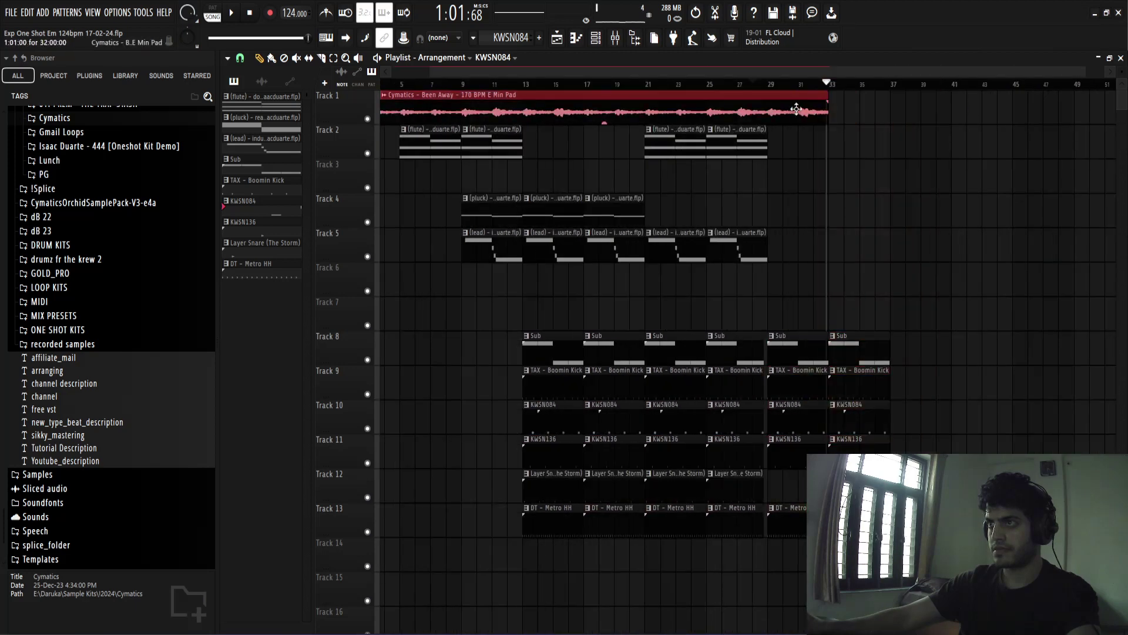
key("ctrl+b")
Repeat the last two sets of sub and drum clips from bar 37 to bar 45 and resume playback
scroll(854, 224, "down", 3)
left_click_drag(801, 296, 654, 547)
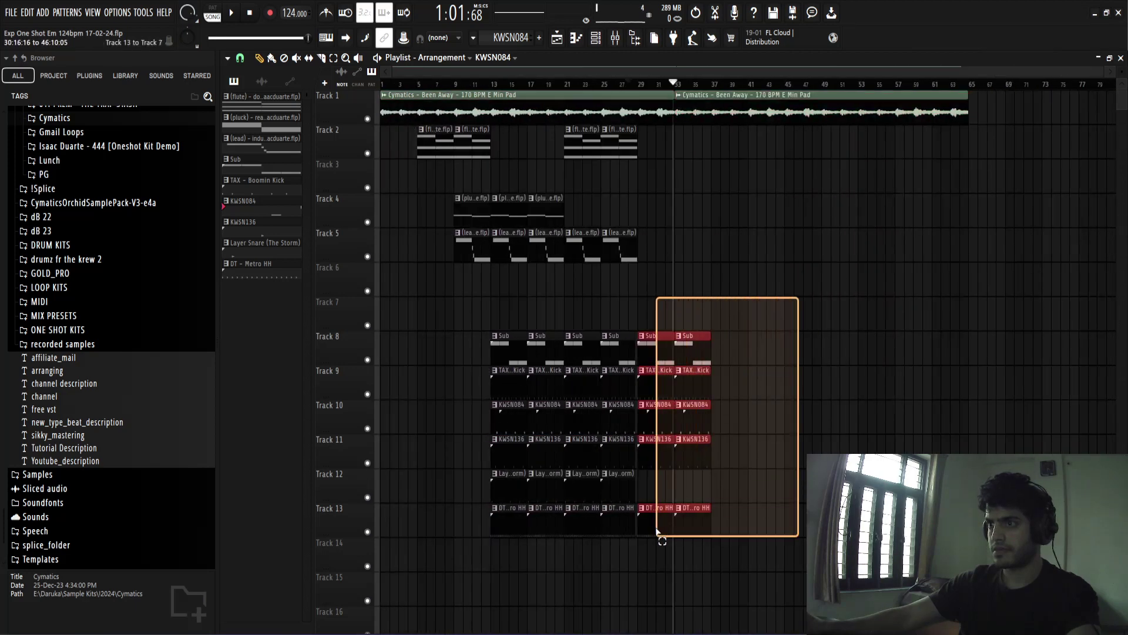
key("ctrl+b")
key("ctrl+d")
key("space")
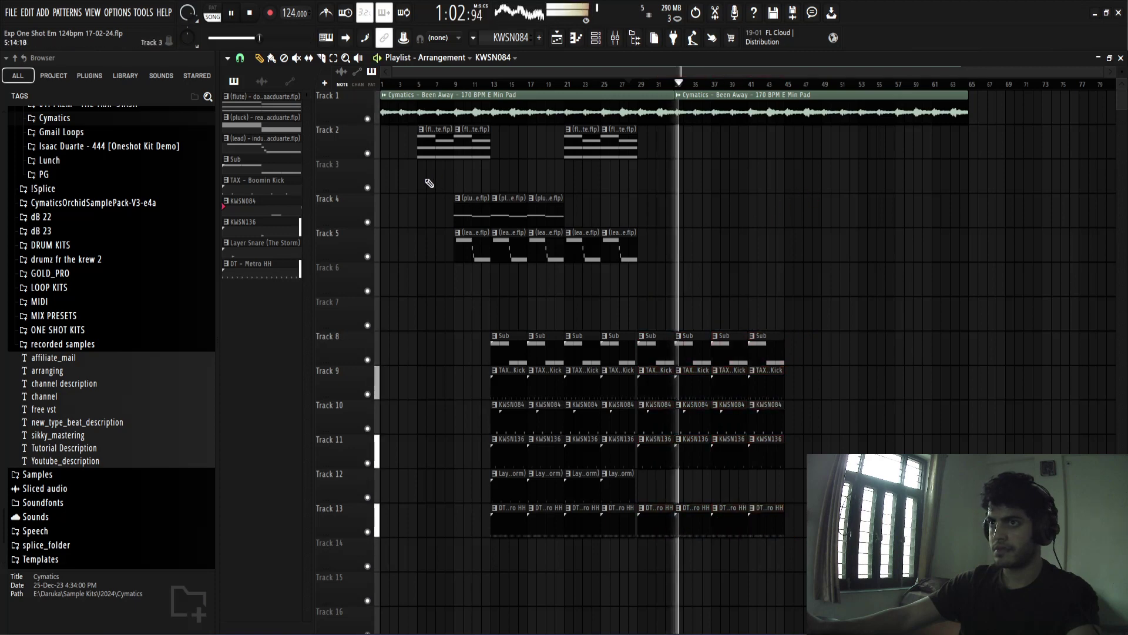
Copy two pluck clips on Track 4 to bars 37 and 41
left_click_drag(472, 209, 654, 208)
scroll(746, 209, "up", 4)
scroll(675, 294, "down", 2)
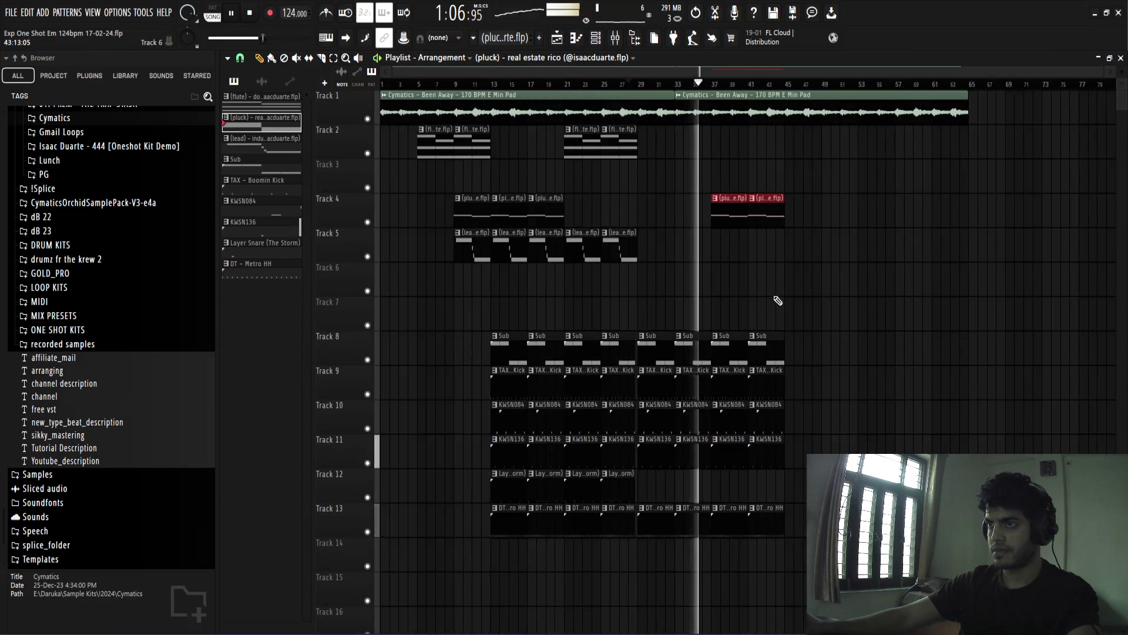
Play through the section from bar 37 and examine how the pluck clips sit with the sub and drums
scroll(726, 297, "up", 2)
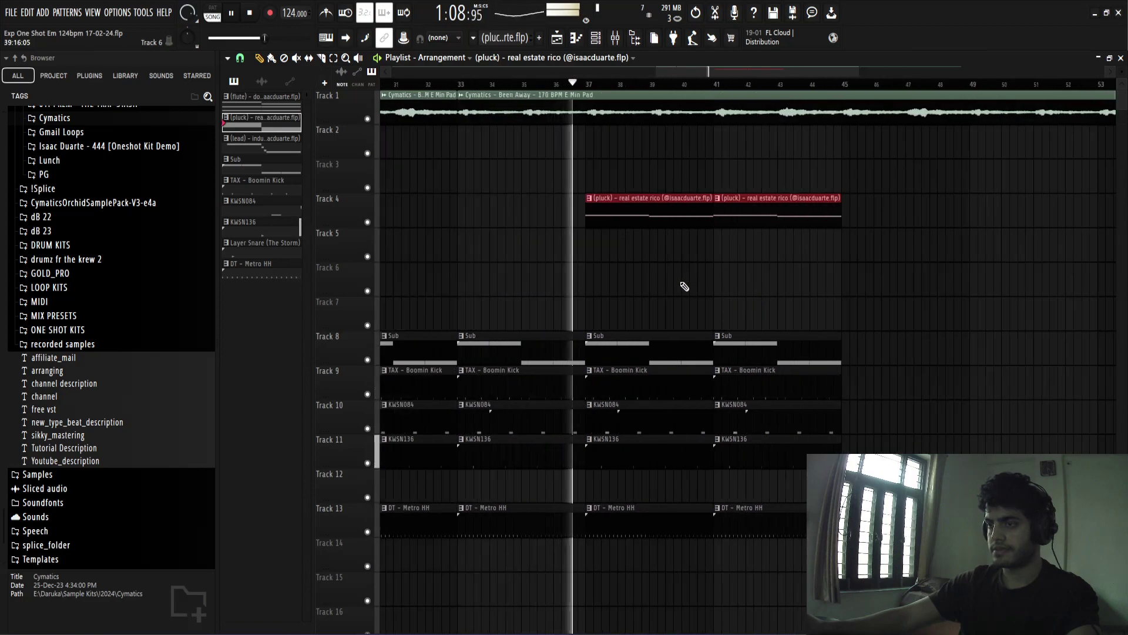
scroll(756, 270, "down", 3)
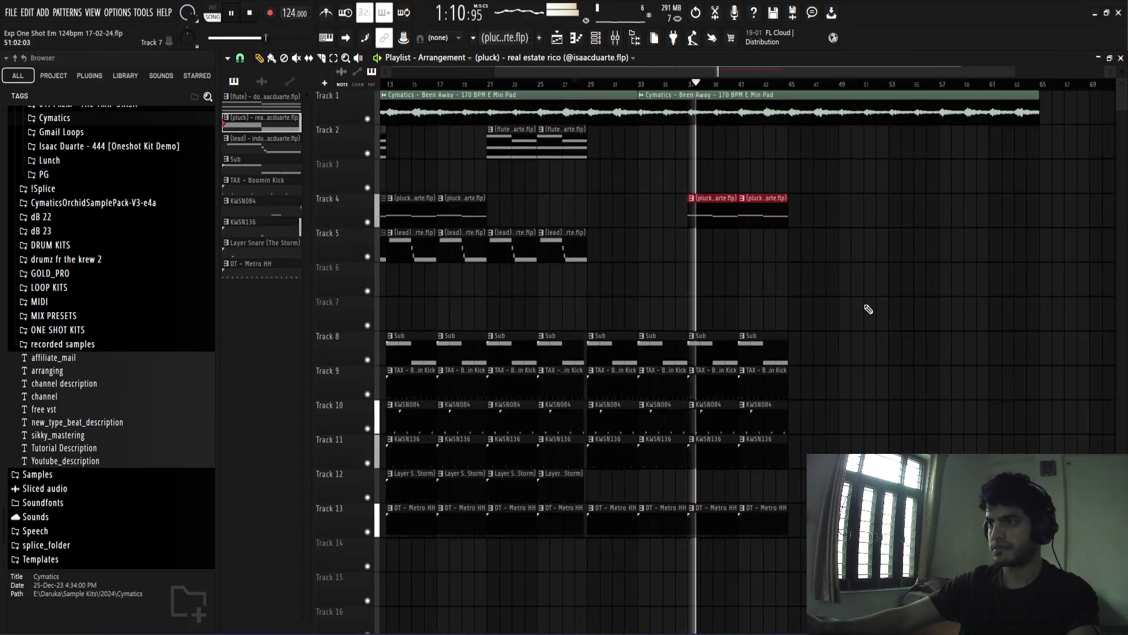
scroll(794, 308, "up", 3)
scroll(756, 310, "down", 3)
scroll(785, 370, "up", 3)
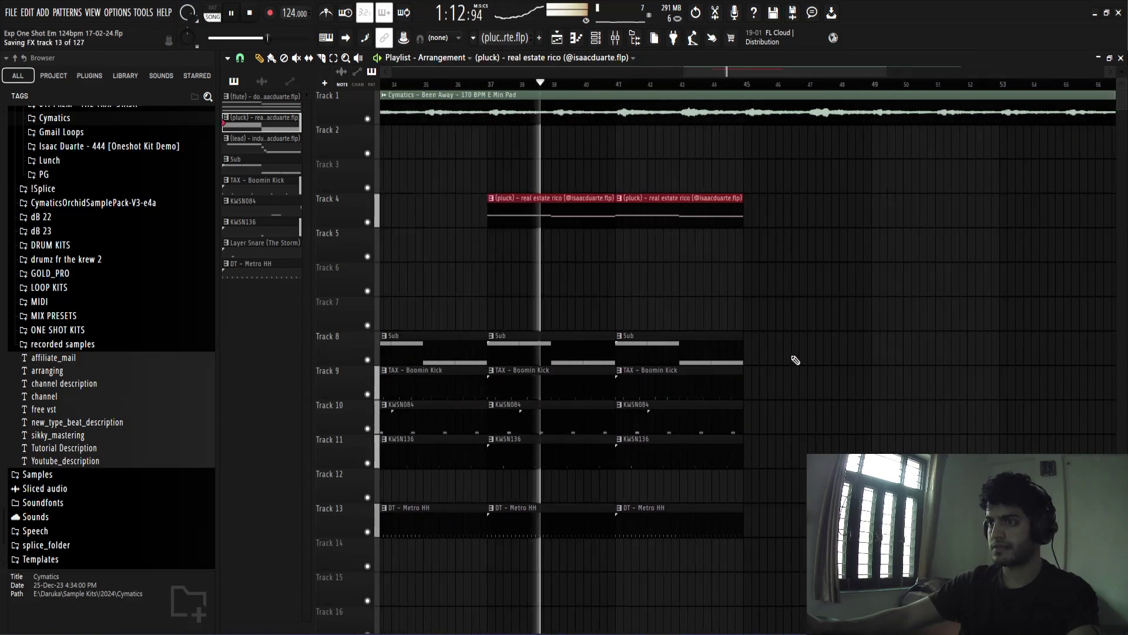
scroll(796, 357, "down", 4)
scroll(793, 312, "up", 3)
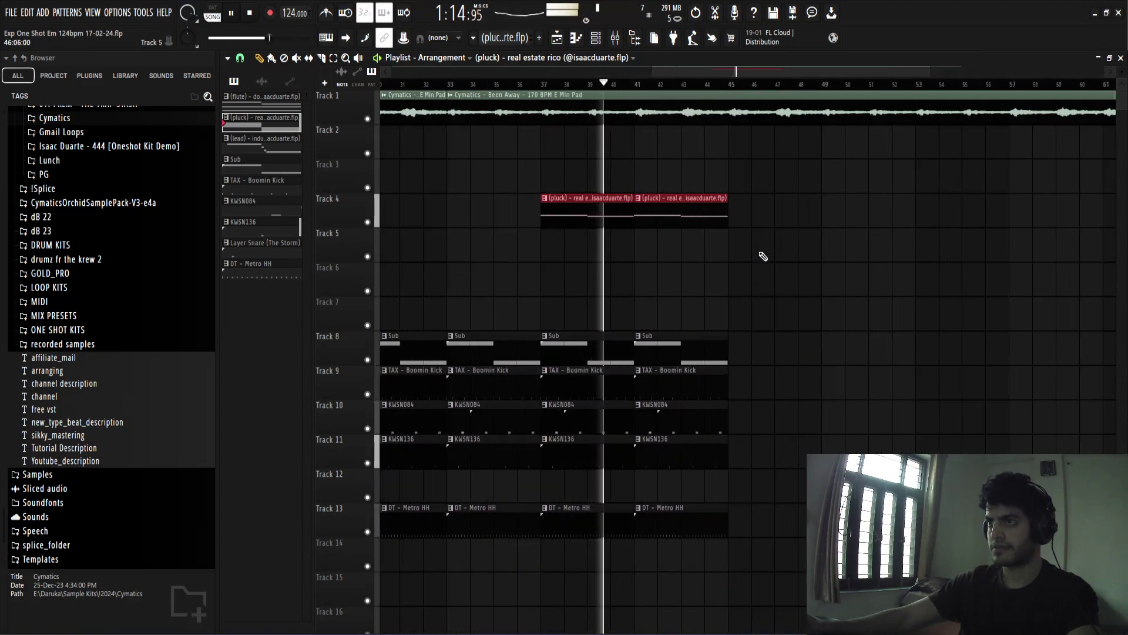
scroll(776, 247, "down", 3)
left_click_drag(793, 194, 662, 519)
scroll(715, 312, "down", 2)
left_click(822, 286, "ctrl")
scroll(809, 285, "up", 4)
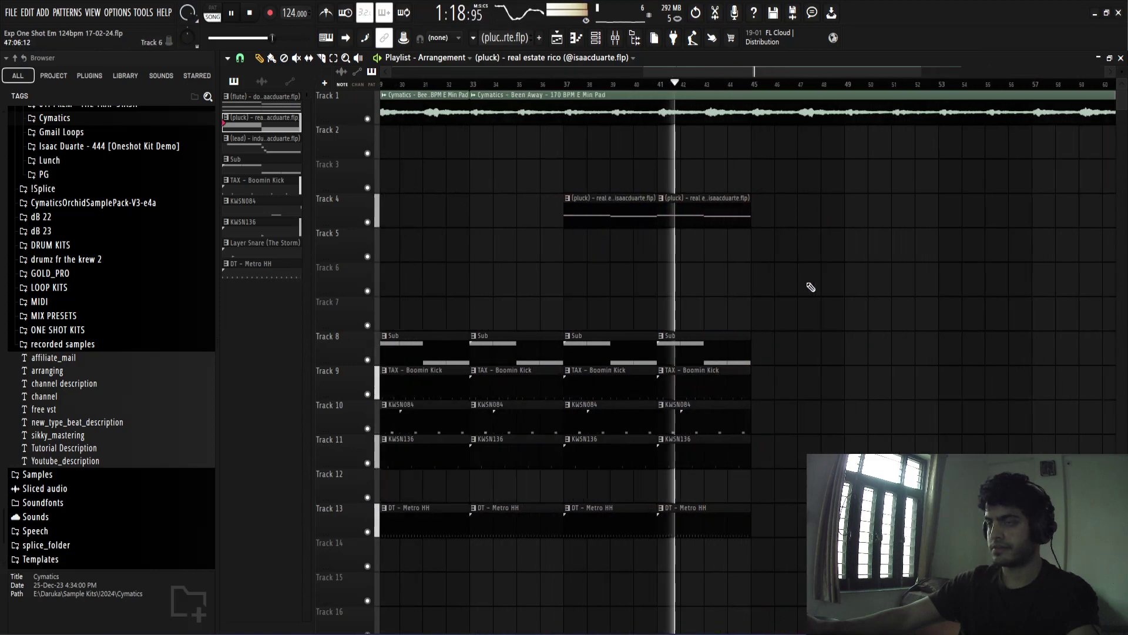
scroll(808, 288, "down", 4)
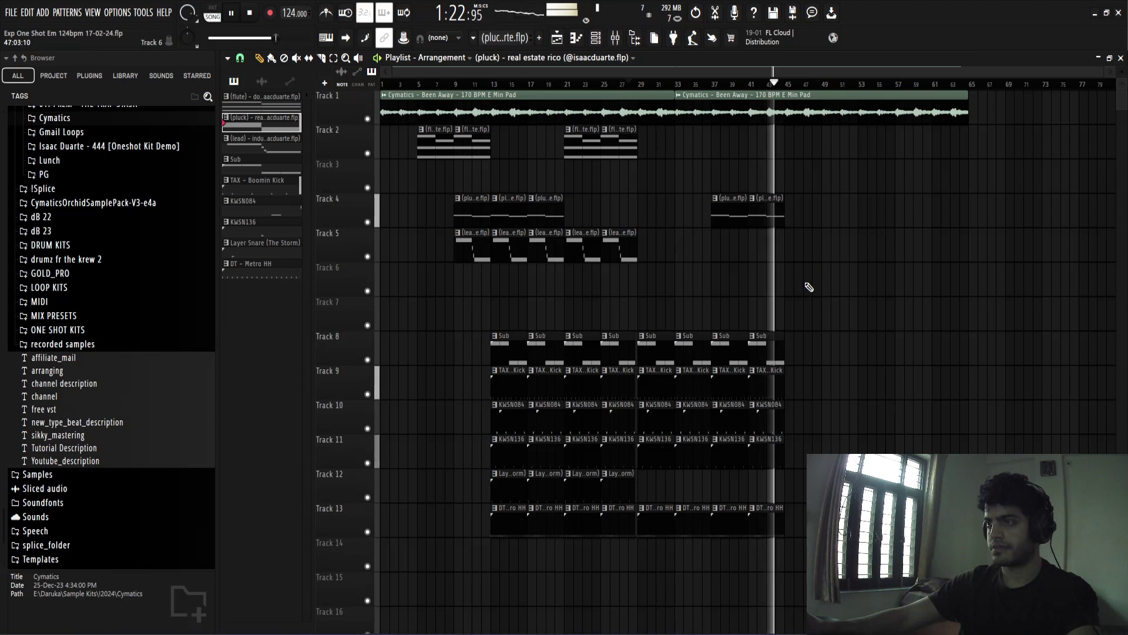
Shorten the bar 41 sub and drum clips to 3 bars 12 steps so they end before bar 45, and resume playback
scroll(799, 291, "up", 5)
key("space")
scroll(716, 329, "up", 2)
left_click_drag(713, 318, 682, 545)
left_click_drag(702, 348, 669, 349)
right_click(700, 345)
key("space")
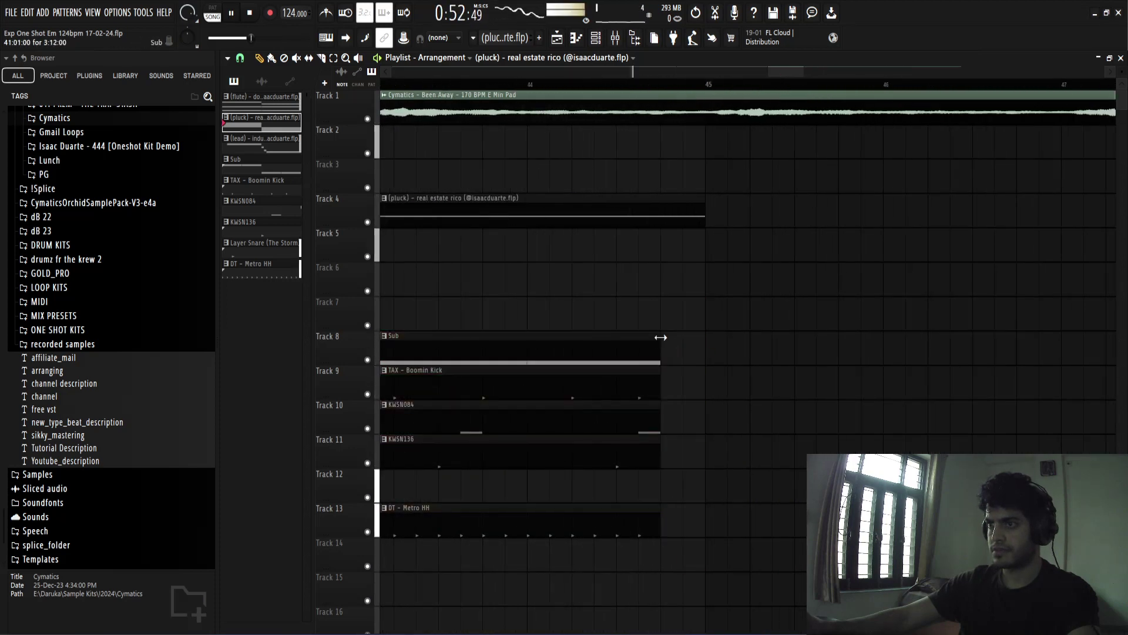
Extend the last Sub clip on Track 8 back to bar 45 and repeat it twice, up to bar 53
scroll(778, 355, "down", 3)
scroll(735, 335, "down", 3)
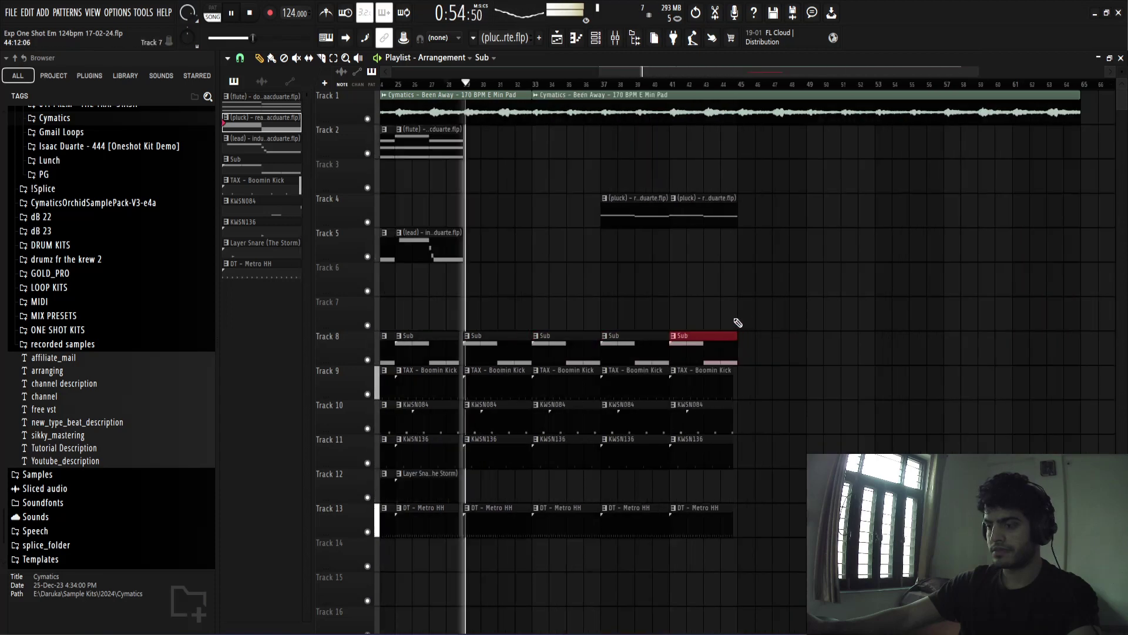
left_click_drag(763, 341, 728, 351)
key("ctrl+b")
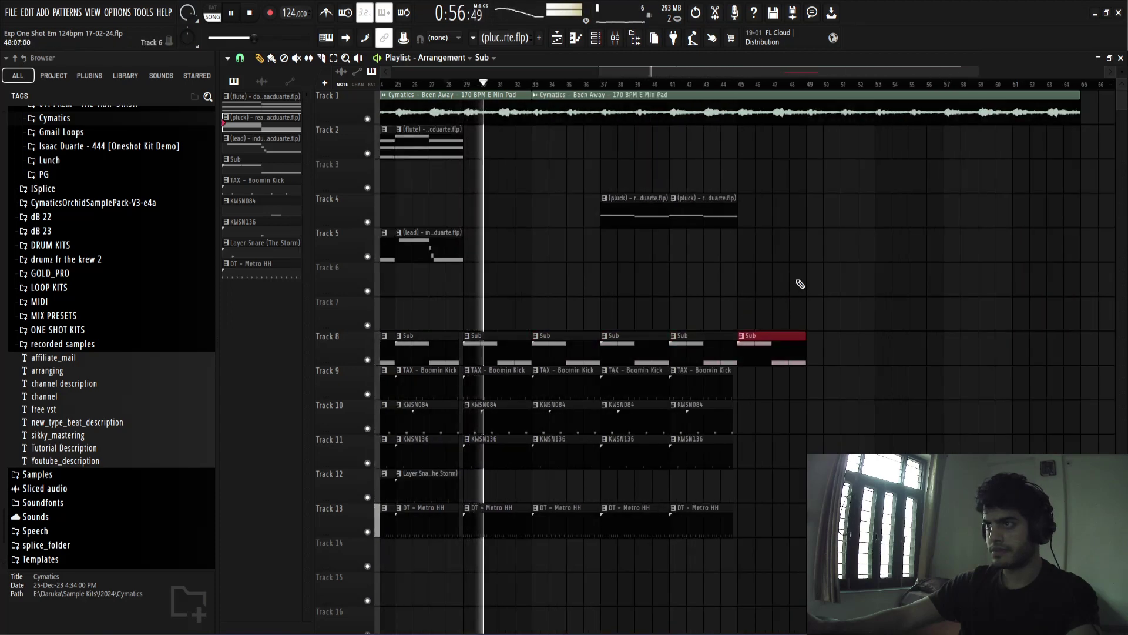
key("ctrl+b")
Repeat the last two pluck clips on Track 4 from bar 45 to bar 53
scroll(846, 275, "down", 3)
left_click_drag(835, 250, 721, 216)
key("ctrl+b")
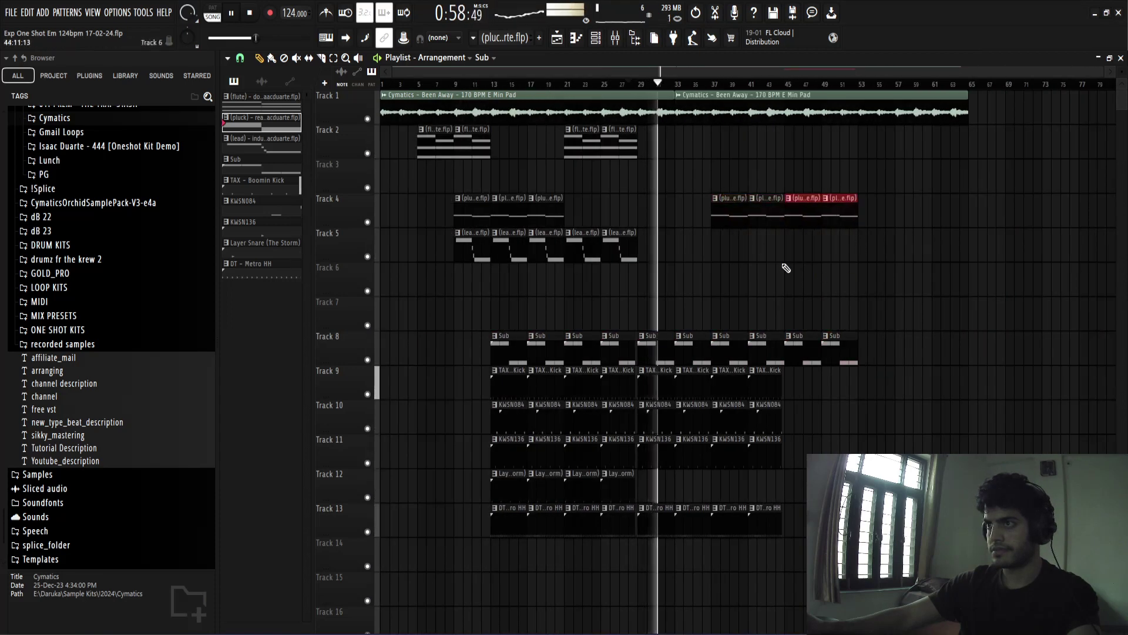
Play from about bar 43 and copy two lead clips on Track 5 to bars 45 and 49
left_click(765, 84)
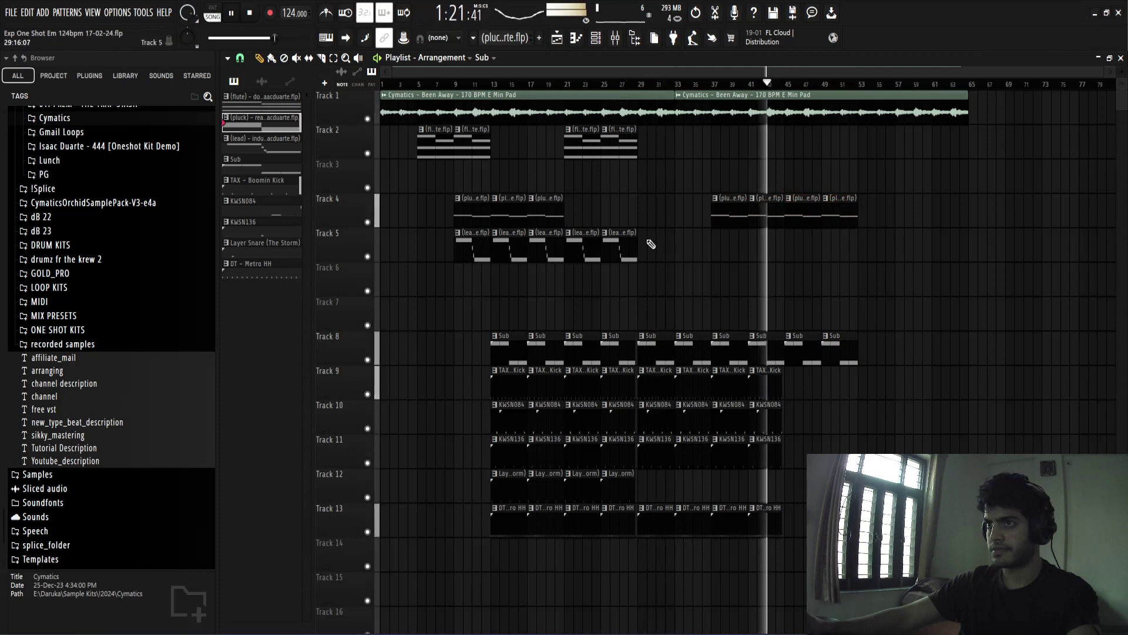
left_click_drag(611, 257, 778, 253)
scroll(823, 269, "up", 3)
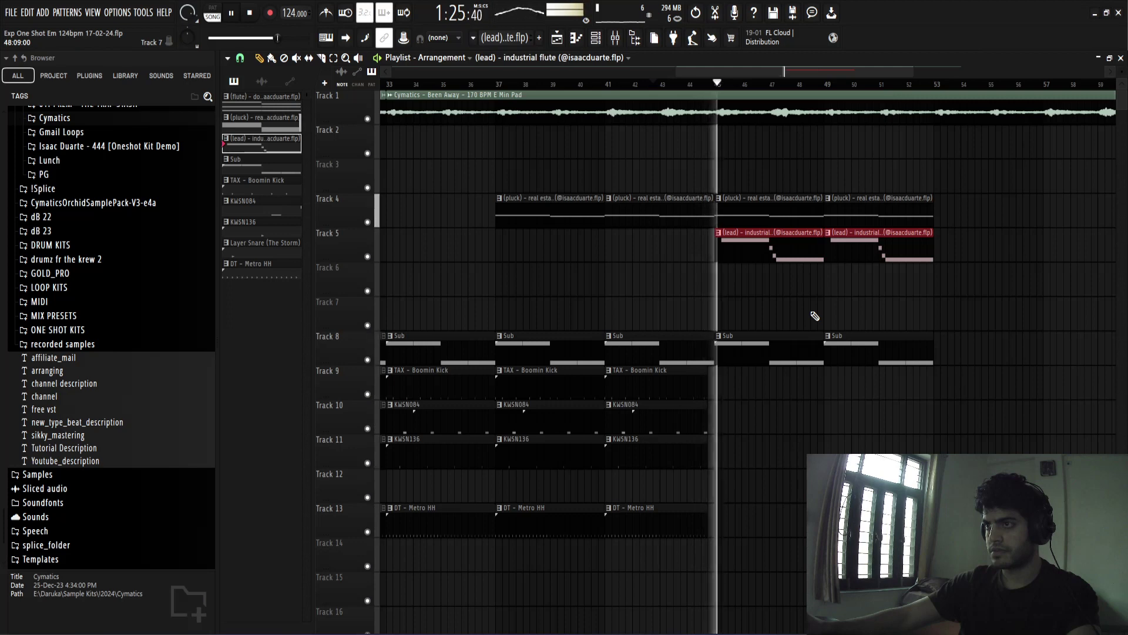
scroll(806, 302, "down", 5)
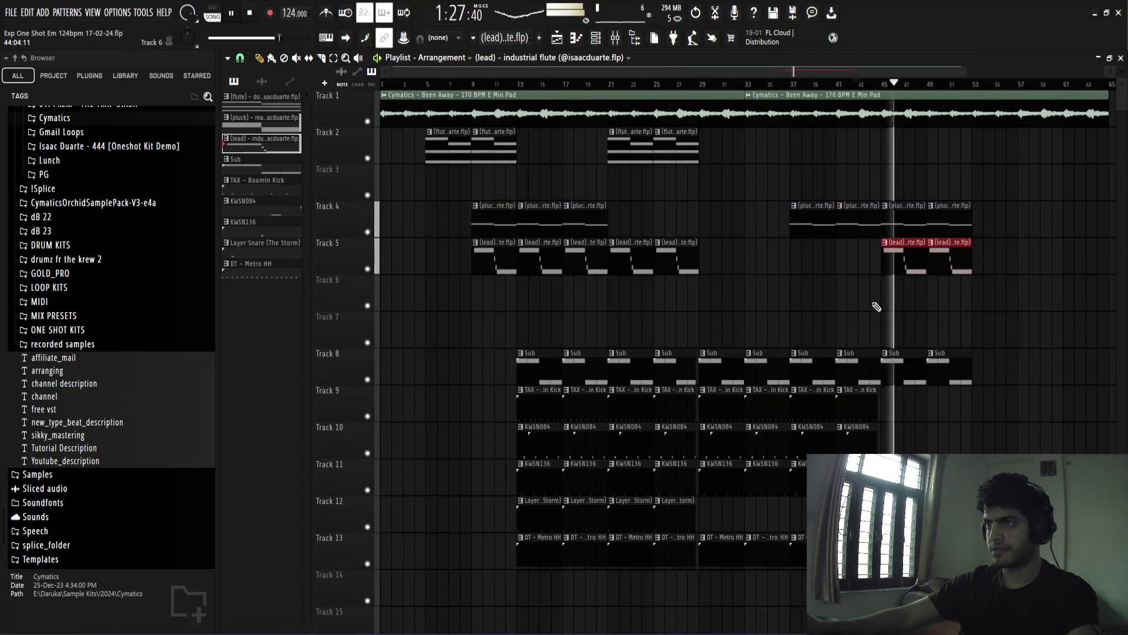
Save the project
scroll(852, 318, "up", 4)
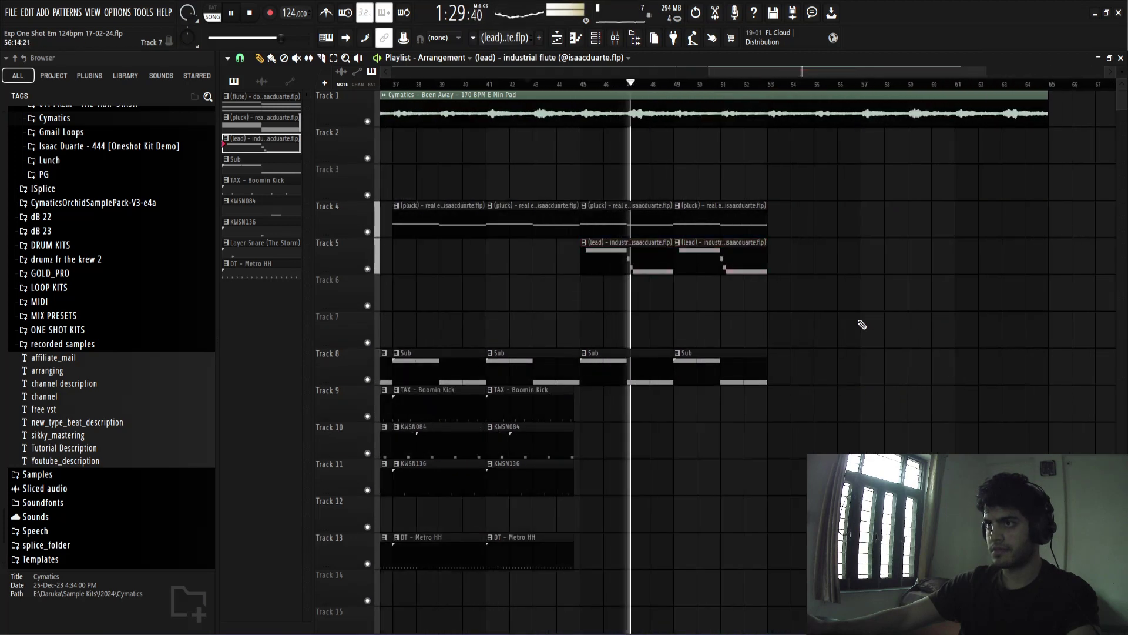
key("ctrl+s")
scroll(860, 322, "down", 1)
scroll(860, 321, "up", 1)
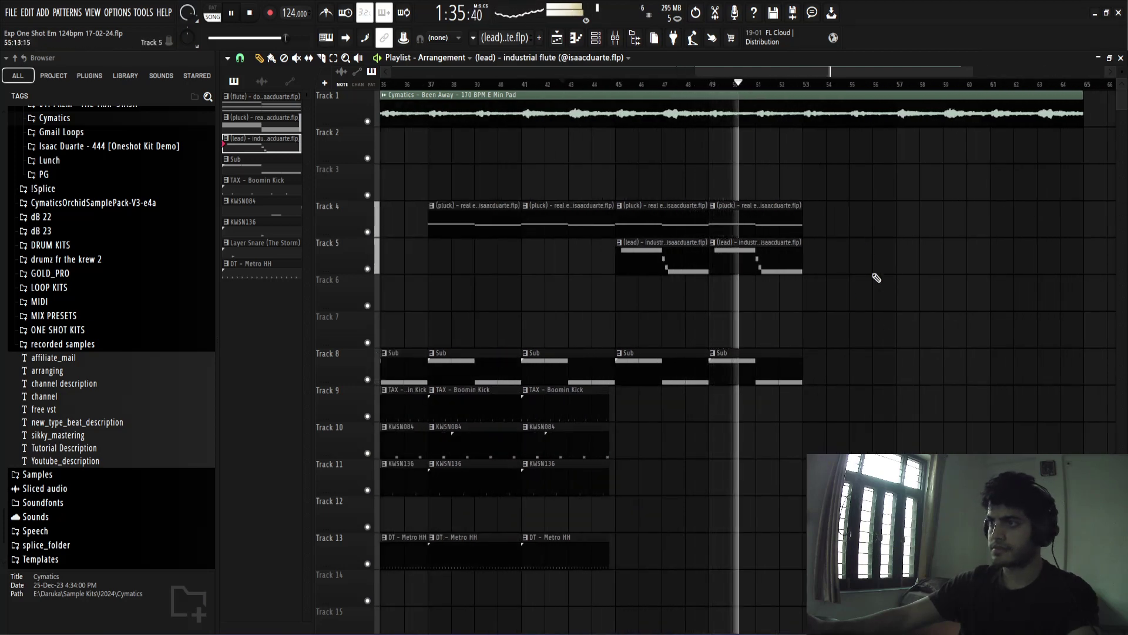
Copy the first two blocks of sub and drum clips from bar 13 on Tracks 8–13 to bars 53 and 57
scroll(835, 330, "up", 4)
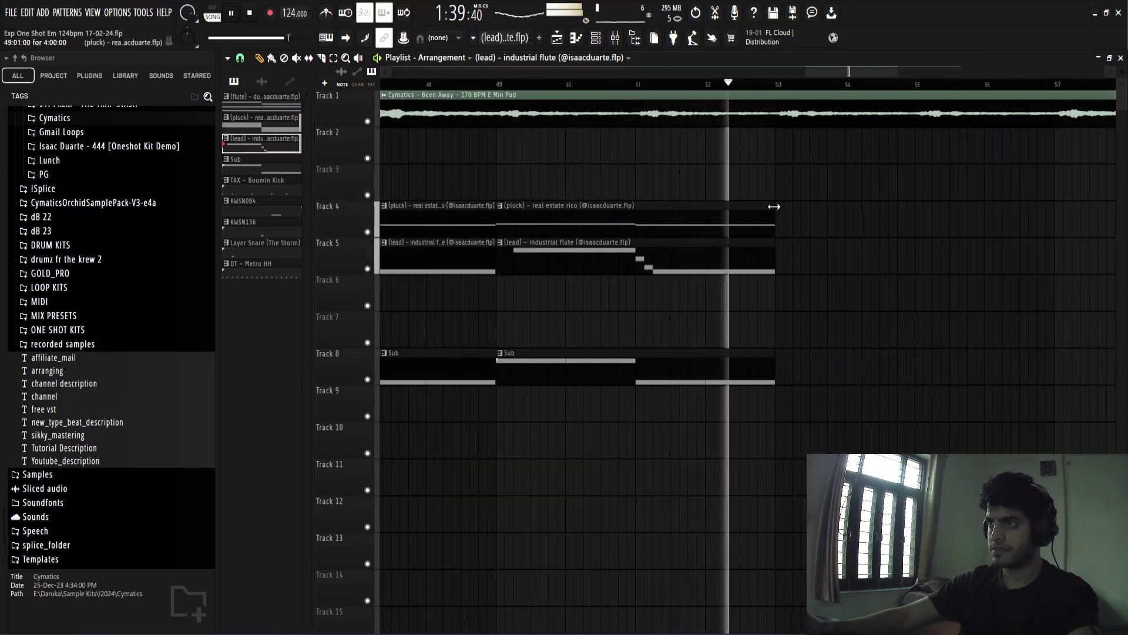
scroll(882, 313, "down", 7)
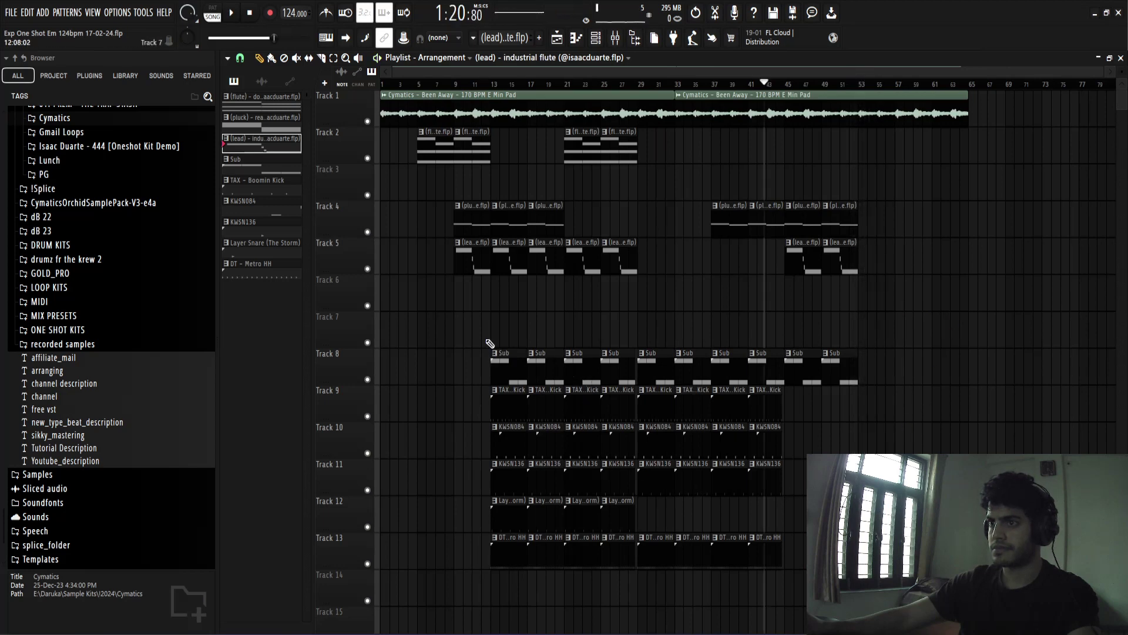
left_click_drag(496, 470, 537, 579)
left_click_drag(503, 368, 824, 359)
scroll(881, 359, "up", 4)
scroll(884, 360, "up", 2)
left_click(769, 334, "ctrl")
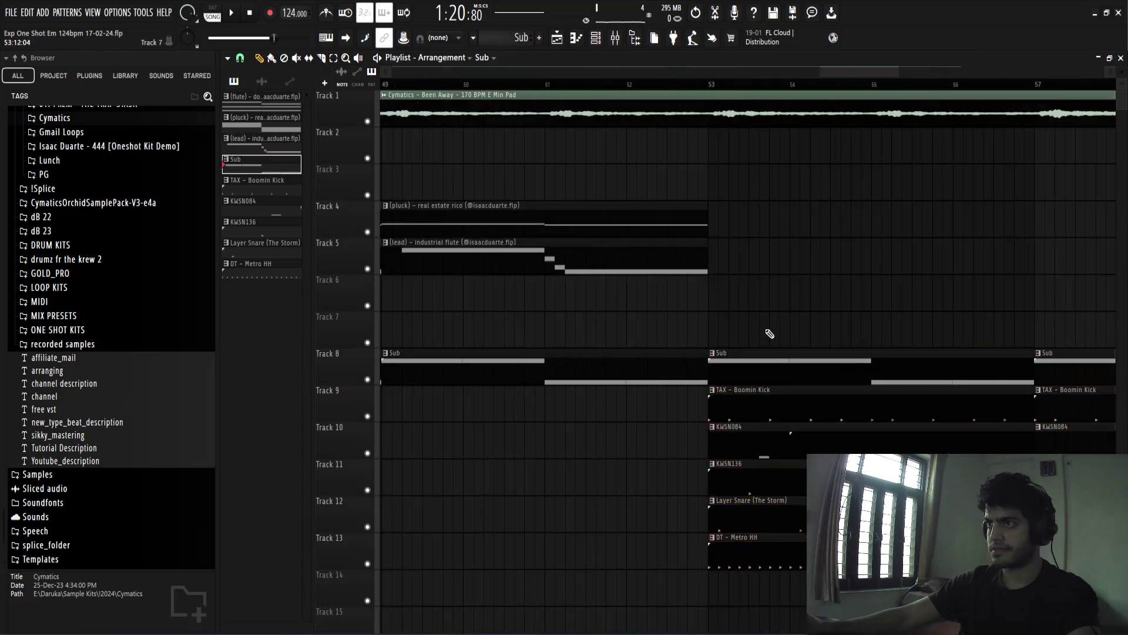
Delete the Sub clip at bar 53 and trim the drum clips to start mid-bar 54, with KWSN136 starting at bar 54
right_click(748, 362)
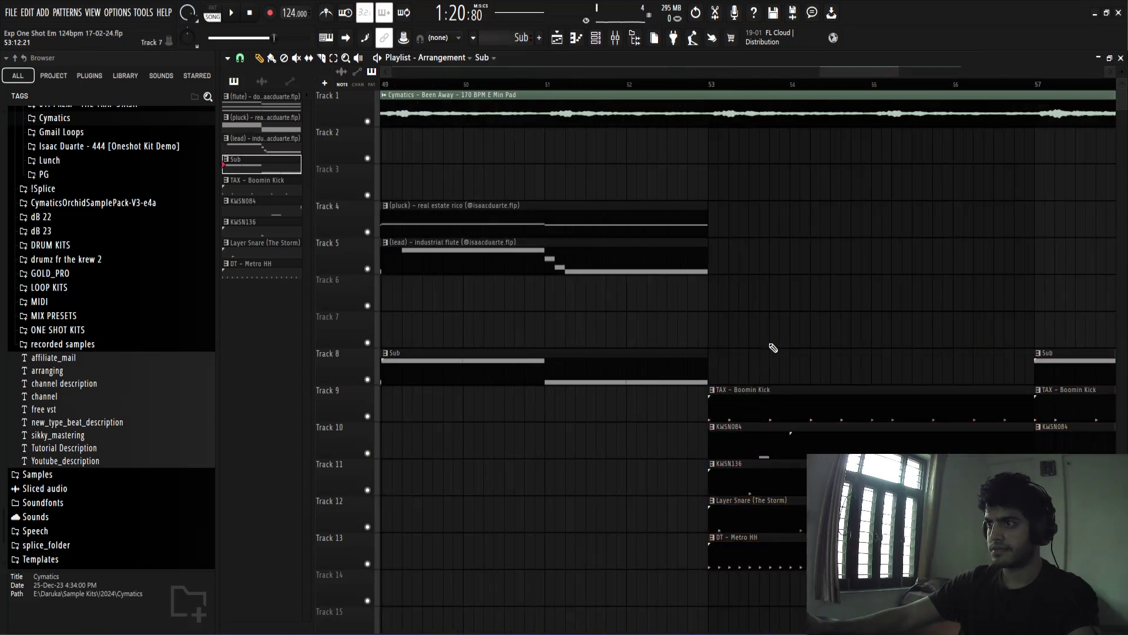
left_click_drag(752, 368, 751, 517)
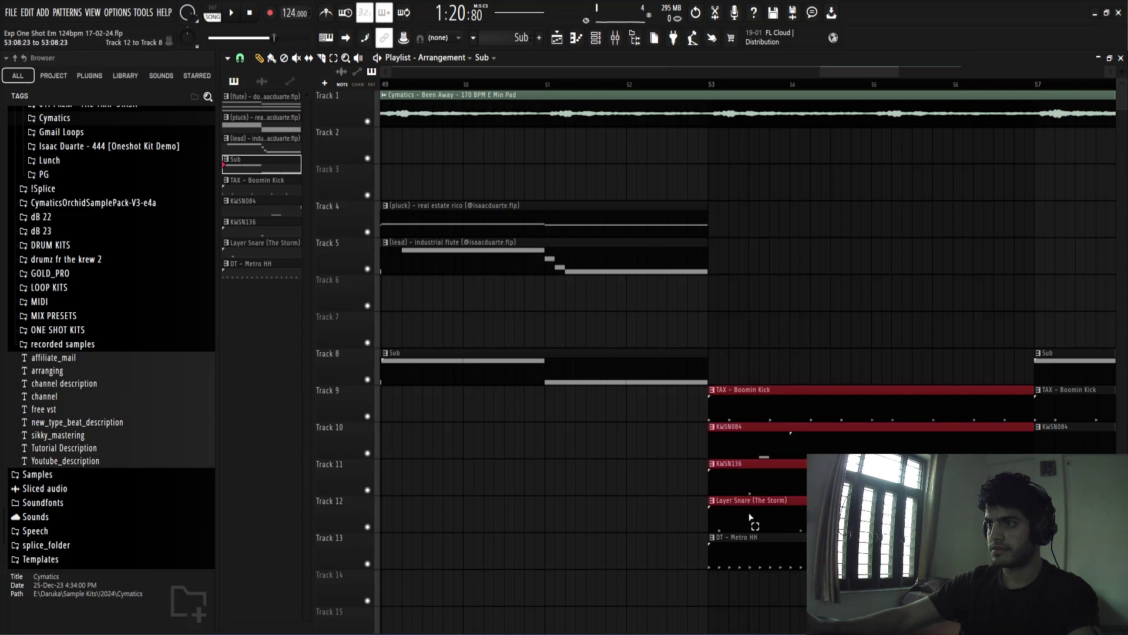
left_click_drag(714, 410, 827, 410)
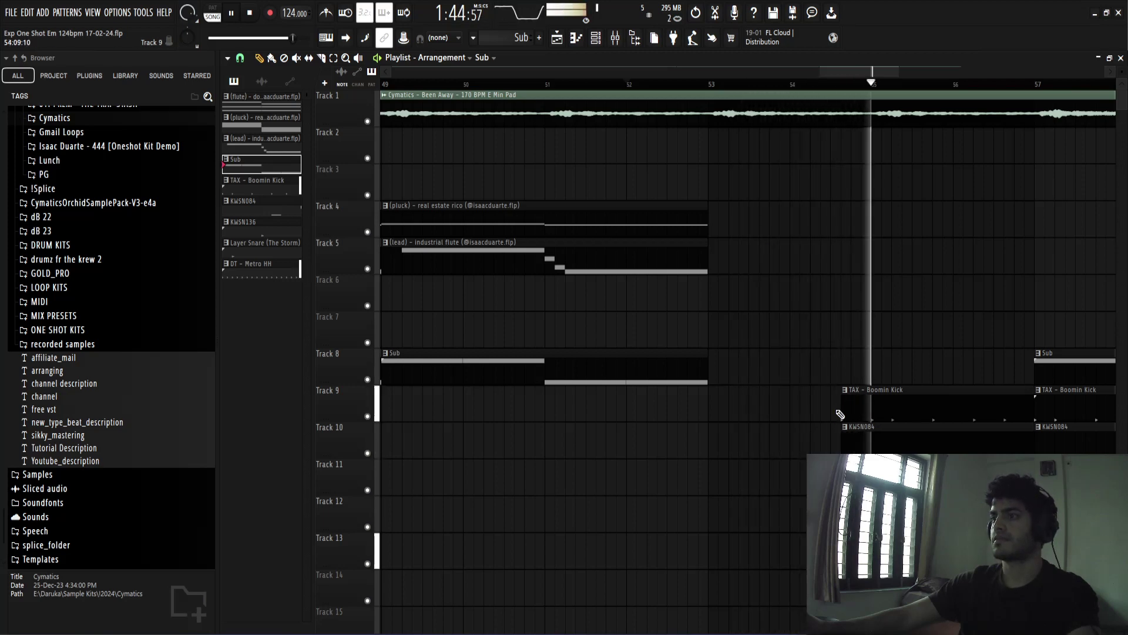
key("space")
key("space")
left_click_drag(843, 438, 791, 483)
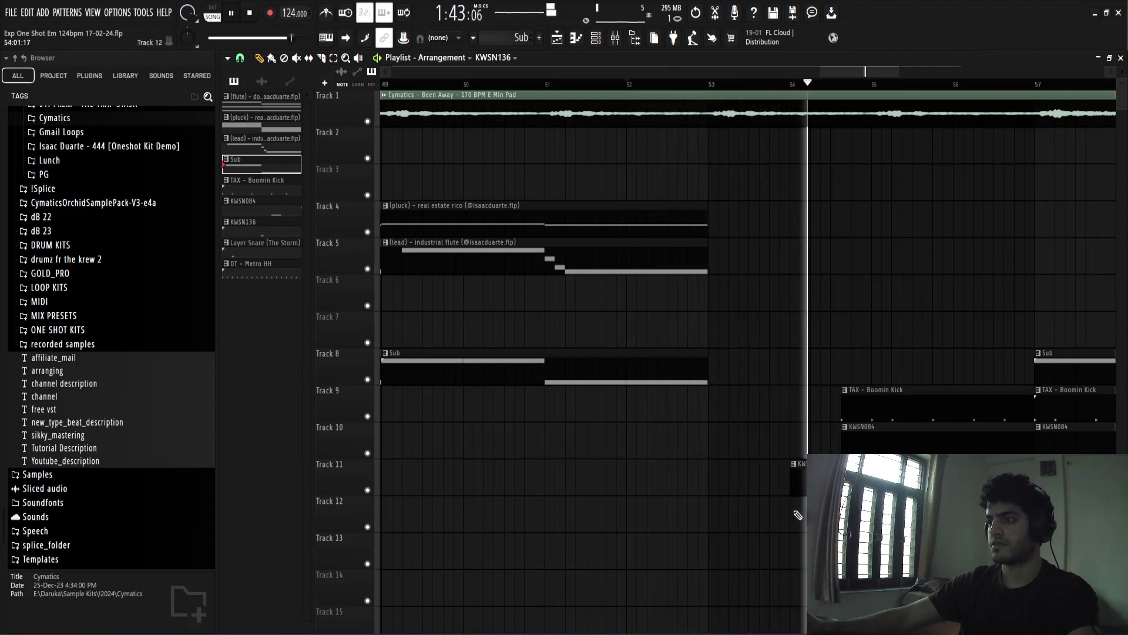
Repeat the bar 57 sub and drum clips on Tracks 8–13 at bar 61
scroll(768, 383, "down", 3)
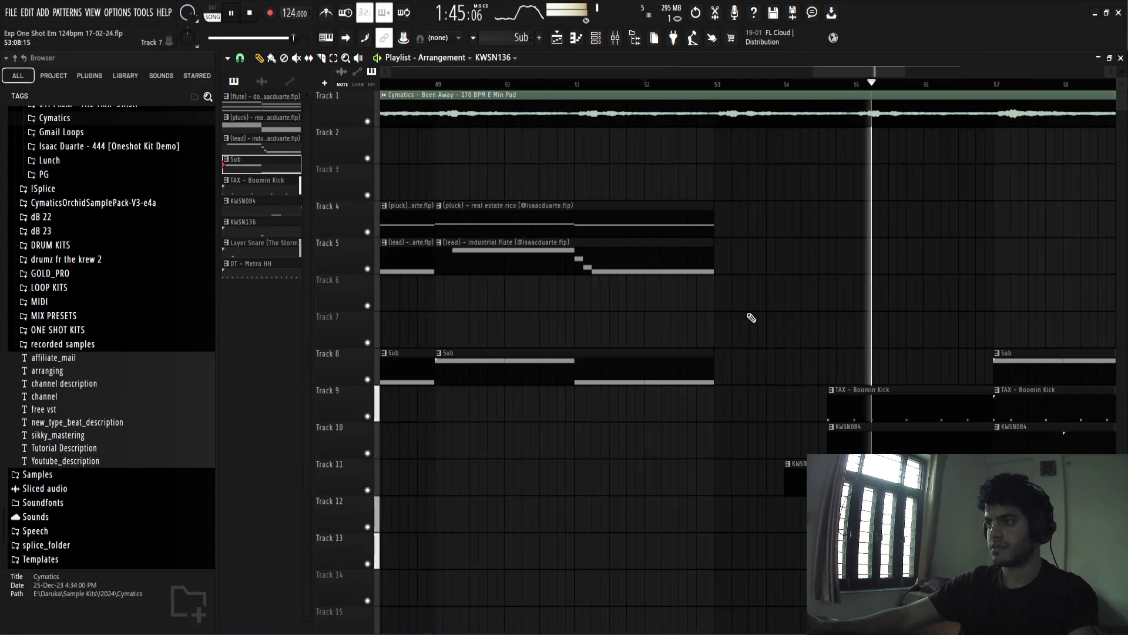
scroll(797, 312, "down", 5)
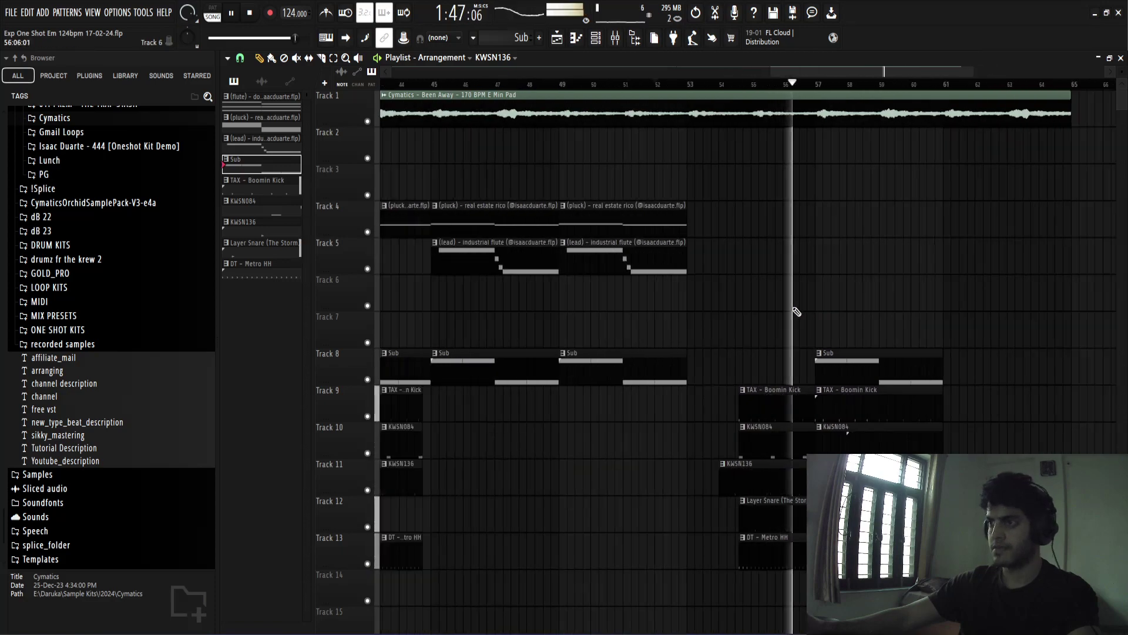
scroll(886, 364, "up", 5)
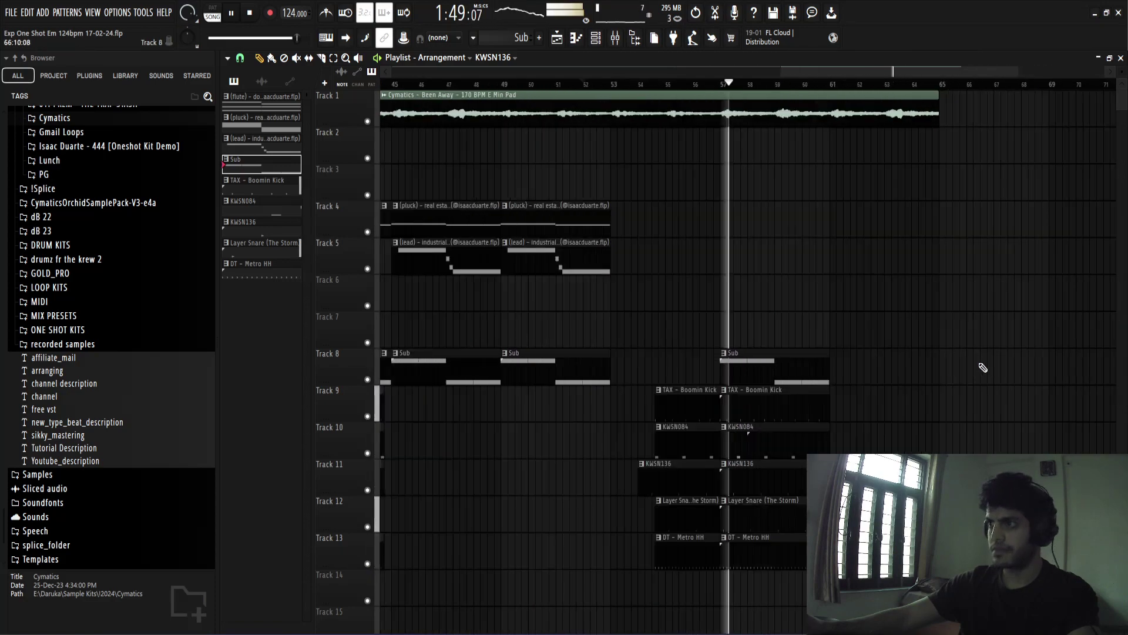
left_click_drag(886, 373, 788, 514)
scroll(840, 310, "down", 5)
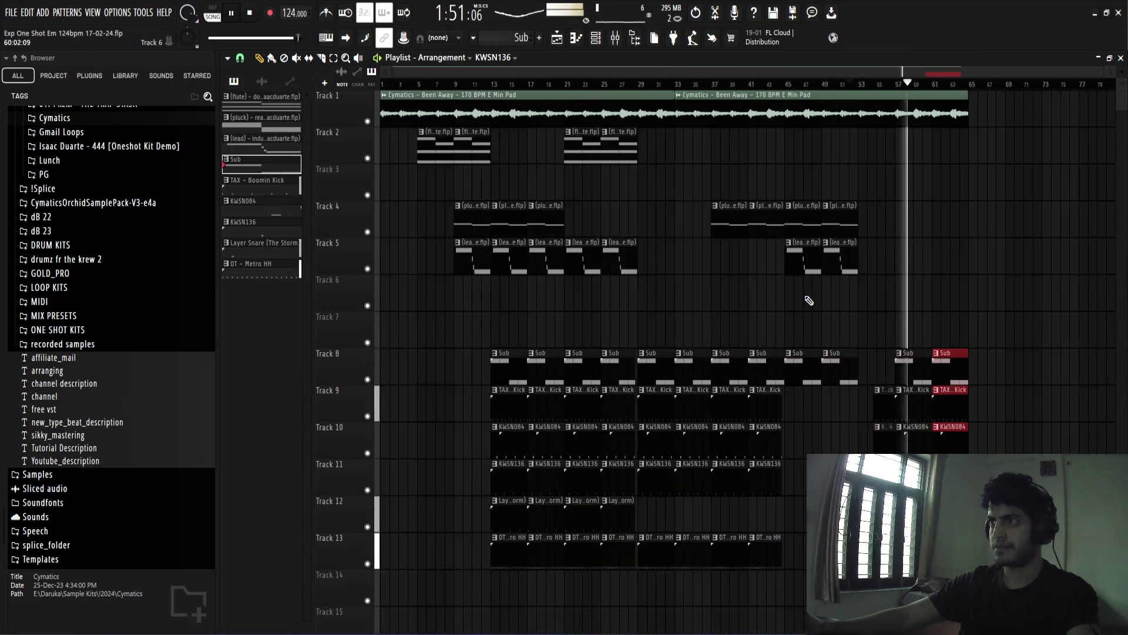
left_click(978, 273)
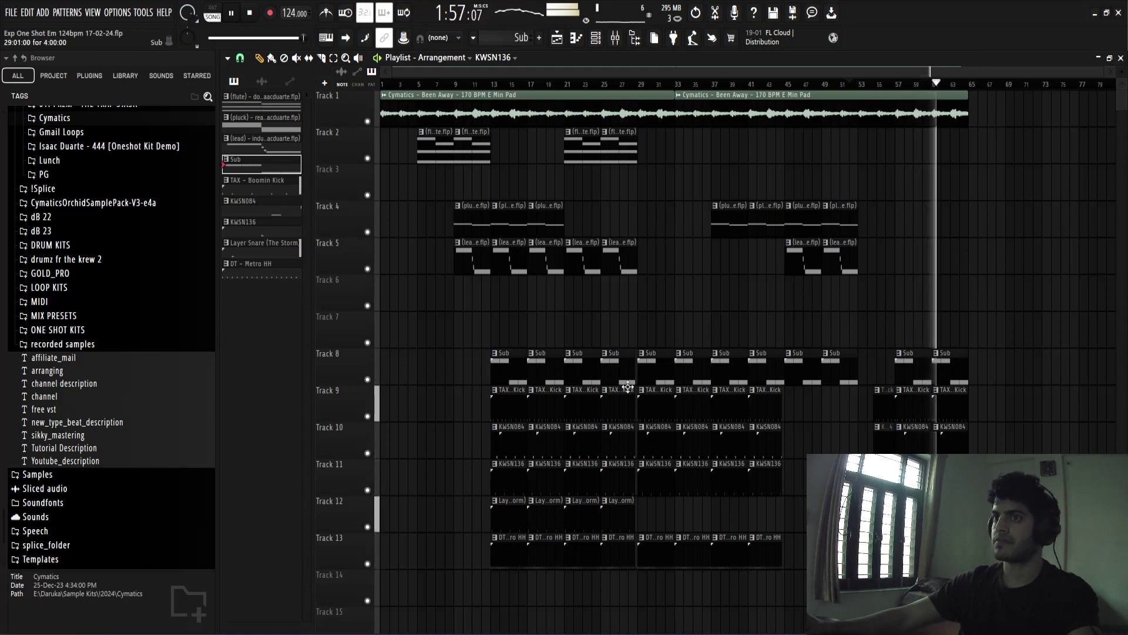
Repeat the bar 61 sub and drum clips on Tracks 8–13 at bar 65
left_click_drag(518, 462, 545, 114)
left_click(552, 181, "ctrl")
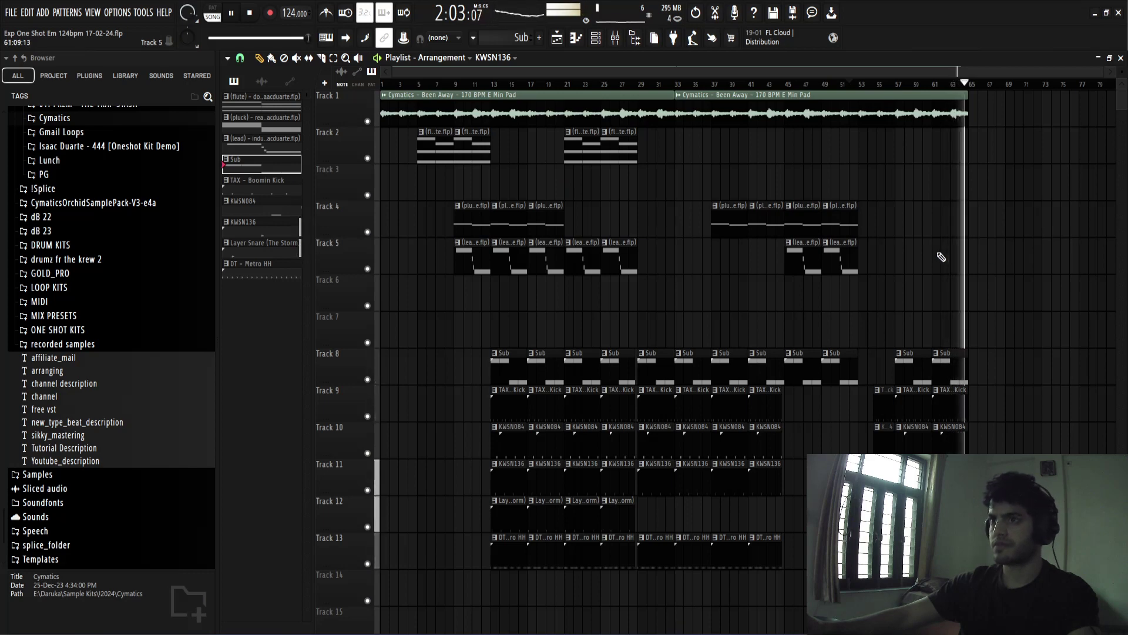
scroll(941, 257, "up", 5, "ctrl")
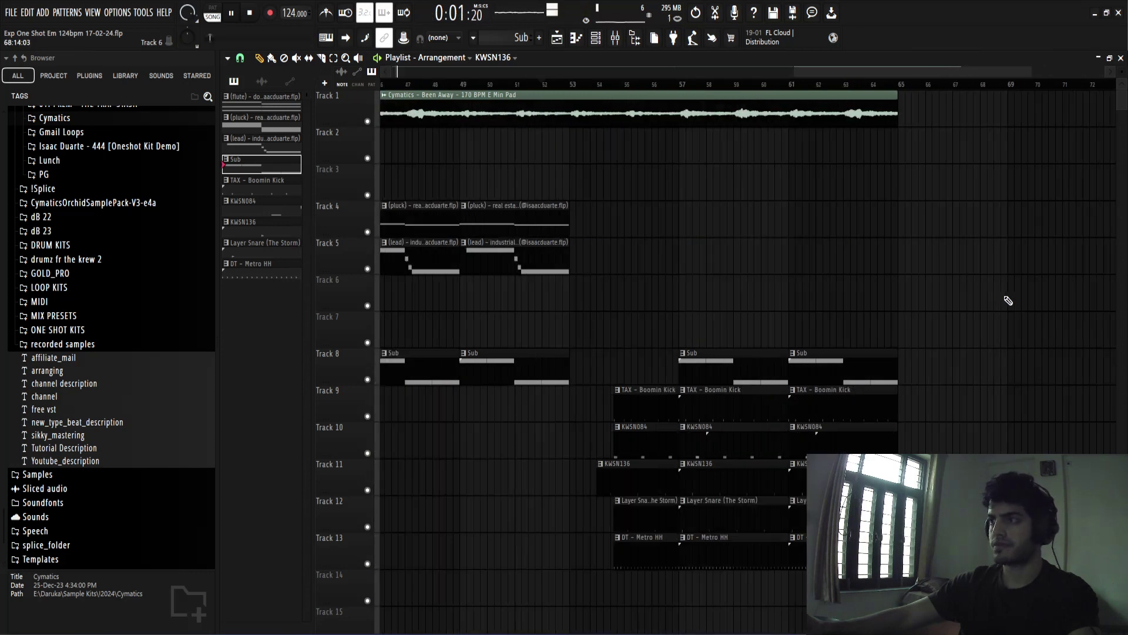
left_click(900, 376)
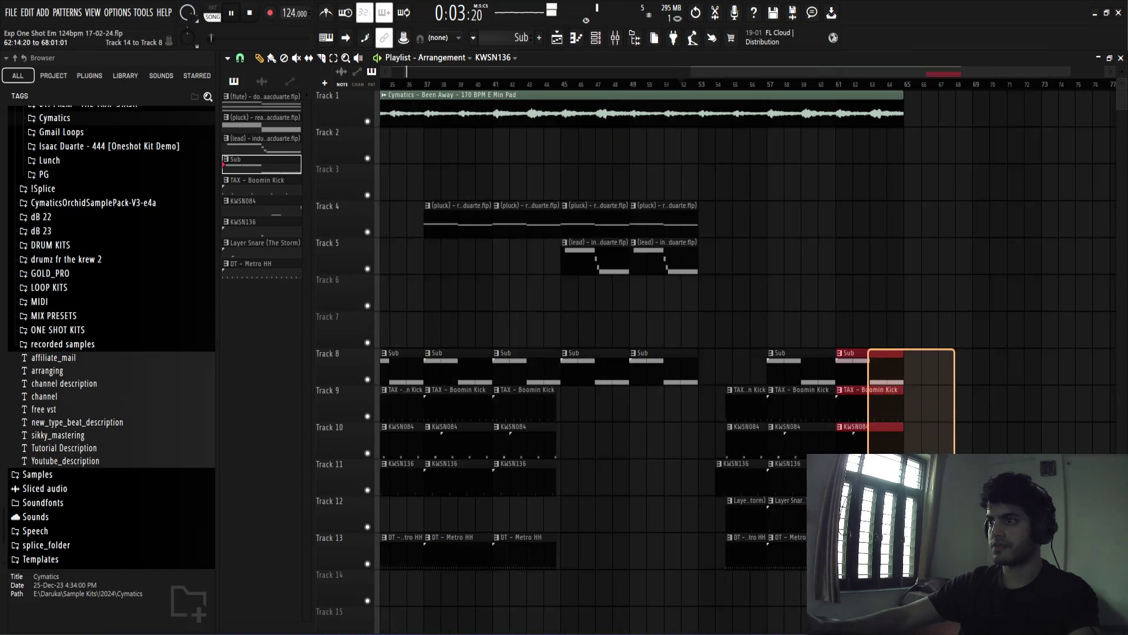
scroll(939, 293, "down", 5, "ctrl")
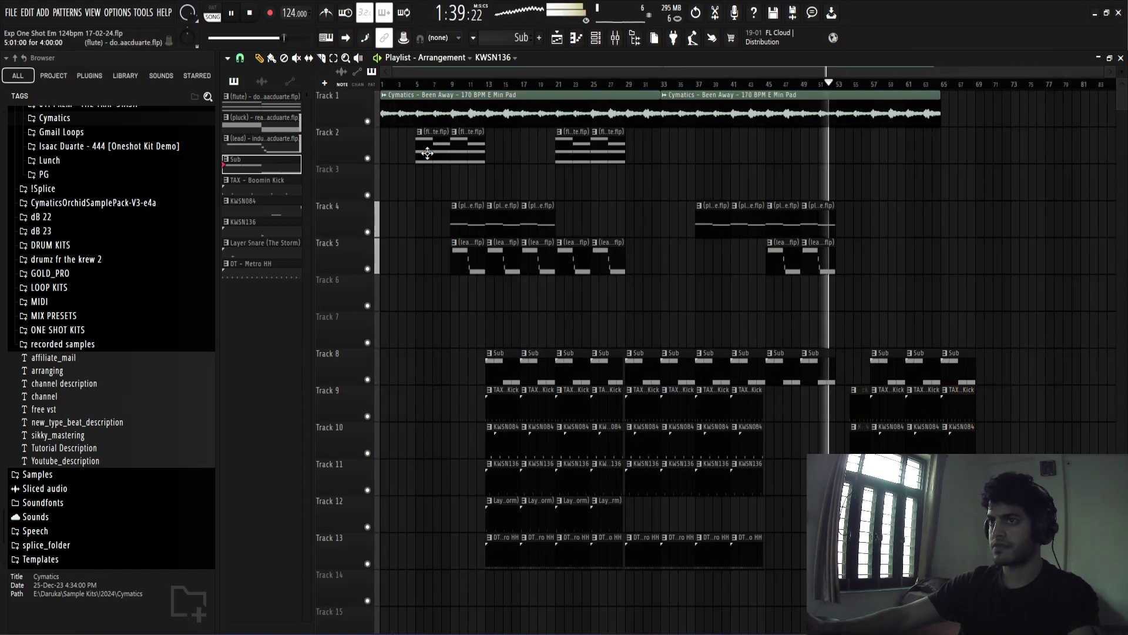
Copy a flute clip on Track 2 and the pluck and lead clips on Tracks 4 and 5 to bar 65
scroll(966, 160, "up", 5, "ctrl")
left_click_drag(966, 159, 940, 149)
scroll(949, 213, "down", 5, "ctrl")
mouse_move(432, 225)
left_mouse_down("ctrl")
mouse_move(467, 239)
mouse_move(945, 192)
mouse_move(968, 200)
mouse_move(928, 216)
left_mouse_up("ctrl")
scroll(965, 202, "up", 5, "ctrl")
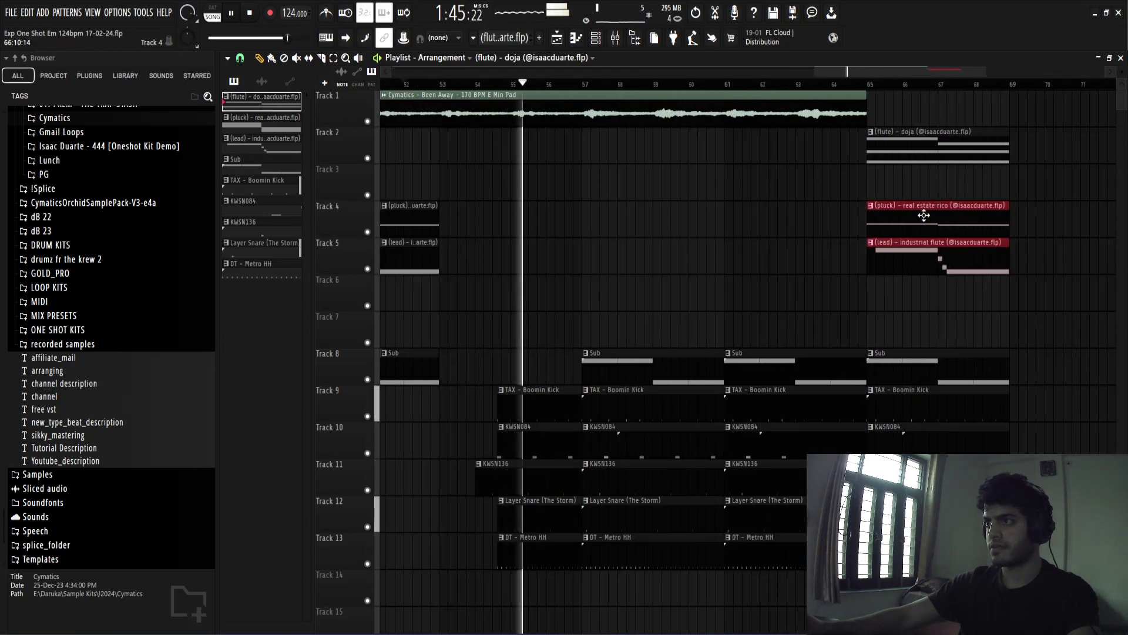
Play from about bar 63 and delete the pluck clip at bar 65 on Track 4
left_click(815, 83)
scroll(805, 228, "up", 2, "ctrl")
scroll(805, 228, "down", 4, "ctrl")
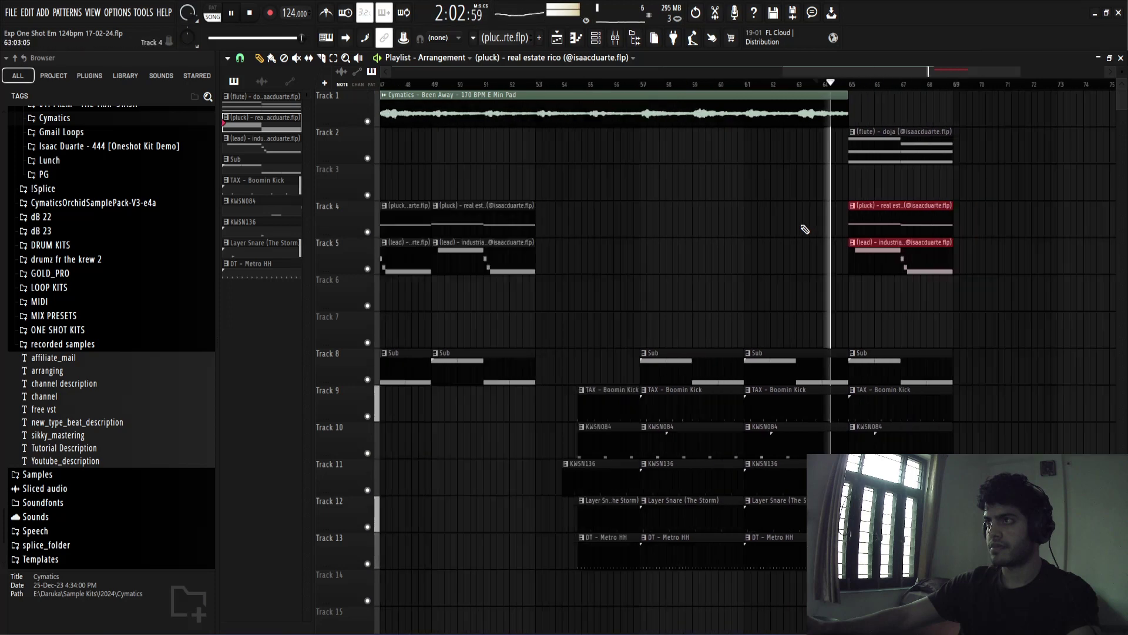
right_click(884, 225)
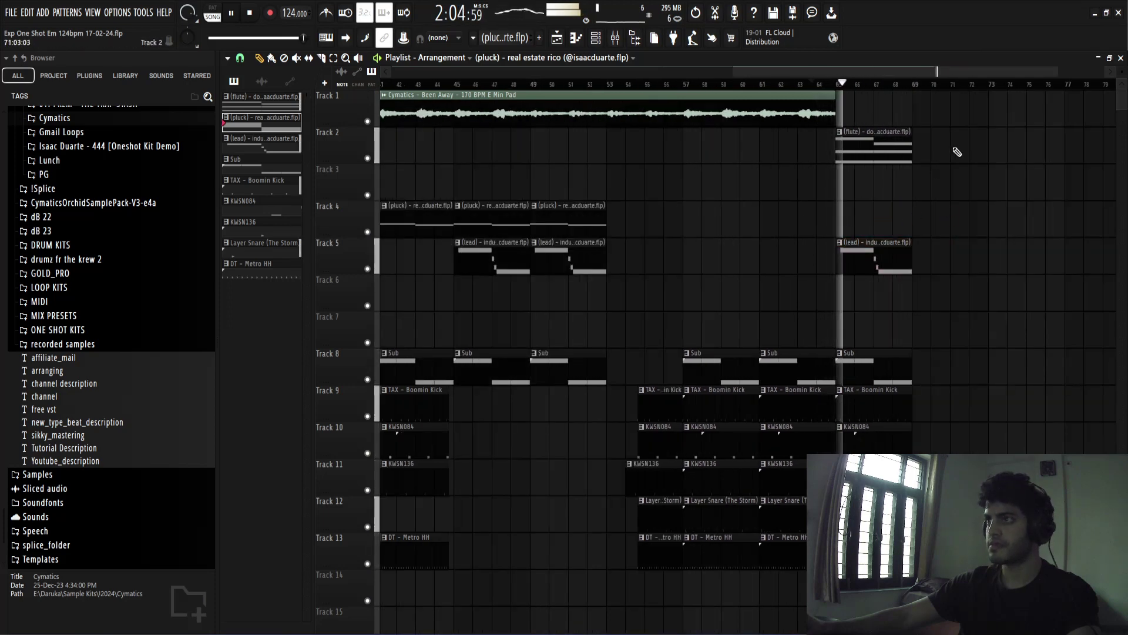
Repeat all the flute, lead, sub and drum clips of bar 65 at bar 69
left_click_drag(957, 153, 845, 449, "ctrl")
key("ctrl+b")
scroll(993, 313, "down", 4, "ctrl")
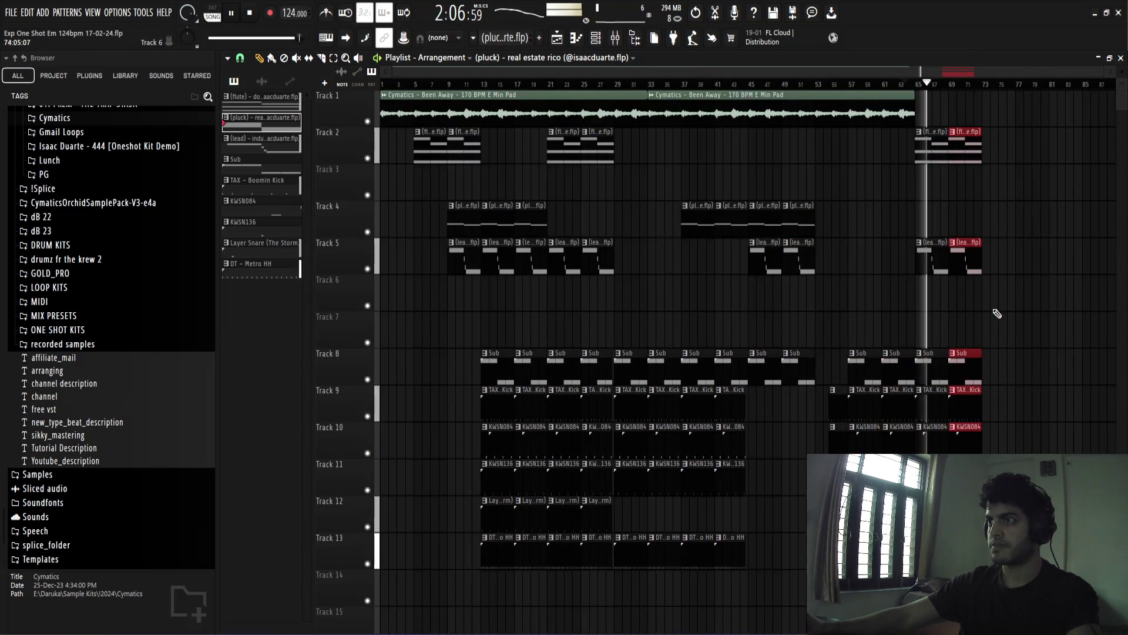
scroll(999, 311, "up", 4, "ctrl")
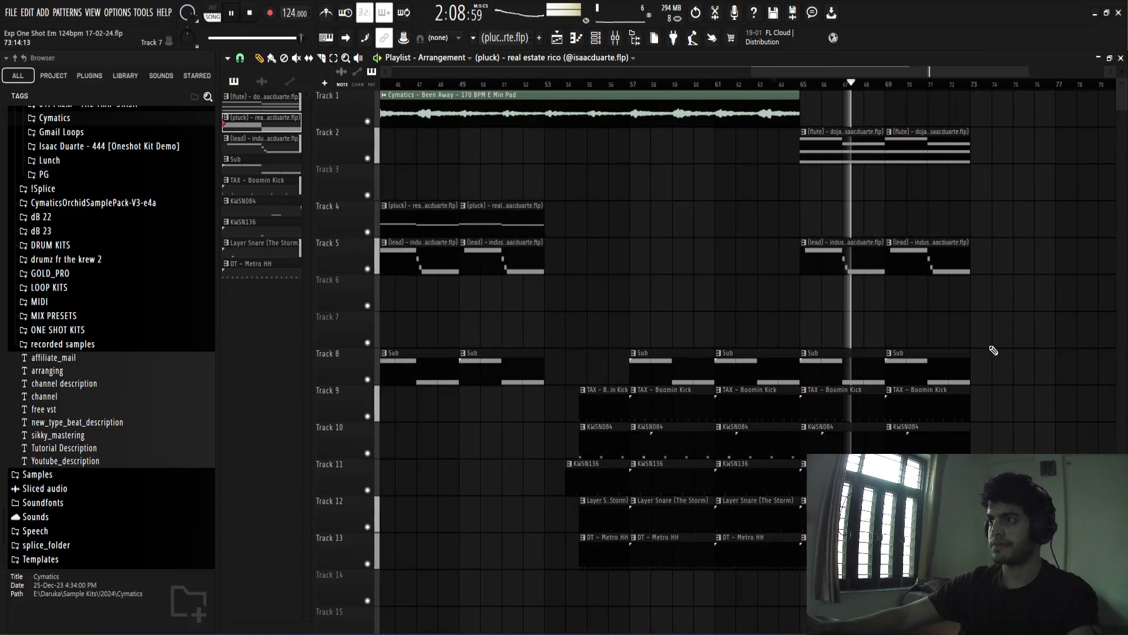
scroll(993, 351, "down", 5, "ctrl")
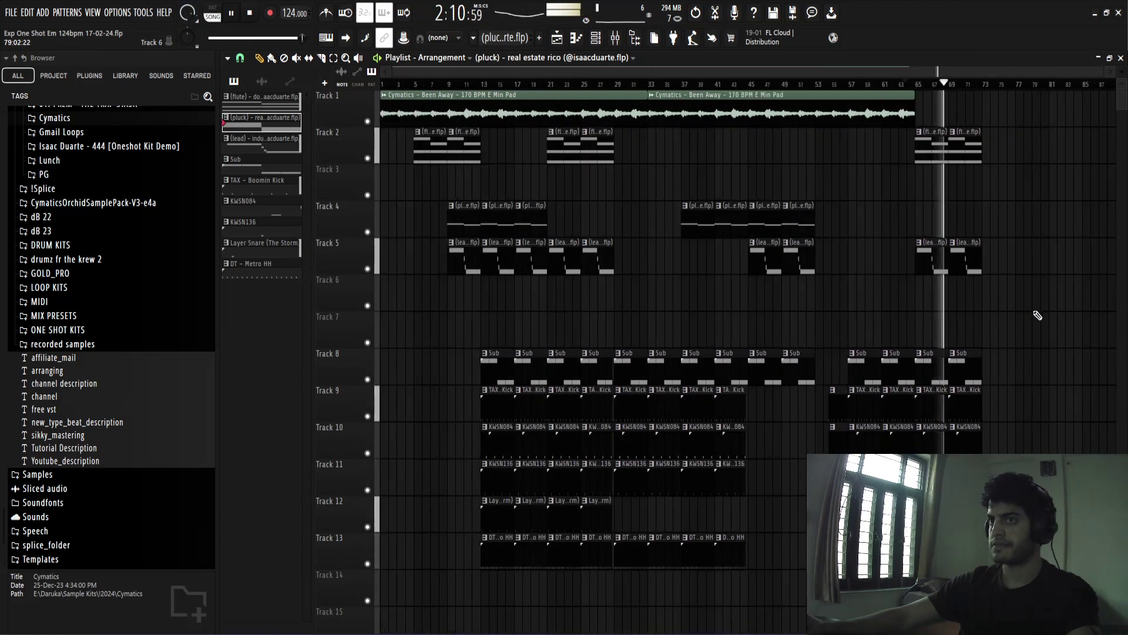
Shorten the bar 69 sub and drum clips on Tracks 8–13 by a quarter bar so they end before bar 73
scroll(1025, 318, "up", 6, "ctrl")
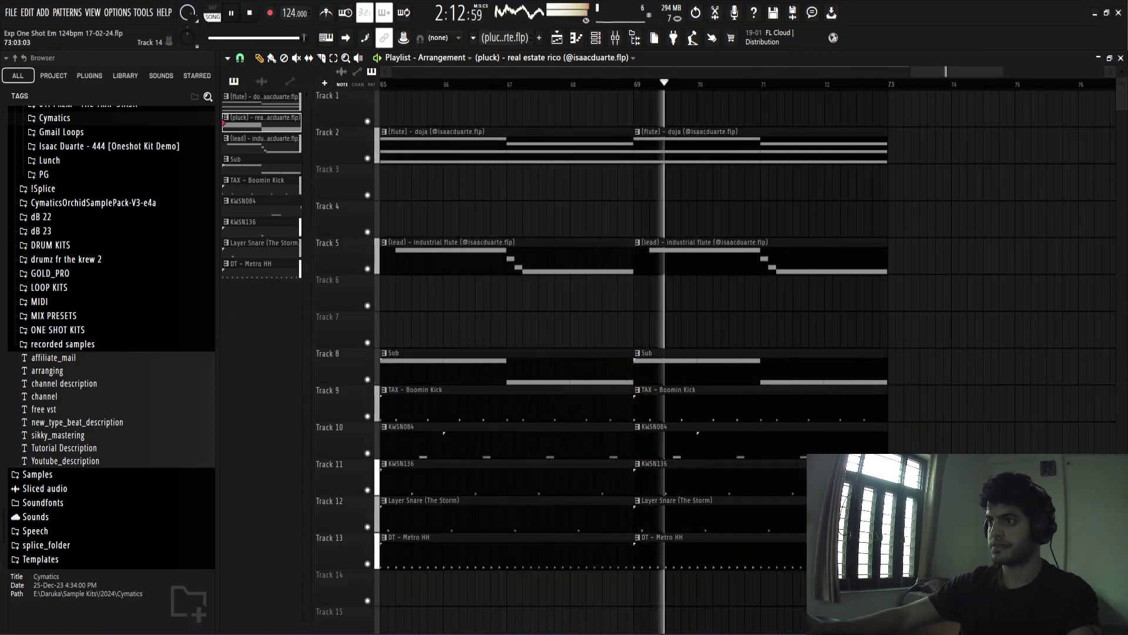
left_click_drag(880, 587, 877, 295, "ctrl")
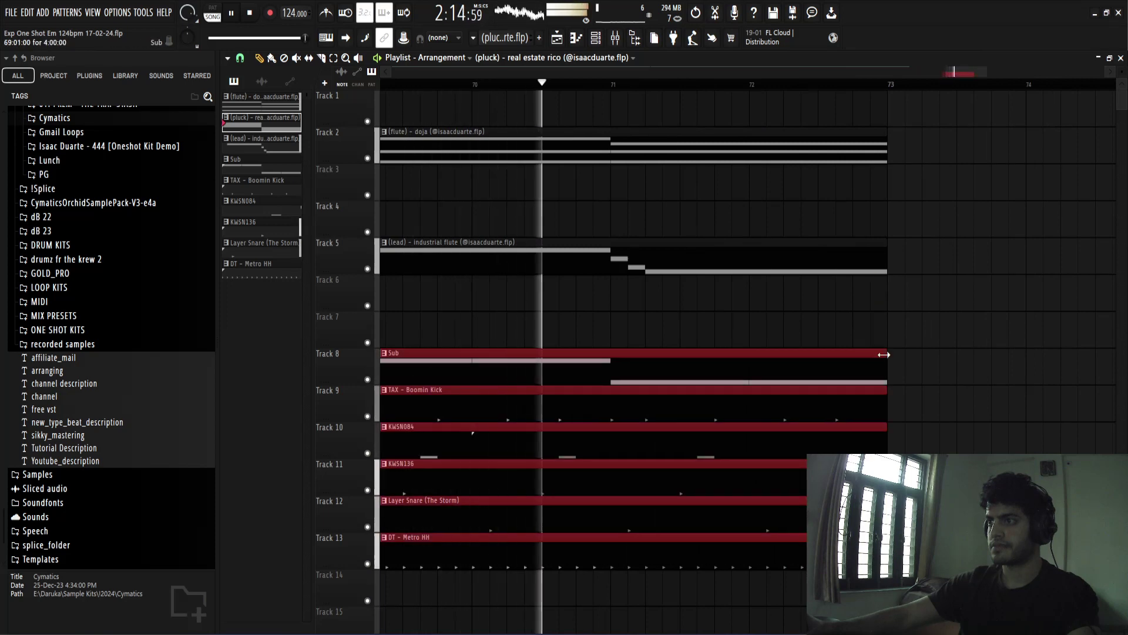
left_click_drag(884, 356, 849, 356)
scroll(946, 339, "down", 5, "ctrl")
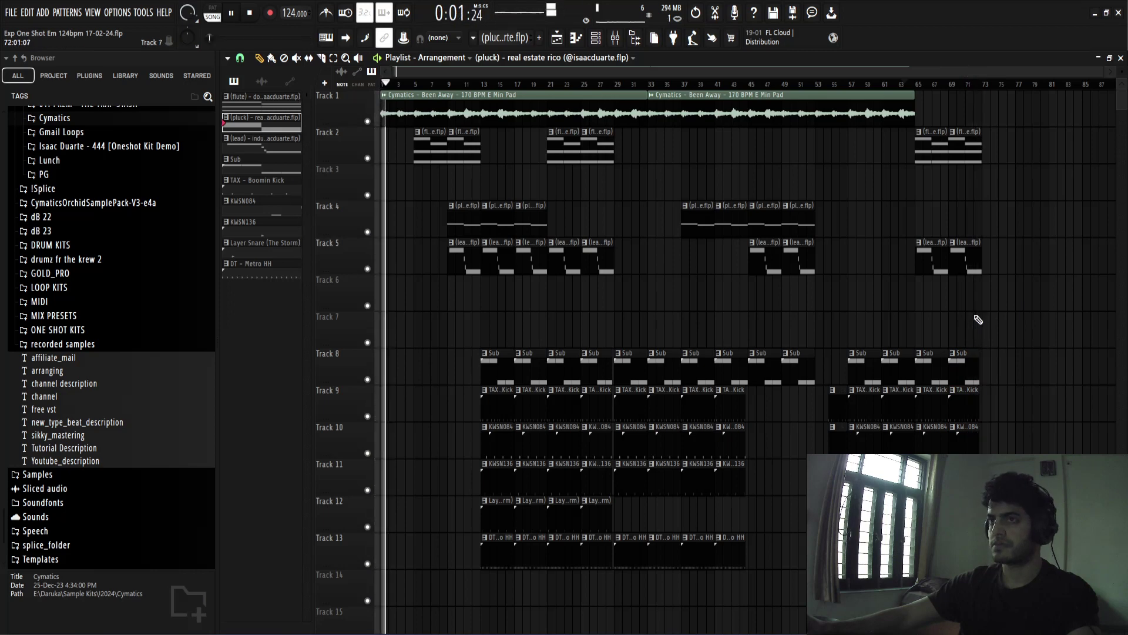
Duplicate the whole arrangement so that the copy starts at bar 73
key("ctrl+a")
key("ctrl+b")
scroll(916, 264, "down", 3, "ctrl")
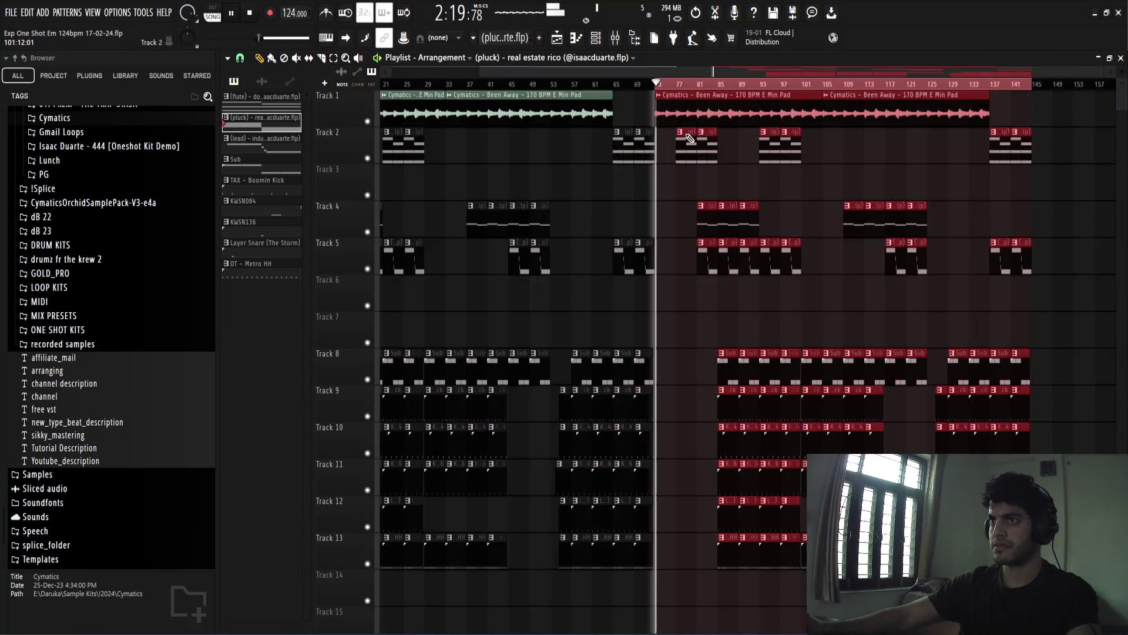
Play from about bar 71 and review the transition into the duplicated section at bar 73
left_click(697, 87)
left_click(705, 86)
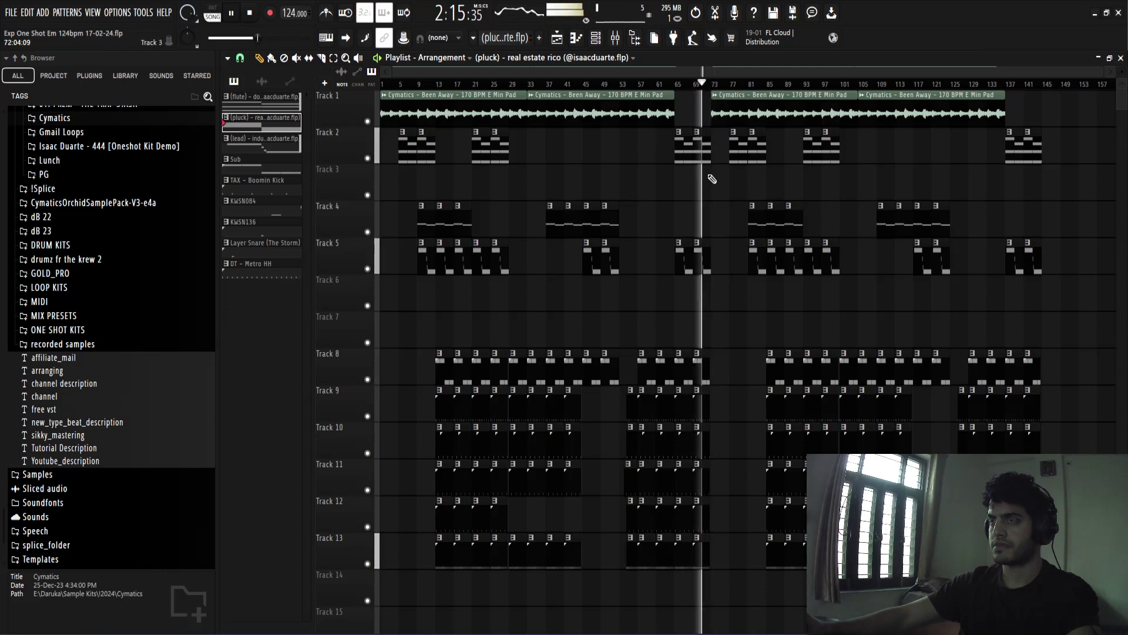
scroll(712, 182, "up", 3)
scroll(726, 203, "up", 3)
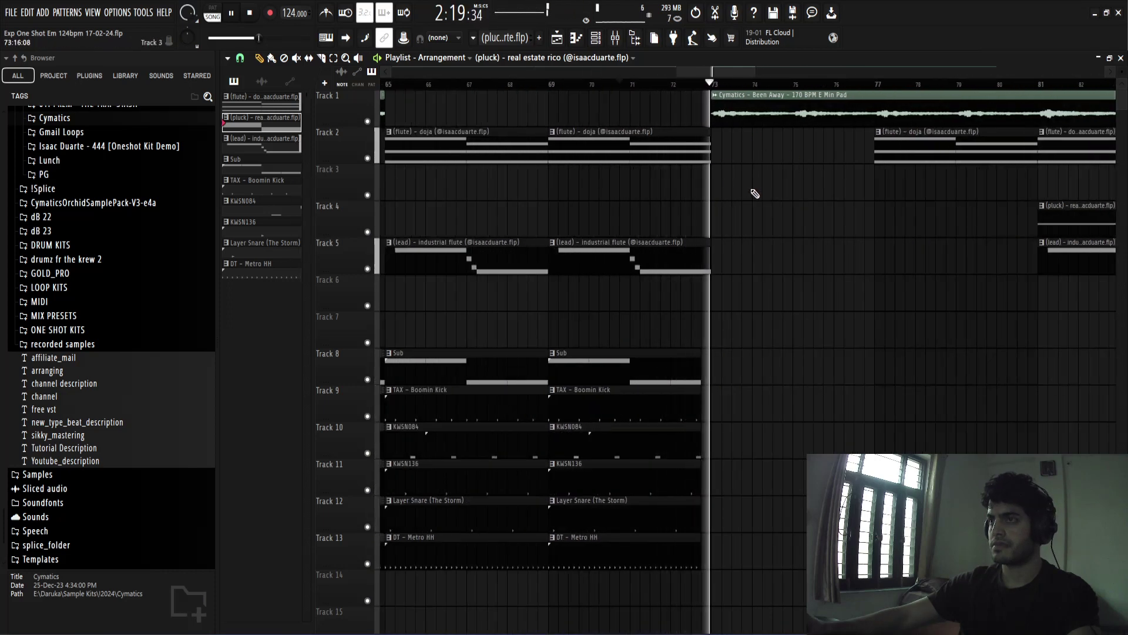
scroll(785, 358, "down", 2)
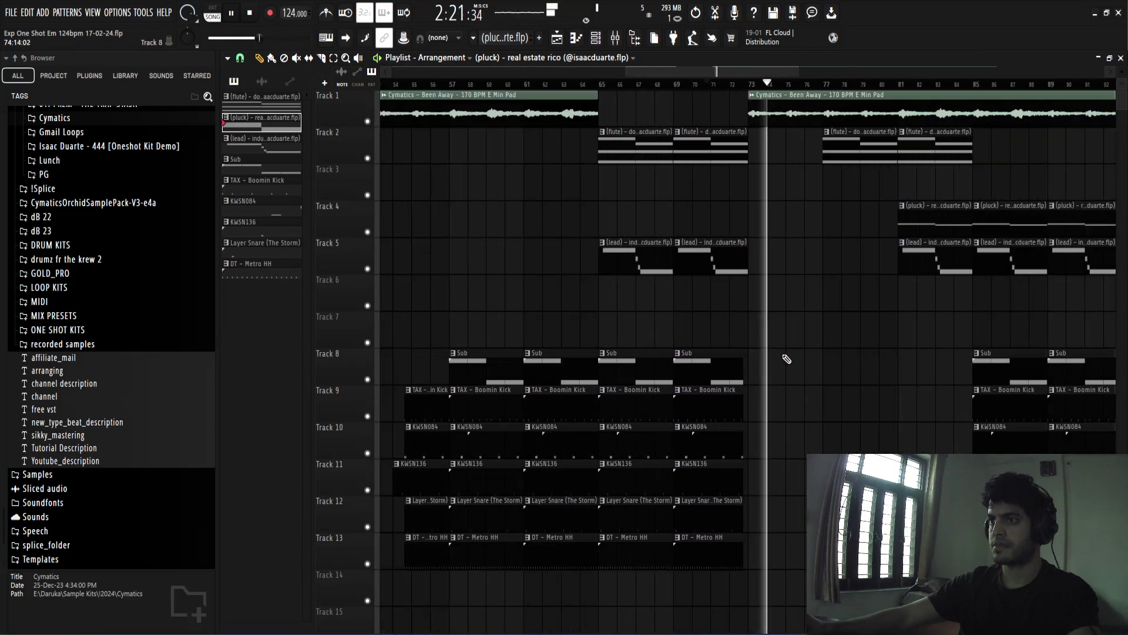
scroll(786, 363, "up", 2)
scroll(739, 357, "down", 2)
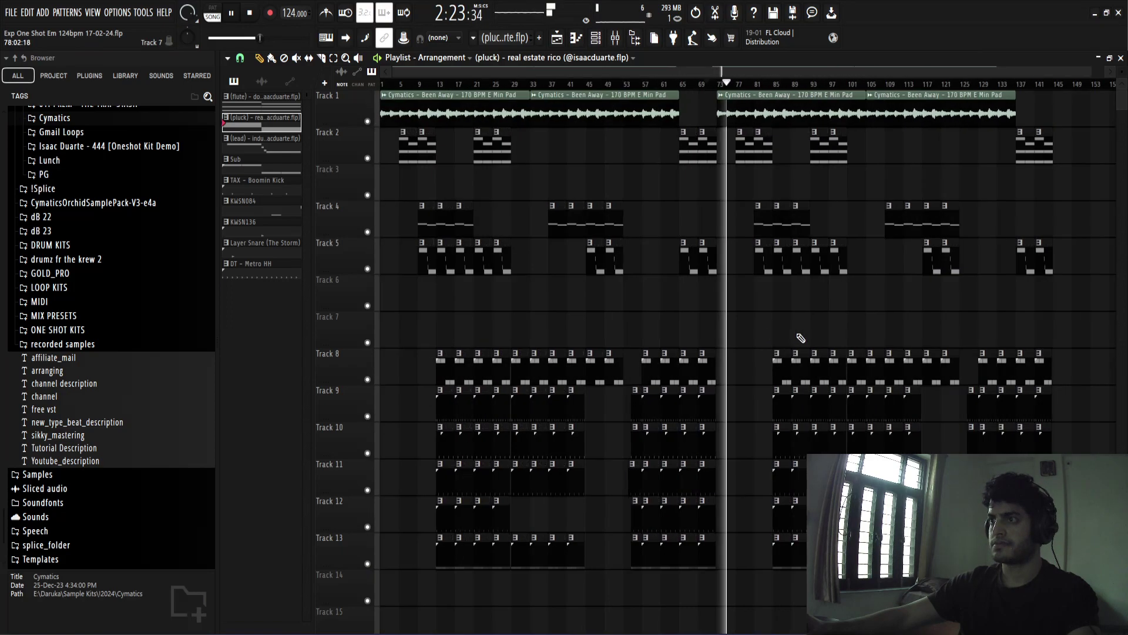
Copy the bar 85 sub and drum clips on Tracks 8–13 to bar 81
scroll(784, 350, "up", 2)
left_click_drag(708, 349, 768, 536)
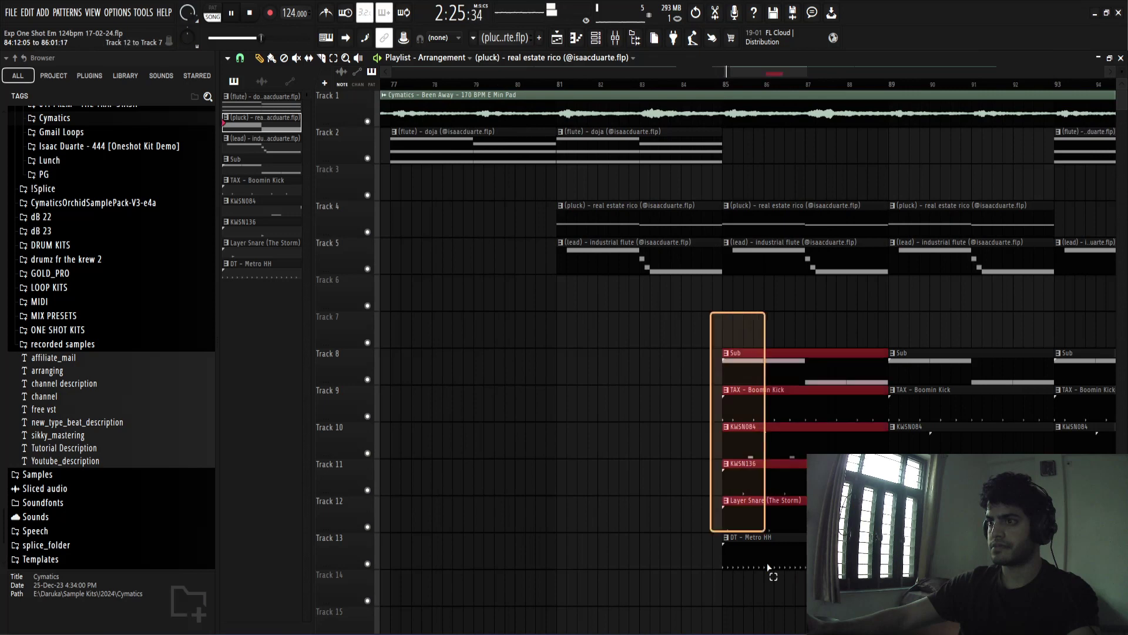
left_click_drag(779, 409, 624, 361)
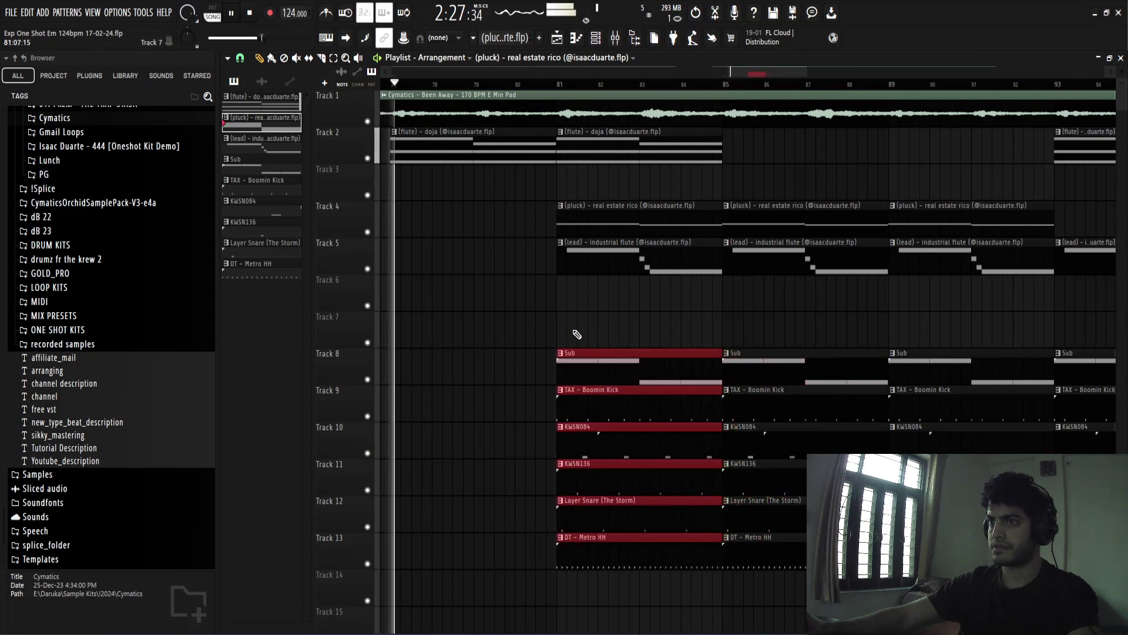
scroll(594, 325, "down", 3)
scroll(547, 325, "up", 3)
scroll(547, 325, "down", 3)
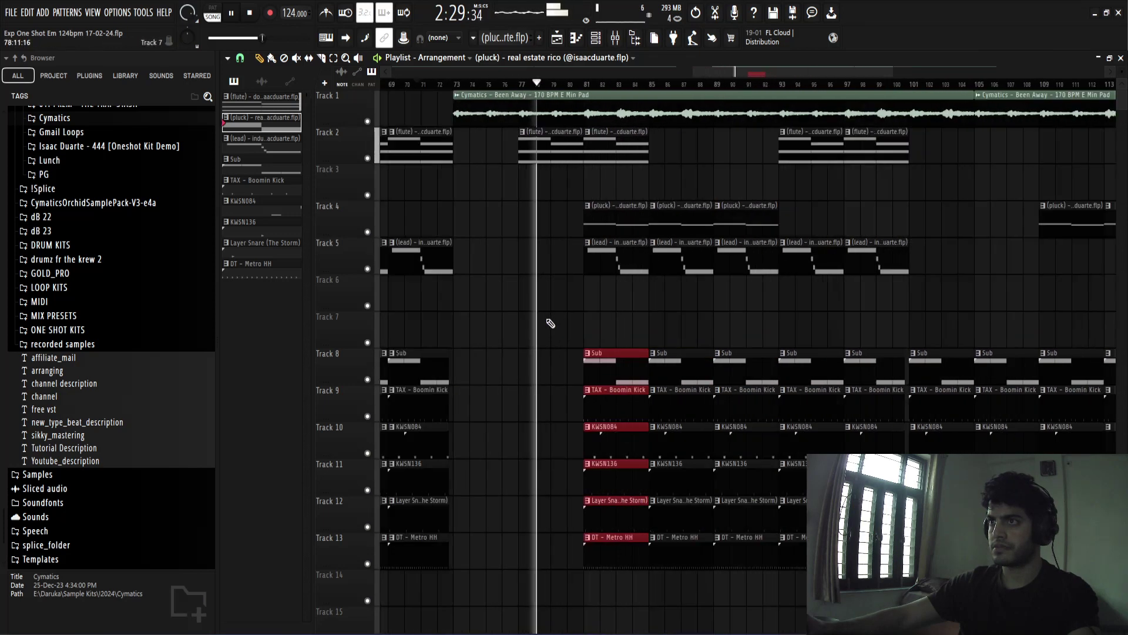
Move the bar 77 flute clip on Track 2 to bar 73 and duplicate it to bar 77
left_click(535, 301, "ctrl")
key("space")
left_click_drag(561, 156, 506, 154)
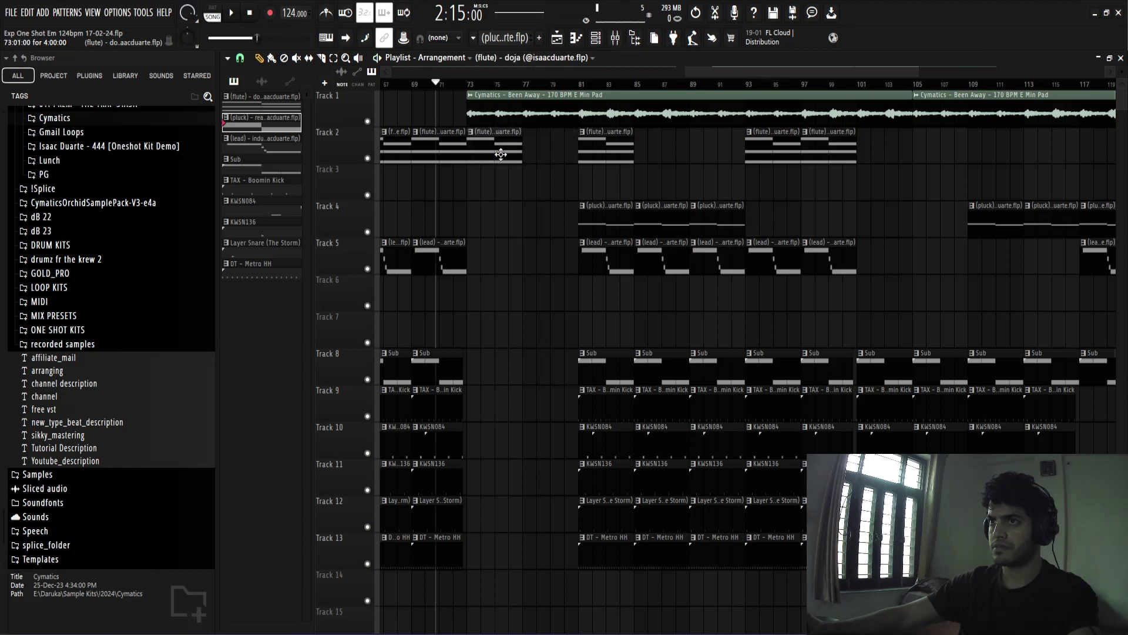
key("space")
scroll(511, 182, "up", 3)
left_click(516, 159, "ctrl")
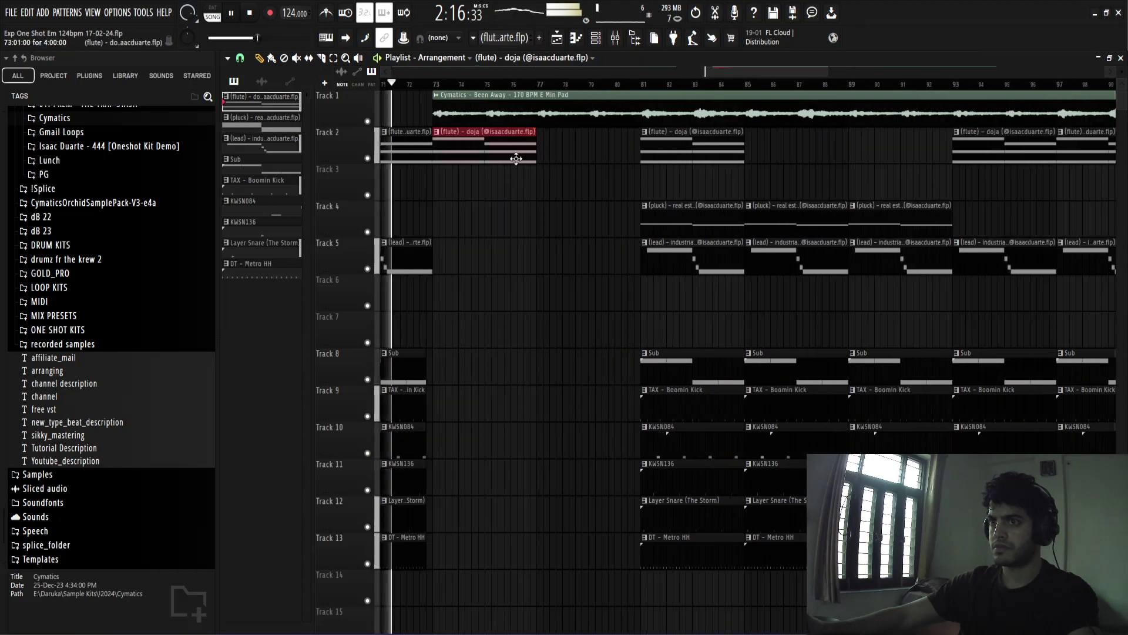
key("ctrl+b")
left_click(581, 206, "ctrl")
Delete the bar 81 flute clip, add a flute clip at bar 89, and remove the pluck clip at bar 89
right_click(686, 142)
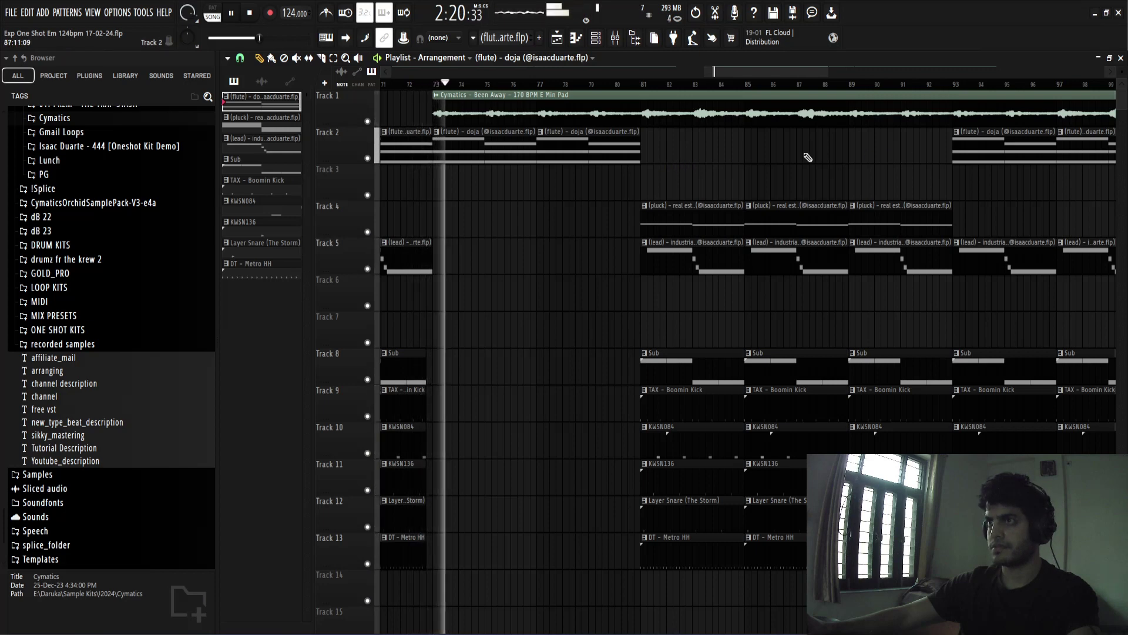
left_click_drag(877, 157, 852, 156)
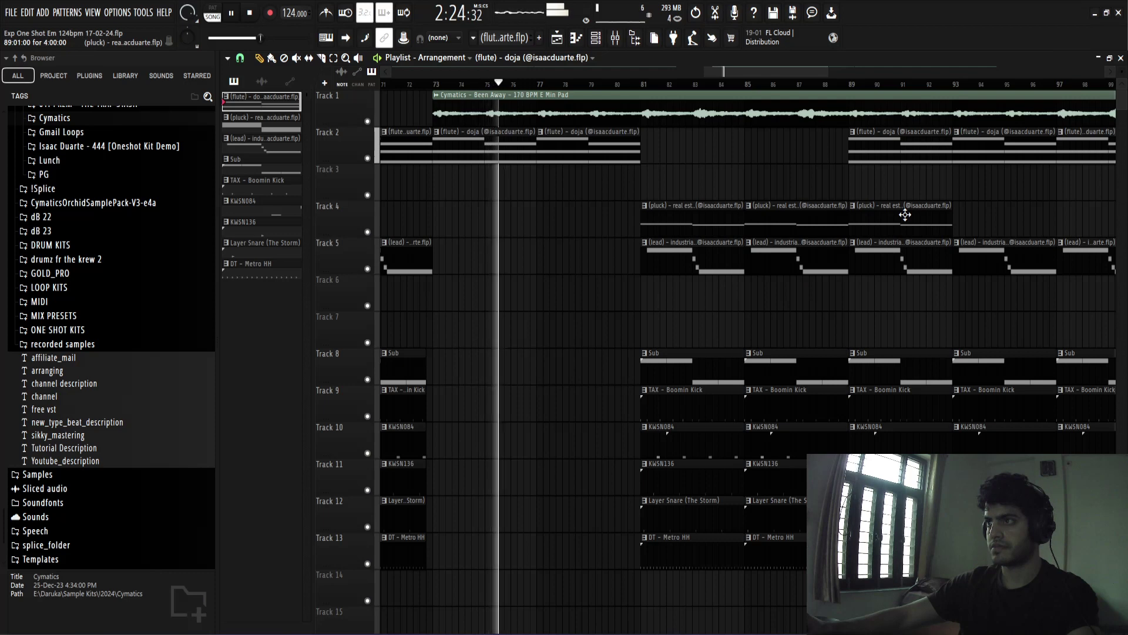
scroll(646, 317, "up", 4)
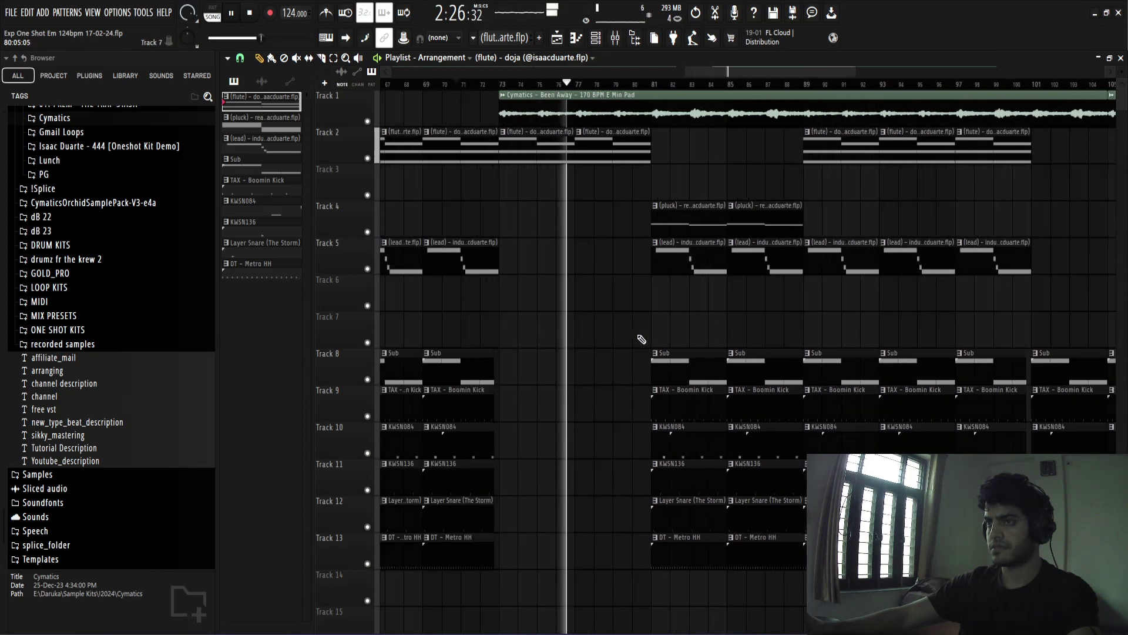
Try trimming the starts of the bar 81 Sub and Boomin Kick clips to 82:11, and play from just before bar 81
scroll(693, 336, "up", 2)
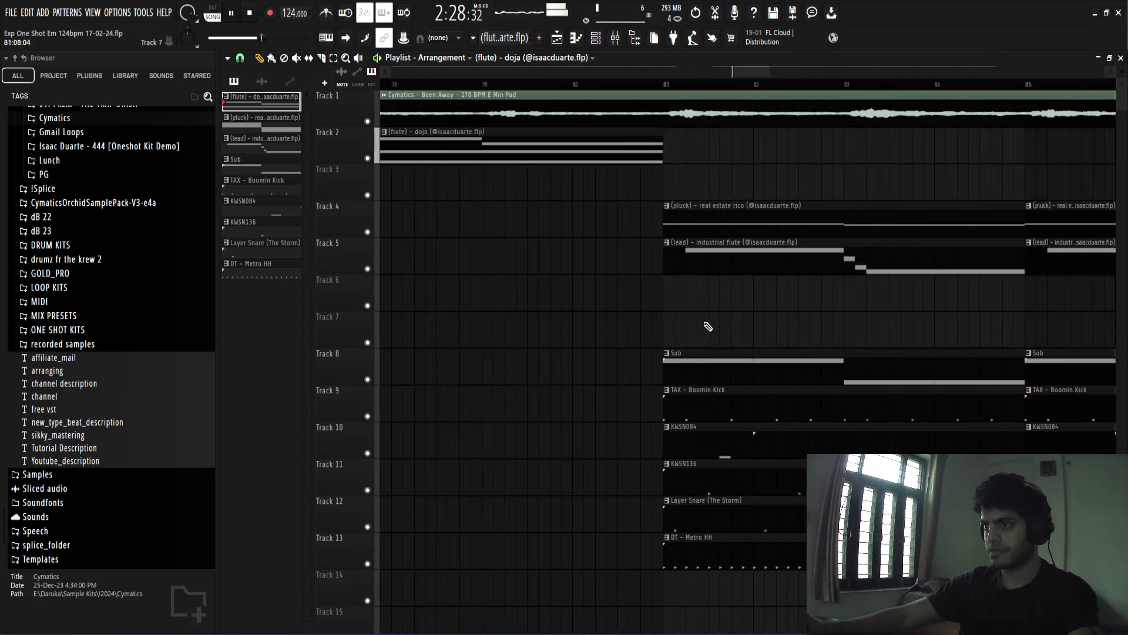
scroll(640, 346, "down", 3)
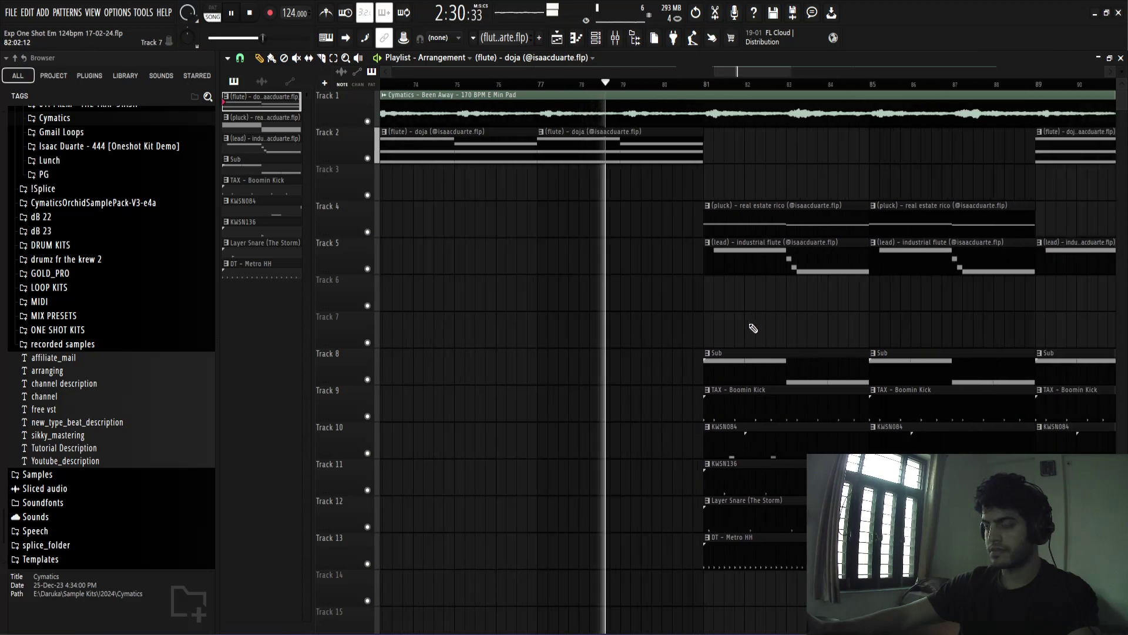
scroll(732, 339, "up", 2)
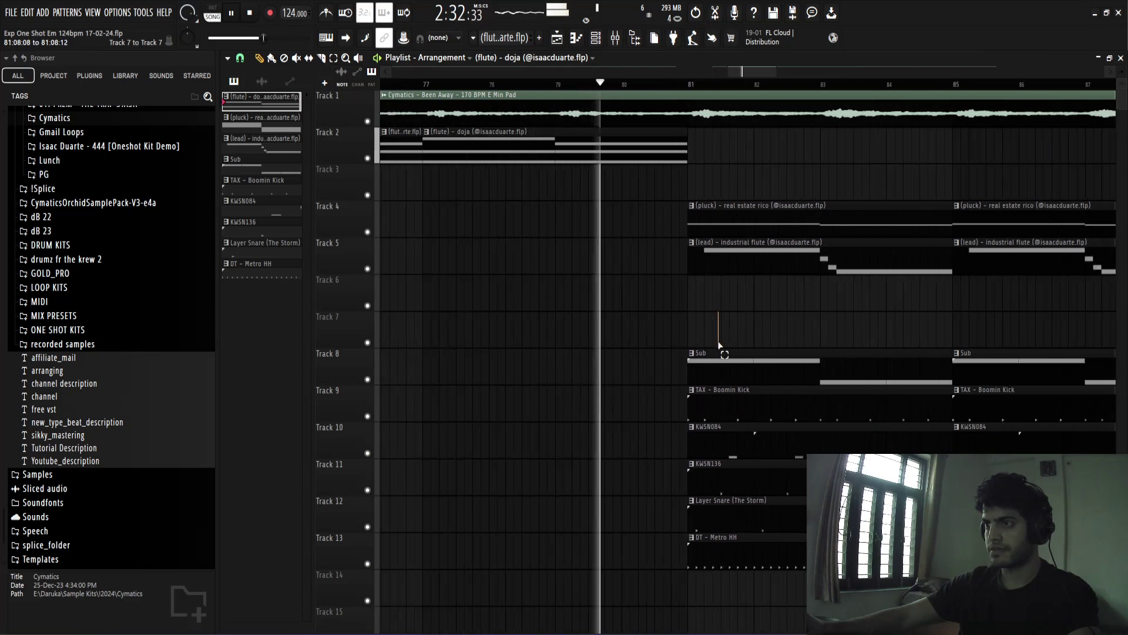
left_click_drag(720, 346, 797, 374)
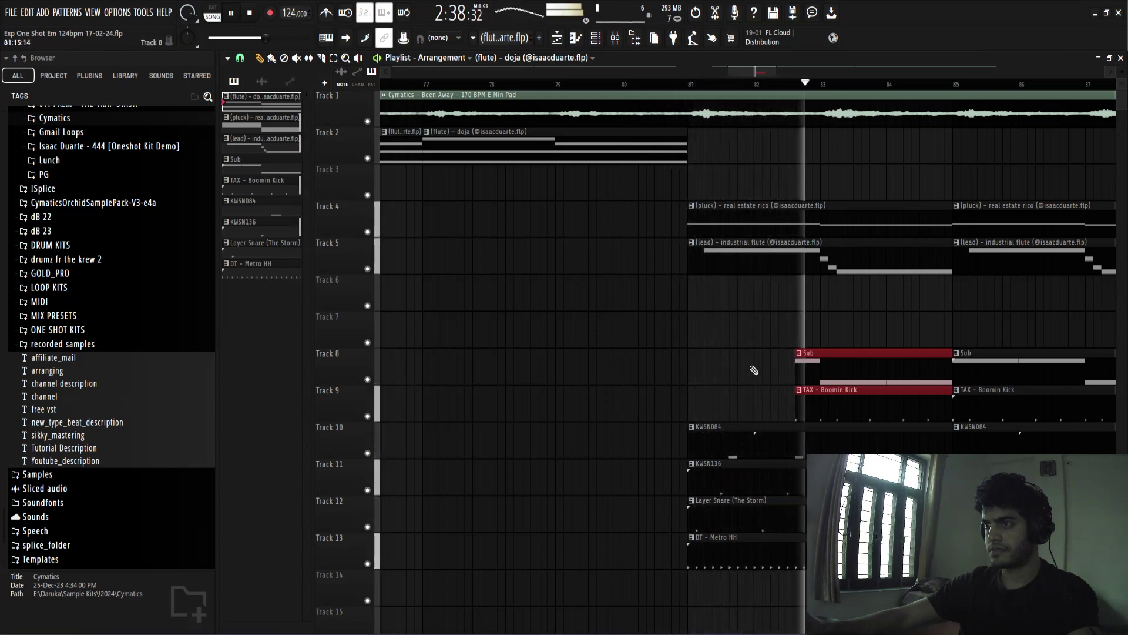
left_click(768, 323, "ctrl")
left_click(672, 84)
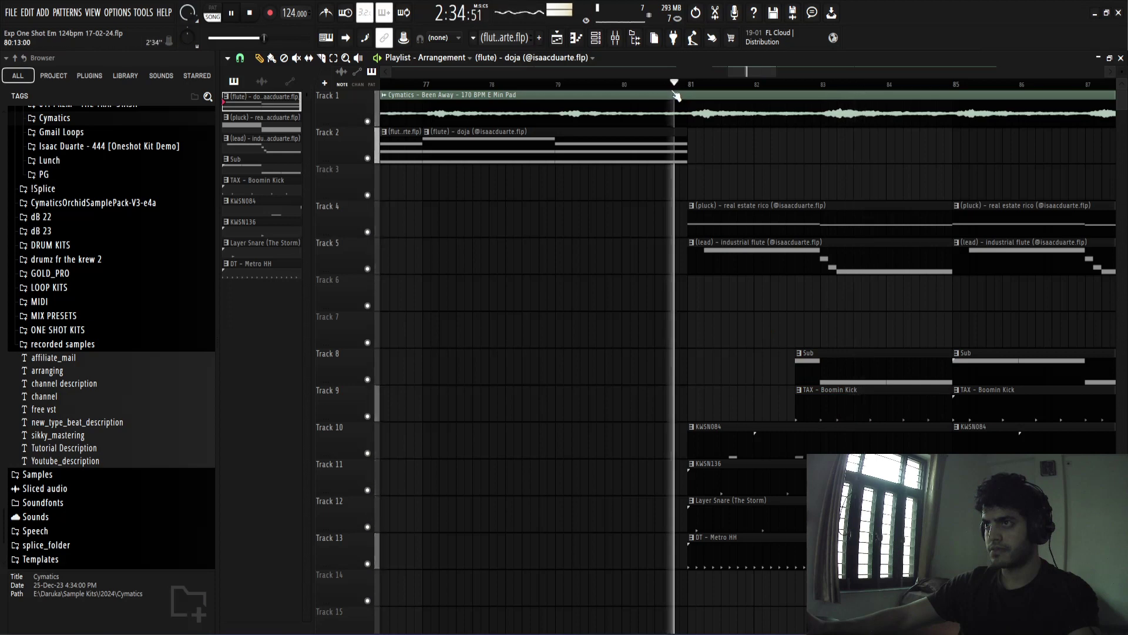
Try trimming the start of the bar 81 Metro HH clip to 82:11 and the Layer Snare clip to bar 82
left_click_drag(689, 555, 796, 555)
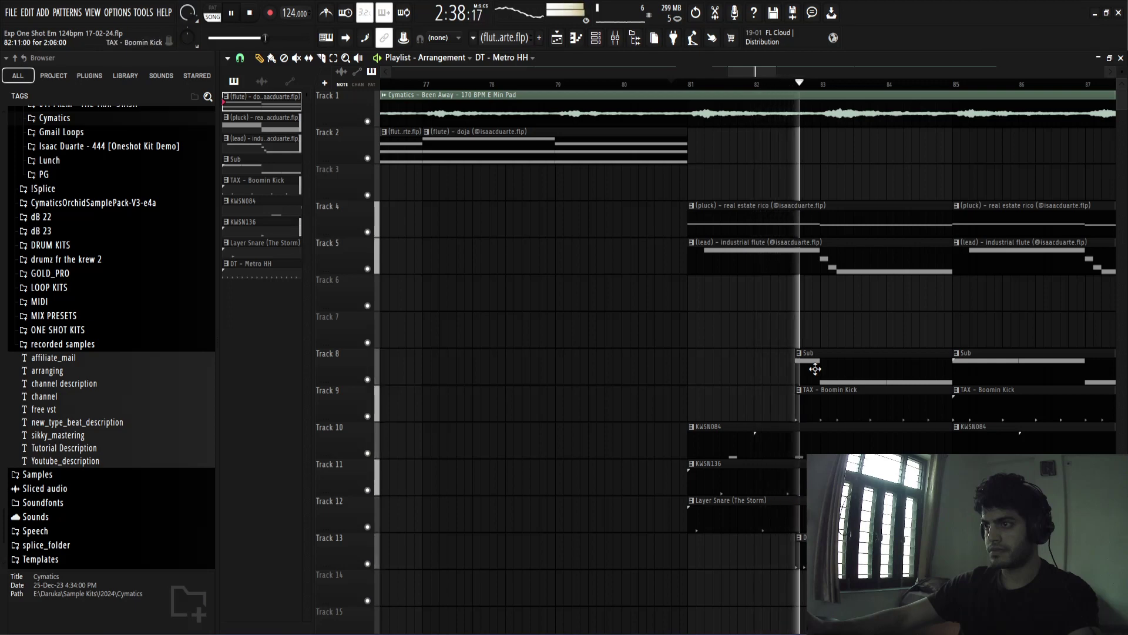
scroll(811, 546, "up", 4)
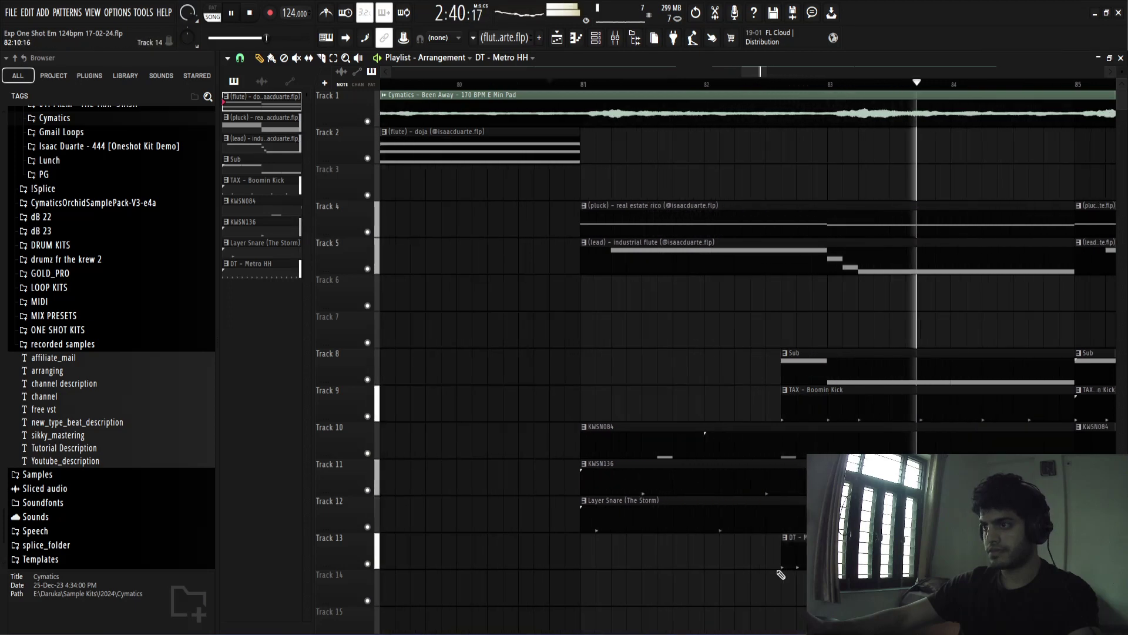
scroll(641, 424, "down", 2)
key("space")
scroll(641, 425, "down", 3)
left_click_drag(619, 516, 667, 517)
key("space")
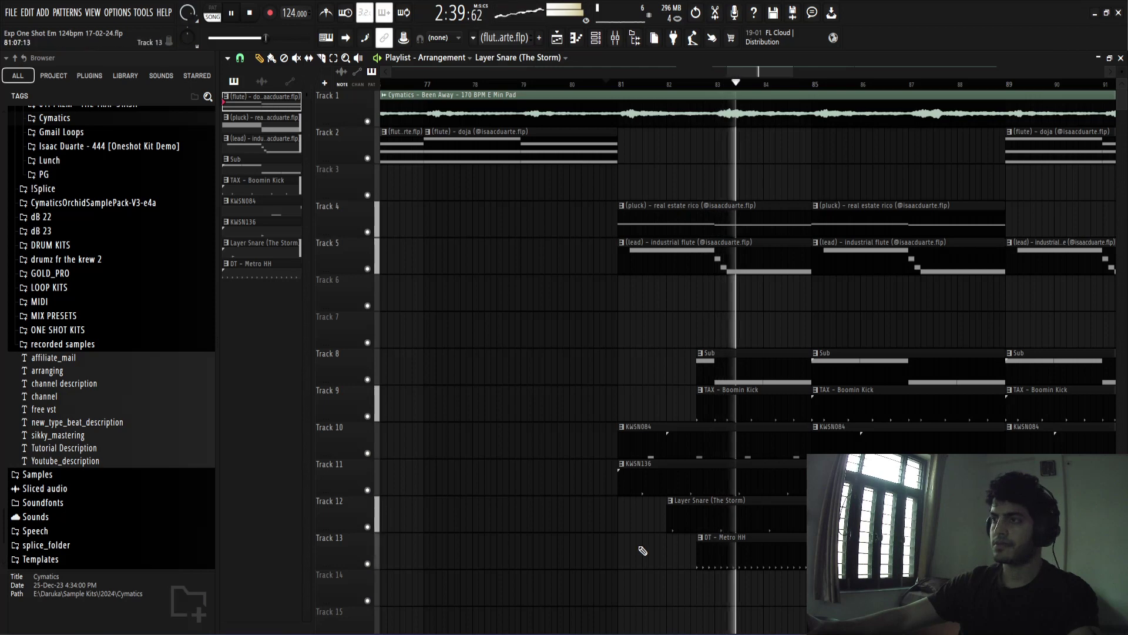
Undo the start trims on the bar 81 snare, hi-hat, sub and kick clips
scroll(641, 548, "down", 4)
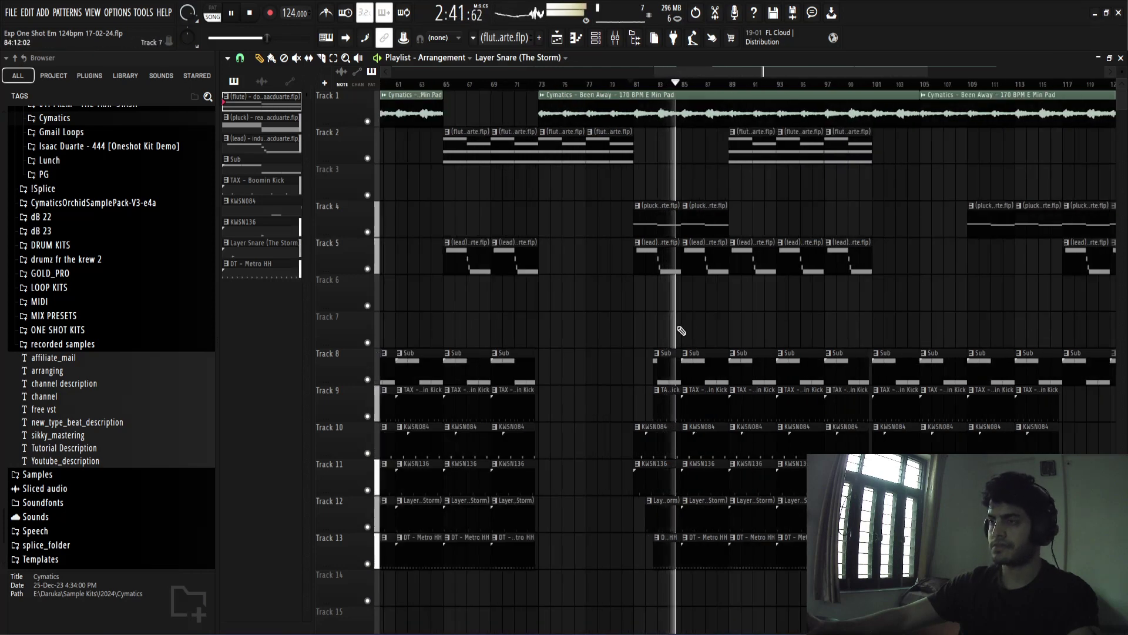
key("ctrl+z")
key("ctrl+z")
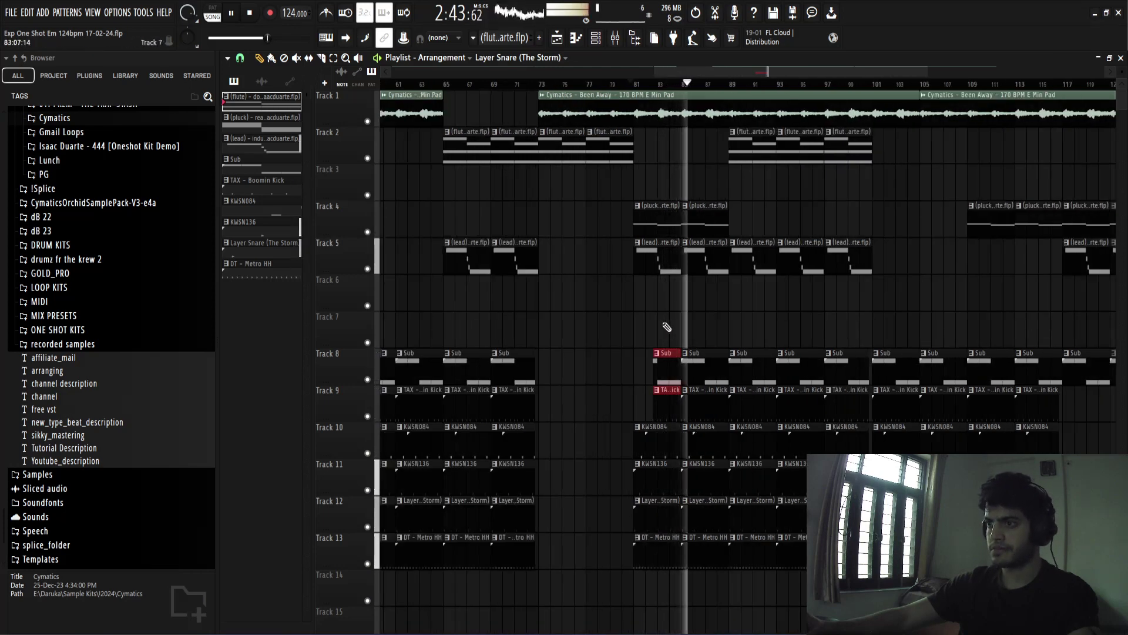
key("ctrl+z")
Replay the transition into bar 81, starting from about bar 79, and save the project
left_click(615, 84)
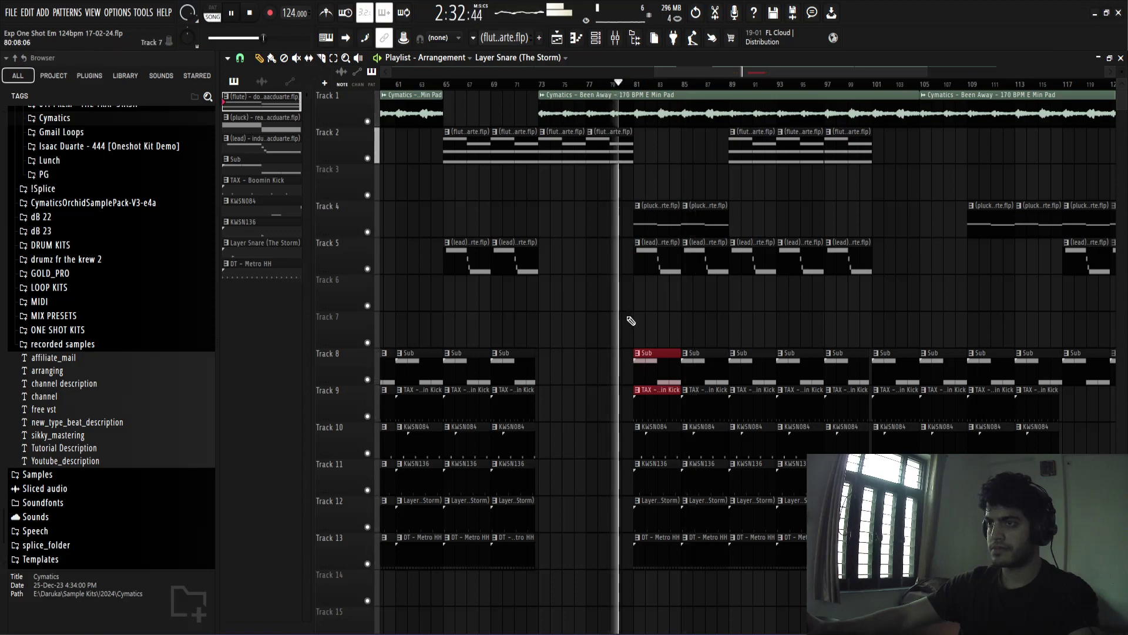
key("ctrl+s")
scroll(629, 321, "up", 4)
scroll(628, 321, "down", 4)
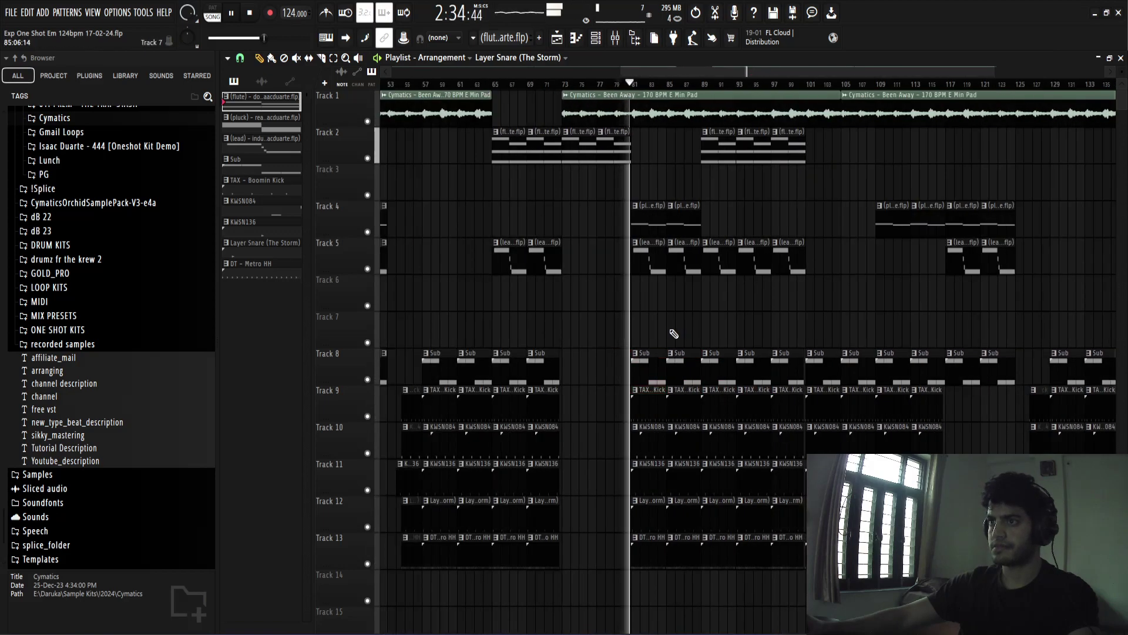
scroll(566, 88, "up", 4)
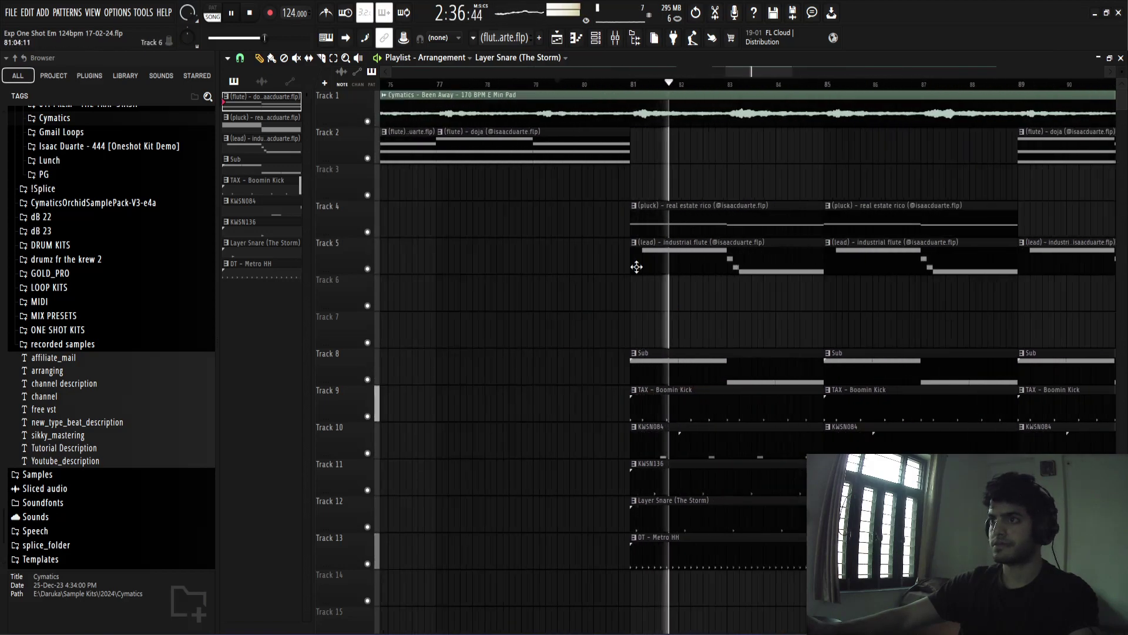
left_click(566, 88)
left_click(531, 84)
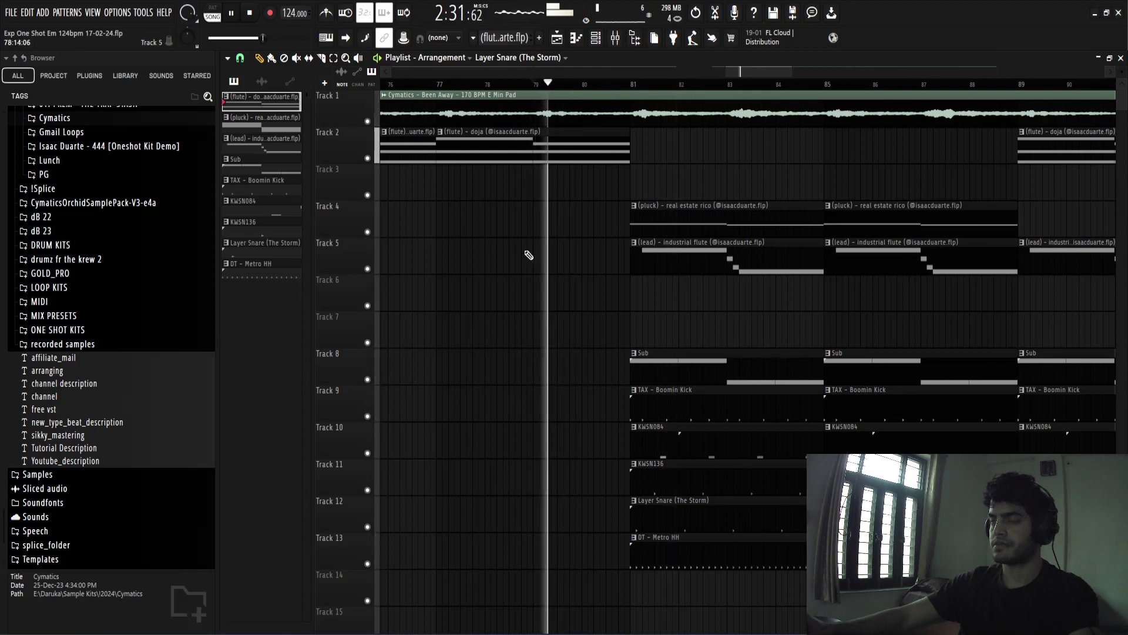
key("ctrl+s")
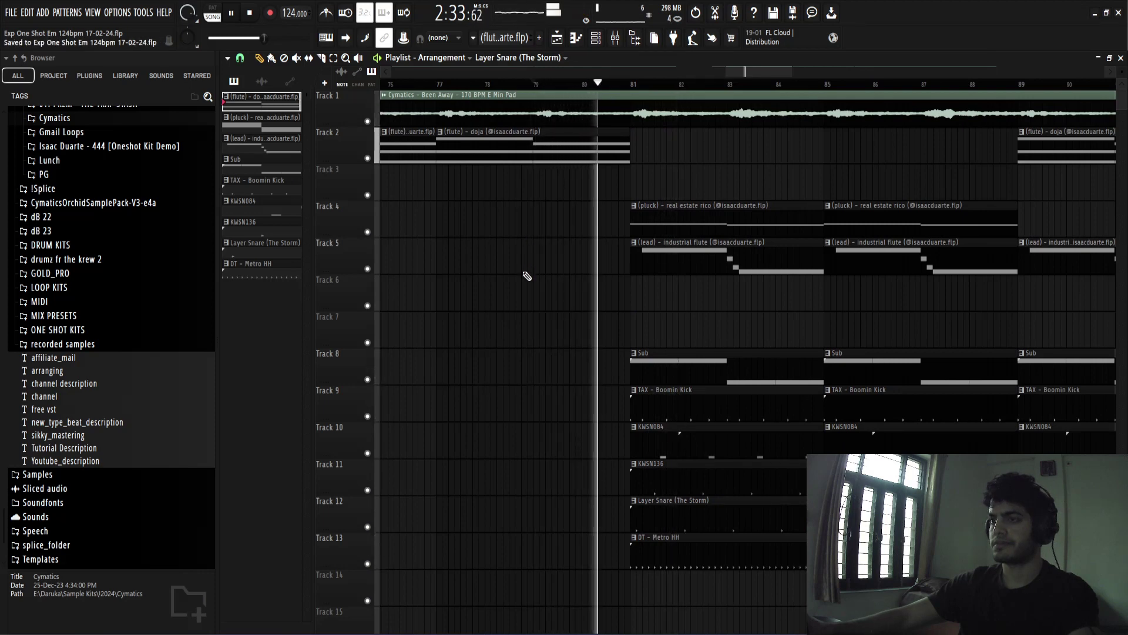
Stop playback, hide the browser, and play the whole arrangement from the beginning
scroll(612, 279, "down", 5)
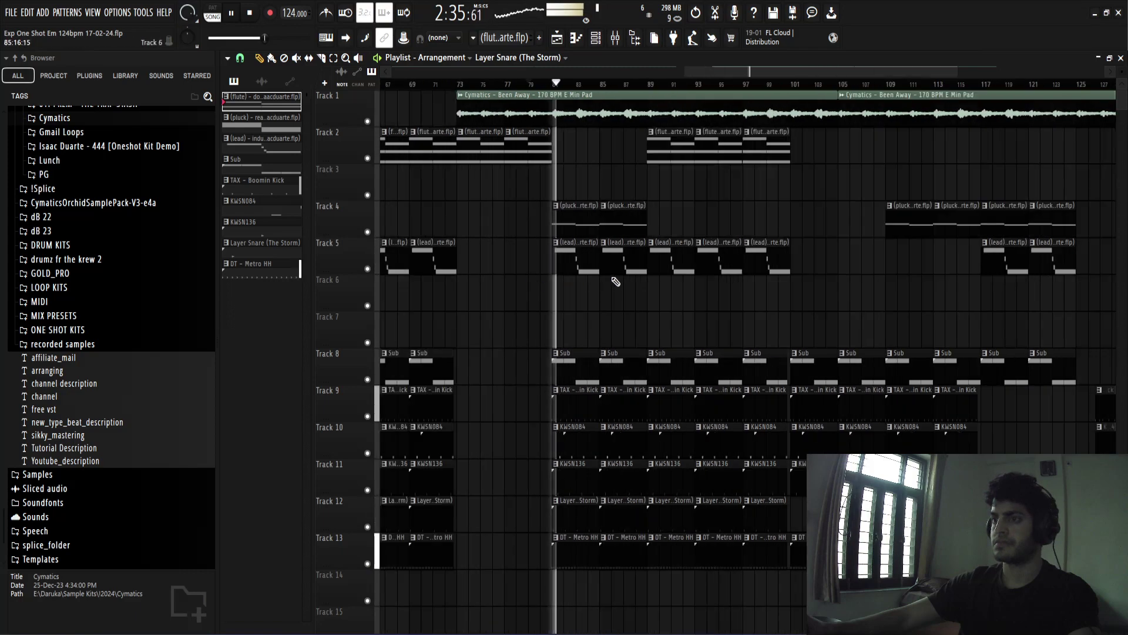
key("space")
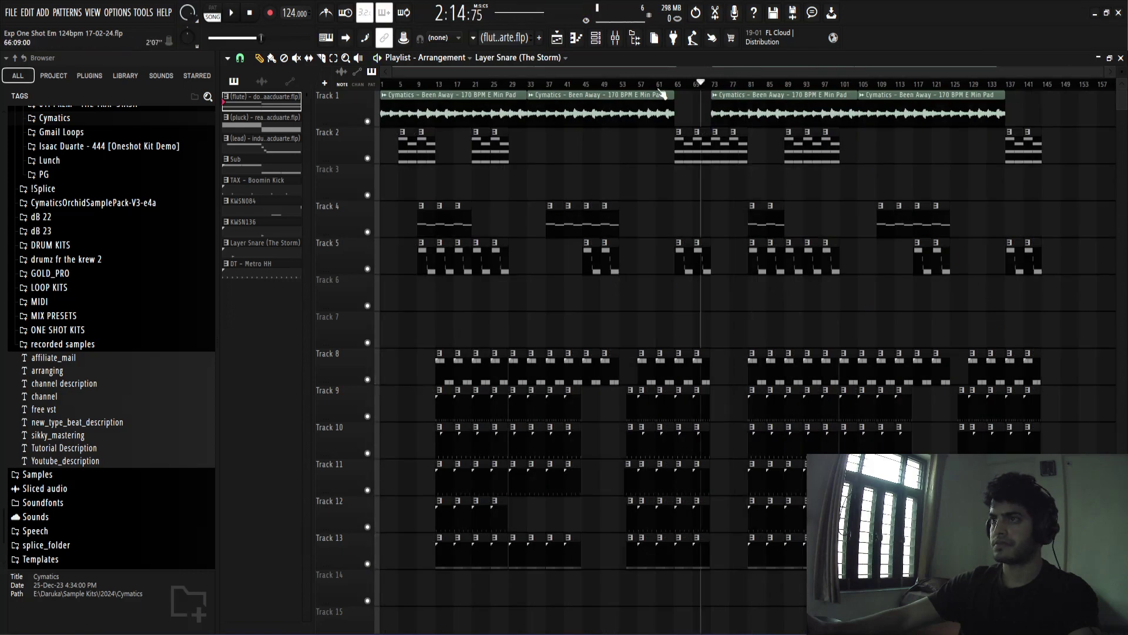
left_click(634, 37)
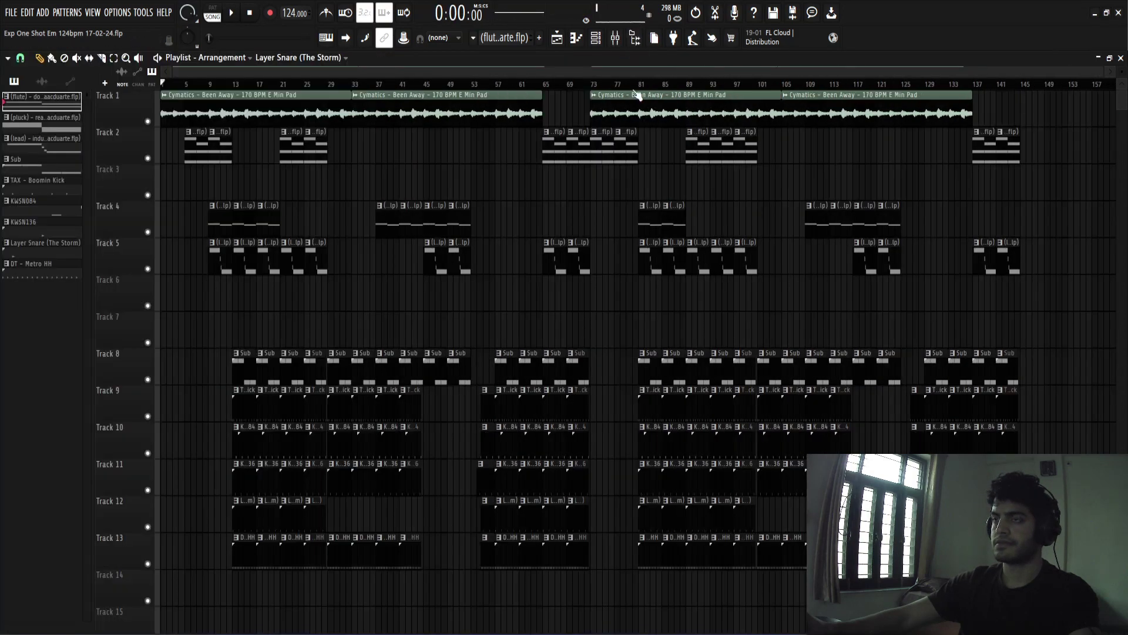
scroll(611, 254, "up", 1)
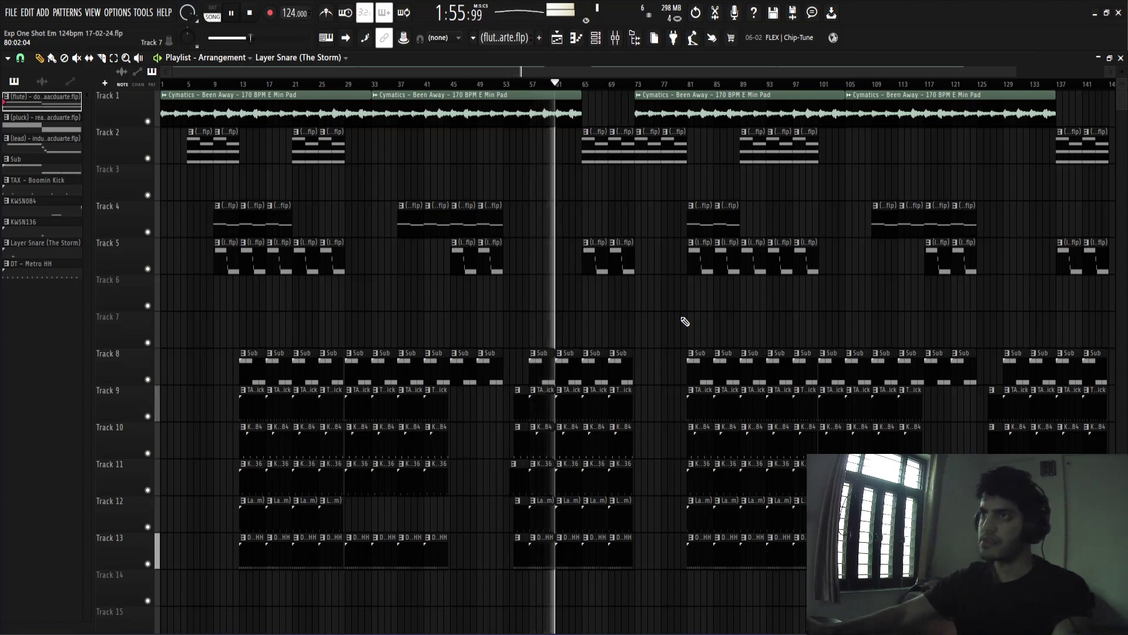
Inspect the TAX - Boomin Kick pattern in the piano roll and channel rack during playback, and return to the playlist
double_click(561, 401)
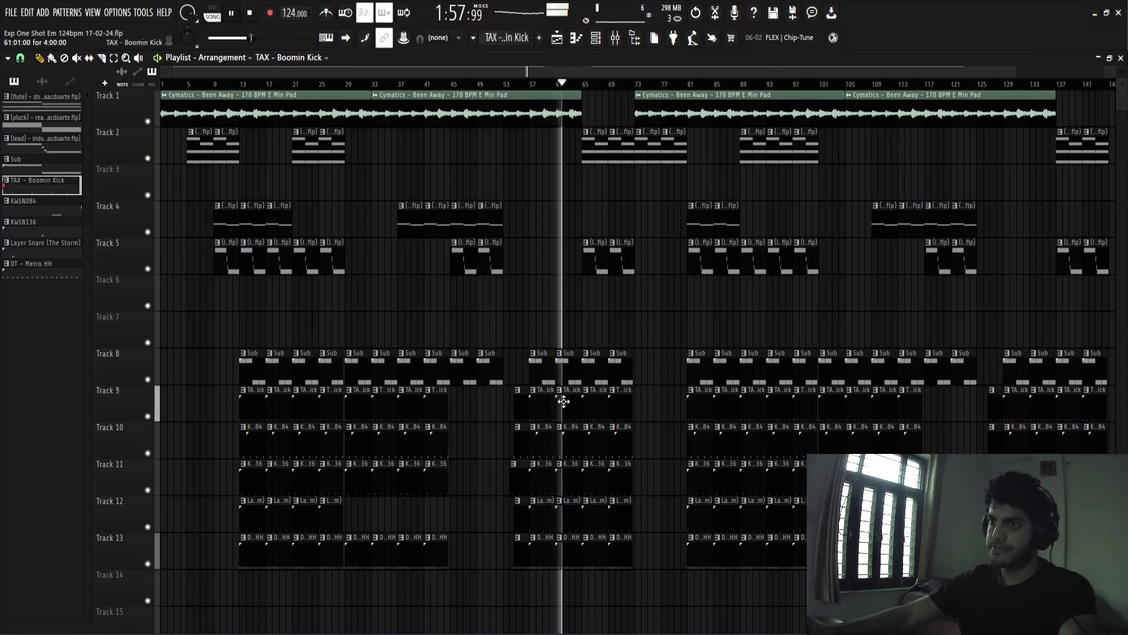
left_click(595, 38)
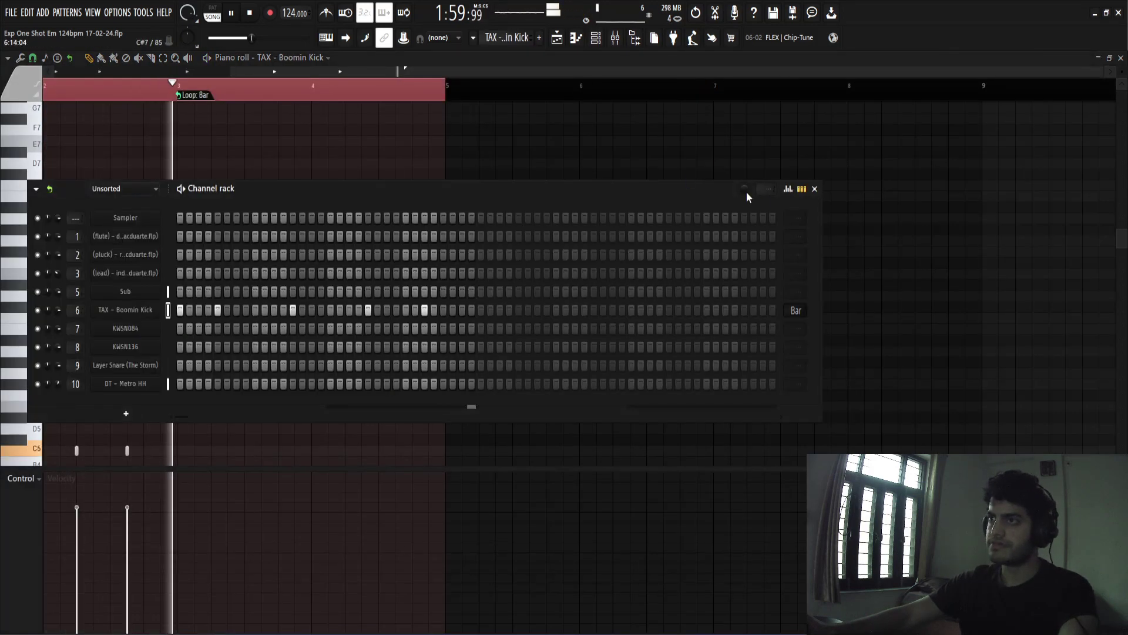
left_click(815, 189)
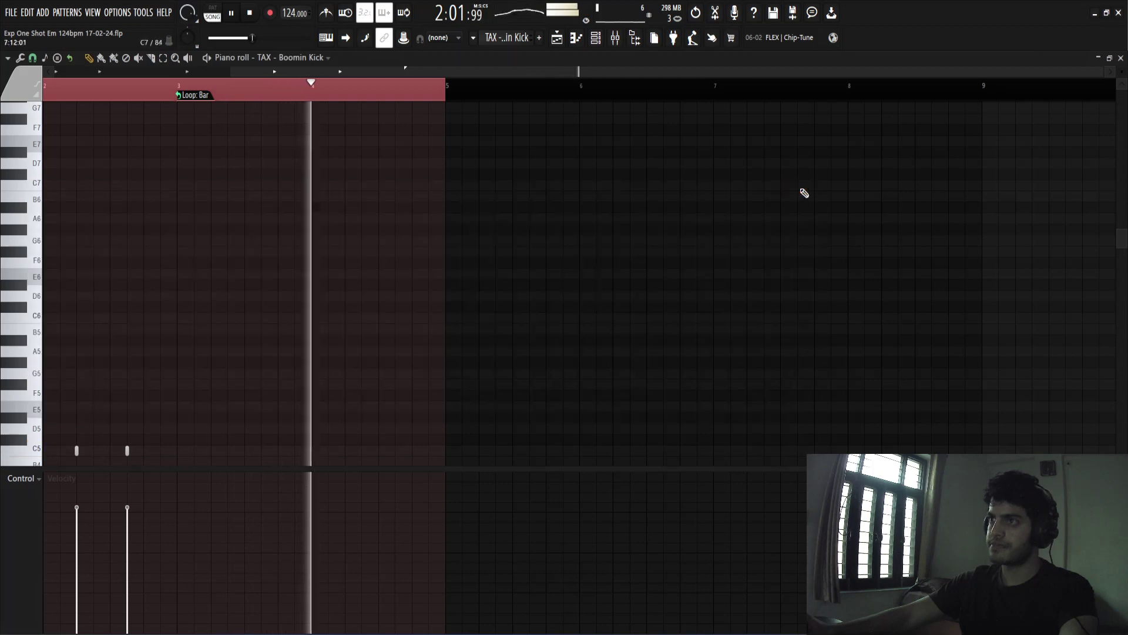
key("F5")
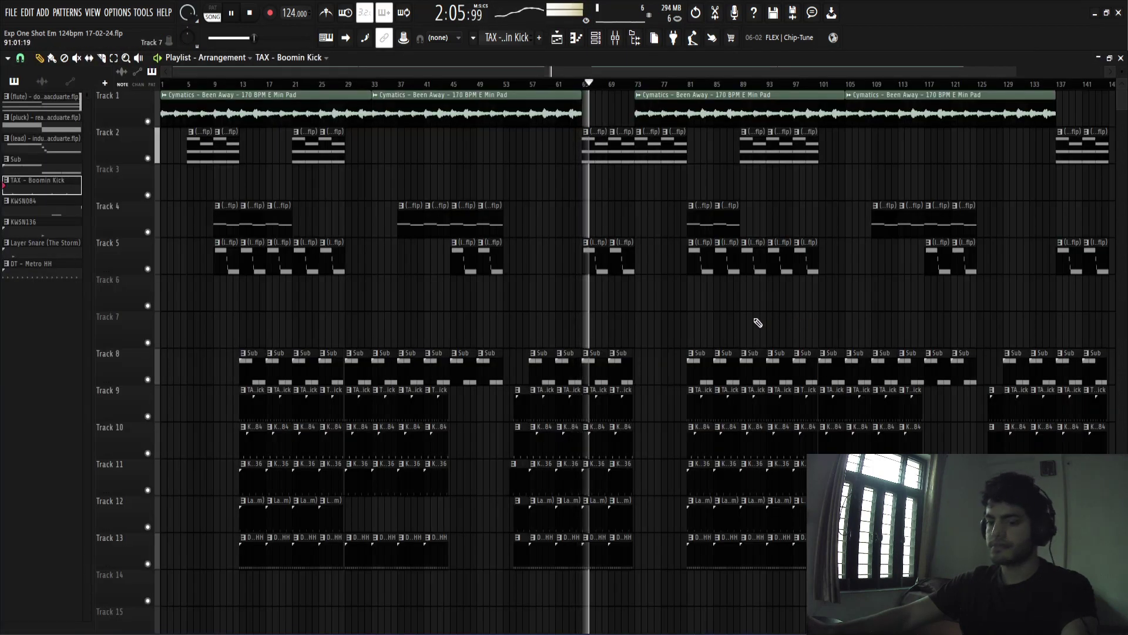
Save the project and stop playback
key("ctrl+s")
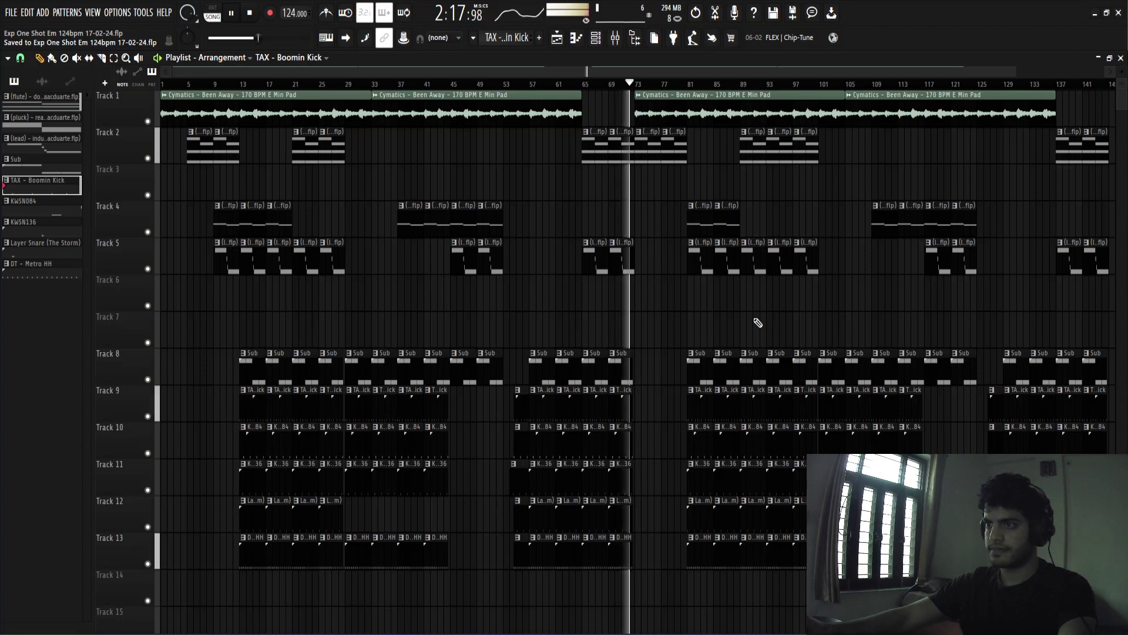
key("space")
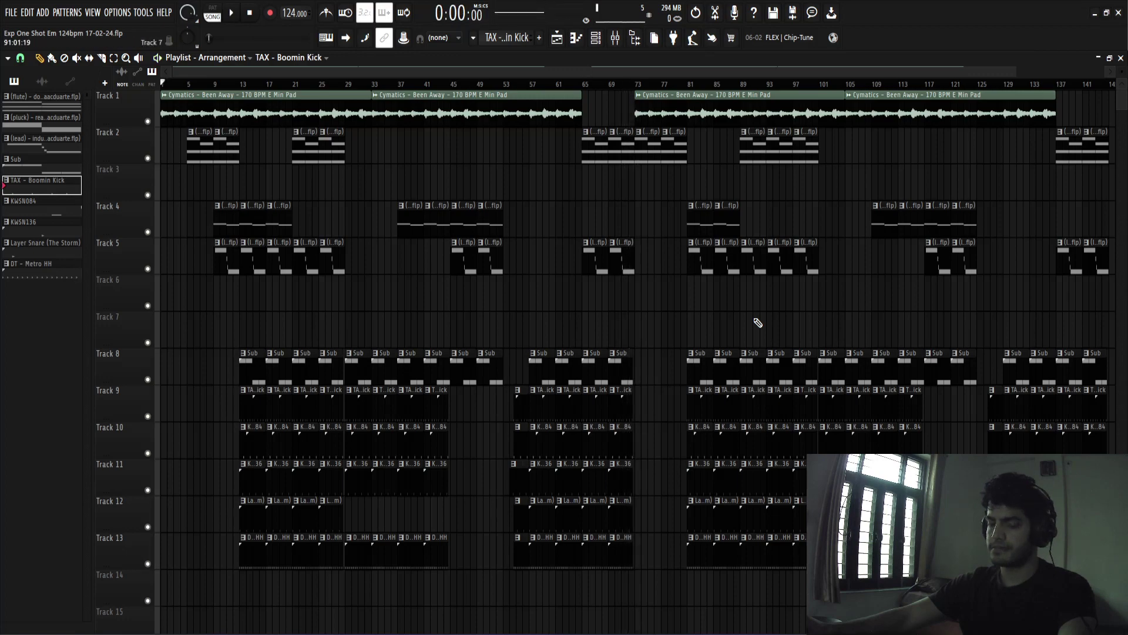